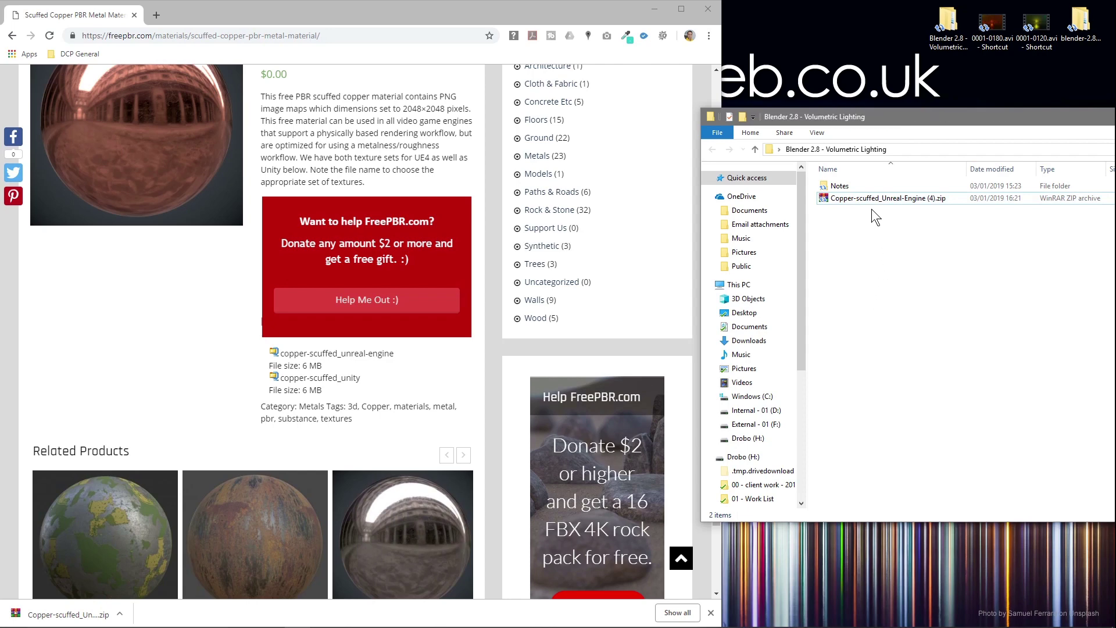
Replace the scuffed copper zip with its extracted folder and rename that folder as Font Material.
left_click(864, 187)
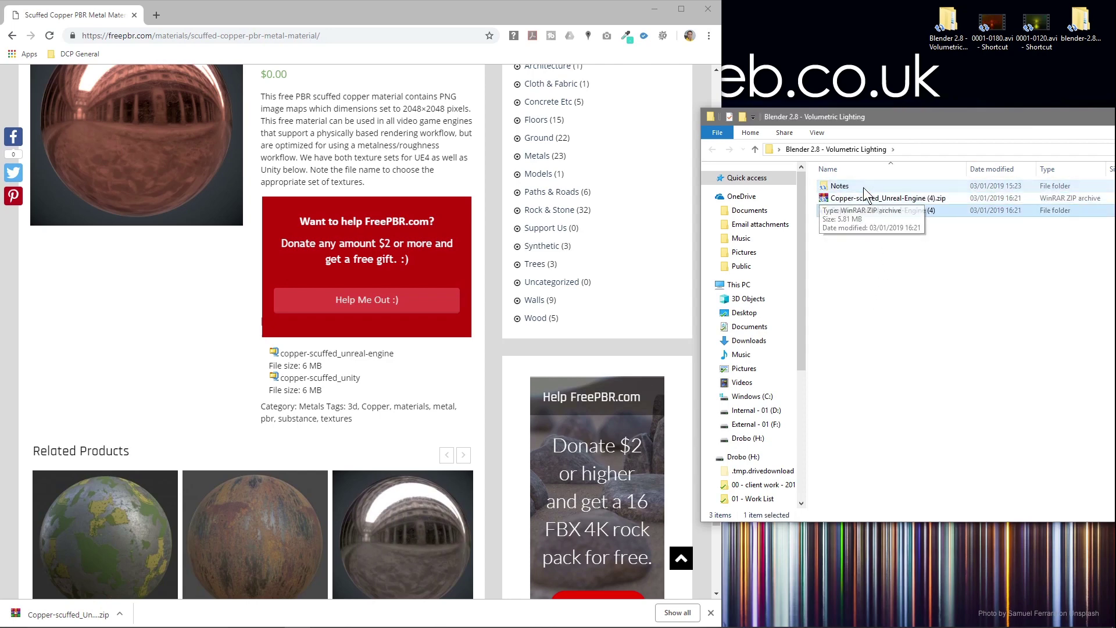
left_click(863, 187)
type("Font ")
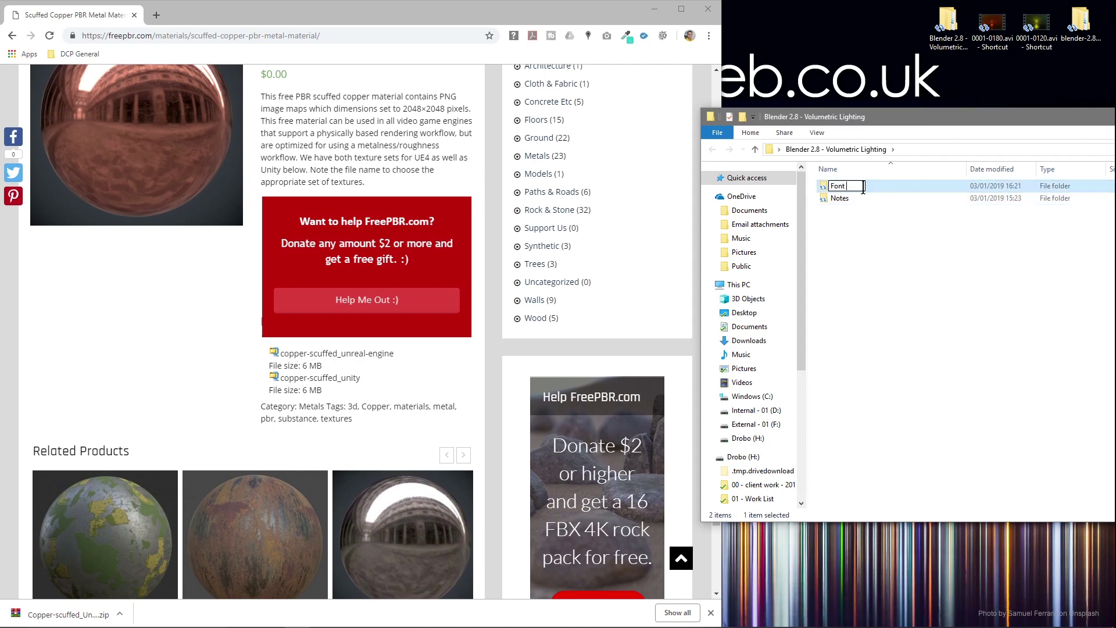
type("Material")
key("Return")
left_click_drag(978, 120, 1030, 183)
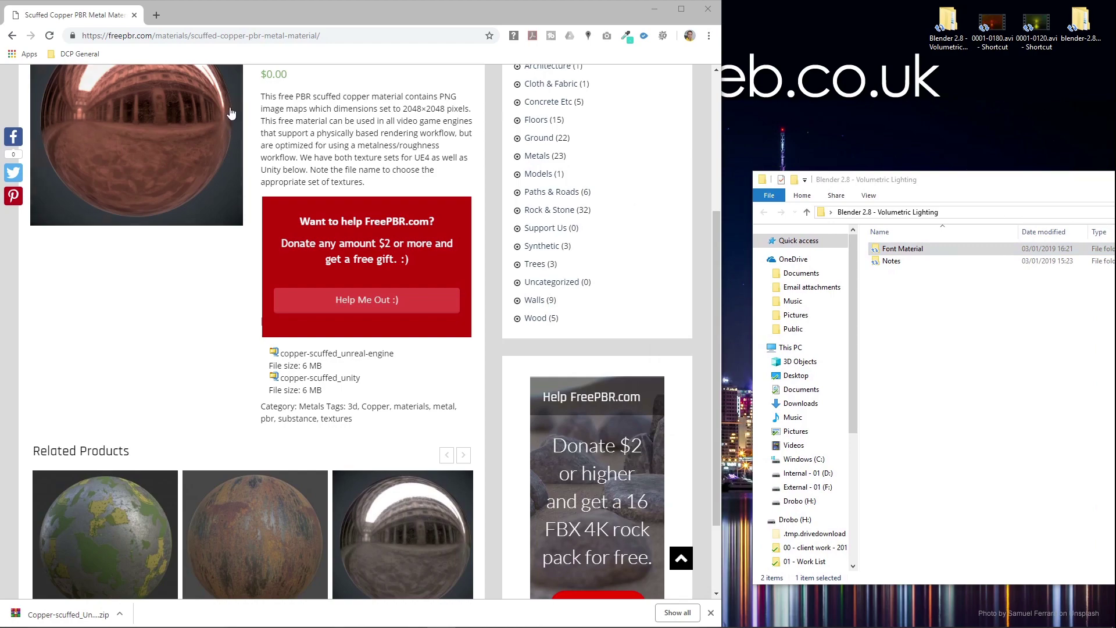
left_click(342, 36)
type("https://3dtextures.me/2018/03/30/asphalt-004/")
key("Return")
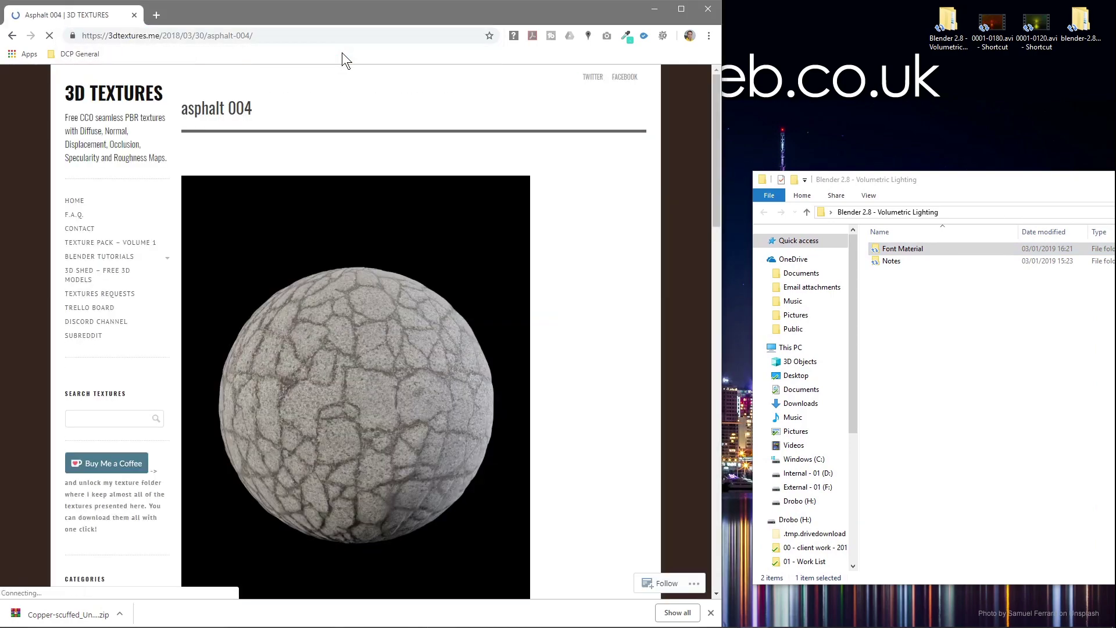
scroll(330, 333, "down", 6)
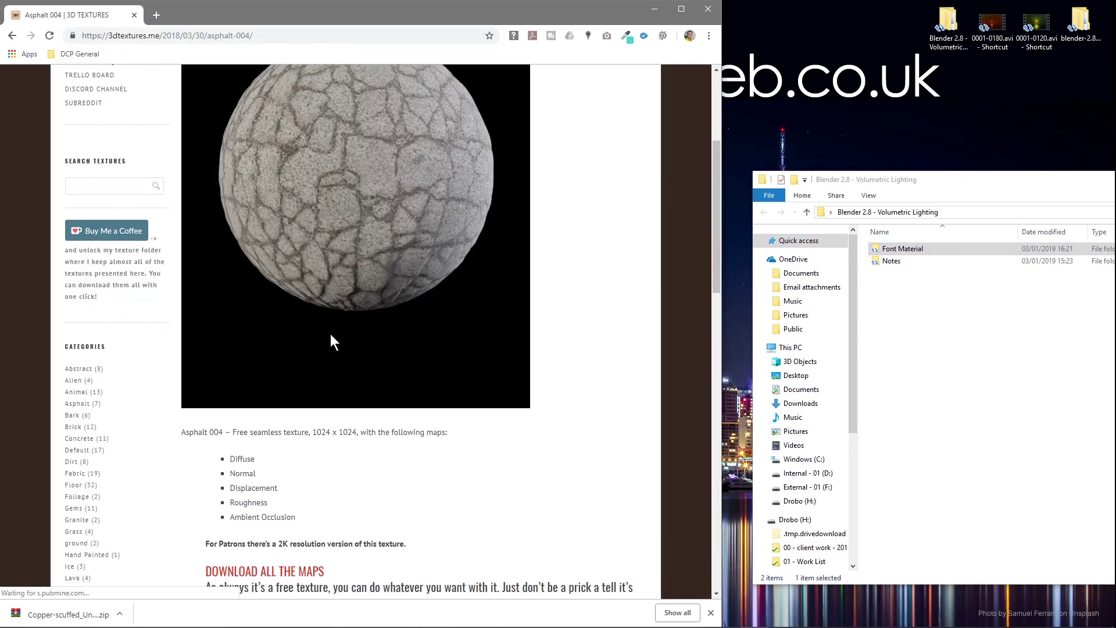
left_click(348, 375)
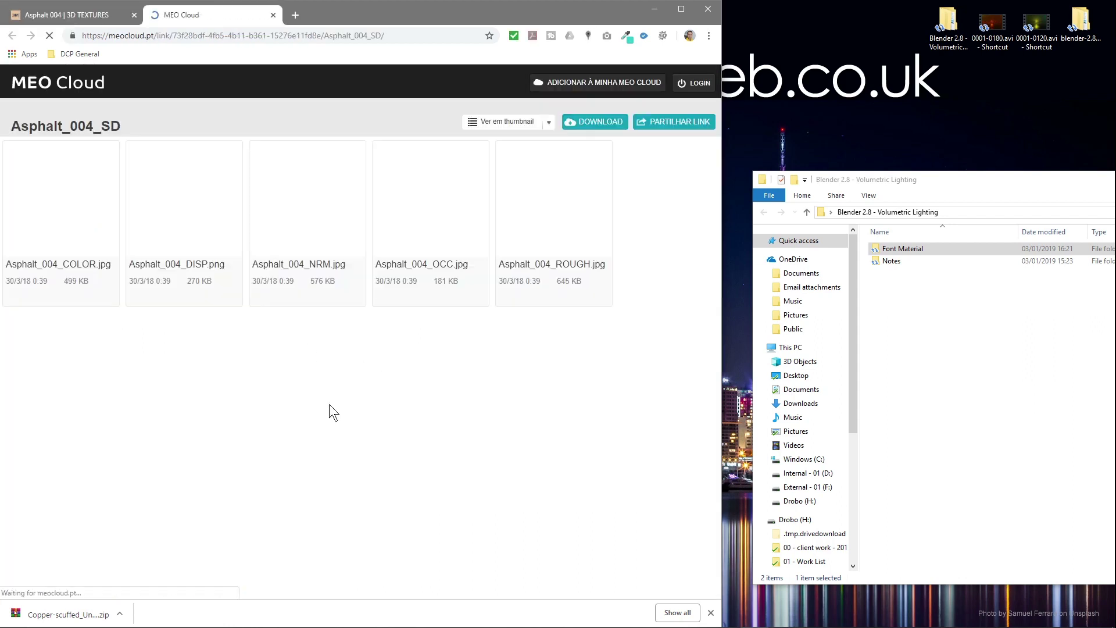
mouse_move(76, 292)
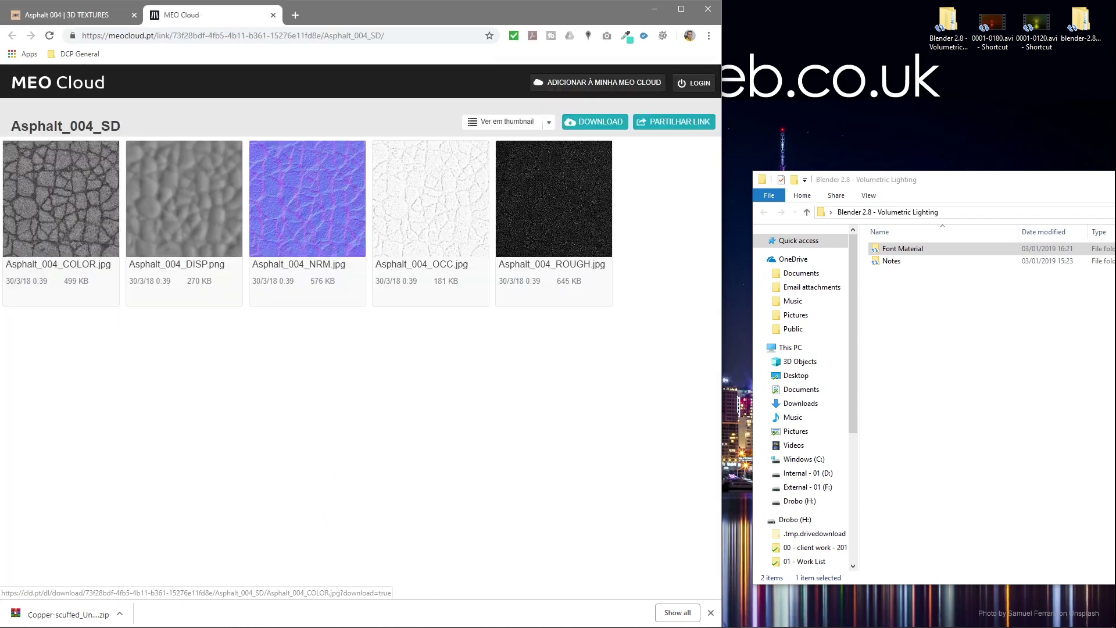
left_click(710, 612)
Create a folder named Floor Texture inside the Blender 2.8 - Volumetric Lighting folder and open it.
left_click(886, 292)
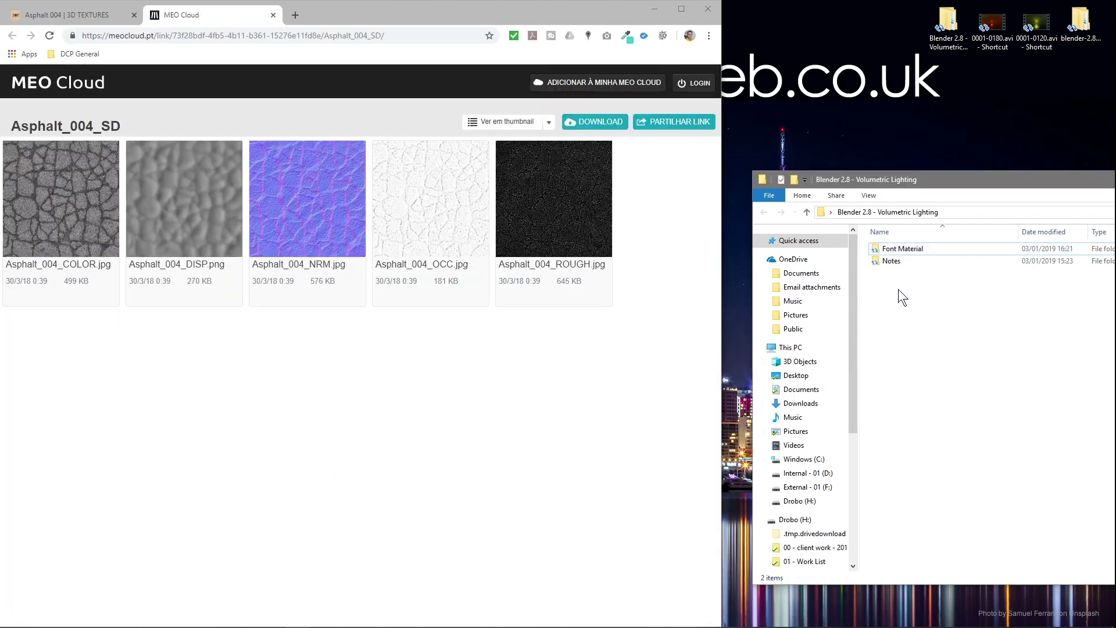
right_click(903, 289)
mouse_move(961, 444)
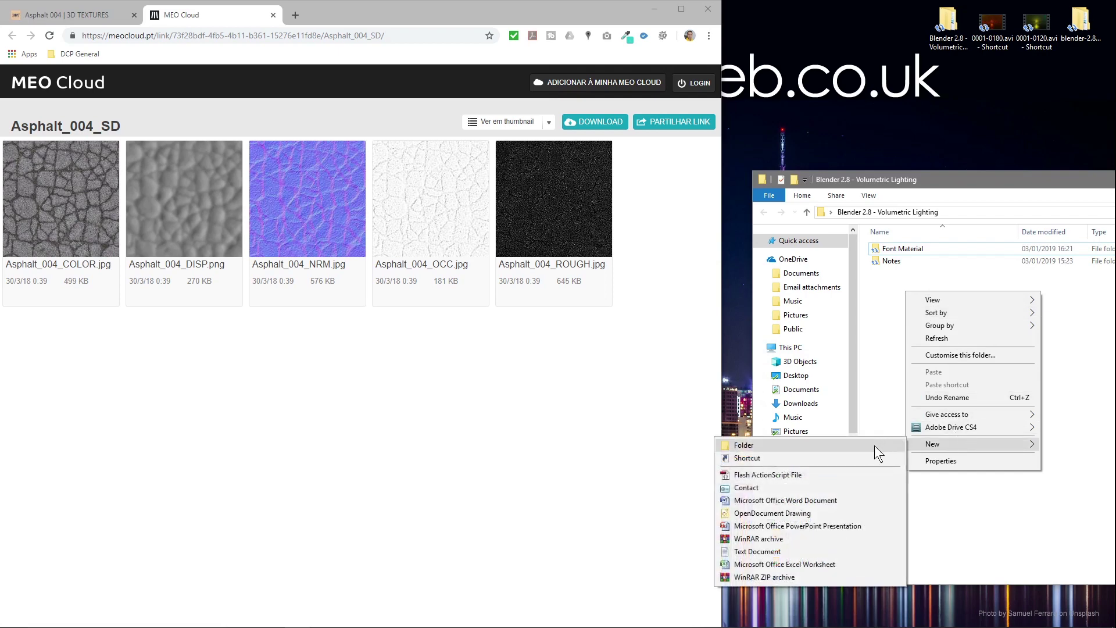
left_click(874, 446)
type("F")
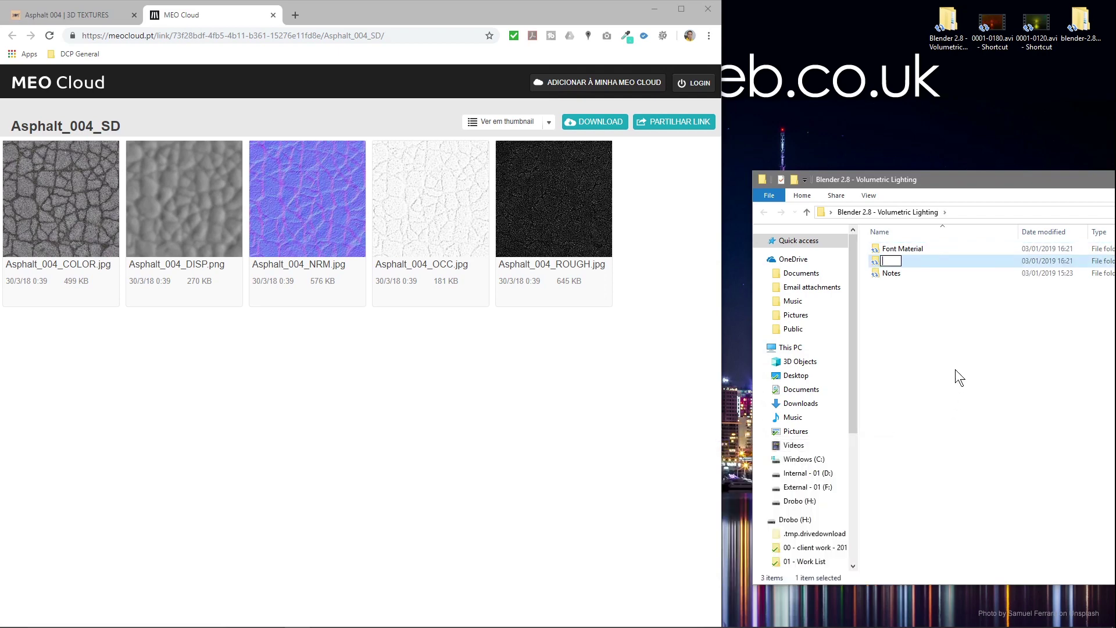
type("loor Textture")
key("Return")
key("F2")
key("End")
key("ctrl+shift+Left")
type("Texture")
key("BackSpace")
key("BackSpace")
key("BackSpace")
type("ure")
key("Return")
key("Return")
Download Asphalt_004_OCC.jpg into the Floor Texture folder and close the MEO Cloud page.
mouse_move(108, 295)
mouse_move(473, 241)
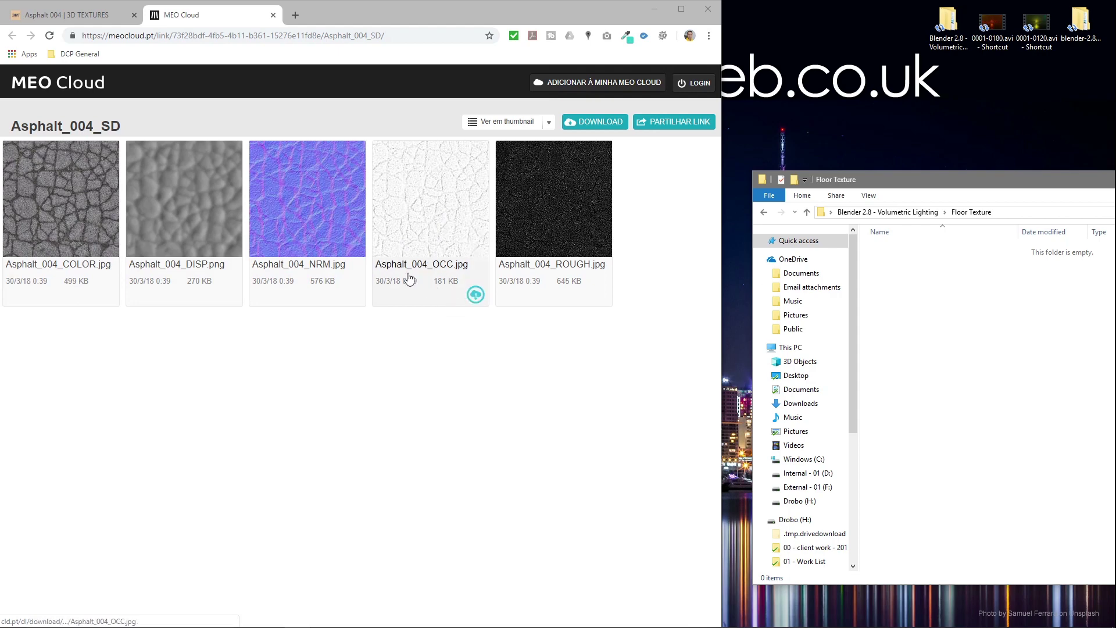
left_click(475, 294)
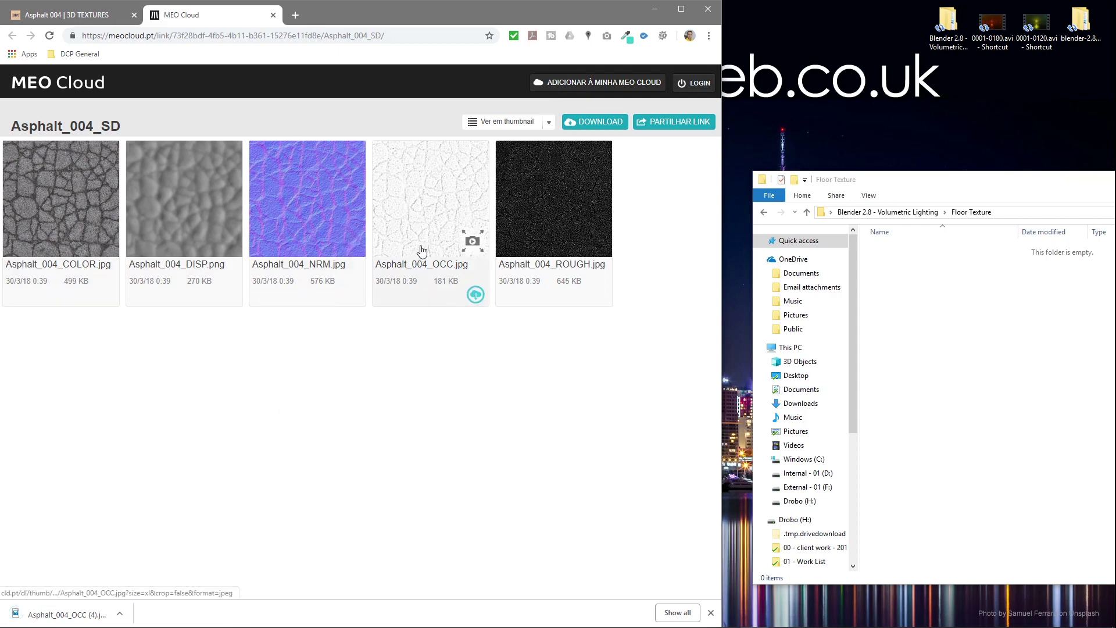
left_click_drag(58, 615, 999, 389)
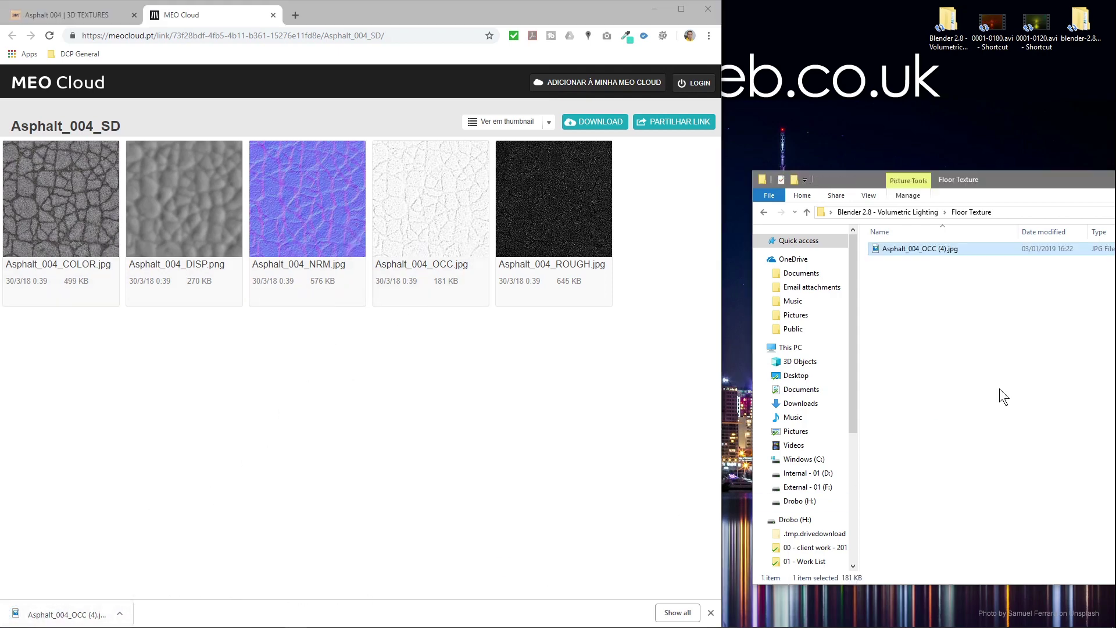
left_click(524, 362)
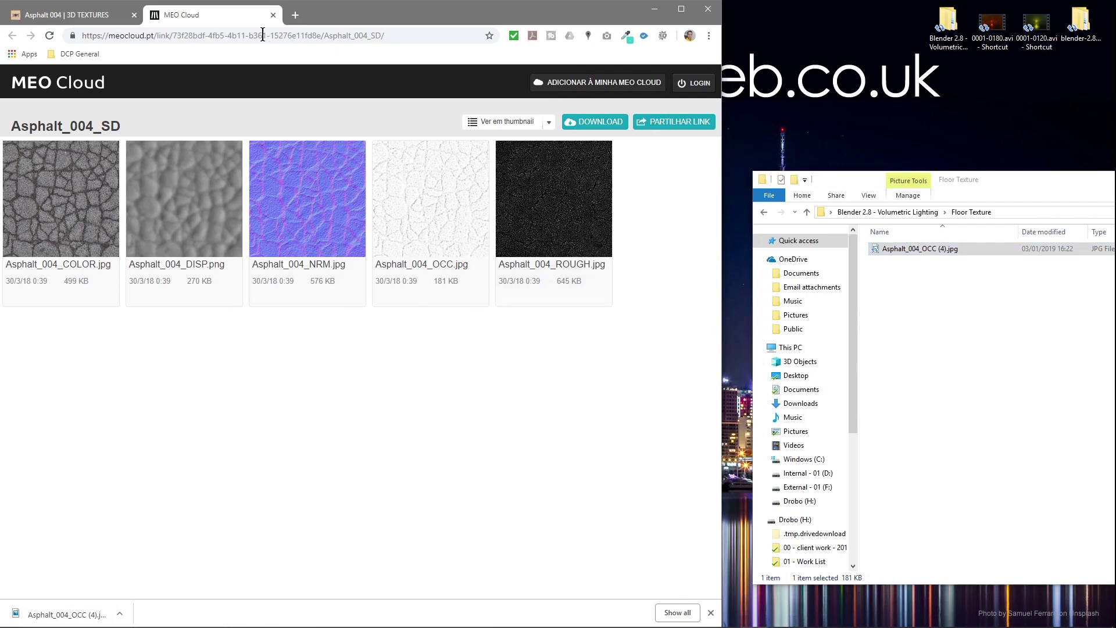
left_click(273, 15)
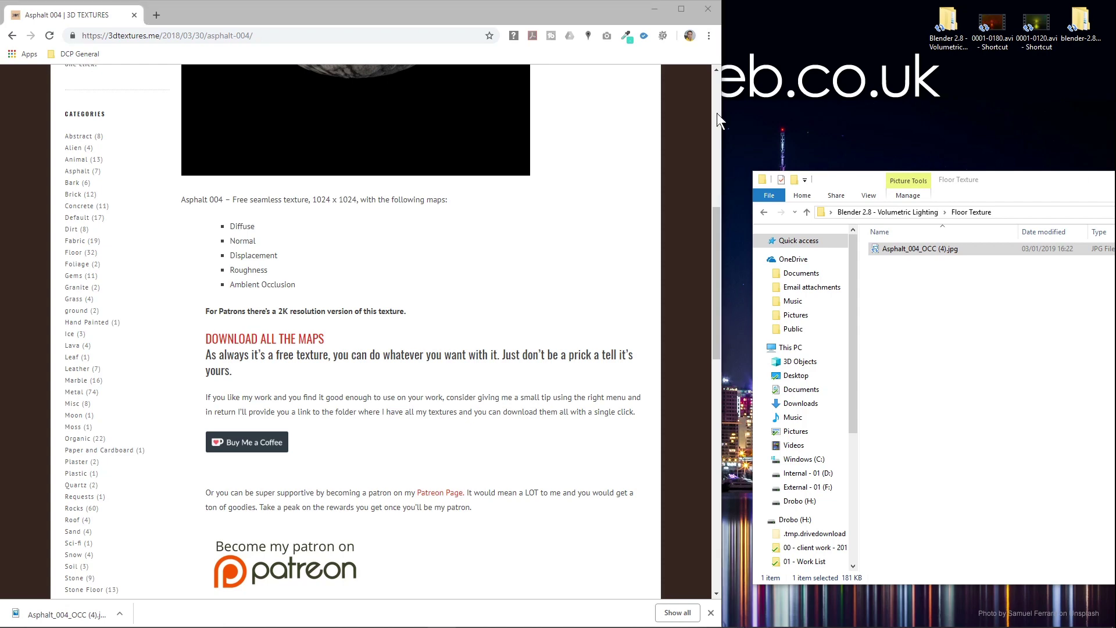
left_click(429, 34)
type("https://www.1001fonts.com/free-fonts-for-commercial-use.html?page=3&items=10")
key("Return")
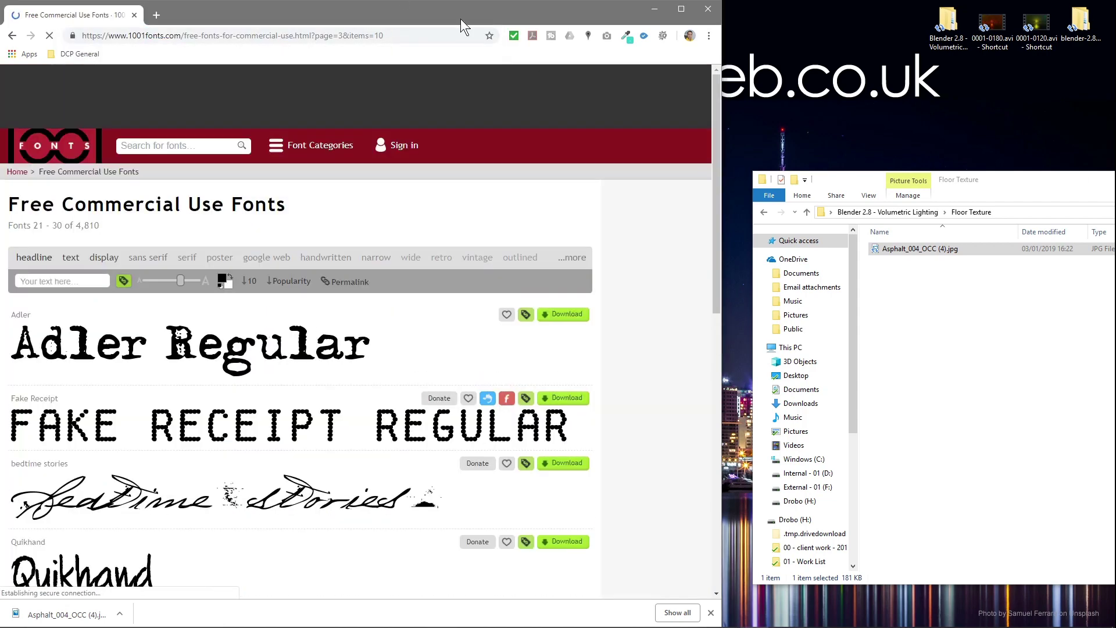
scroll(264, 383, "down", 1)
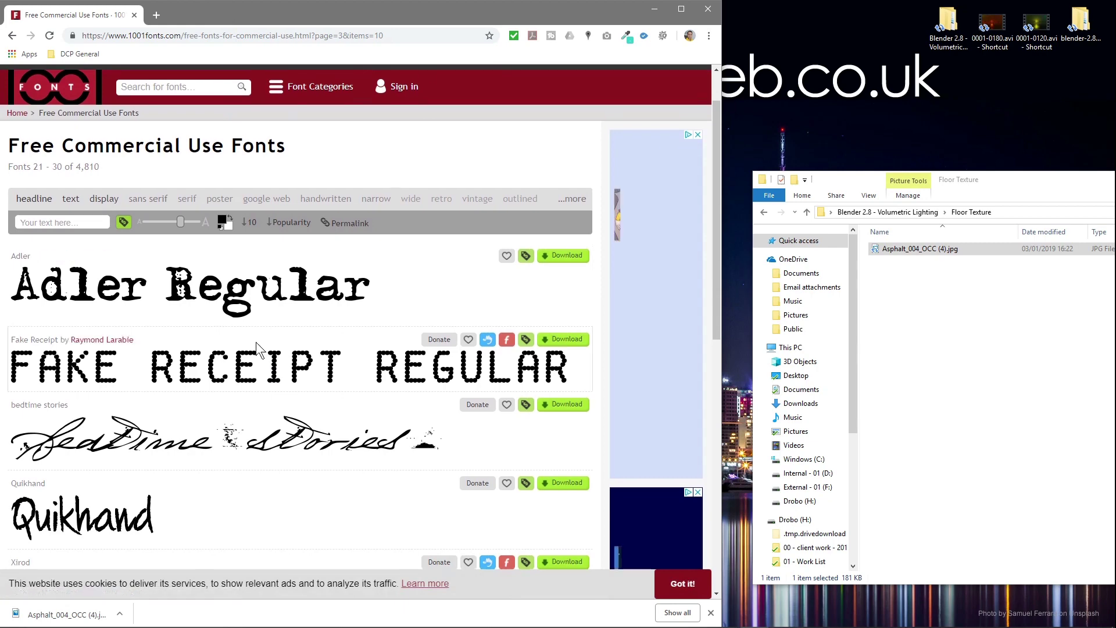
scroll(256, 341, "down", 7)
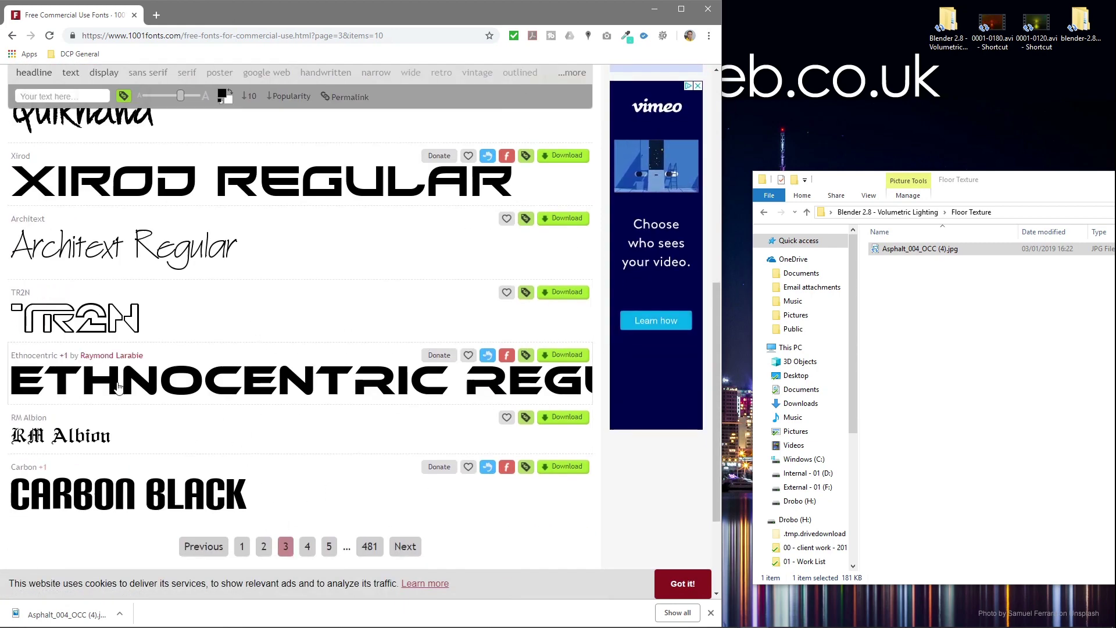
left_click(563, 355)
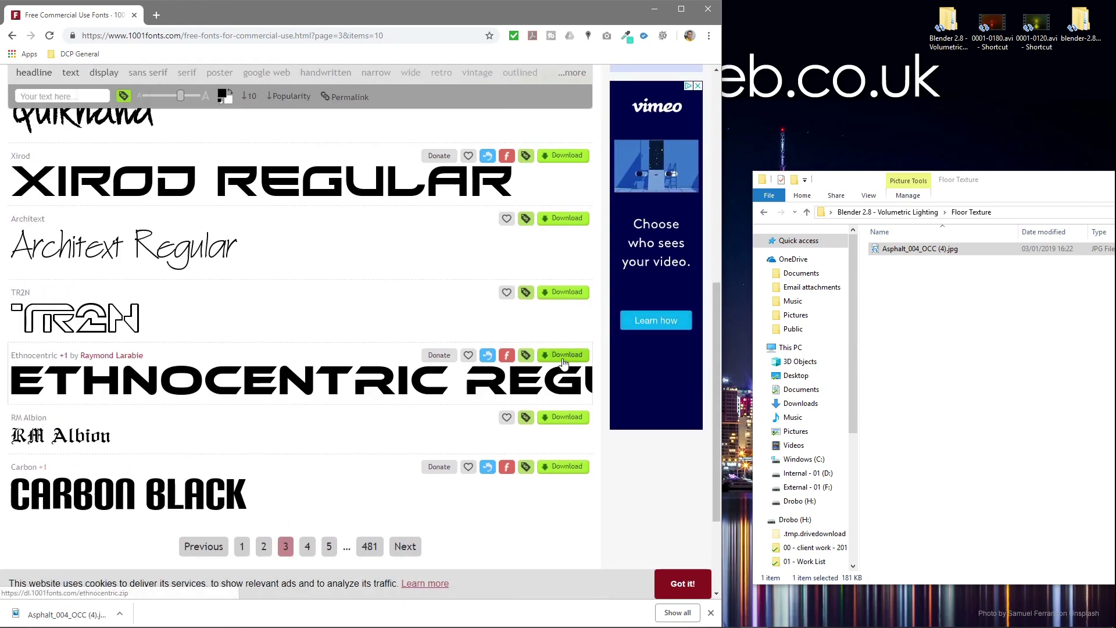
Put the downloaded ethnocentric zip in the Blender 2.8 - Volumetric Lighting folder and close the browser.
left_click(765, 213)
left_click_drag(52, 614, 992, 382)
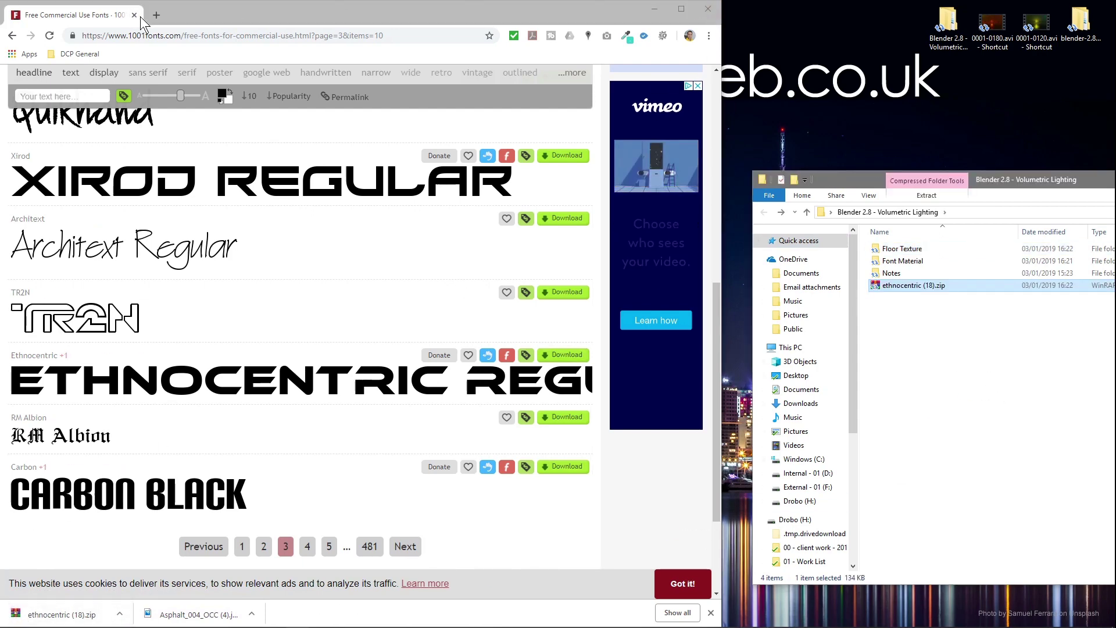
left_click(134, 15)
Extract the ethnocentric zip into its own folder and delete the archive.
left_click_drag(847, 179, 318, 92)
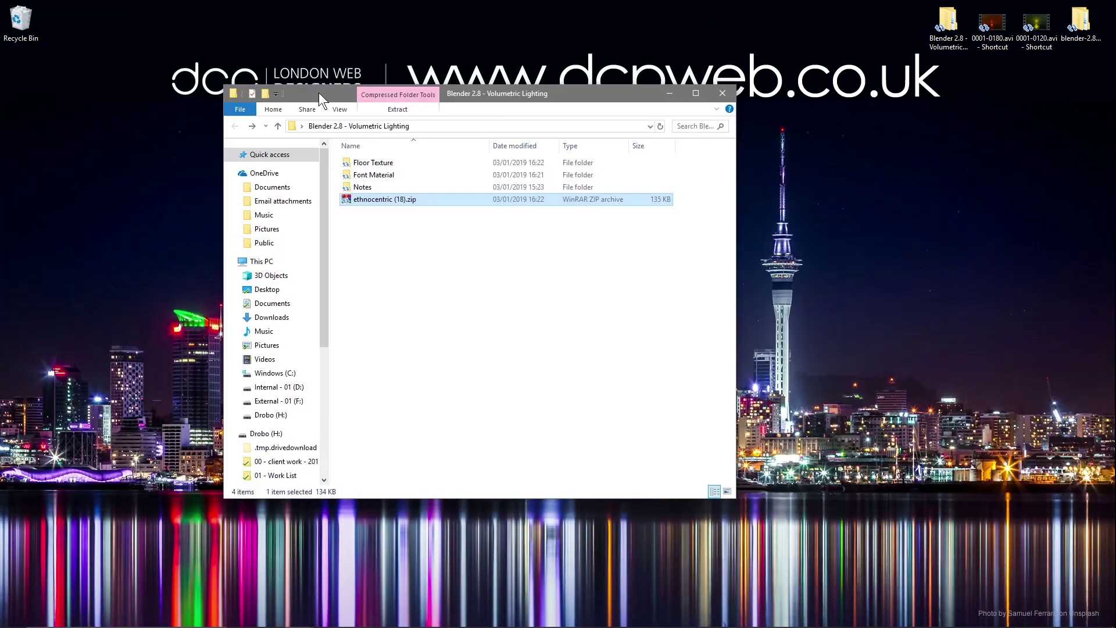
right_click(376, 199)
left_click(437, 257)
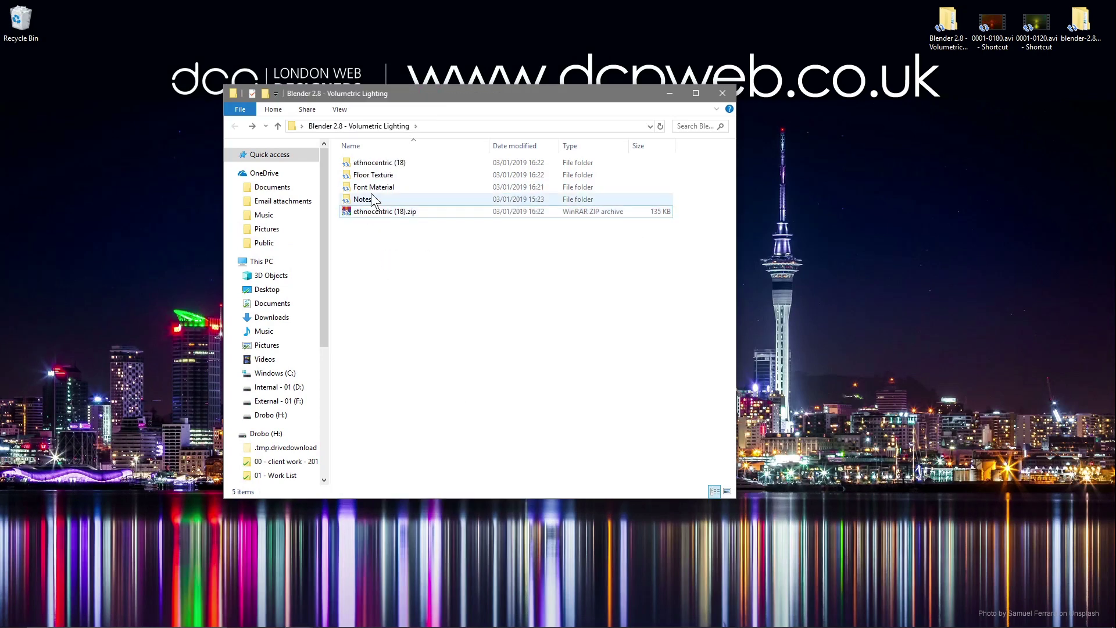
left_click(372, 207)
key("Delete")
Rename the extracted ethnocentric folder as font.
left_click(372, 166)
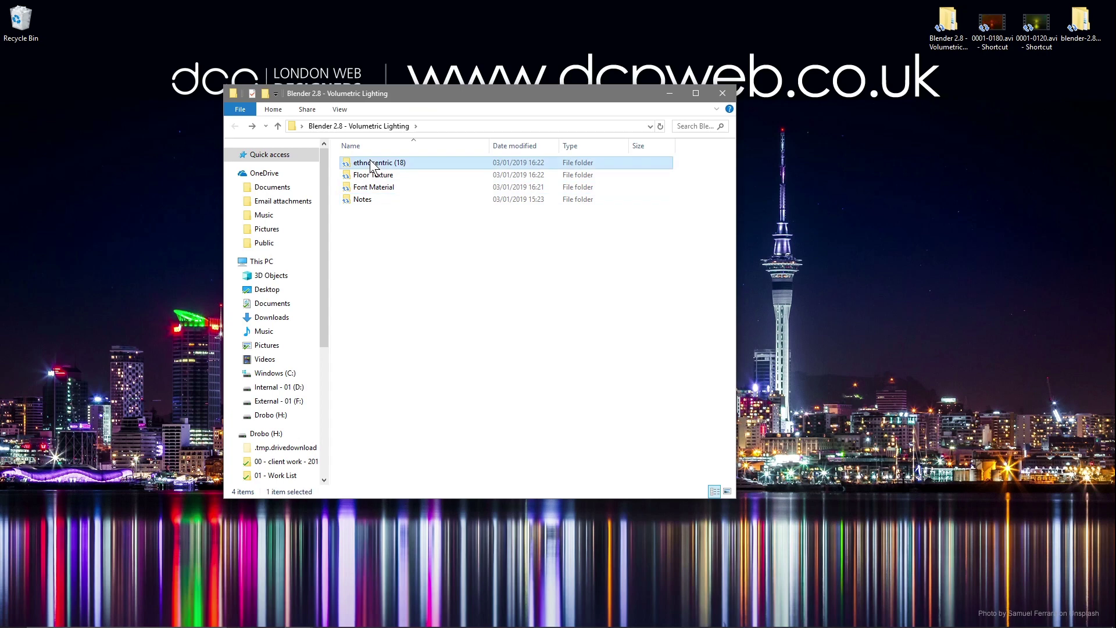
left_click(370, 162)
type("font")
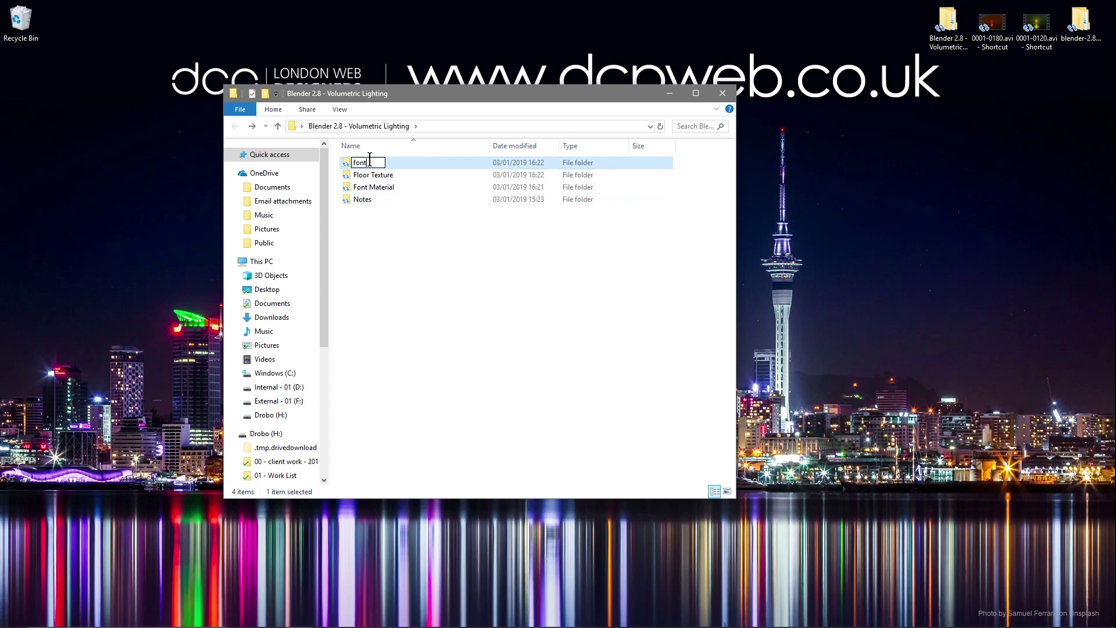
key("Return")
Delete everything in the font folder except the two ethnocentric TTF files, and close the folder window.
double_click(370, 162)
left_click_drag(440, 223, 375, 189)
key("Delete")
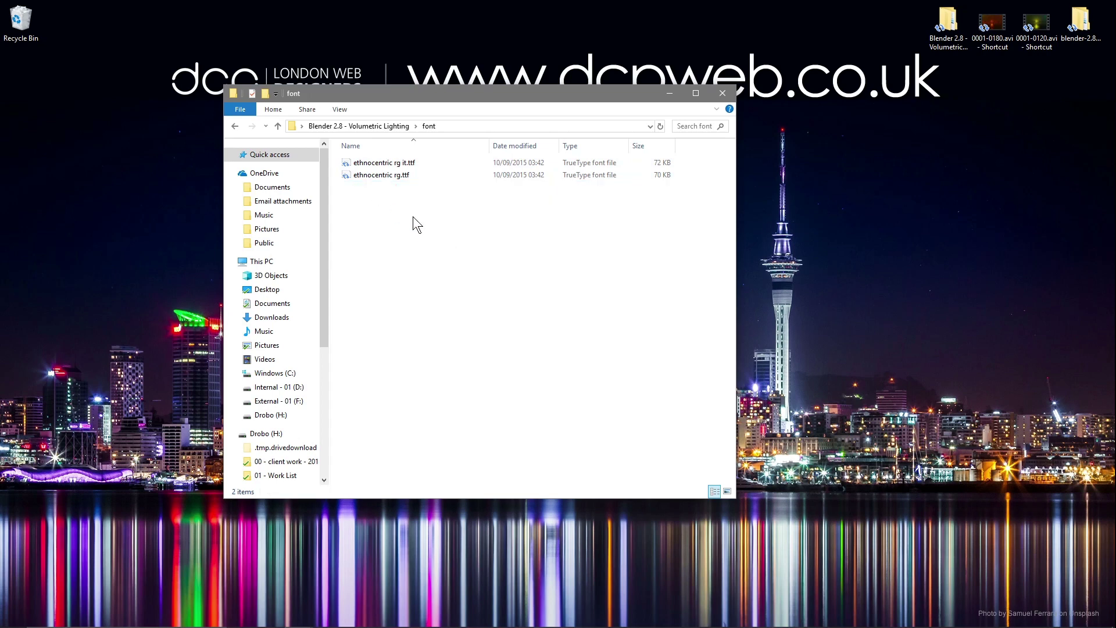
left_click(235, 126)
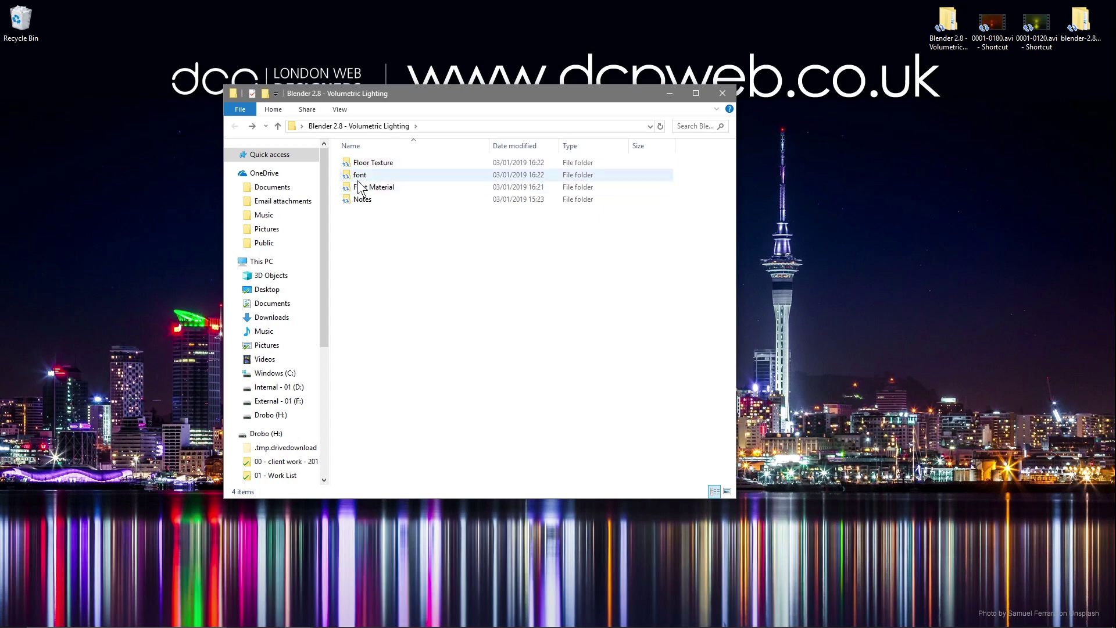
left_click(723, 98)
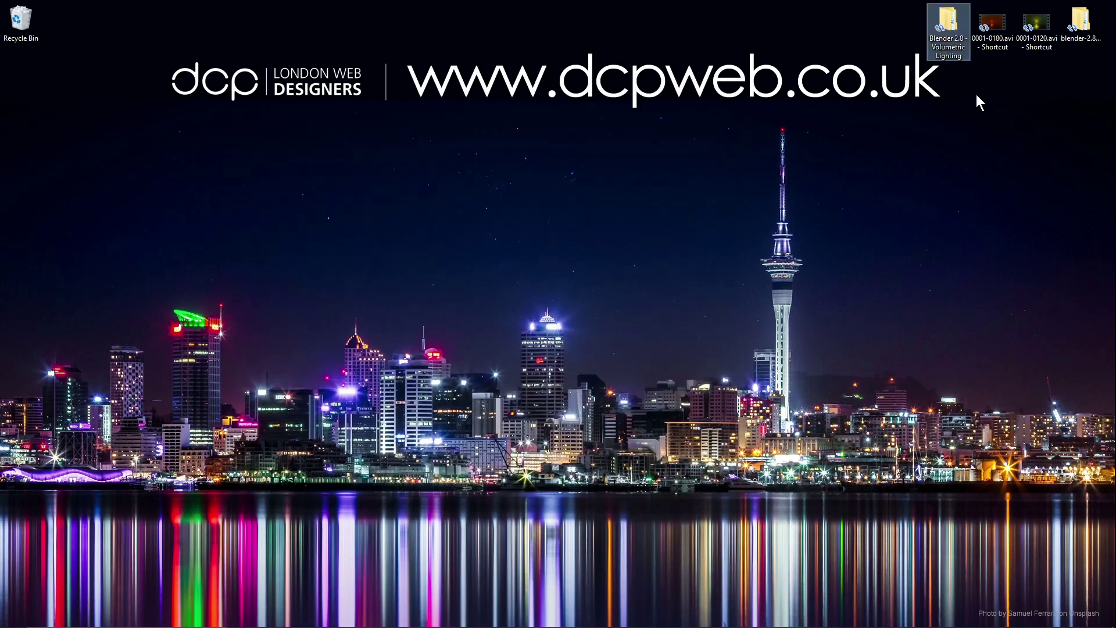
Launch Blender from the blender-2.8 folder on the desktop and delete the default cube.
double_click(1080, 23)
double_click(430, 164)
scroll(372, 459, "down", 5)
double_click(371, 466)
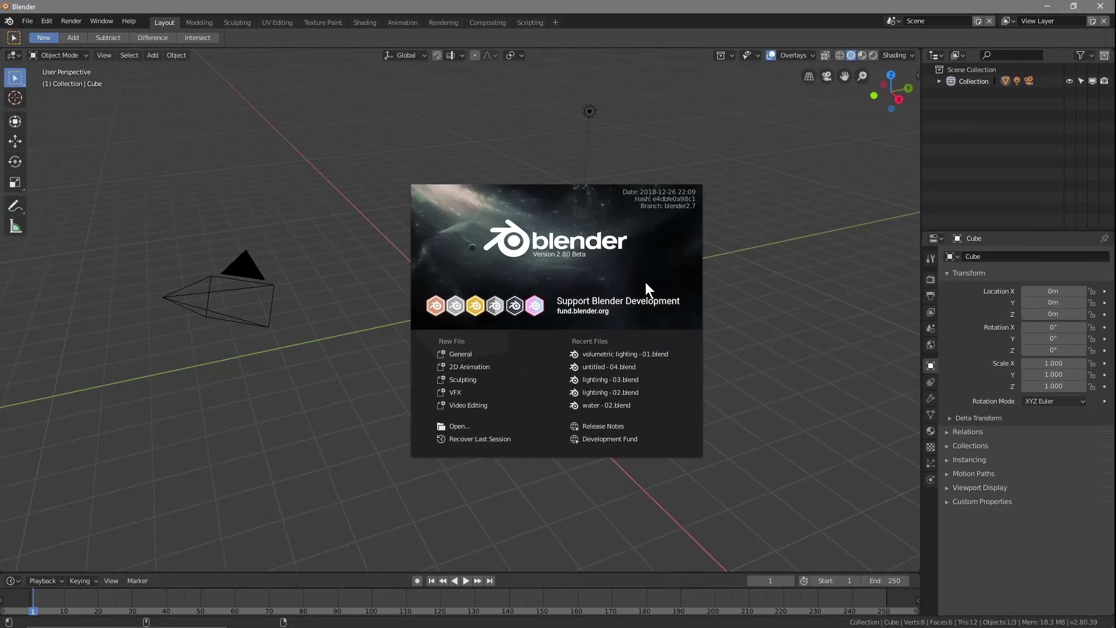
left_click(355, 316)
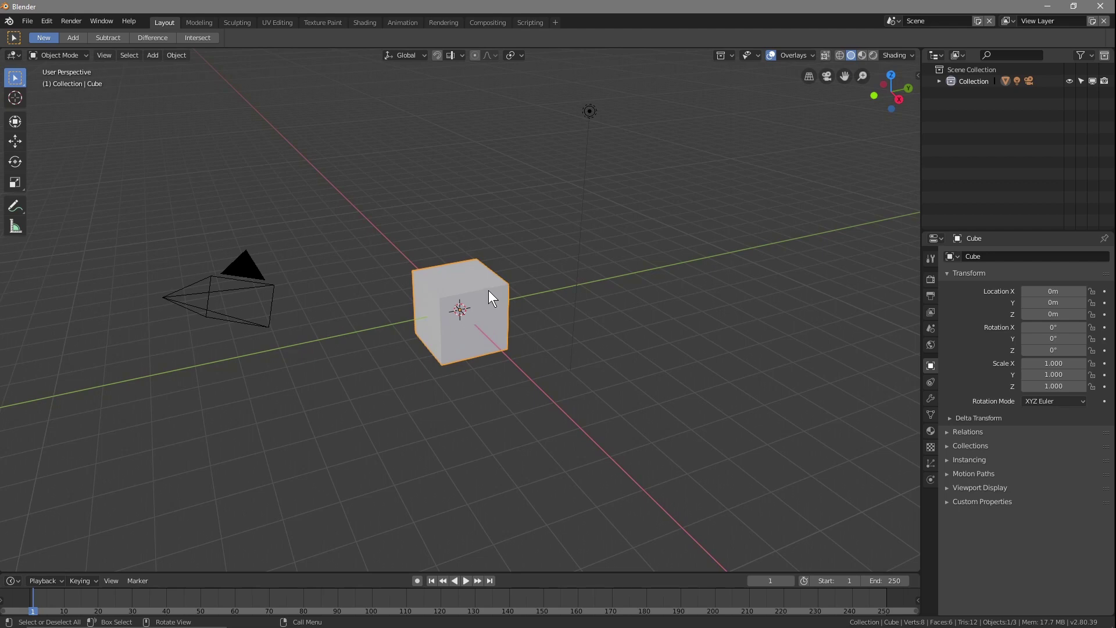
key("Delete")
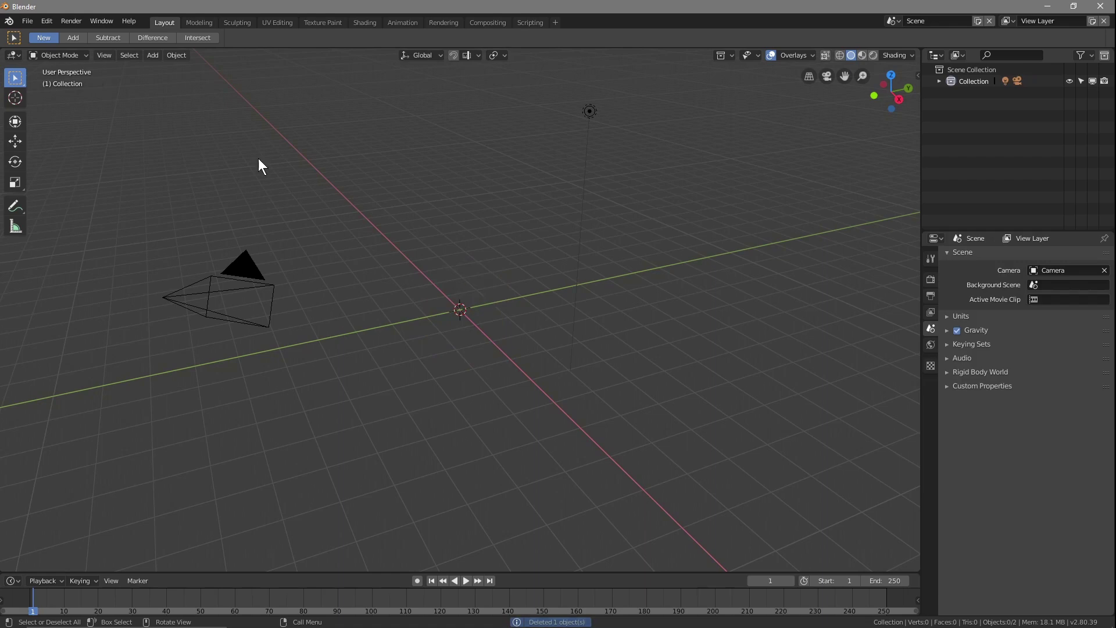
Save the scene as volumetric Lighting - 01.blend in the Blender 2.8 - Volumetric Lighting folder.
left_click(28, 21)
left_click(42, 121)
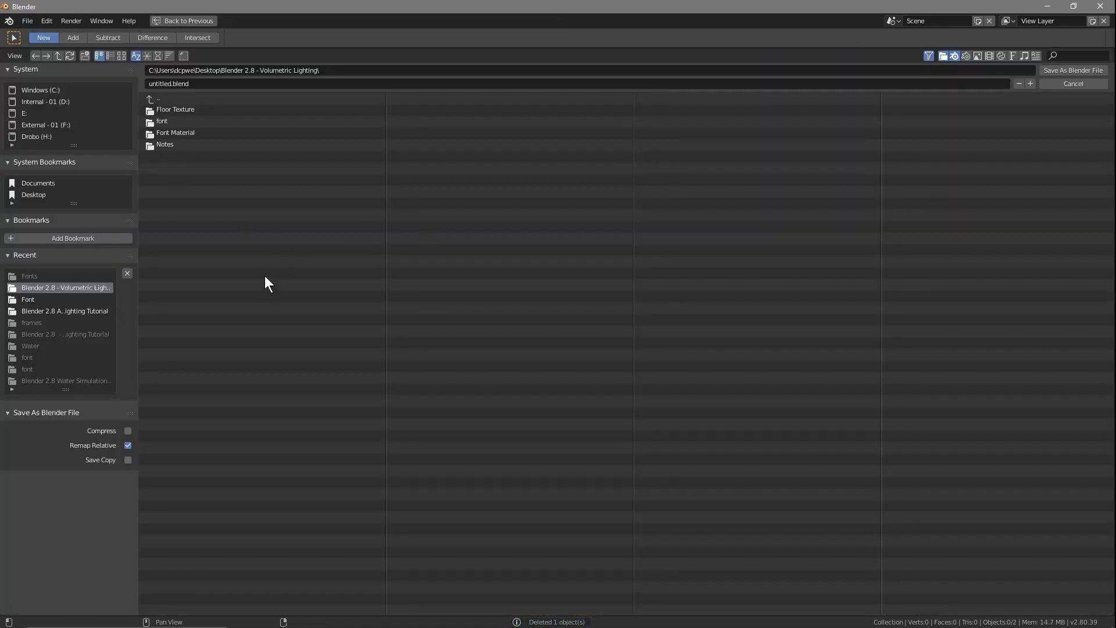
double_click(165, 83)
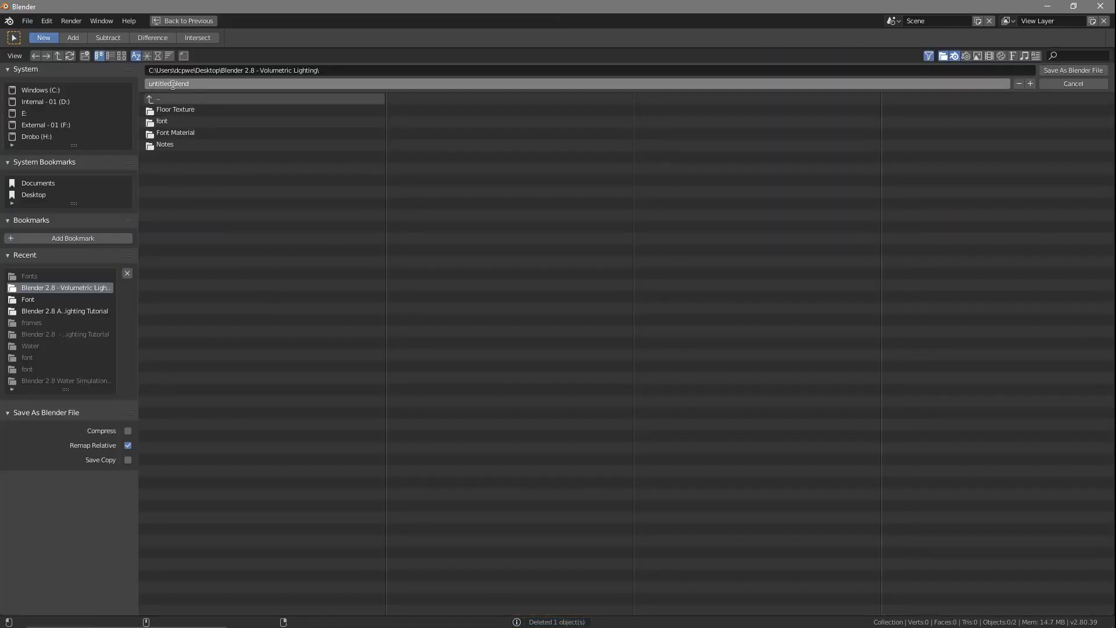
type("volumetric Lighting - 01")
left_click(1077, 70)
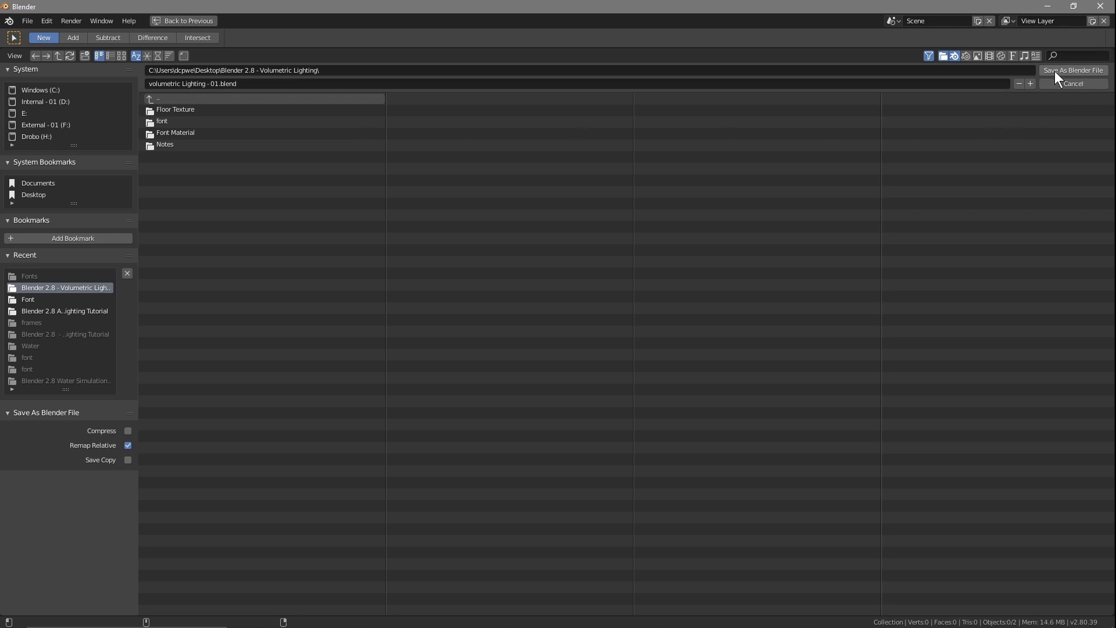
Add a mesh plane at the scene origin and scale it by 40 as the floor.
key("shift+a")
mouse_move(480, 326)
left_click(535, 326)
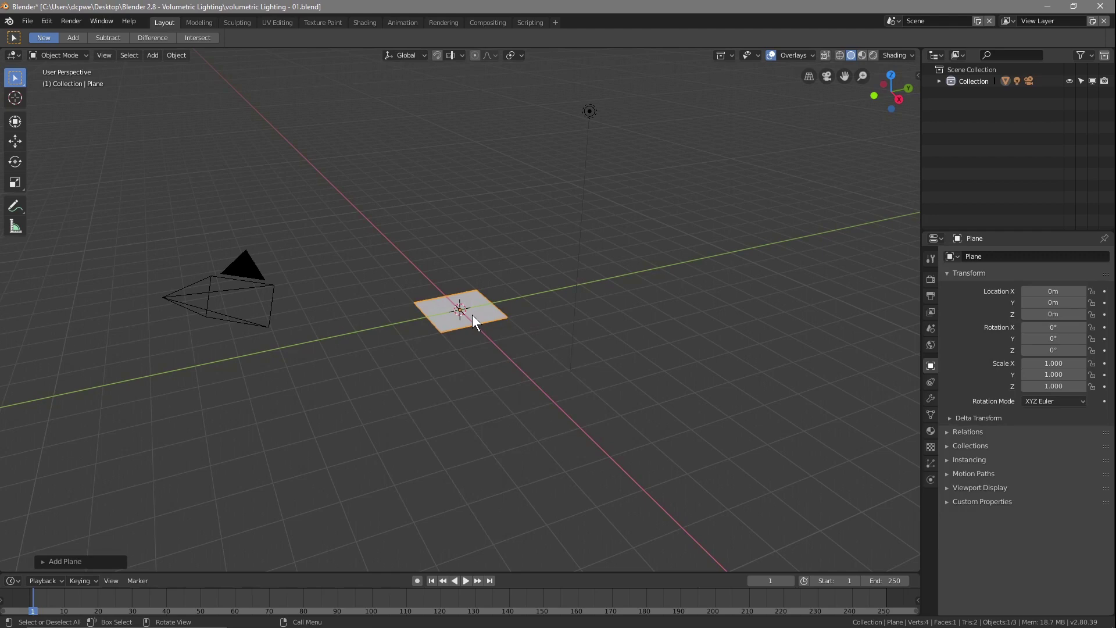
key("s")
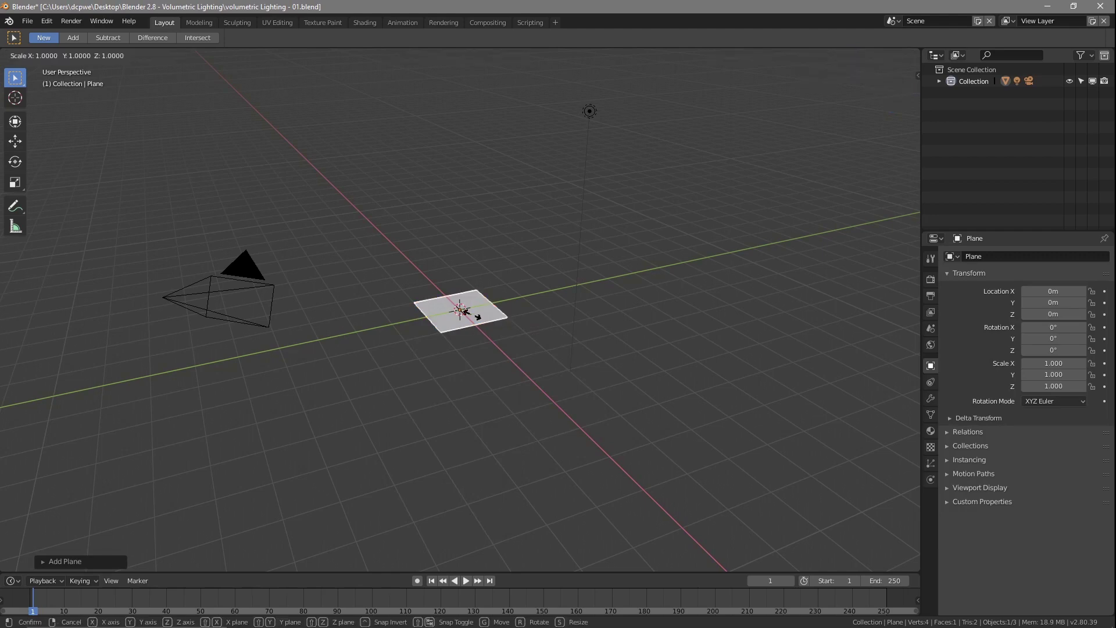
type("40")
key("Return")
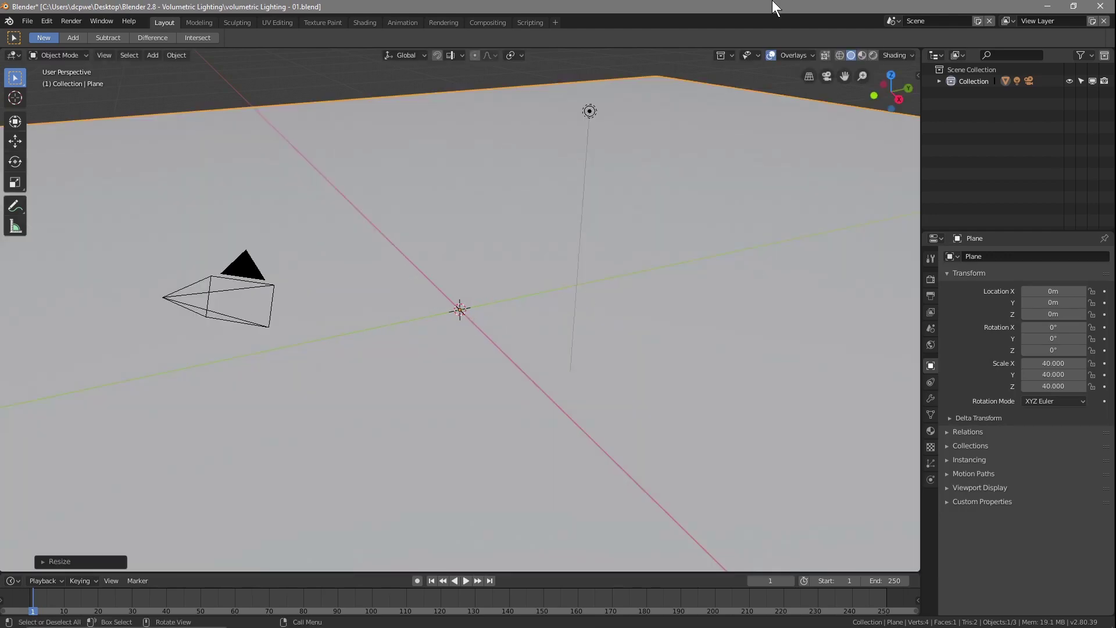
Add a text object from the top view and replace its default text with DCP WEB.
middle_click_drag(436, 391, 495, 377)
key("KP_7")
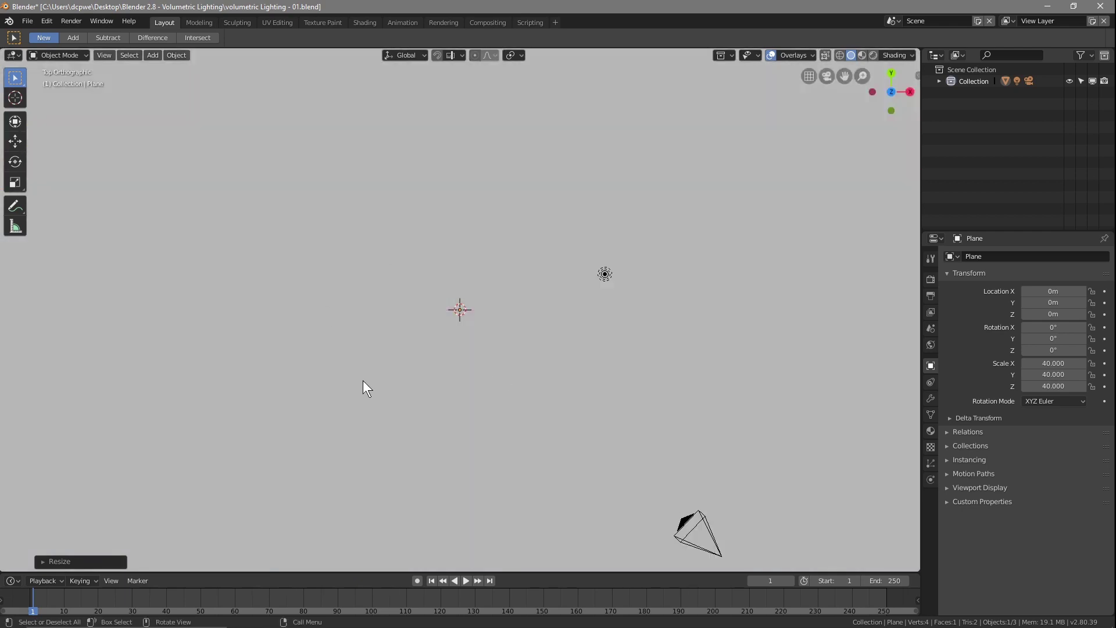
scroll(477, 333, "down", 2)
scroll(478, 333, "up", 1)
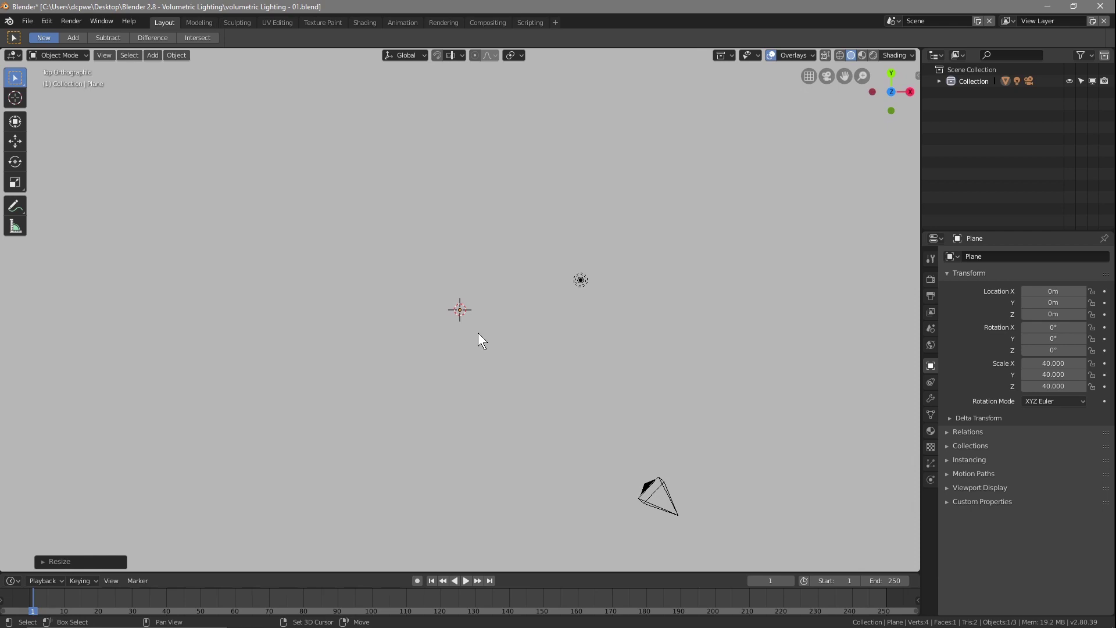
key("shift+a")
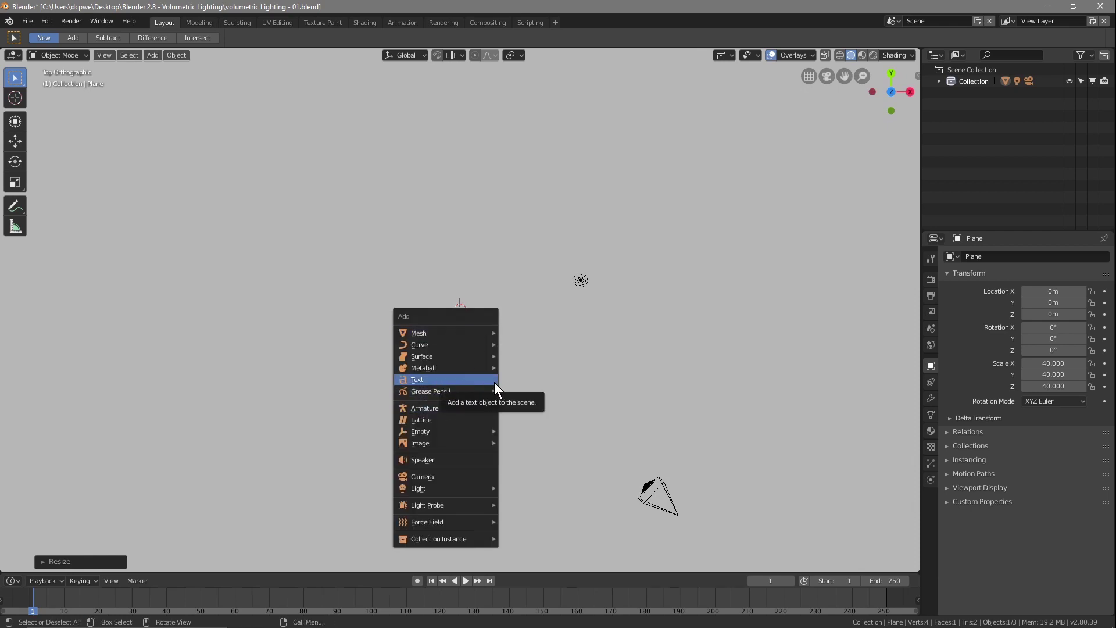
left_click(494, 381)
key("Tab")
key("BackSpace")
key("BackSpace")
key("BackSpace")
key("BackSpace")
type("DCP WEB")
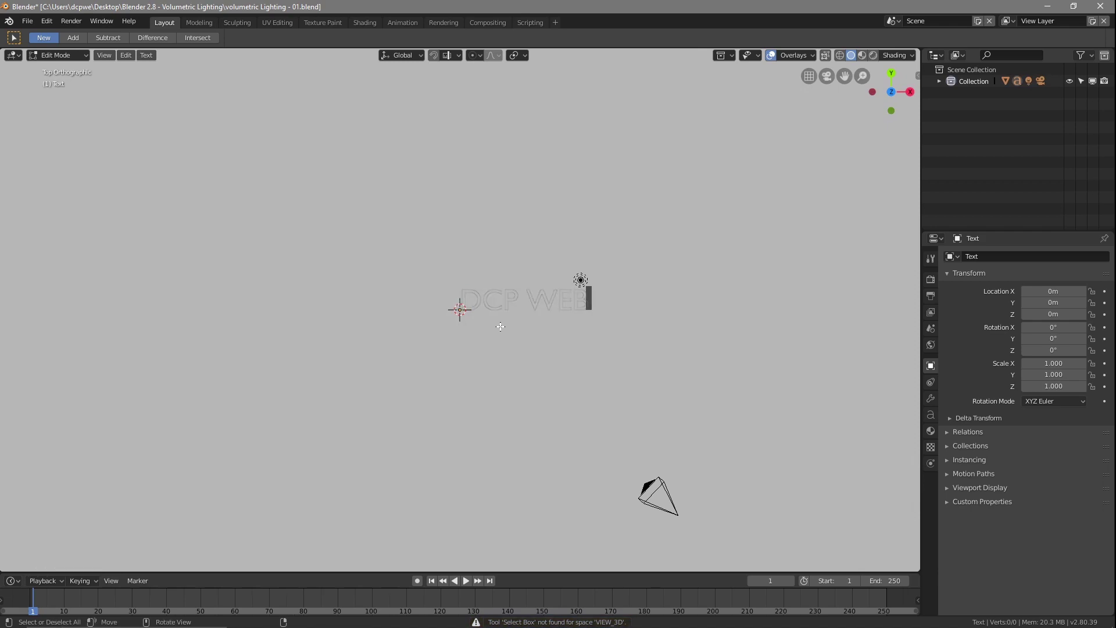
key("Tab")
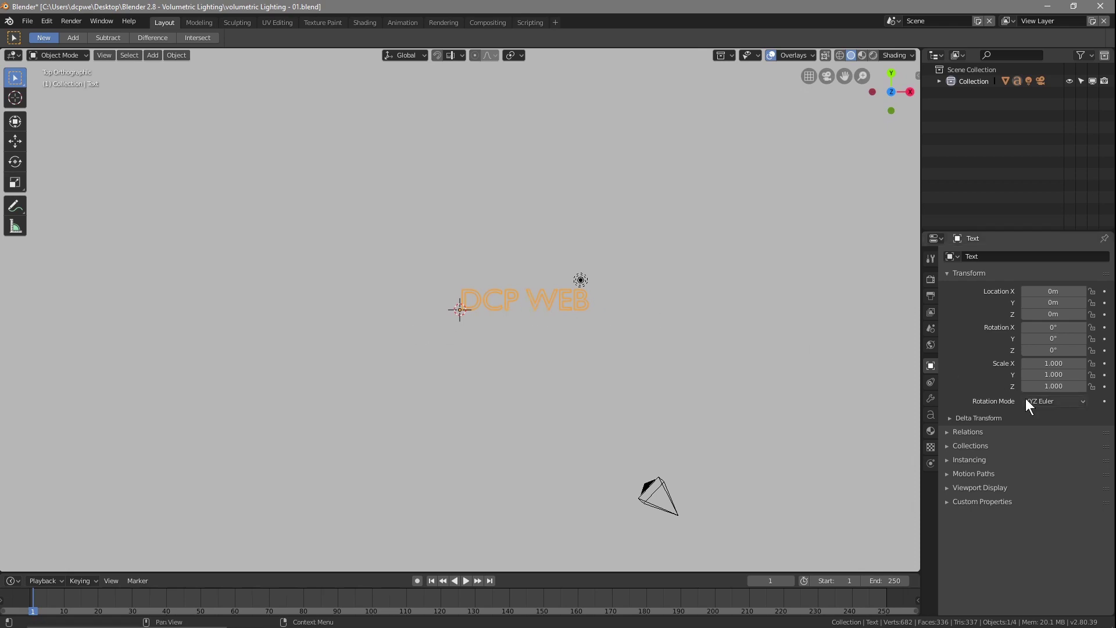
Load the regular Ethnocentric font file from the font folder as the text's regular font.
left_click(928, 415)
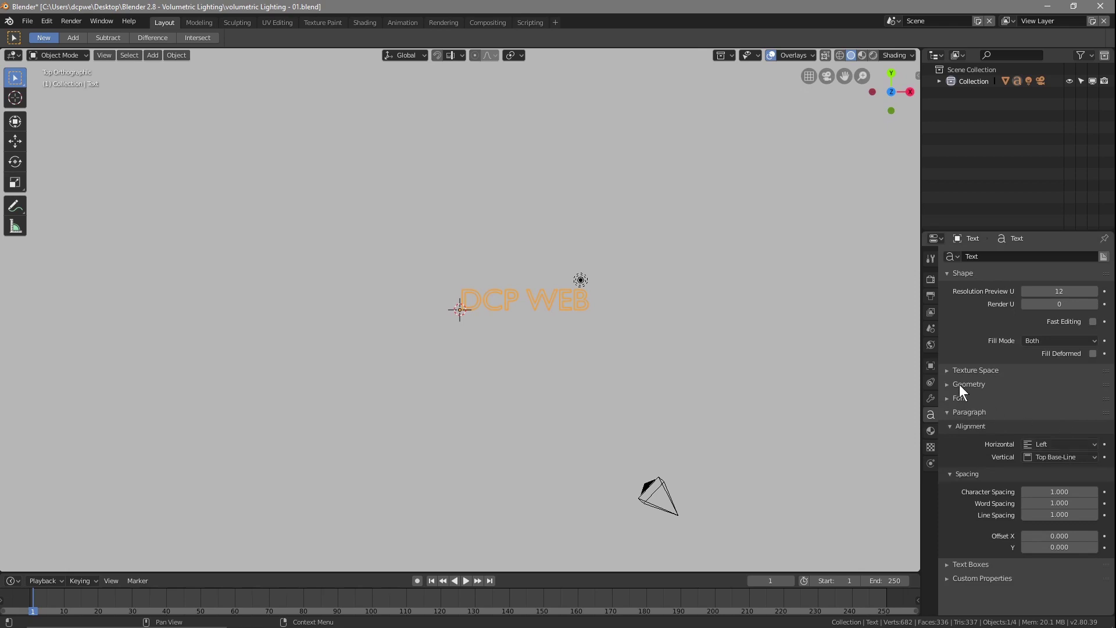
left_click(959, 397)
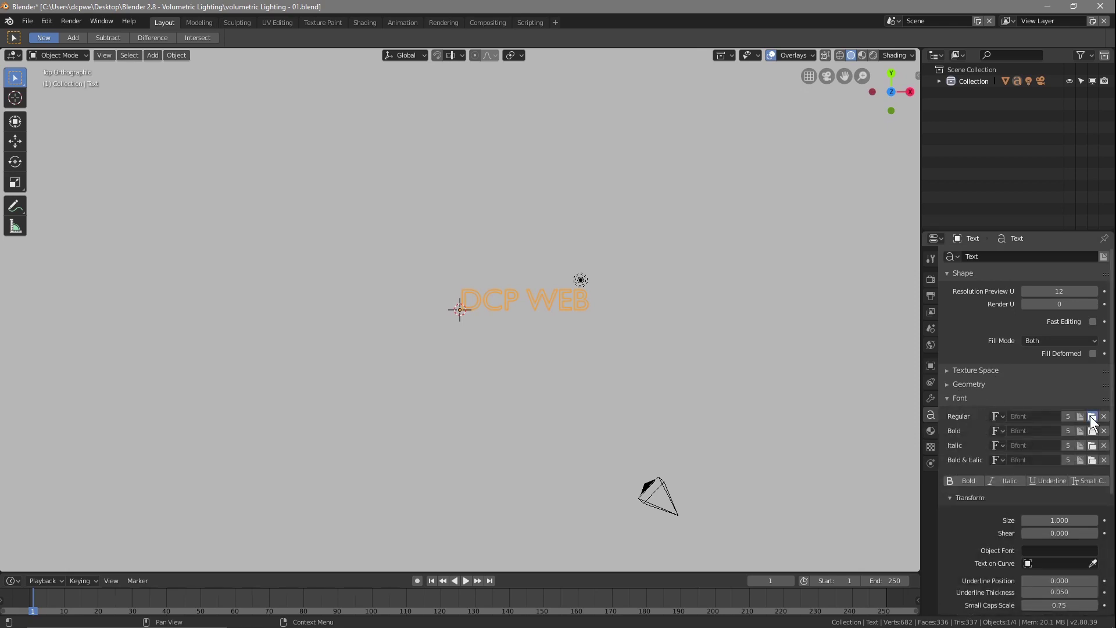
left_click(1091, 417)
left_click(190, 121)
left_click(192, 109)
left_click(1085, 70)
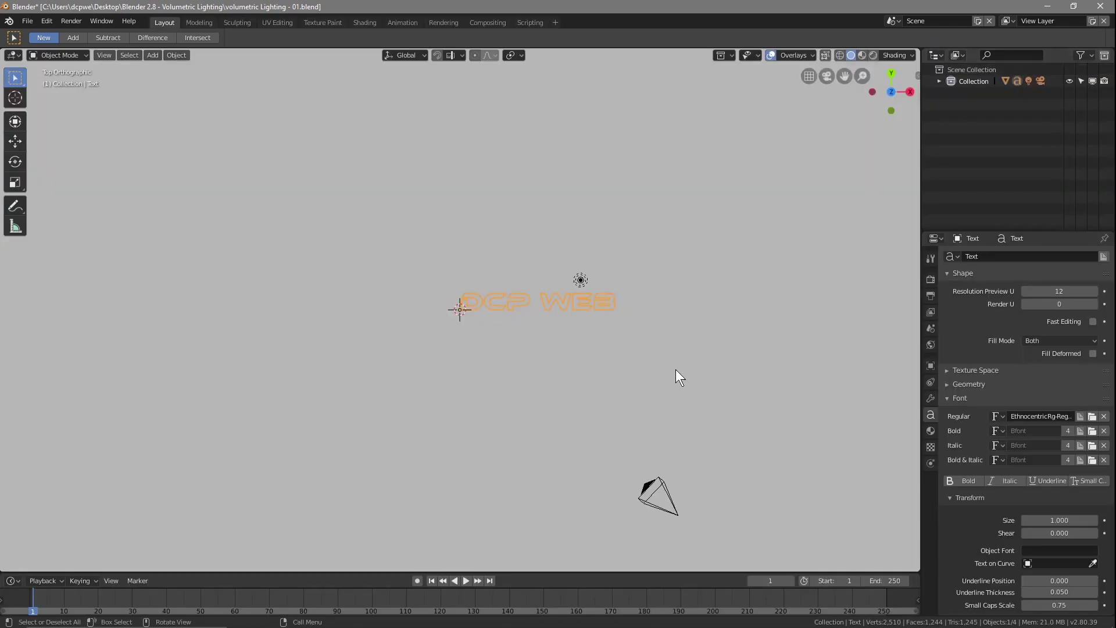
Set the text size to 3 and centre the text geometry on its origin.
left_click(1059, 523)
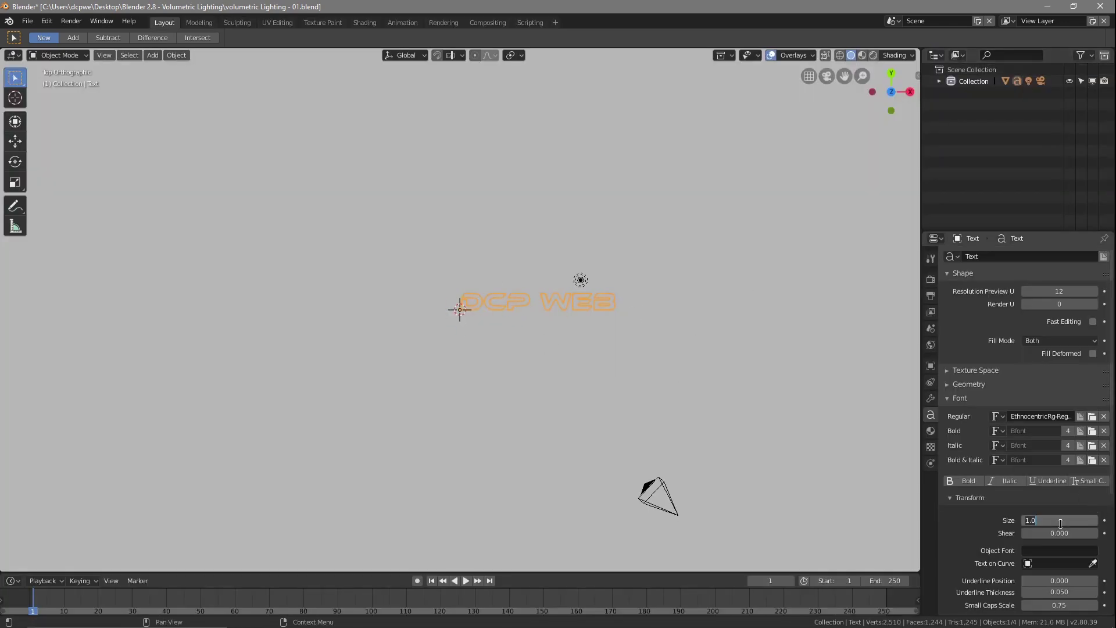
type("3")
key("Return")
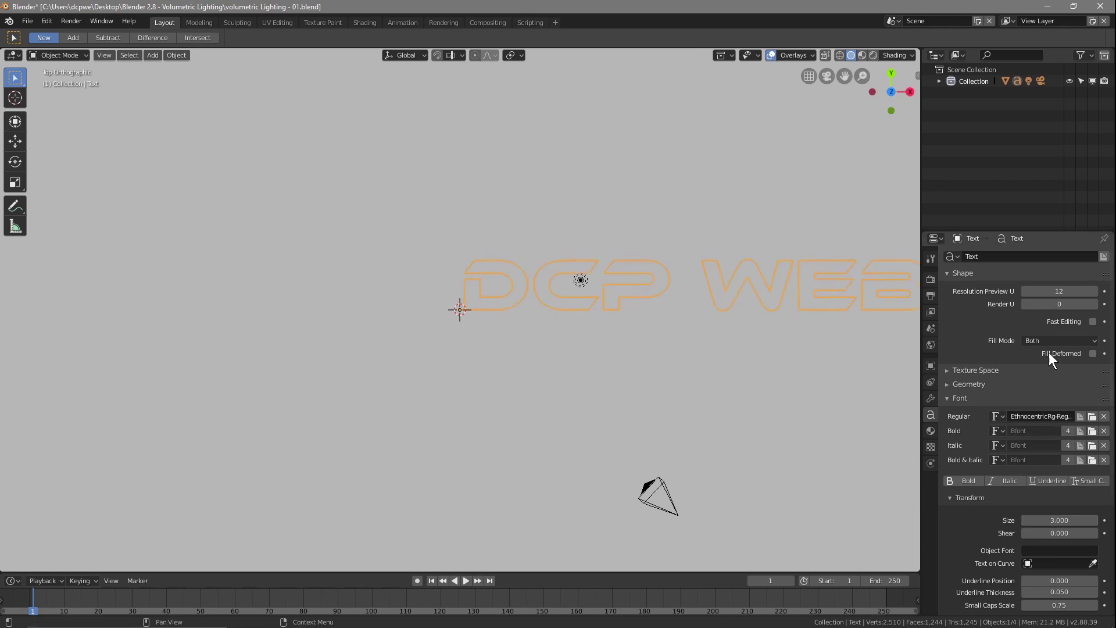
left_click(167, 55)
mouse_move(190, 78)
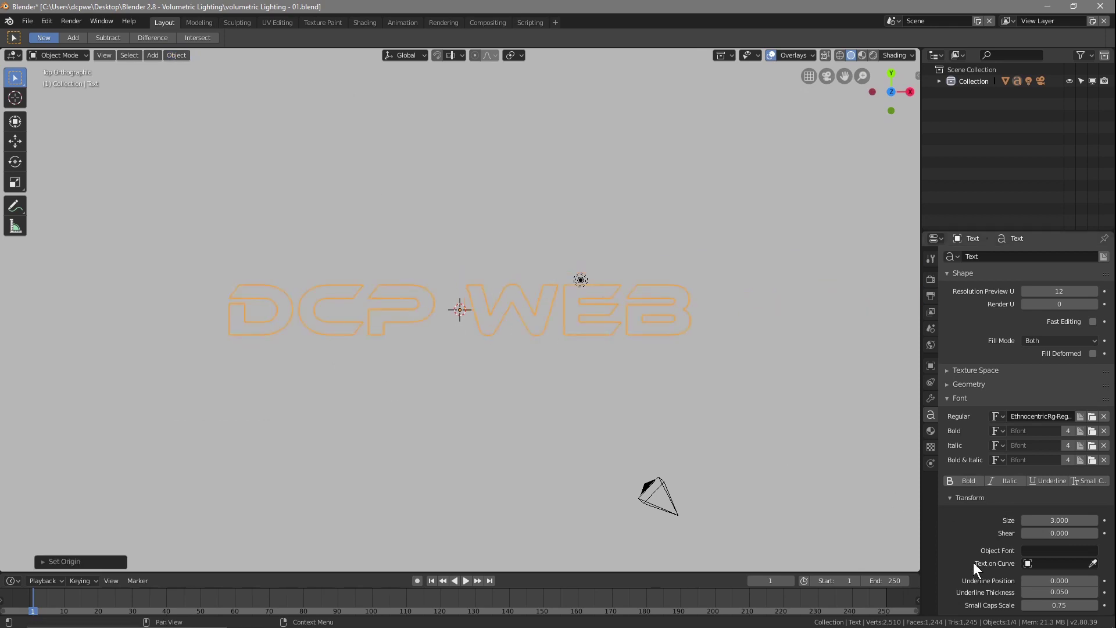
Raise the text above the floor plane along Z and rotate it 90° about the X axis to stand upright.
left_click(966, 384)
middle_click_drag(451, 409, 493, 318)
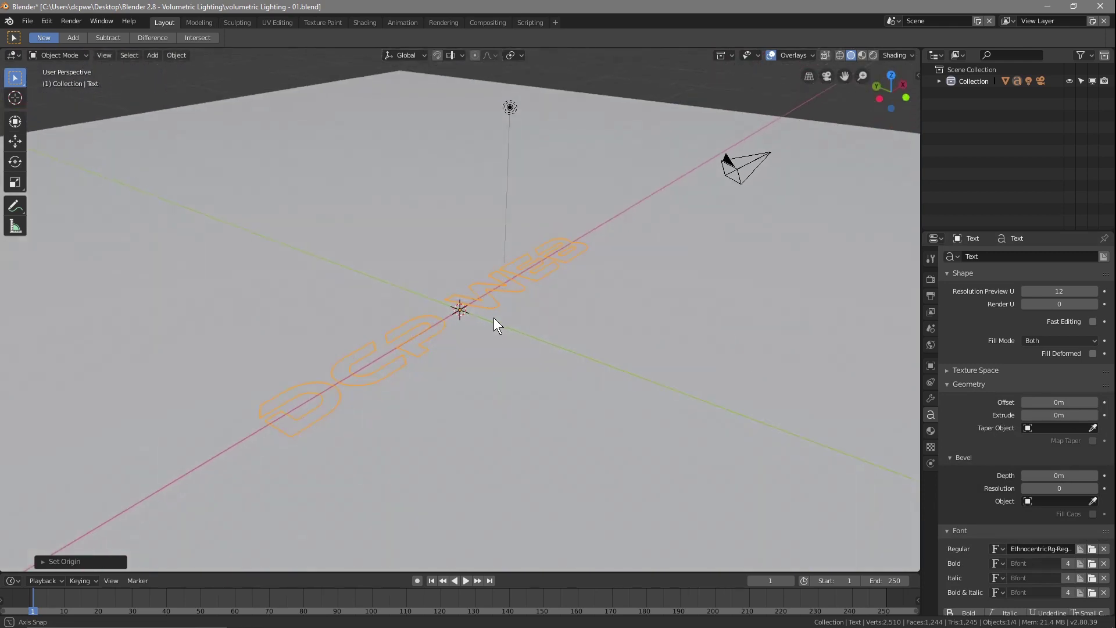
left_click(17, 140)
left_click_drag(454, 271, 455, 214)
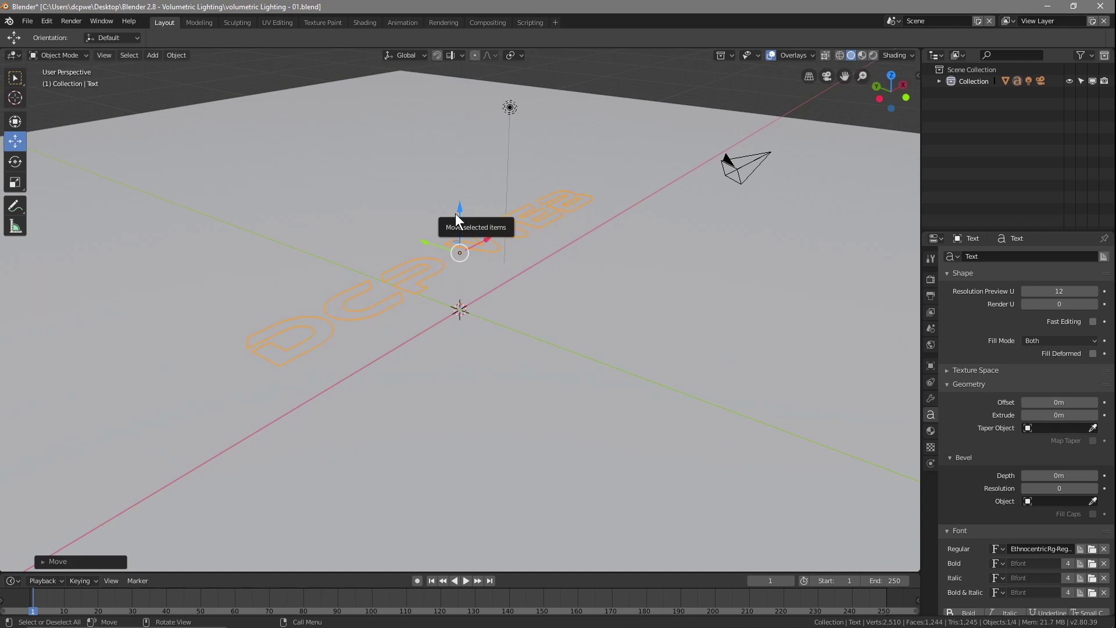
key("r")
key("x")
type("90")
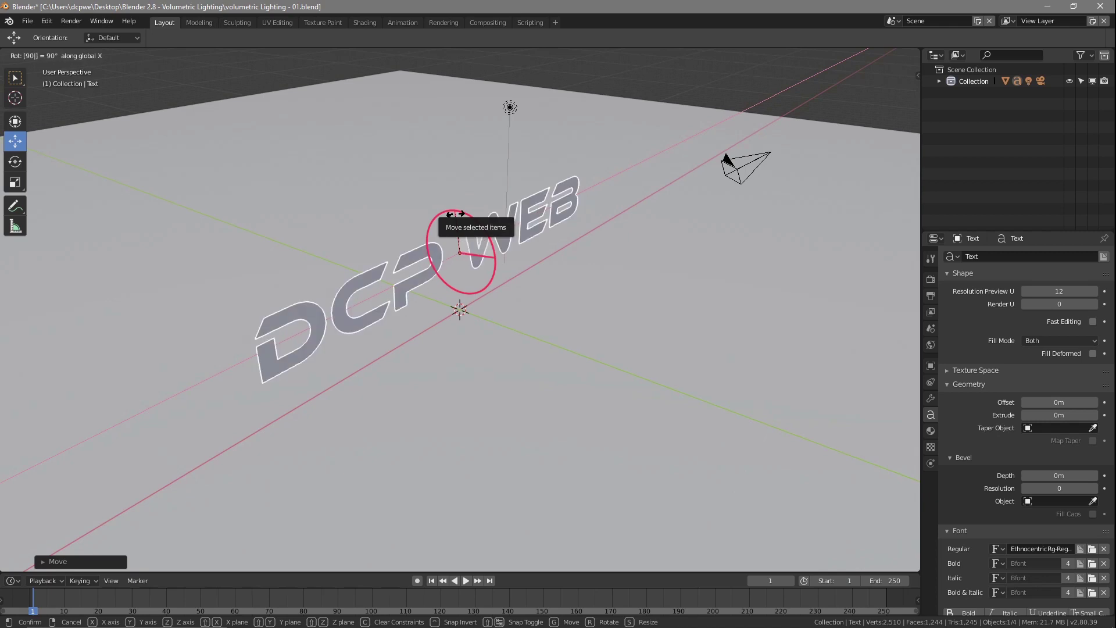
key("Return")
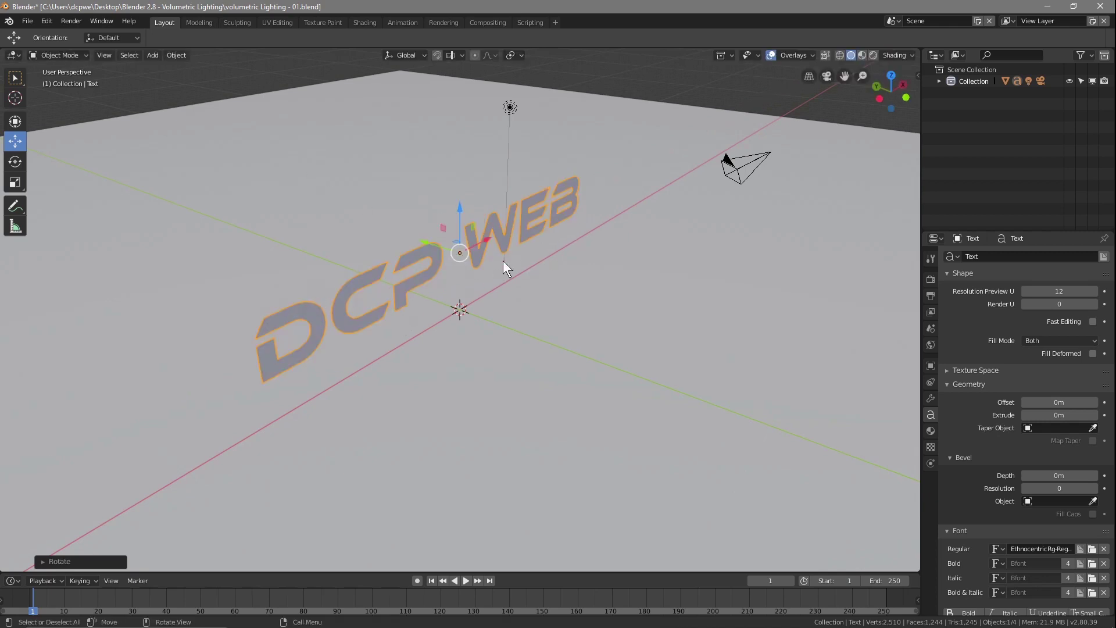
Set the text's extrusion to 0.1 m and save the scene from the top view.
middle_click_drag(465, 382, 608, 381)
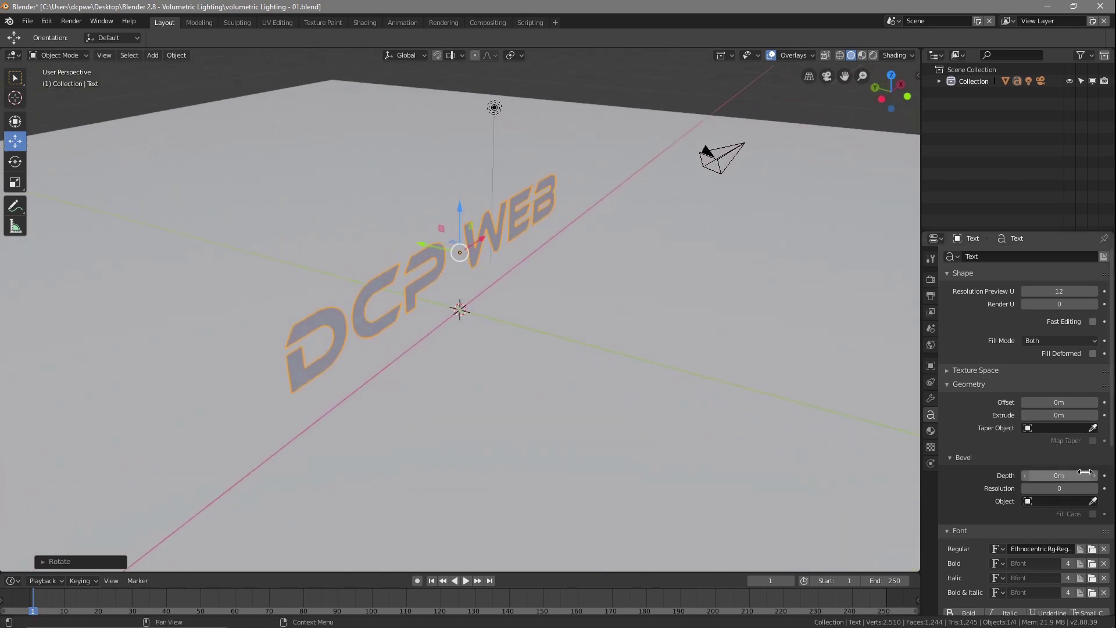
left_click(1093, 414)
left_click(1094, 414)
left_click(1093, 414)
left_click(1093, 414)
left_click(1094, 415)
left_click(1093, 415)
left_click(1094, 414)
left_click(1094, 414)
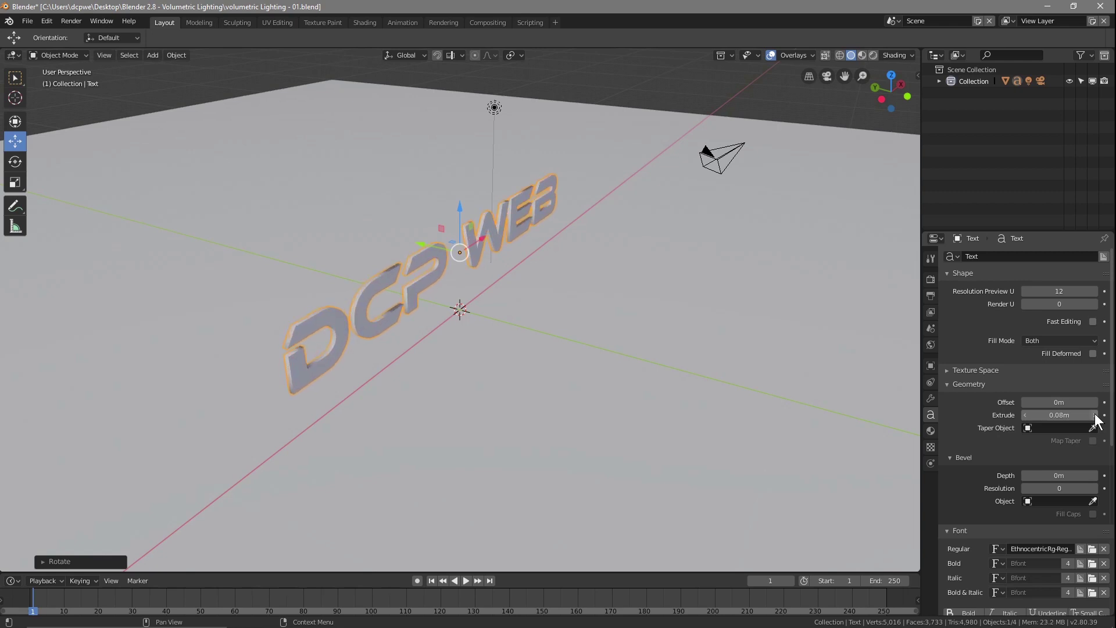
left_click(1093, 415)
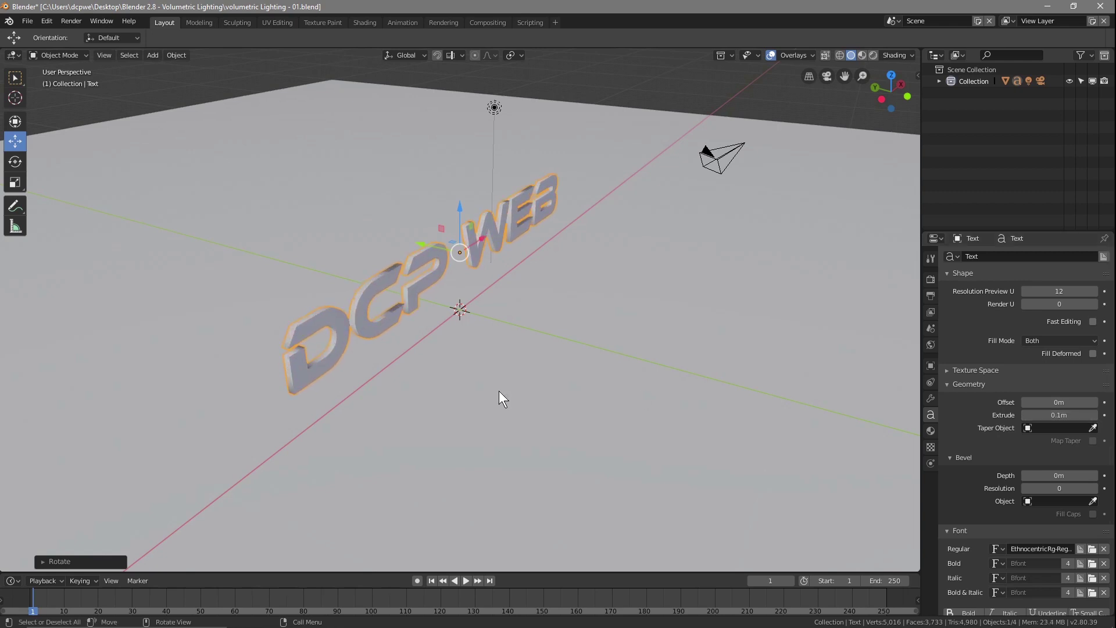
key("KP_7")
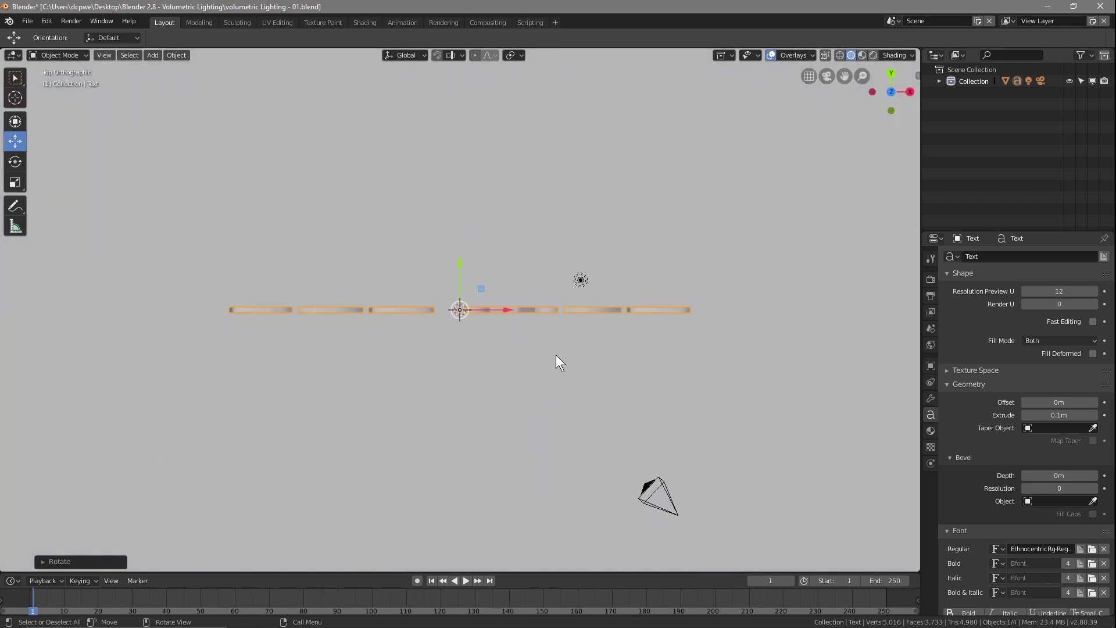
key("ctrl+s")
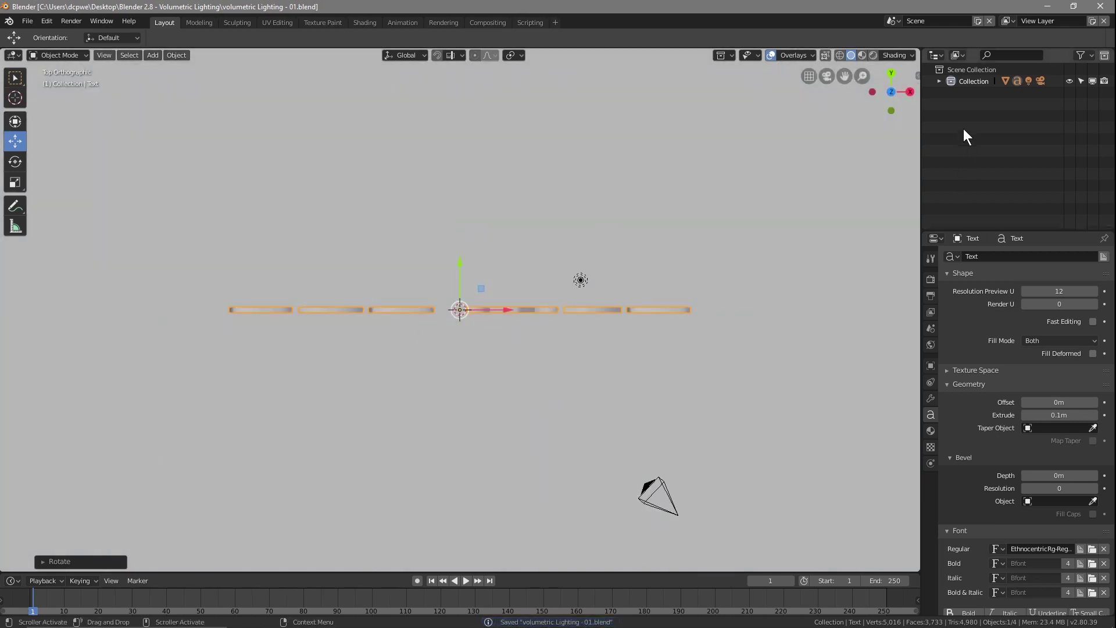
Expand the collection in the outliner and duplicate the Text object twice in place.
left_click(940, 81)
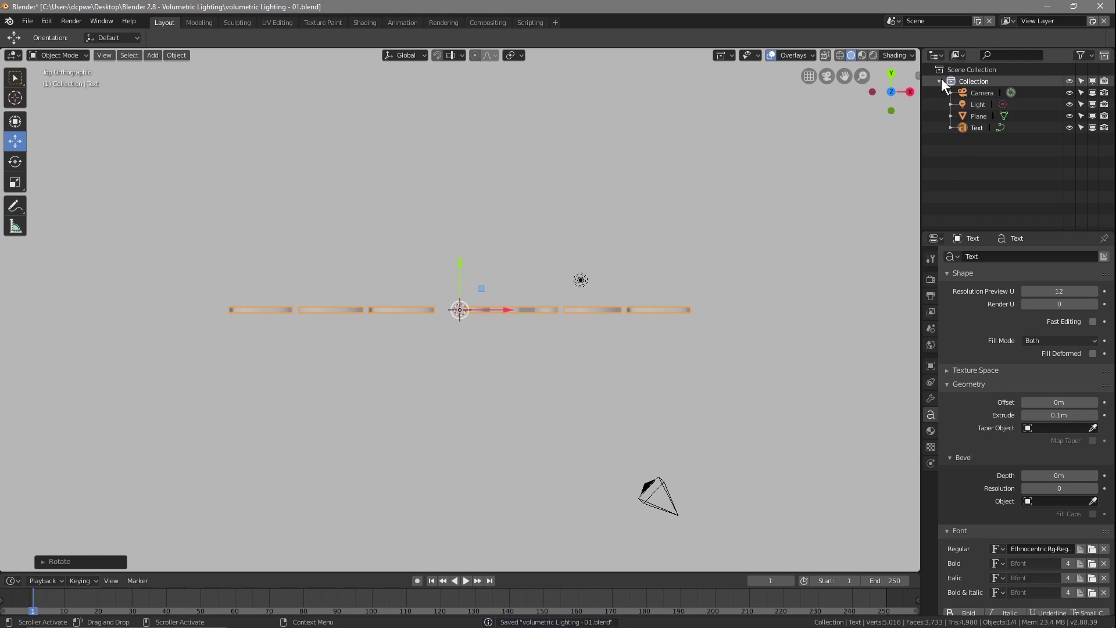
left_click(974, 127)
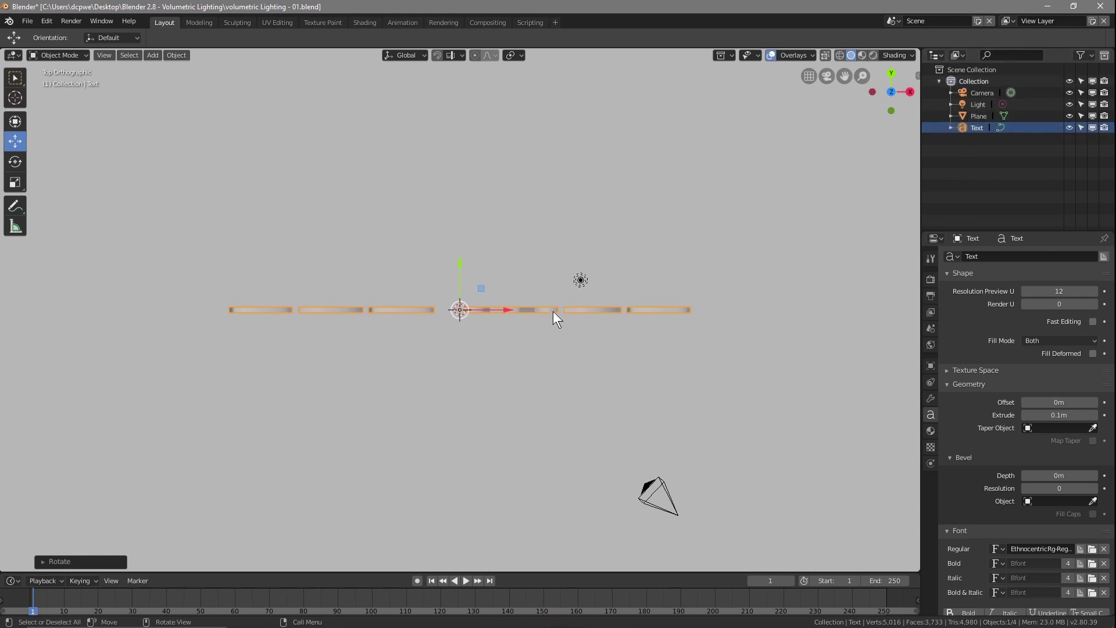
key("shift+d")
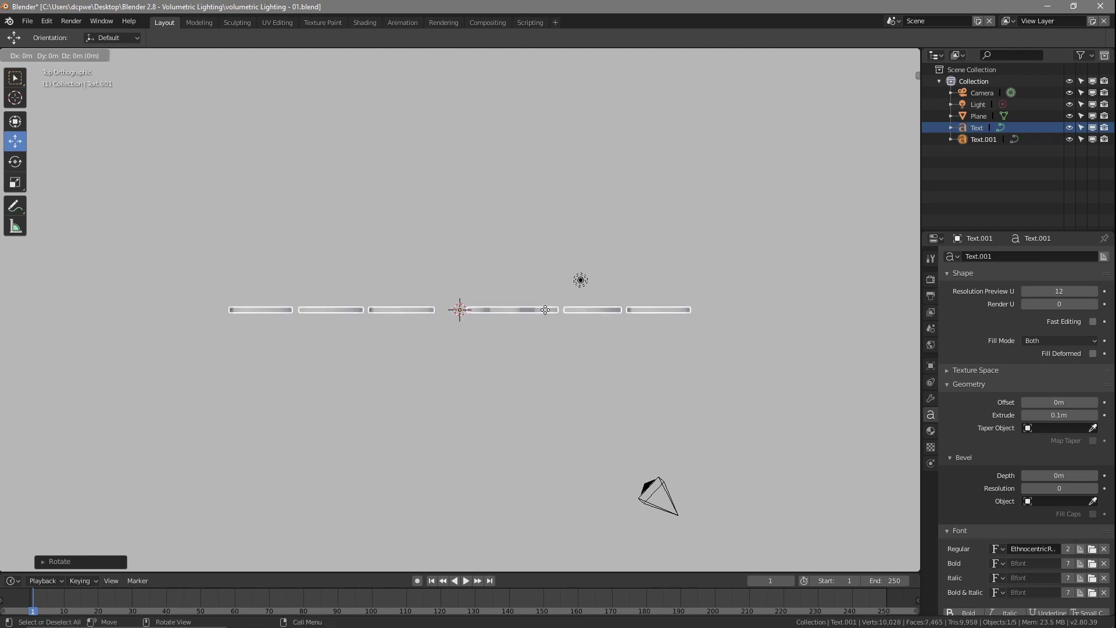
left_click(545, 309)
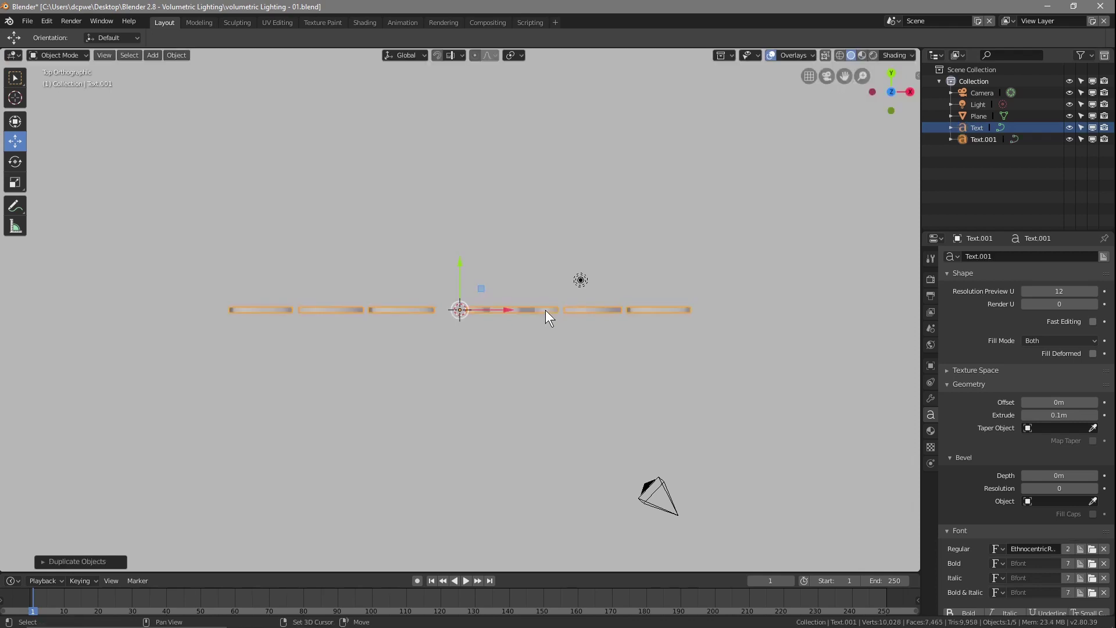
key("shift+d")
left_click(545, 309)
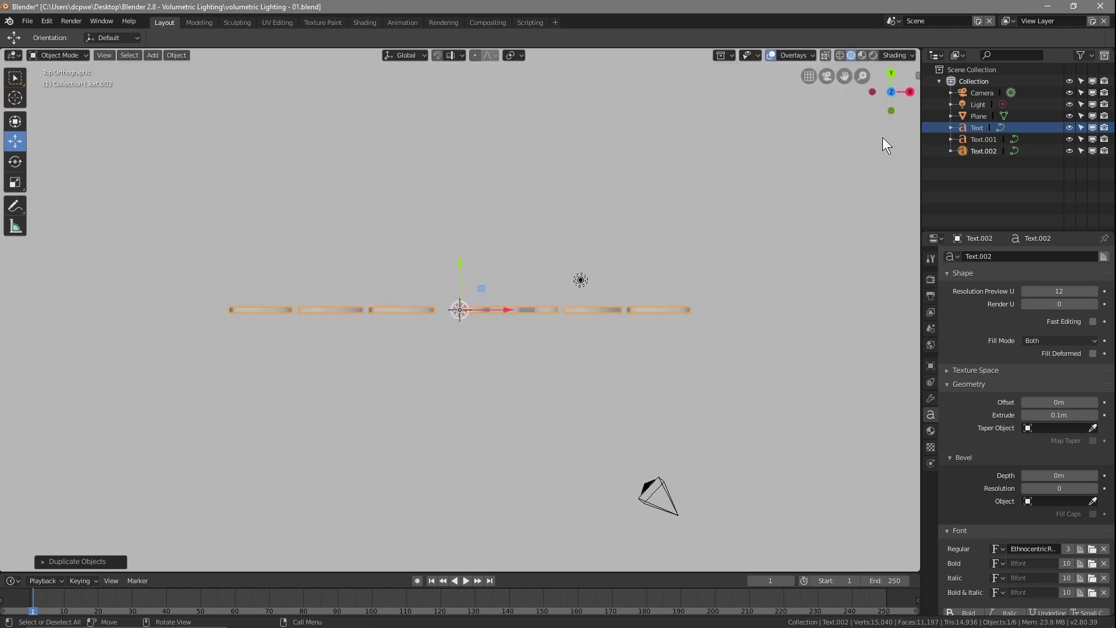
Move Text.001 along Y to just behind the original text, and Text.002 to just behind Text.001.
left_click(980, 138)
key("g")
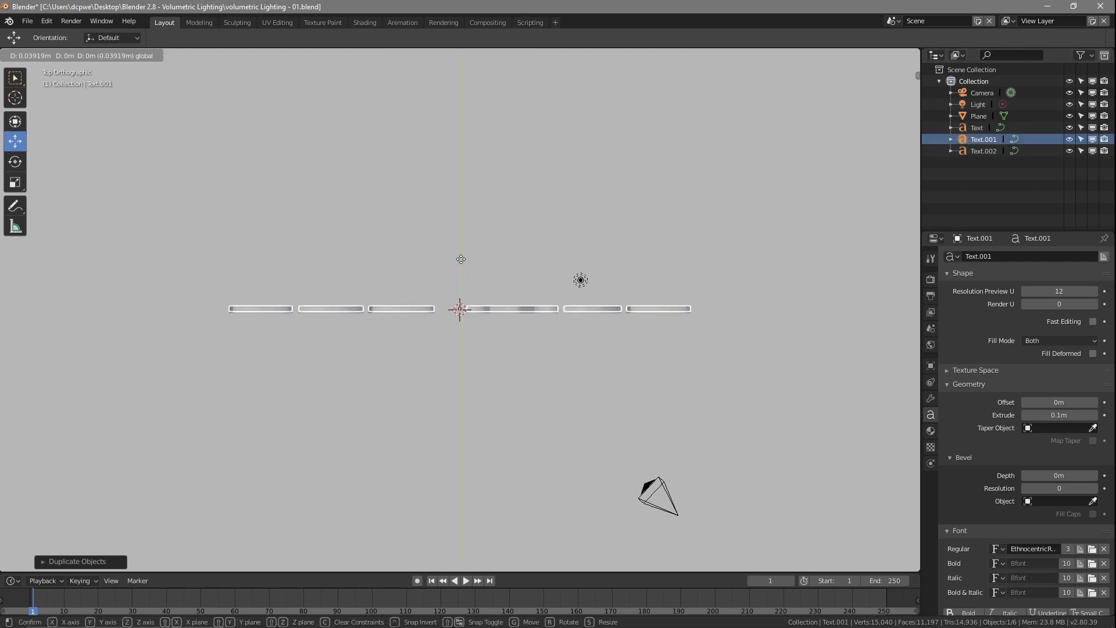
left_click(461, 259)
left_click(982, 151)
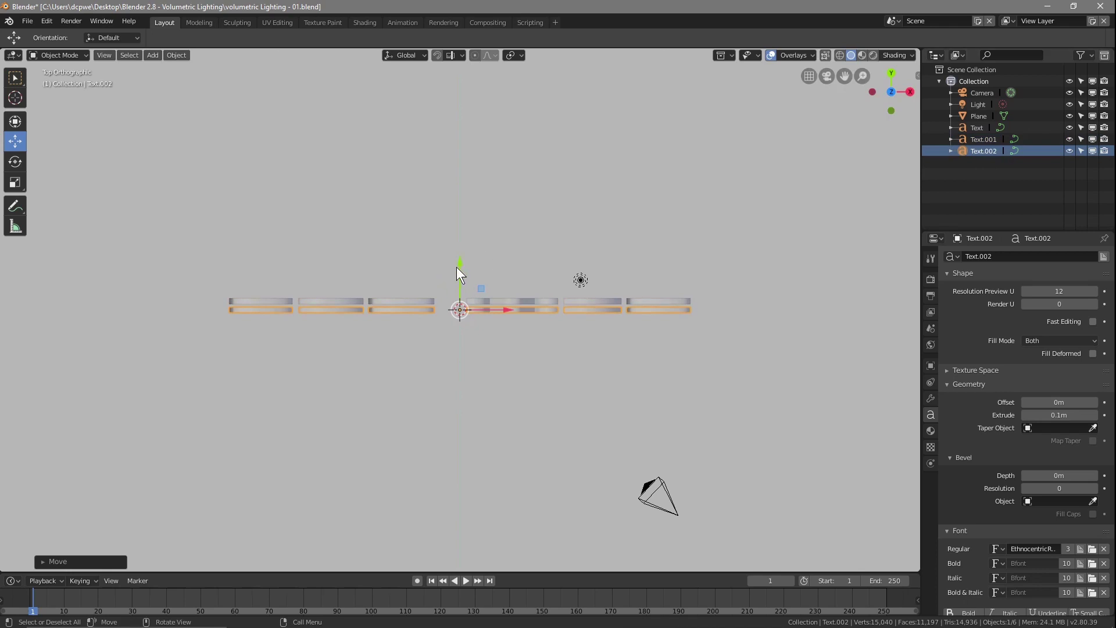
key("g")
key("y")
left_click(461, 250)
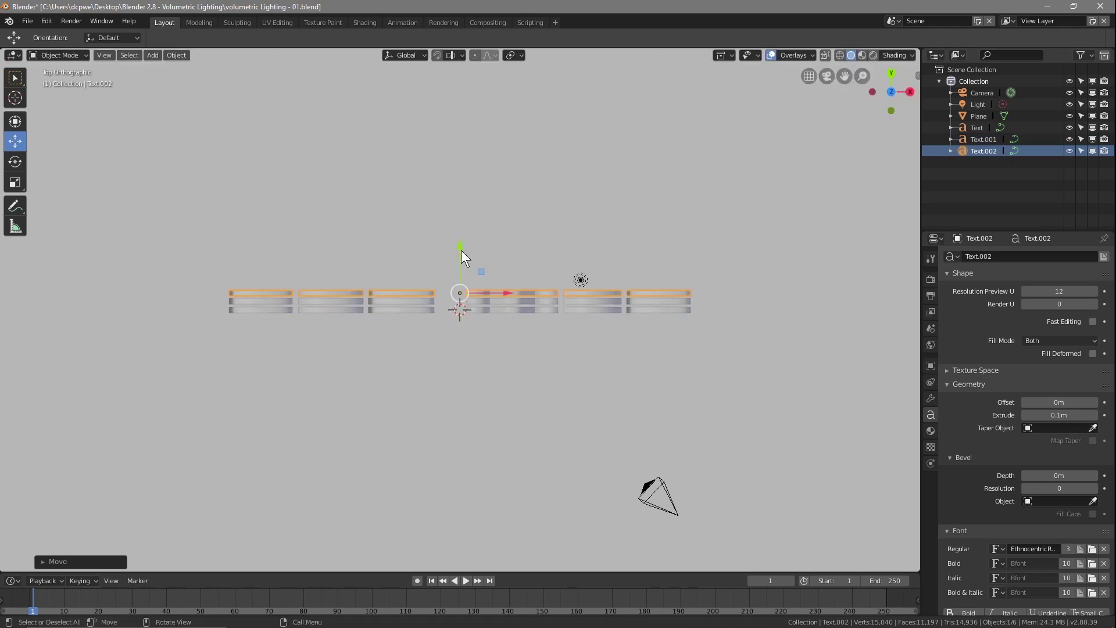
Set the extrusion of both text copies, Text.001 and Text.002, to 0.01 m.
left_click(509, 301)
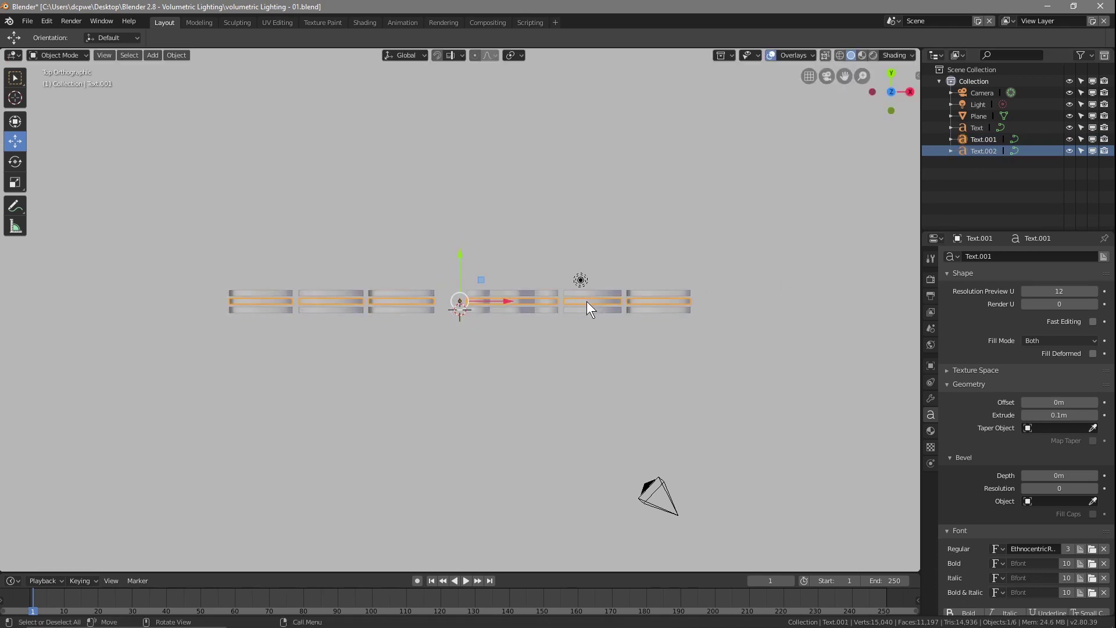
left_click(1026, 415)
left_click(1026, 415)
left_click_drag(1026, 413, 995, 399)
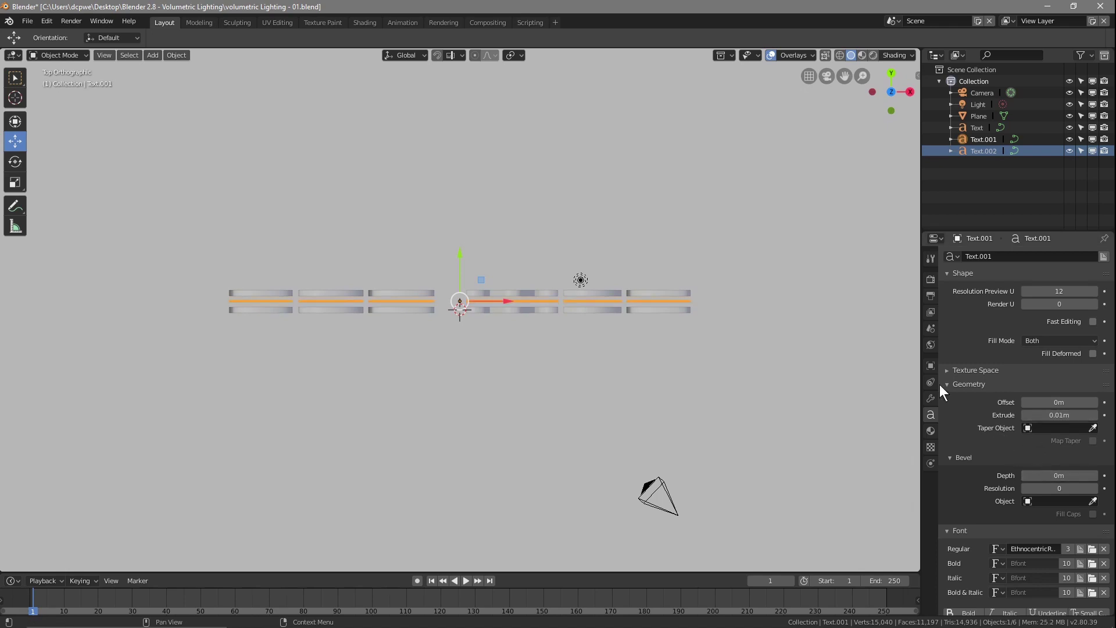
left_click(660, 291)
left_click(660, 294)
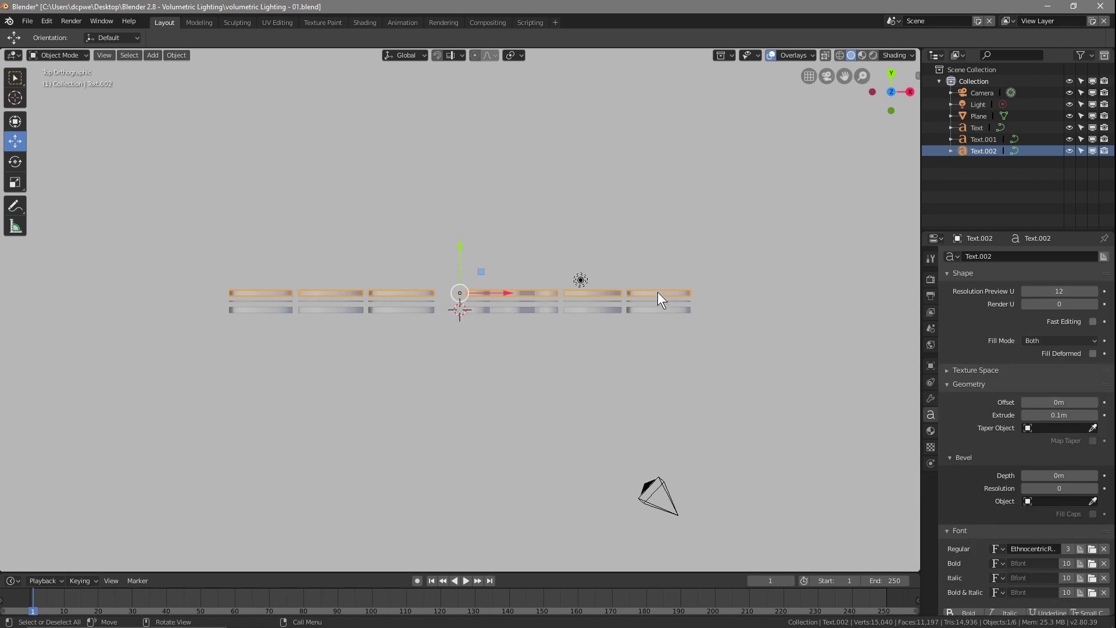
mouse_move(1024, 414)
left_mouse_down()
mouse_move(995, 413)
mouse_move(1009, 419)
left_mouse_up()
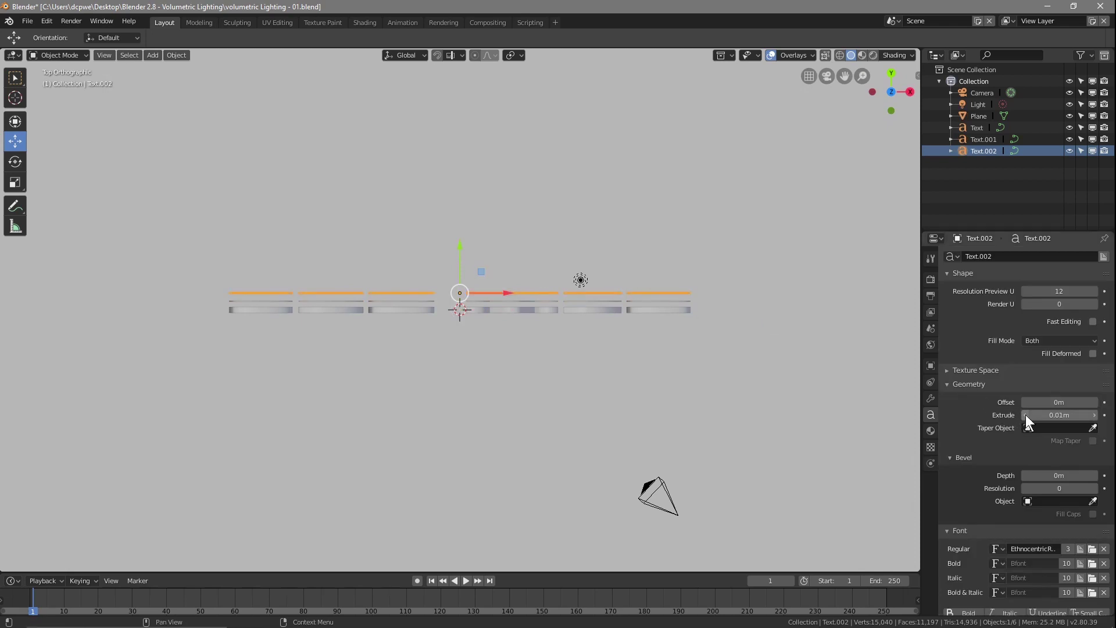
Move Text.001 along Y up against the back of the front text, and Text.002 closer behind Text.001.
scroll(508, 320, "up", 6)
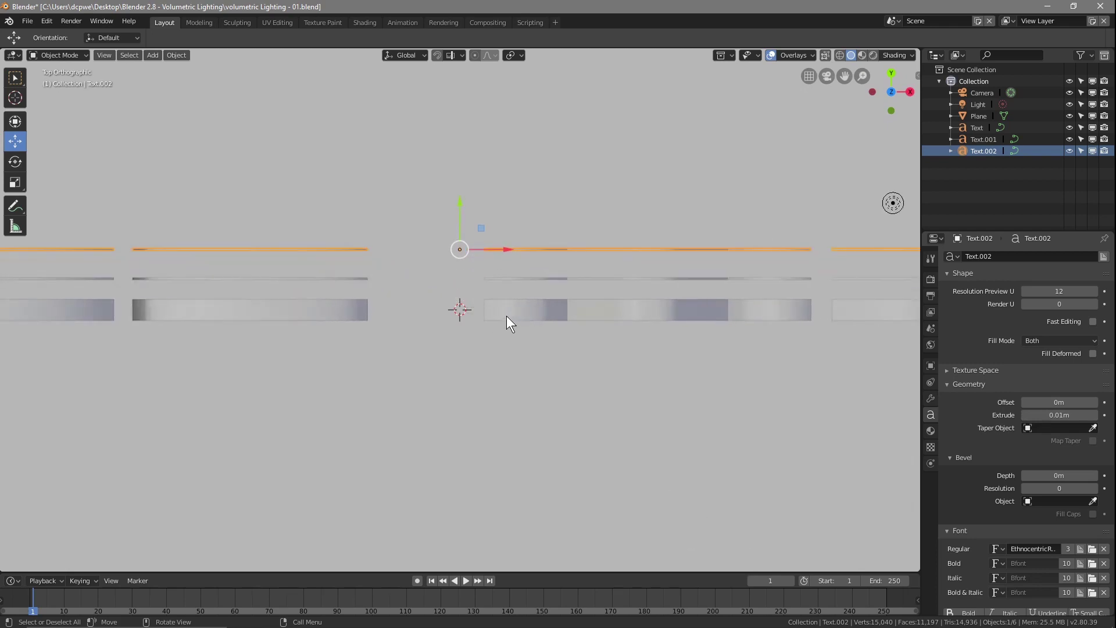
left_click(514, 278)
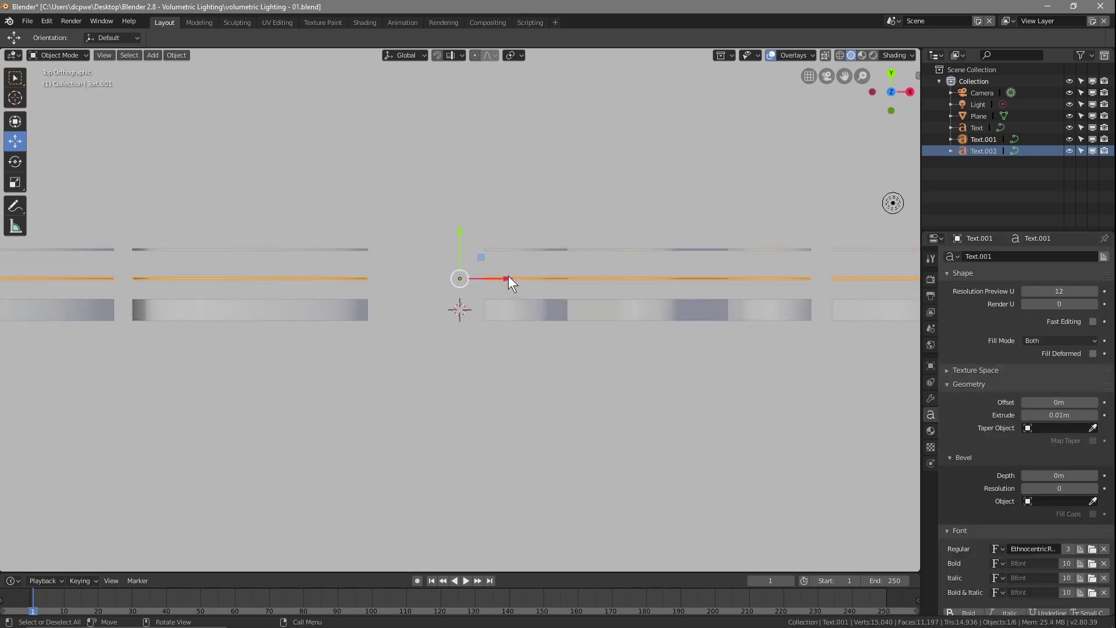
left_click_drag(460, 229, 455, 243)
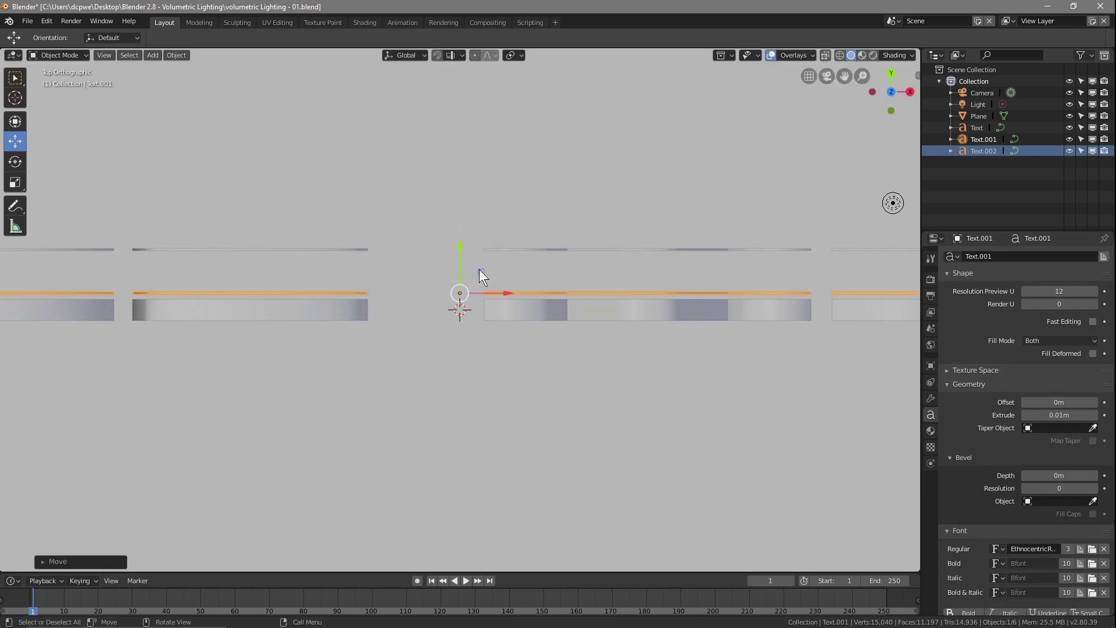
left_click(541, 249)
left_click_drag(456, 207, 459, 242)
middle_click_drag(348, 453, 389, 378)
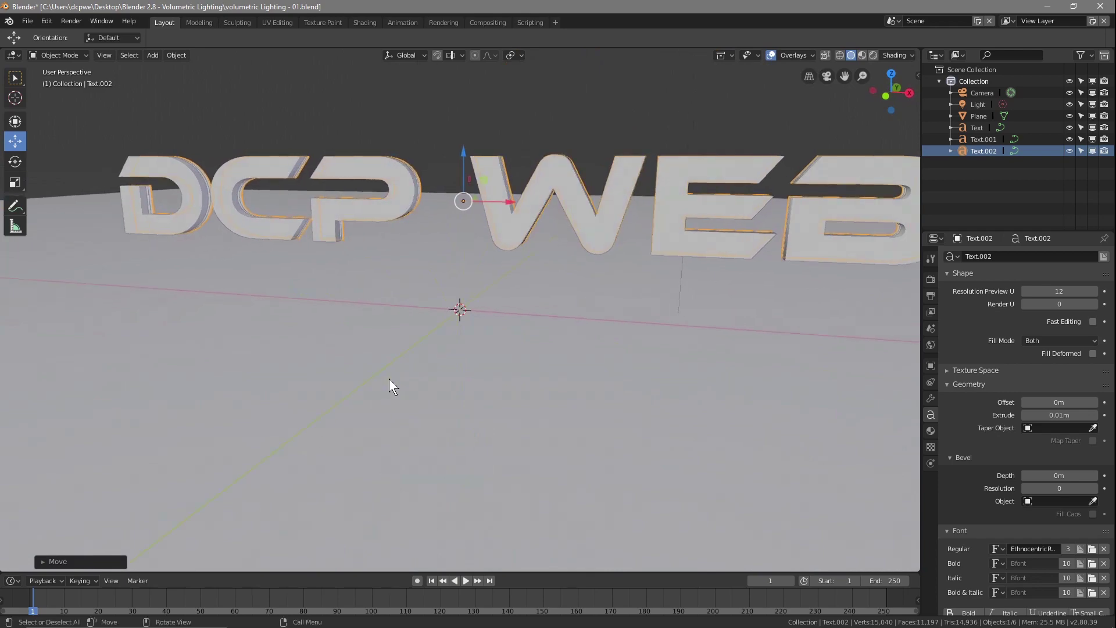
Rename the front Text object as Text 01.
left_click(553, 183)
left_click(985, 128)
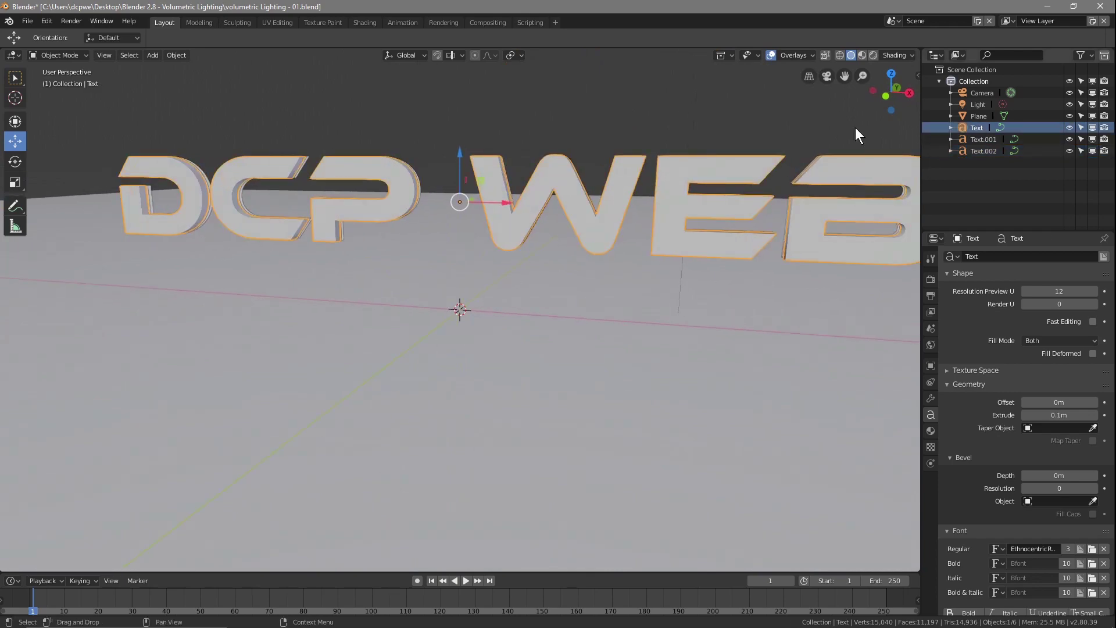
middle_click_drag(475, 309, 568, 363)
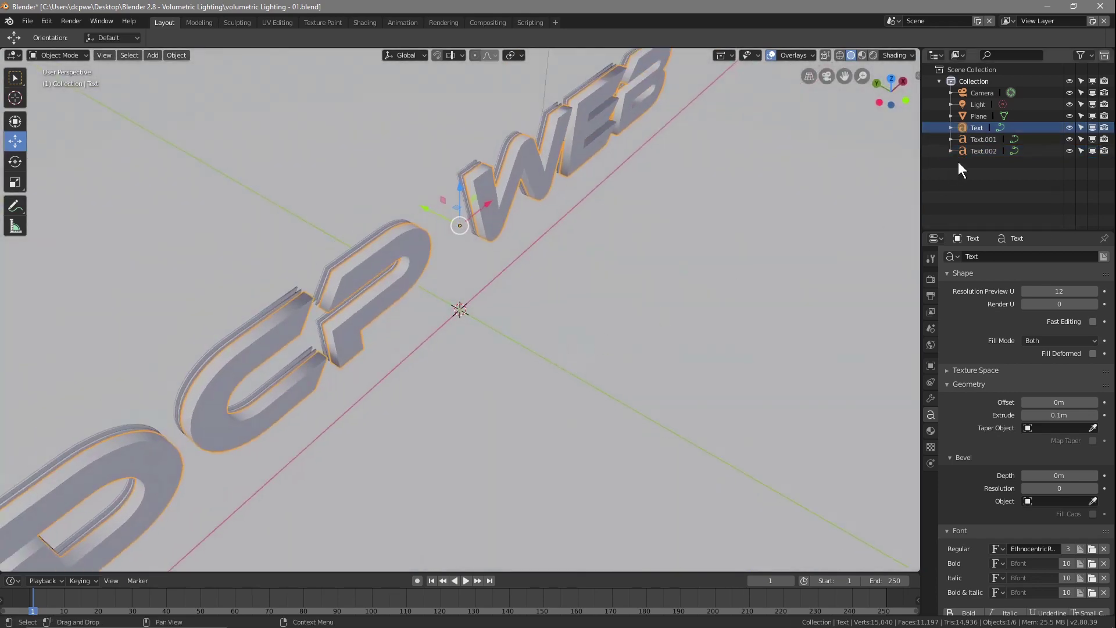
double_click(975, 128)
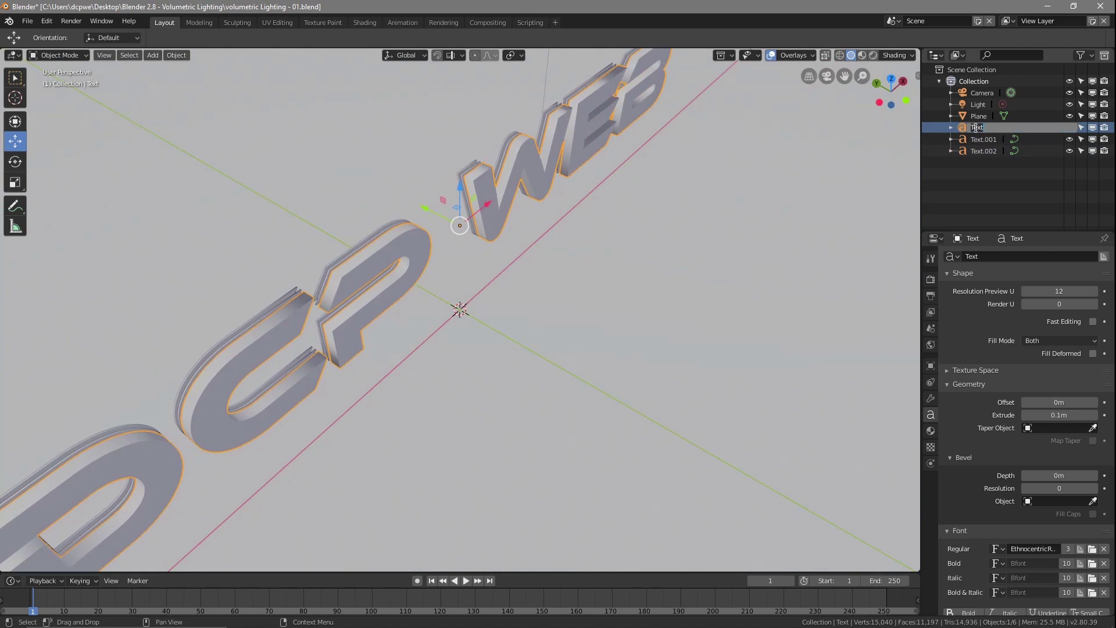
left_click(1016, 128)
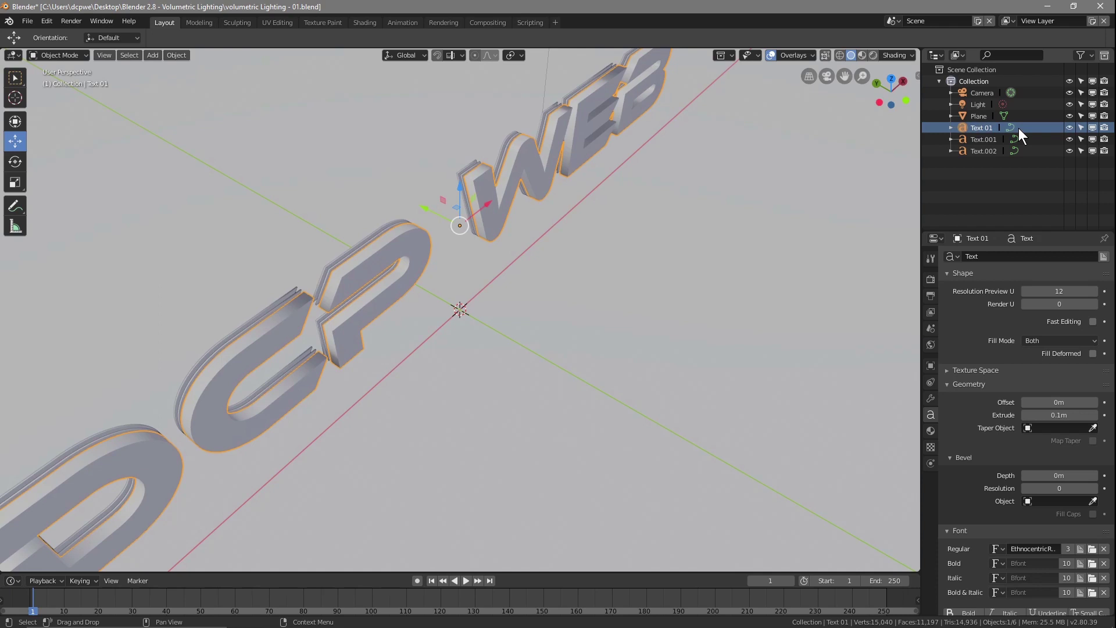
key("Return")
left_click(982, 139)
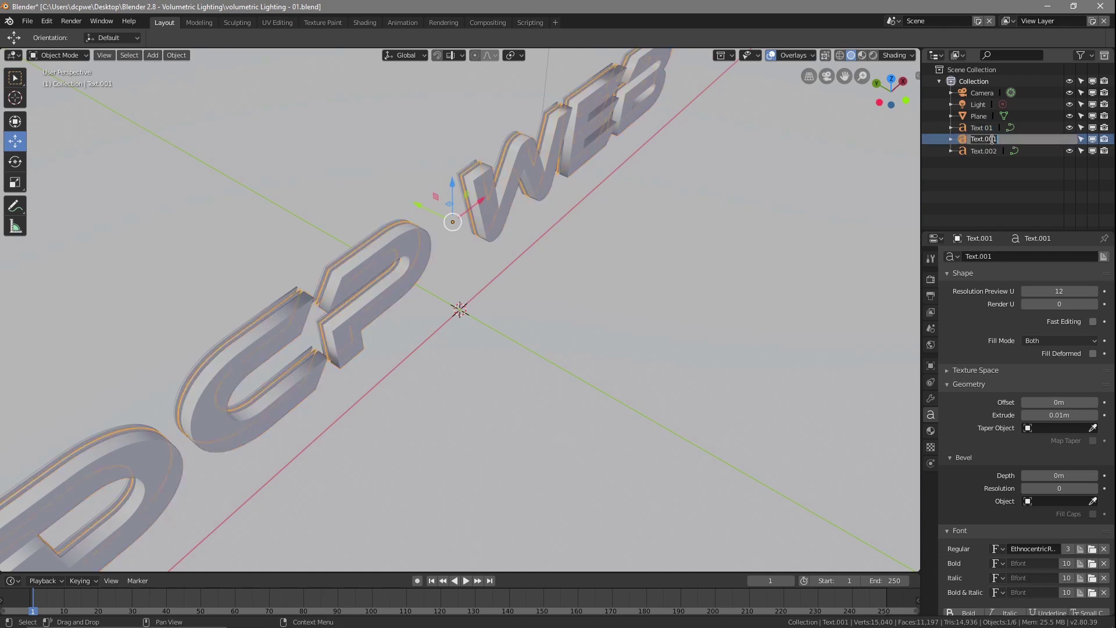
Rename the front text object as 01 Fornt Text.
double_click(987, 127)
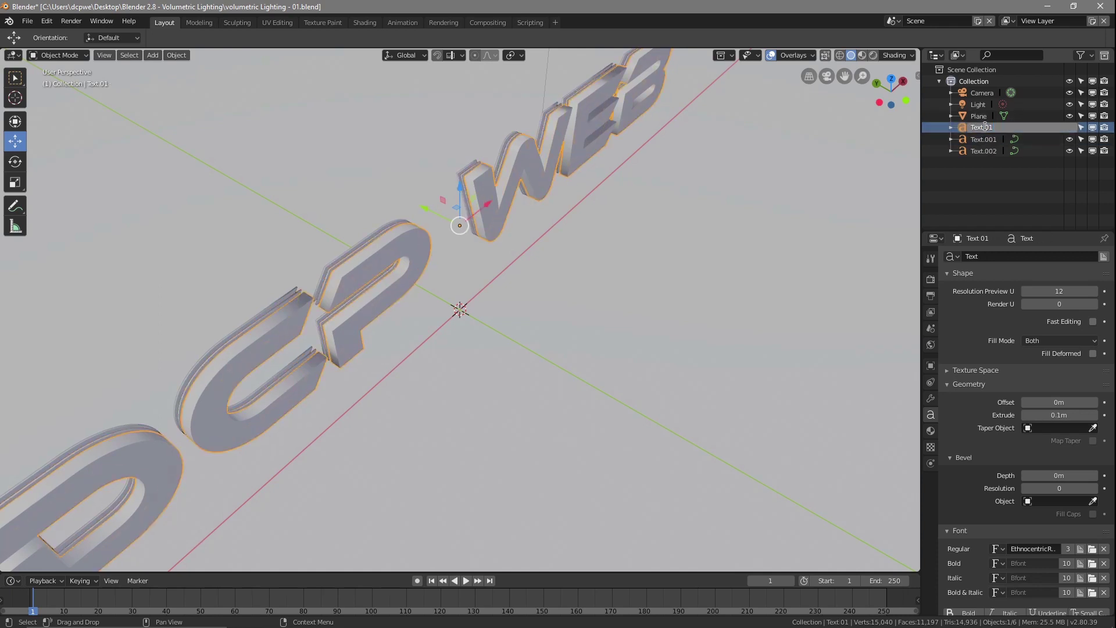
type("01")
type(" Fonrt")
type("t Text")
key("Return")
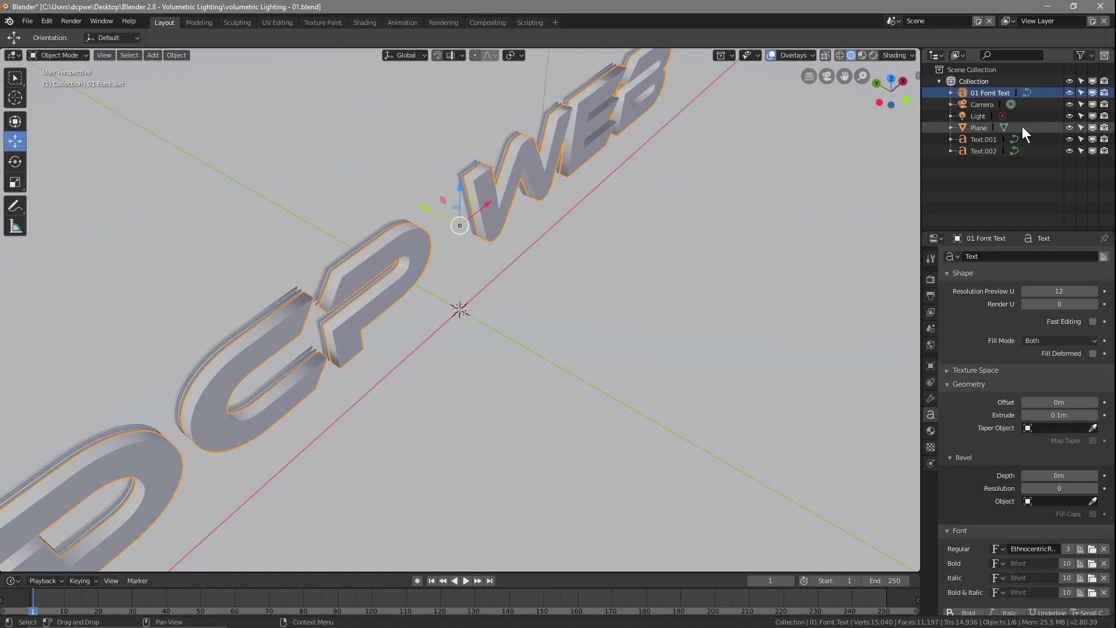
Rename the middle text object, Text.001, as 02 Light Text.
left_click(978, 139)
double_click(978, 141)
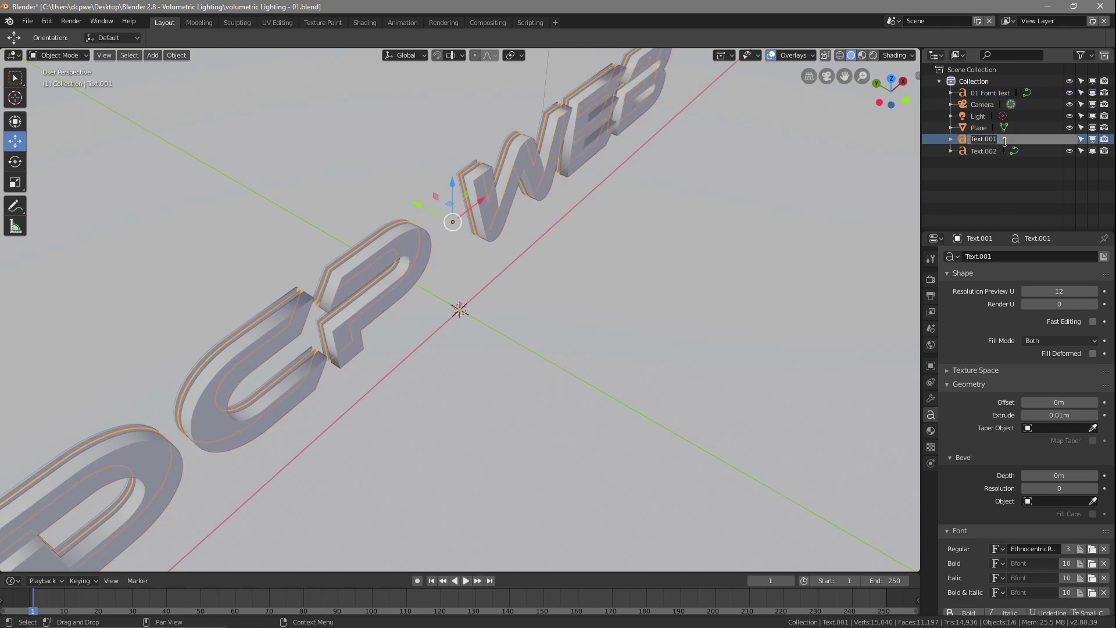
type("02 Light Text")
key("Return")
double_click(984, 104)
key("Escape")
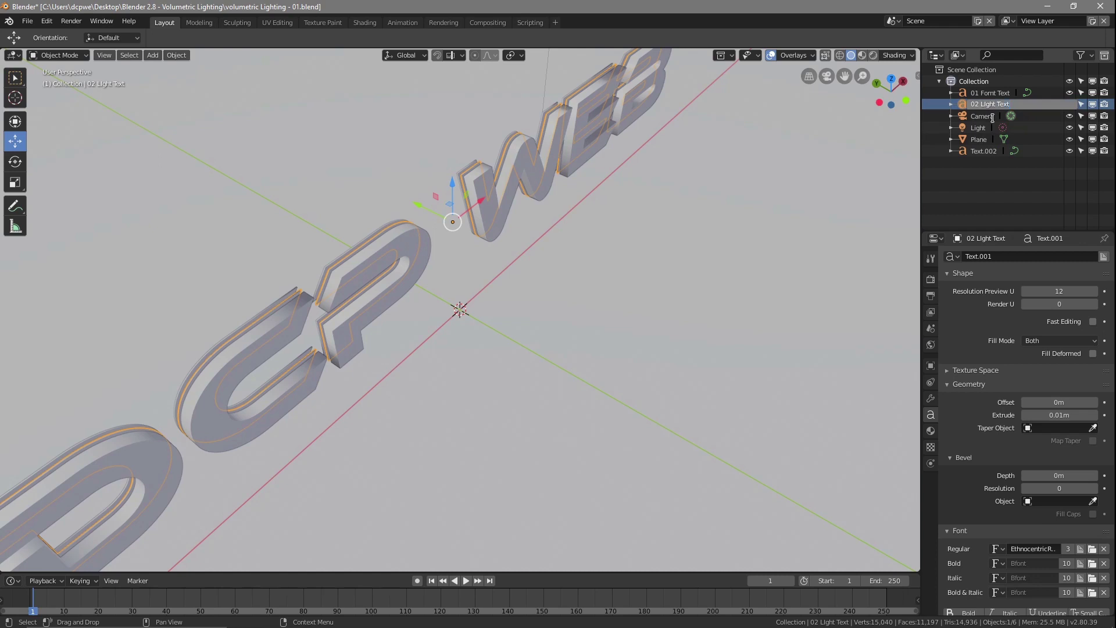
key("BackSpace")
type("i")
key("Return")
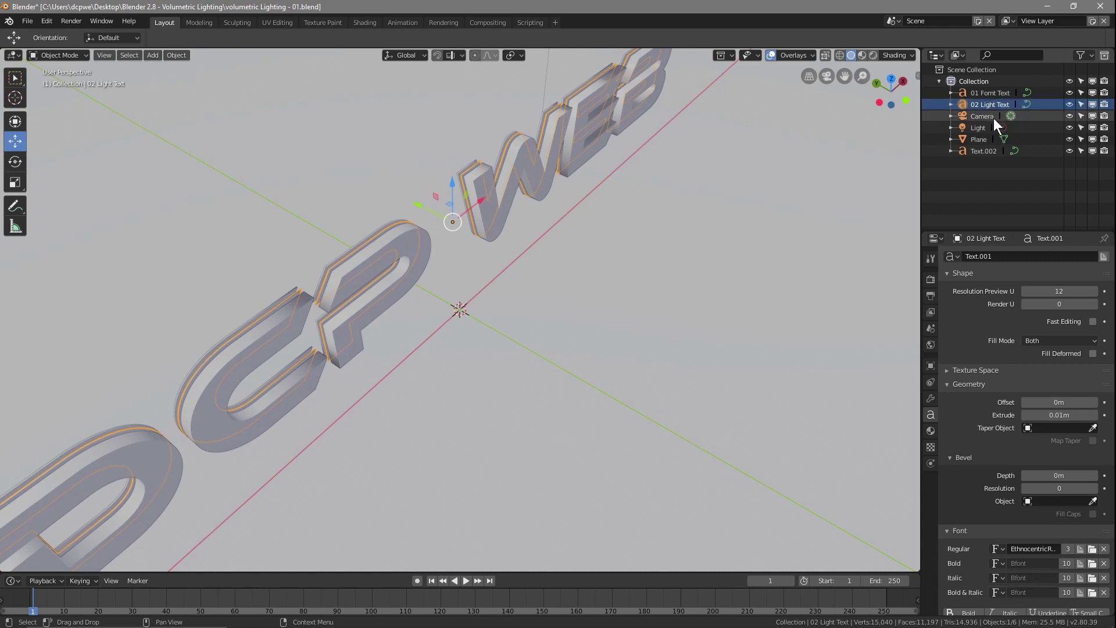
Rename the rear text object, Text.002, as 03 Smoke Text and save the scene.
double_click(976, 151)
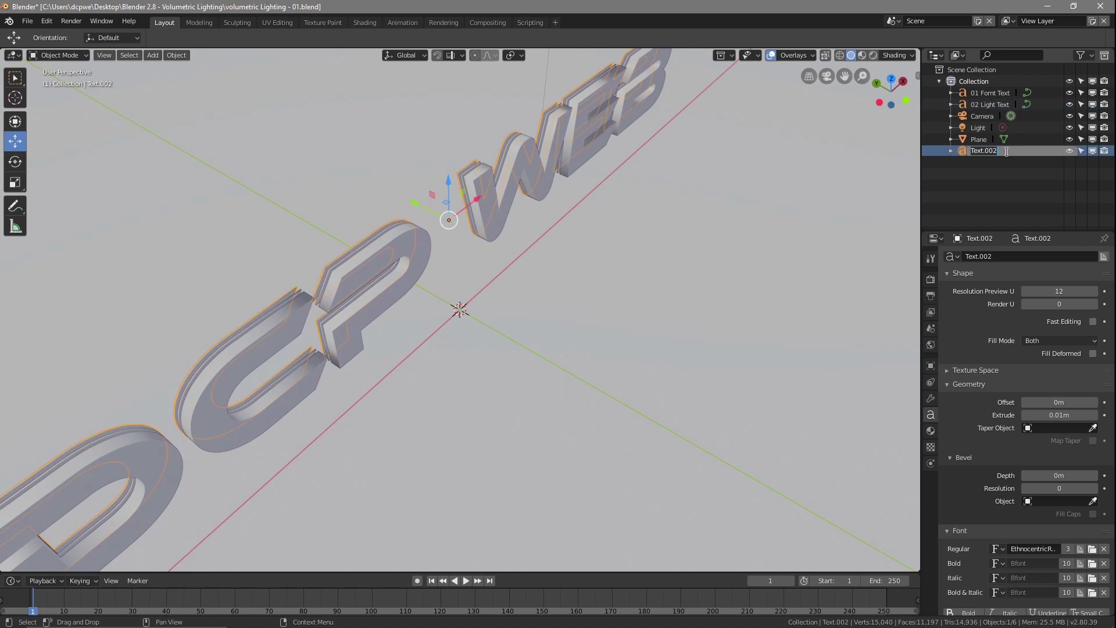
type("03 Smoke Text")
key("Return")
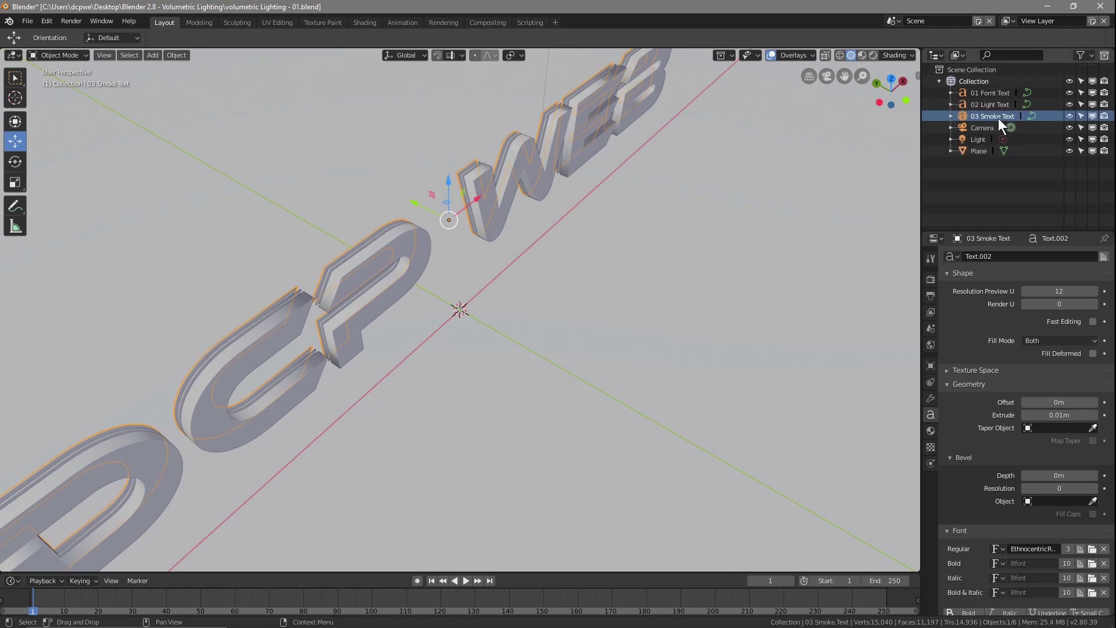
left_click(27, 21)
left_click(42, 110)
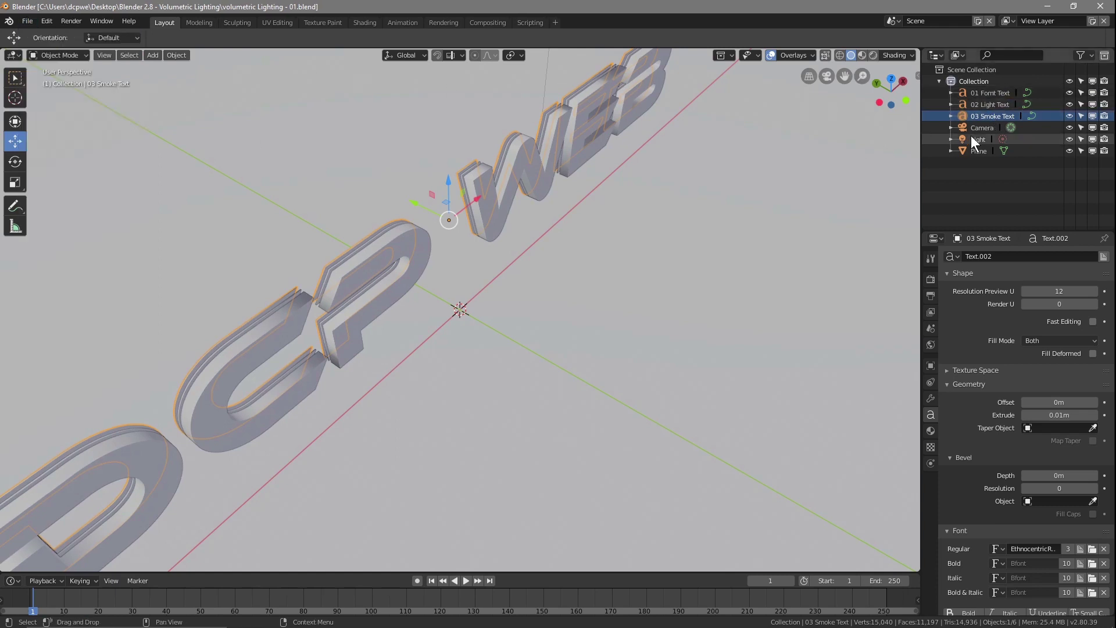
Convert the 01 Fornt Text object from text to a mesh.
left_click(978, 94)
left_click(979, 105)
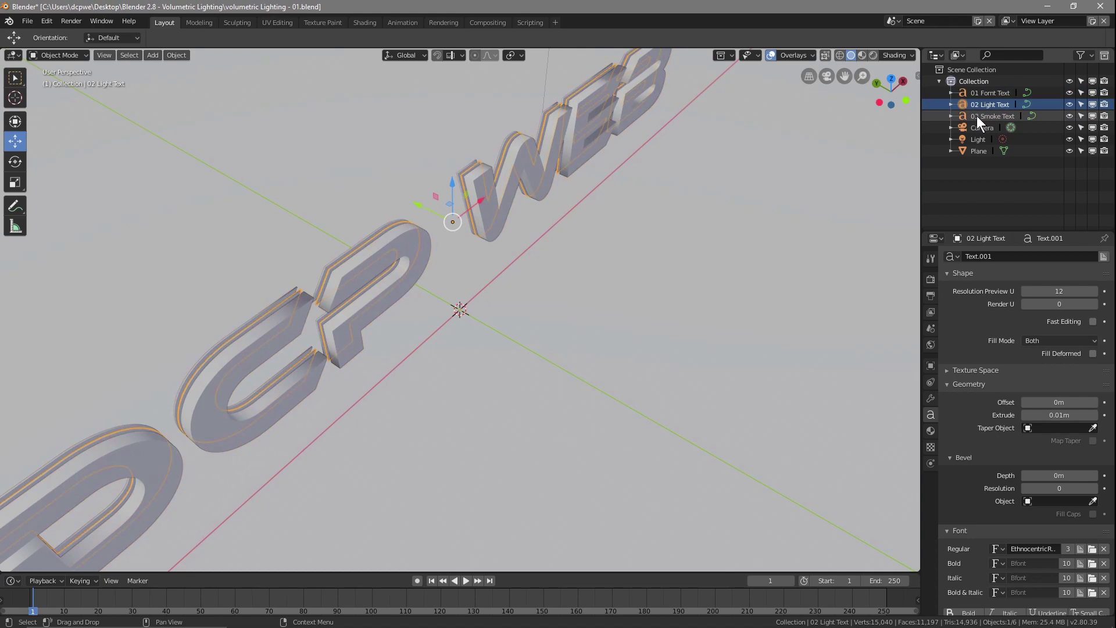
left_click(976, 114)
left_click(986, 94)
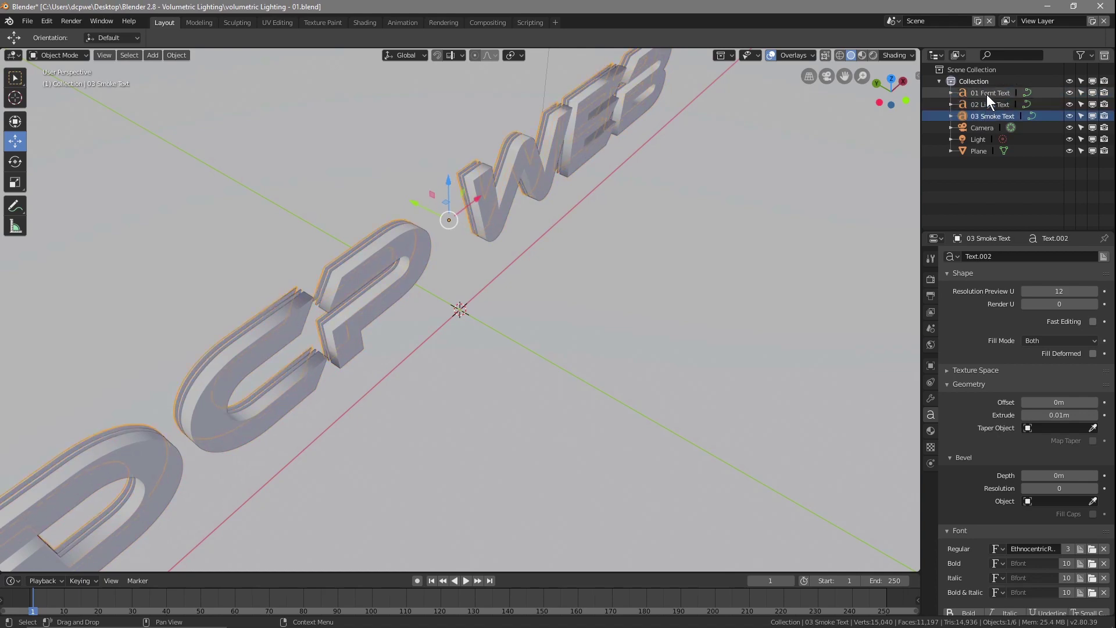
middle_click_drag(616, 314, 493, 295)
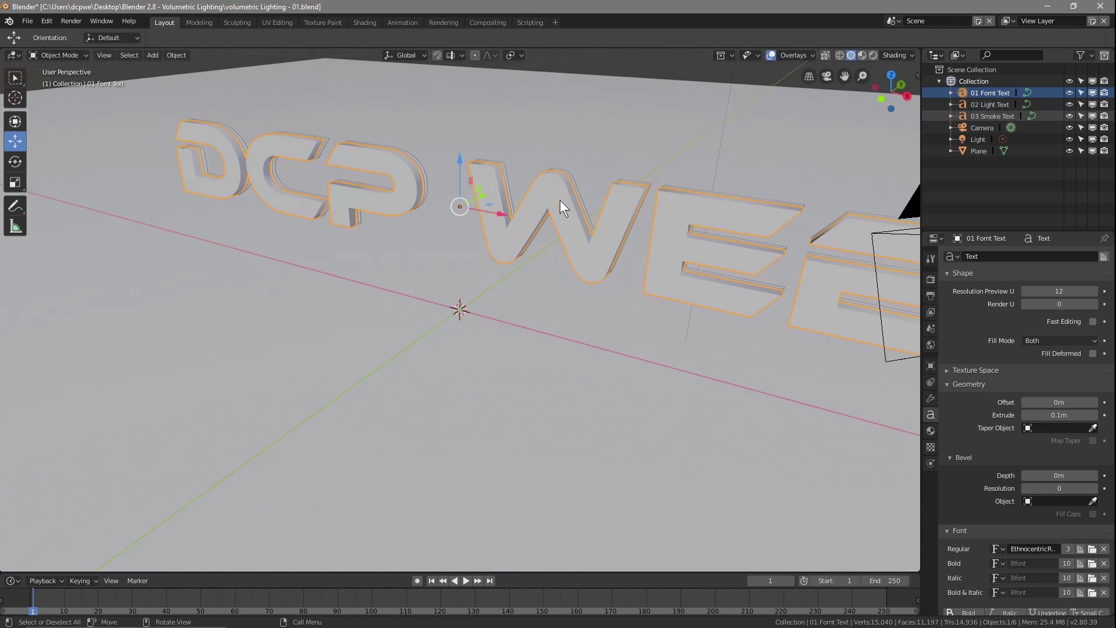
left_click(176, 56)
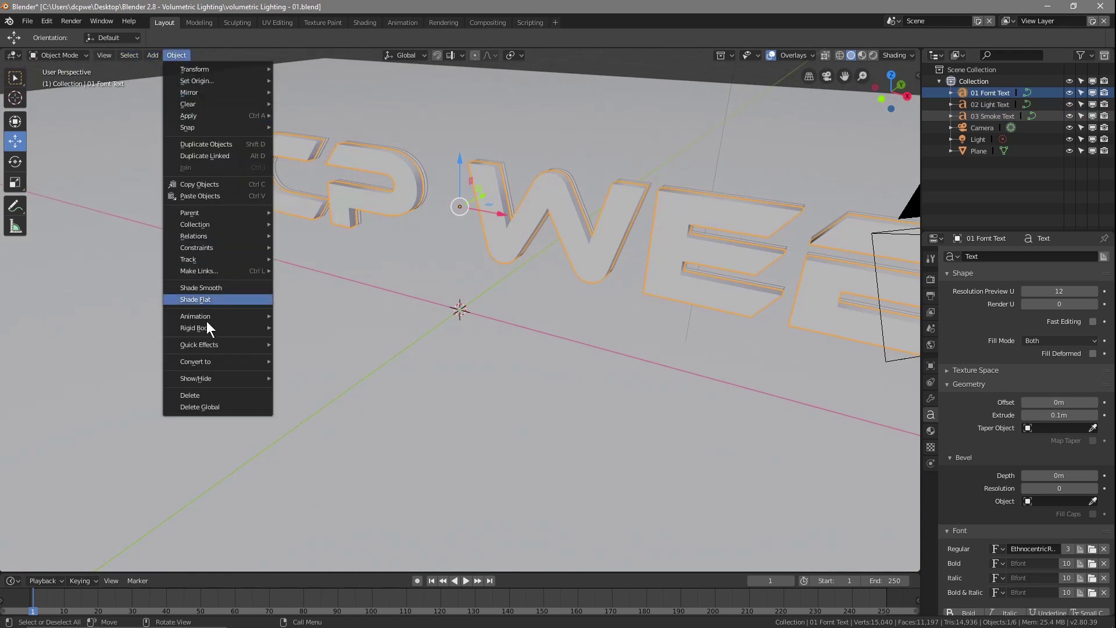
mouse_move(213, 362)
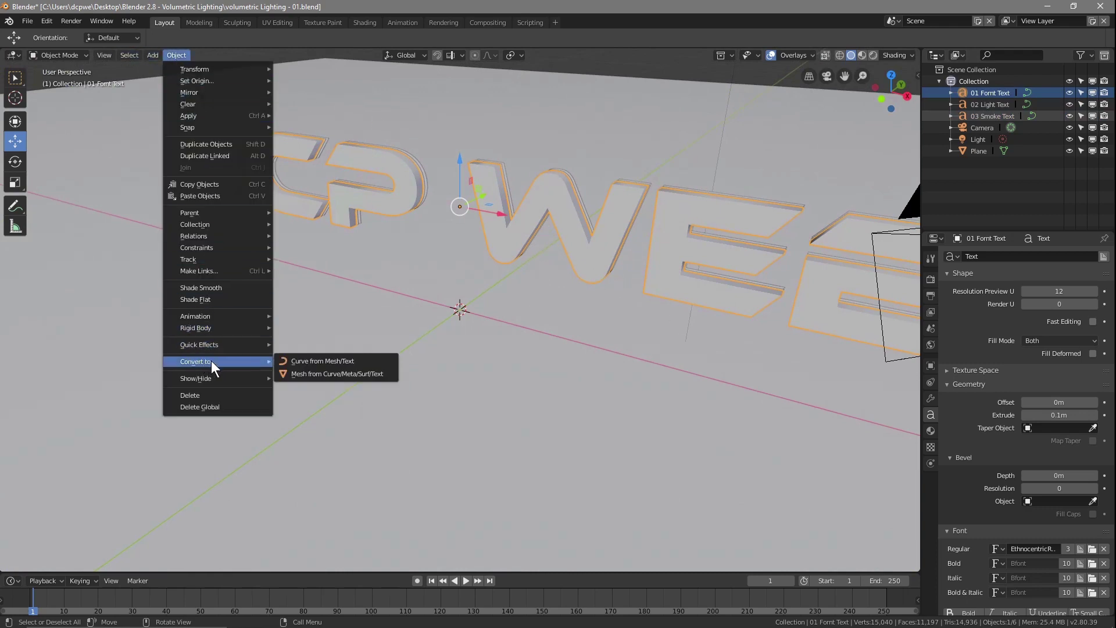
left_click(323, 375)
Remove the doubled vertices from the whole 01 Fornt Text mesh and return to Object Mode.
mouse_move(364, 222)
middle_mouse_down()
mouse_move(407, 313)
mouse_move(357, 201)
middle_mouse_up()
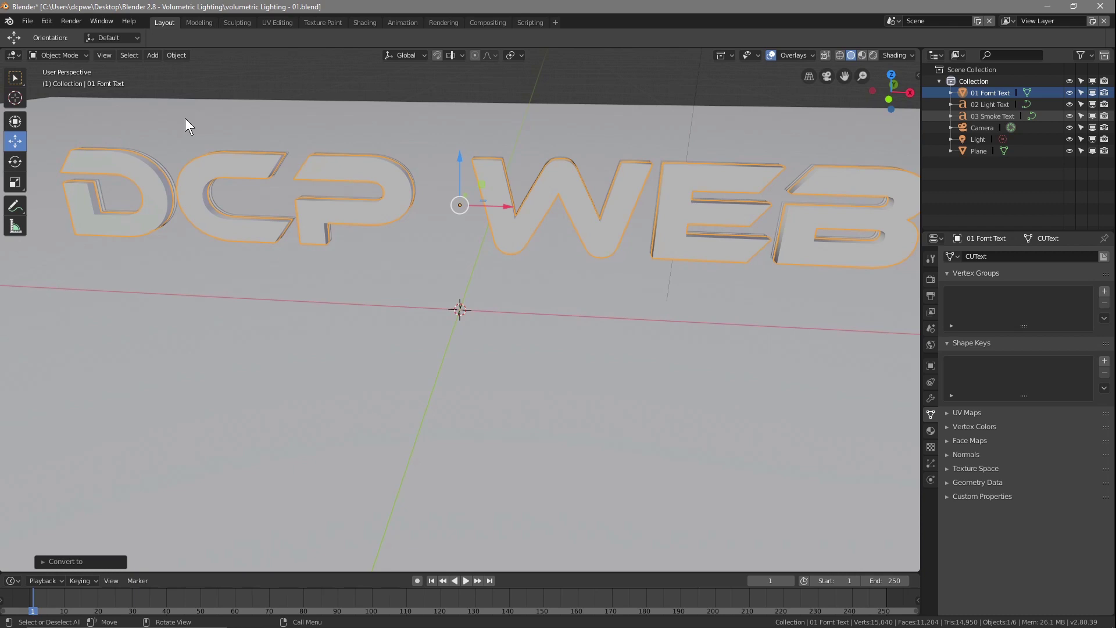
key("Tab")
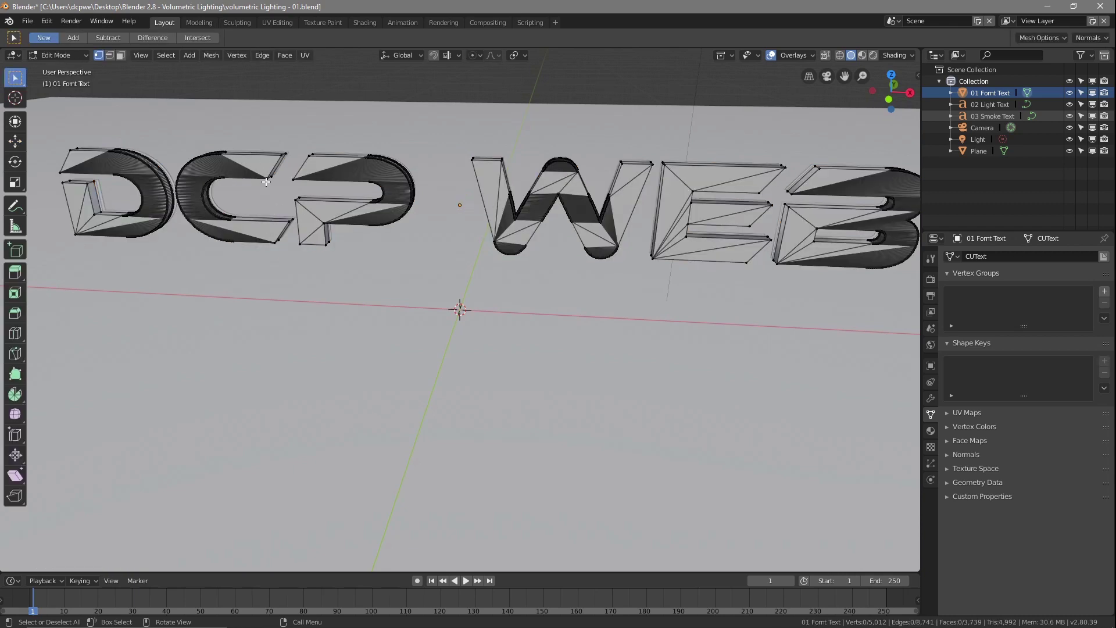
key("a")
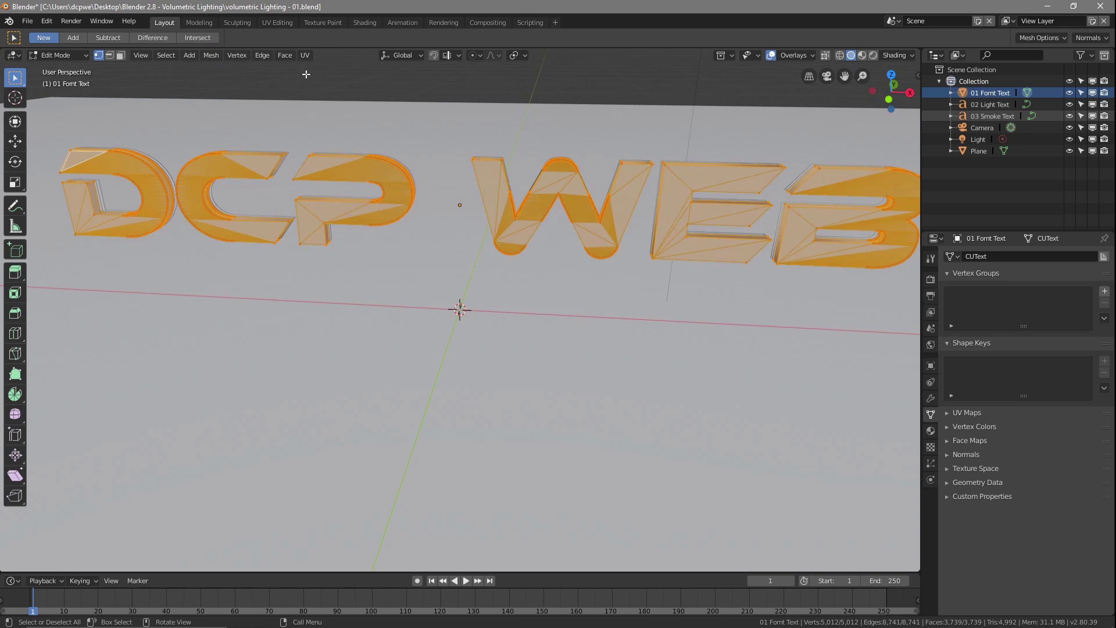
left_click(218, 54)
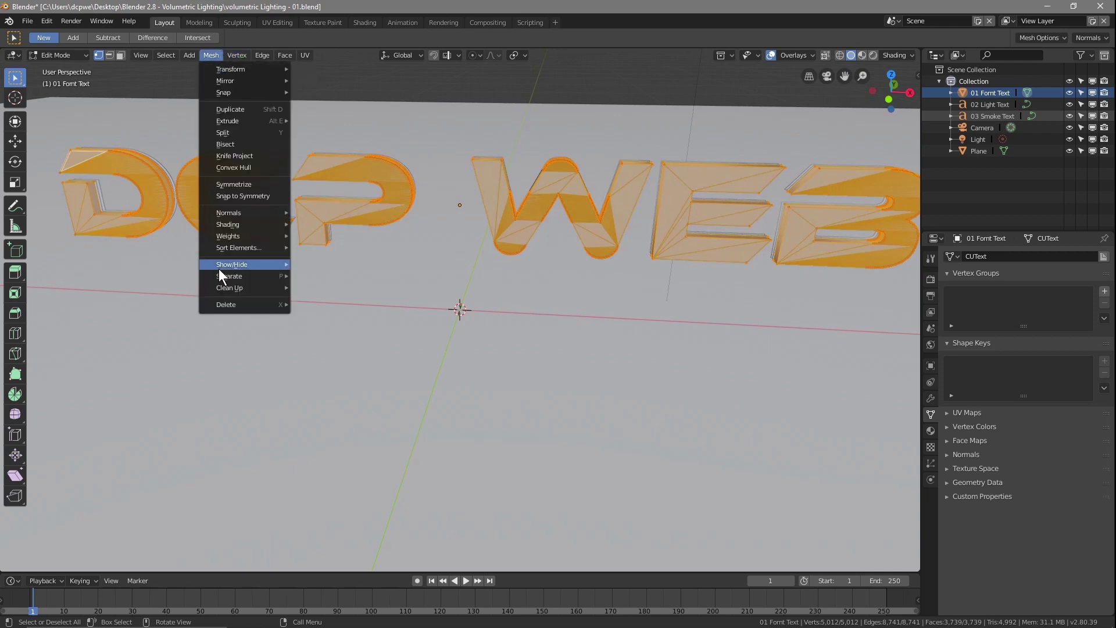
mouse_move(231, 290)
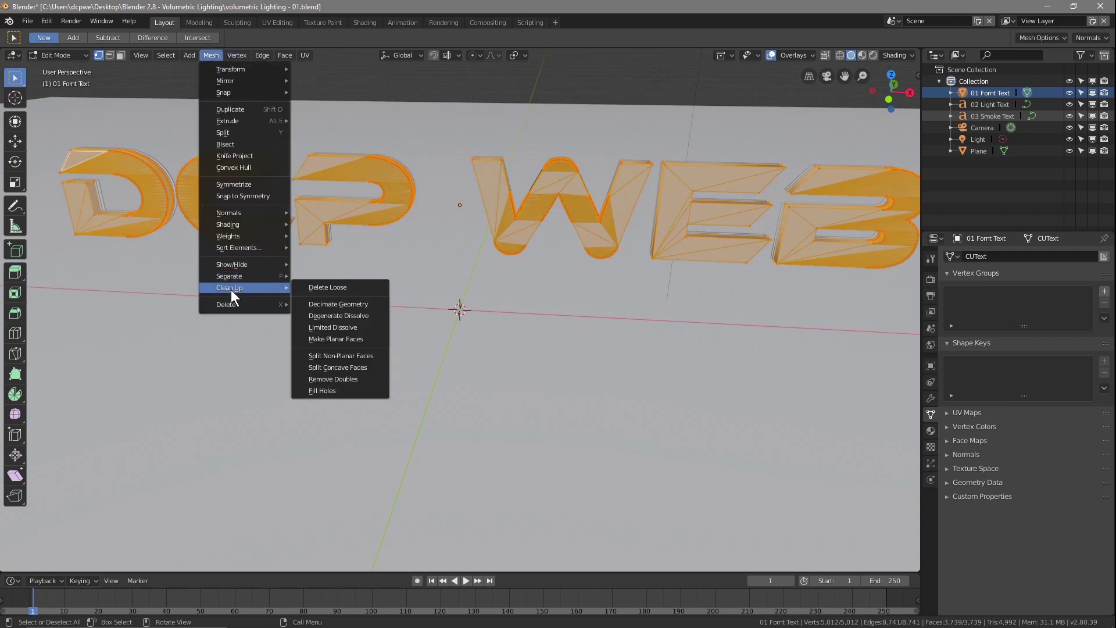
left_click(336, 379)
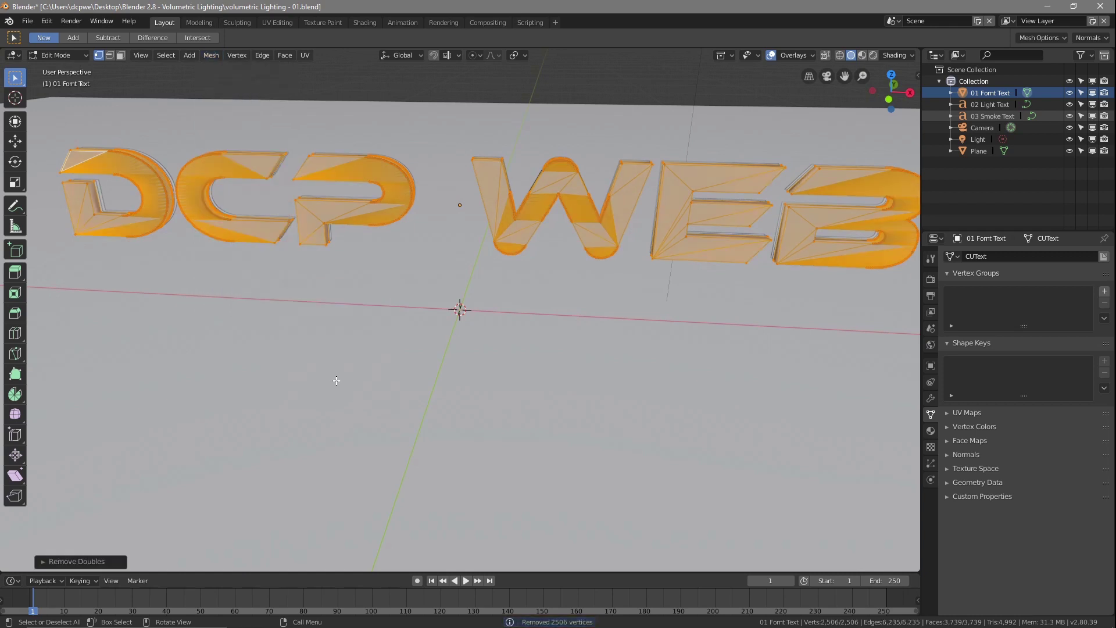
key("Tab")
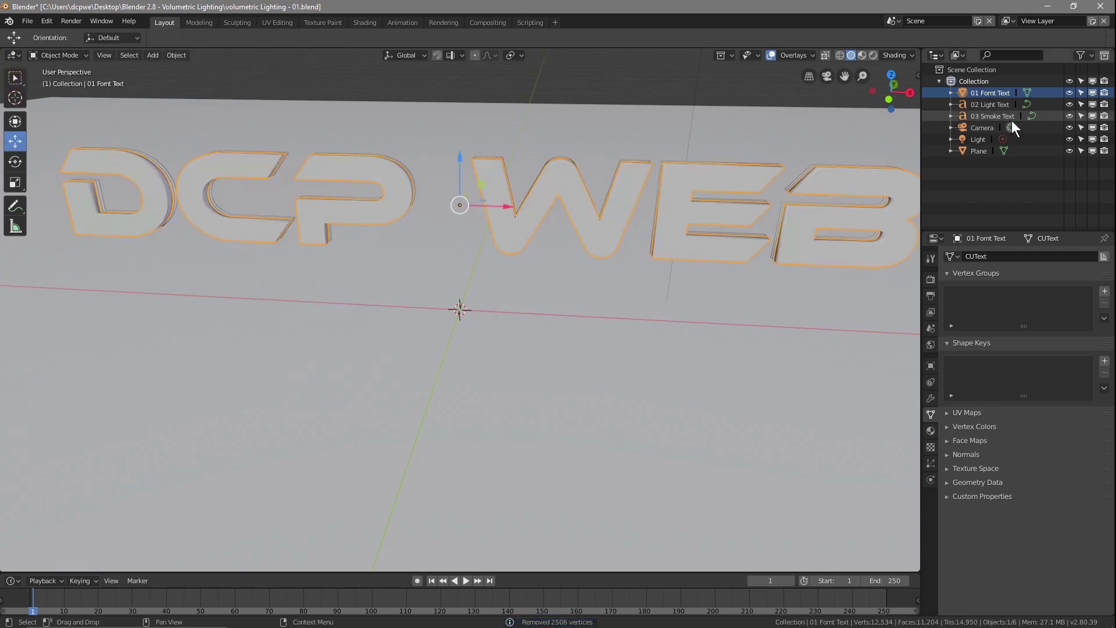
Convert the 03 Smoke Text object from text to a mesh.
left_click(996, 116)
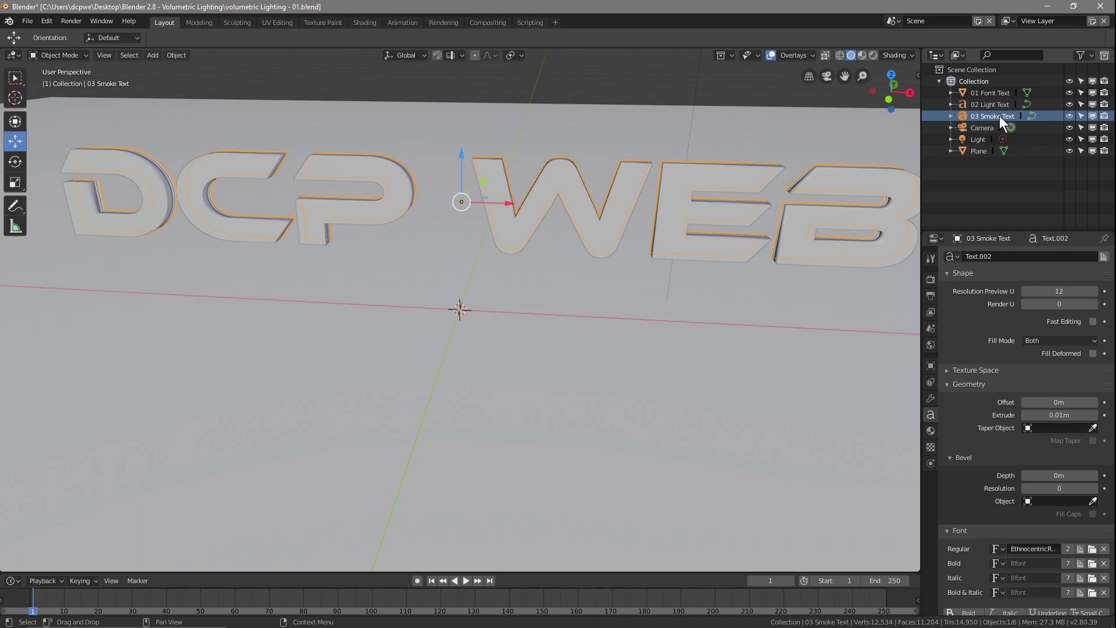
middle_click_drag(629, 151, 489, 316)
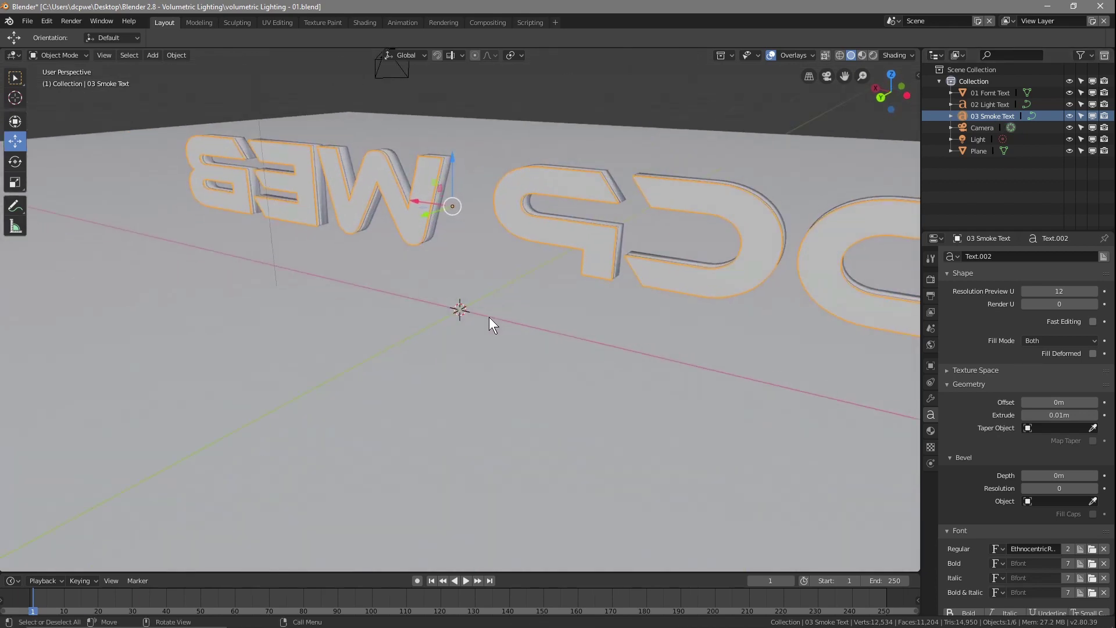
key("Tab")
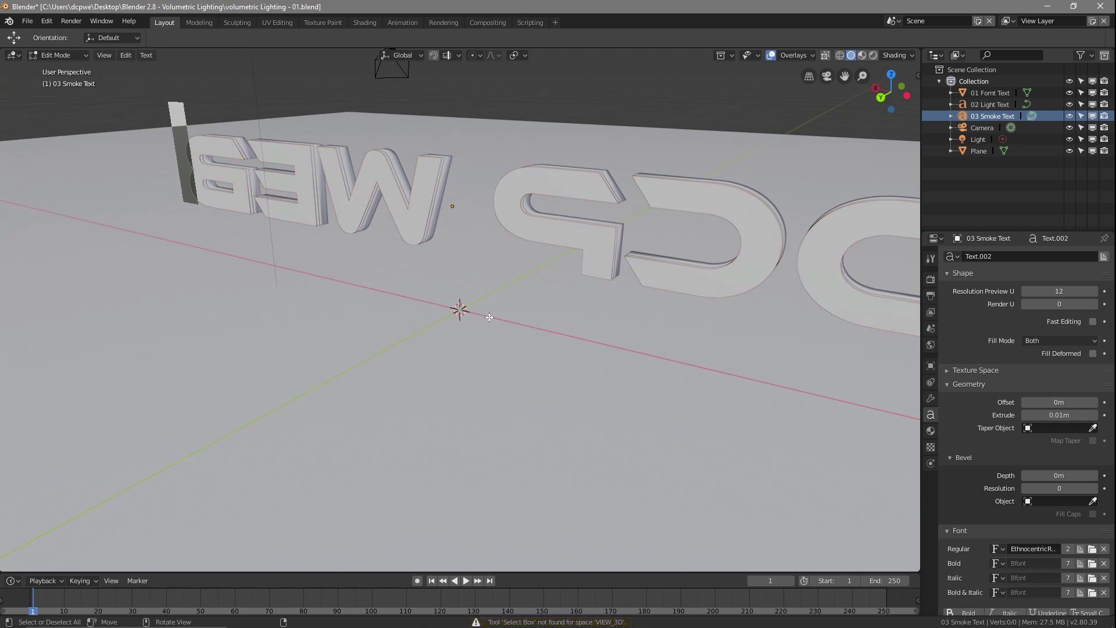
key("Tab")
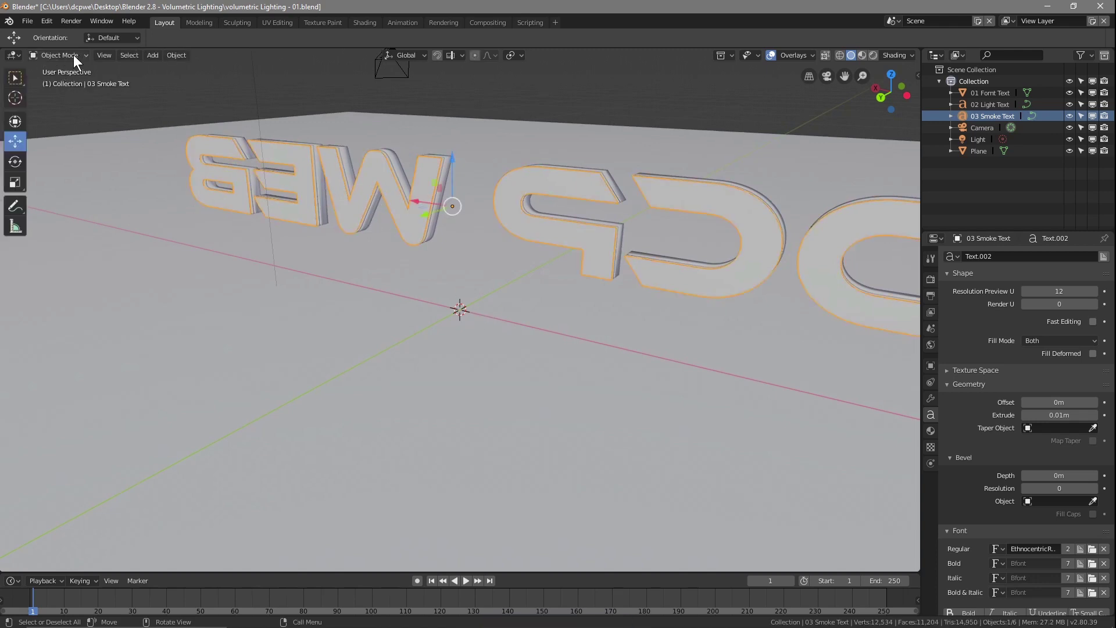
left_click(168, 57)
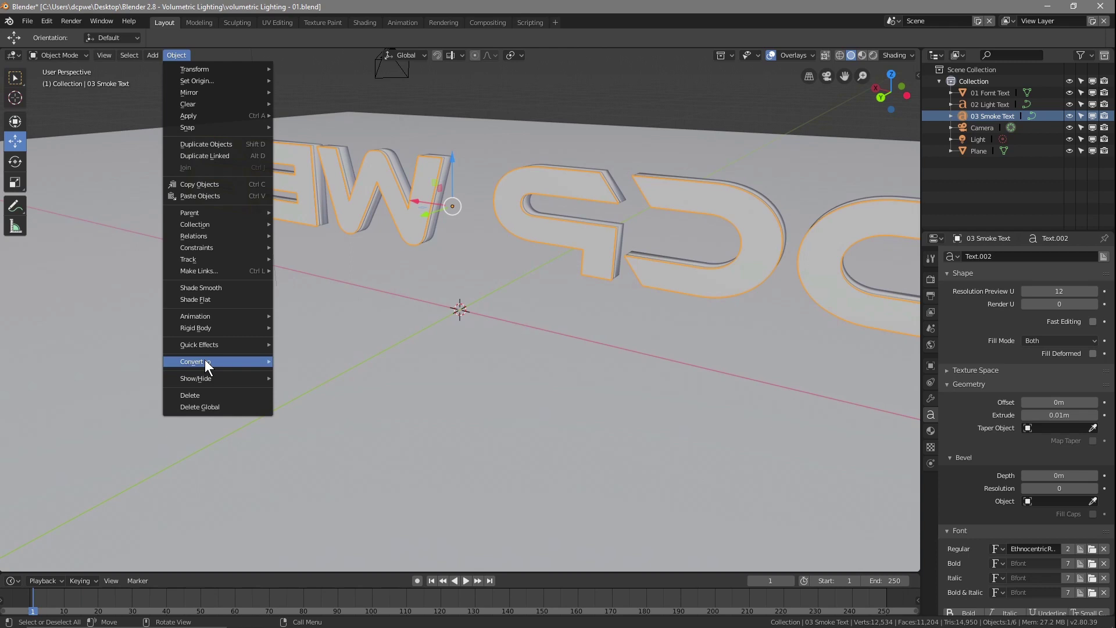
mouse_move(205, 361)
left_click(321, 376)
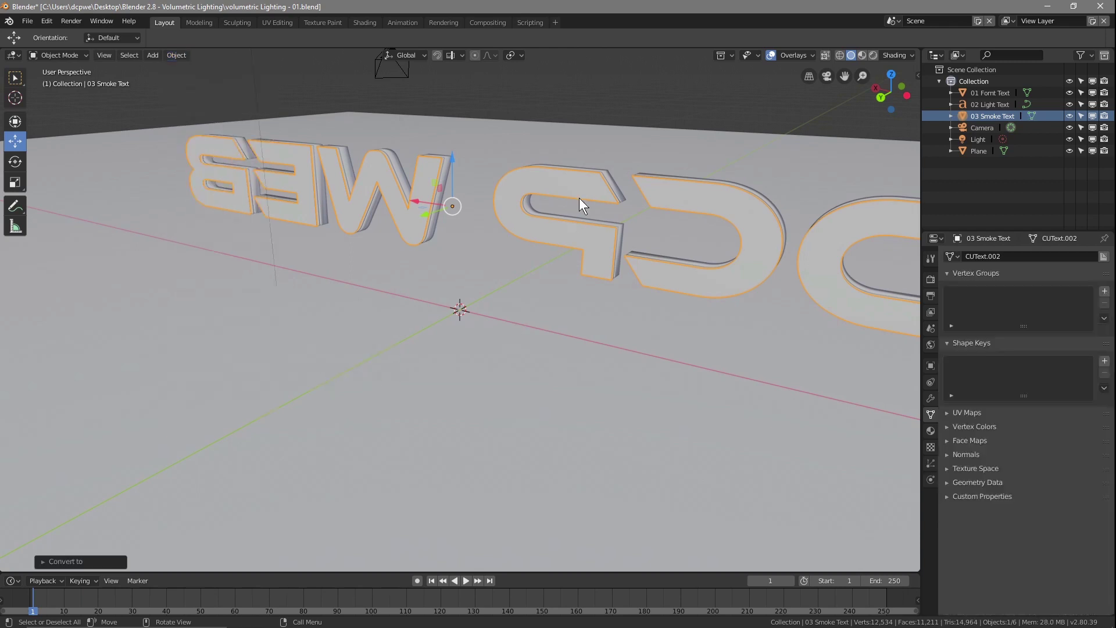
Remove the doubled vertices from the whole 03 Smoke Text mesh and return to Object Mode.
key("Tab")
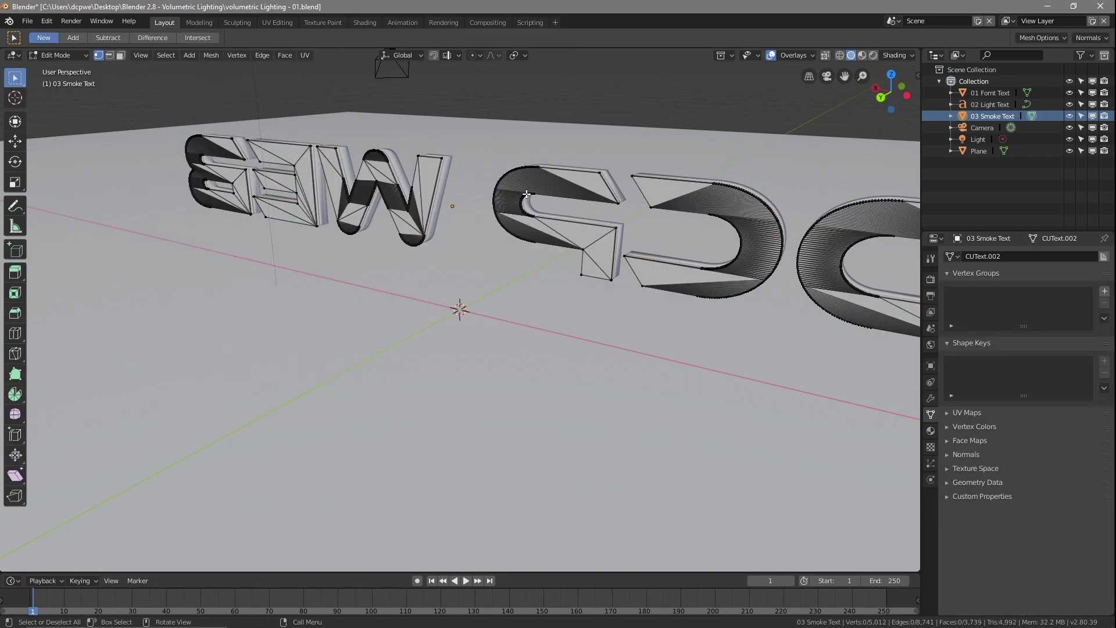
key("a")
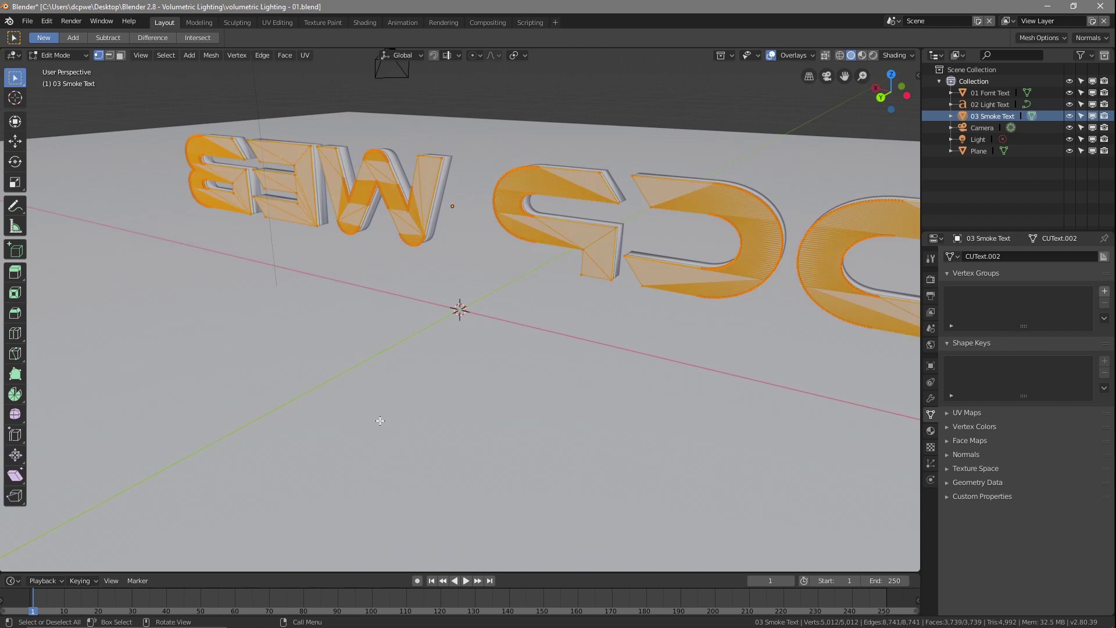
left_click(215, 53)
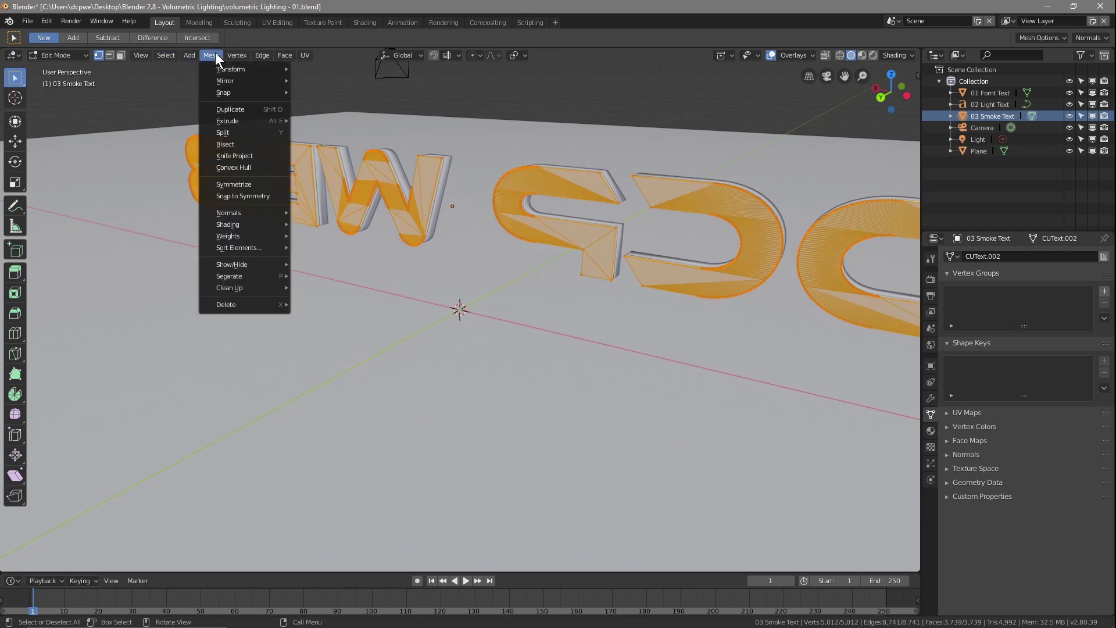
mouse_move(236, 277)
mouse_move(270, 287)
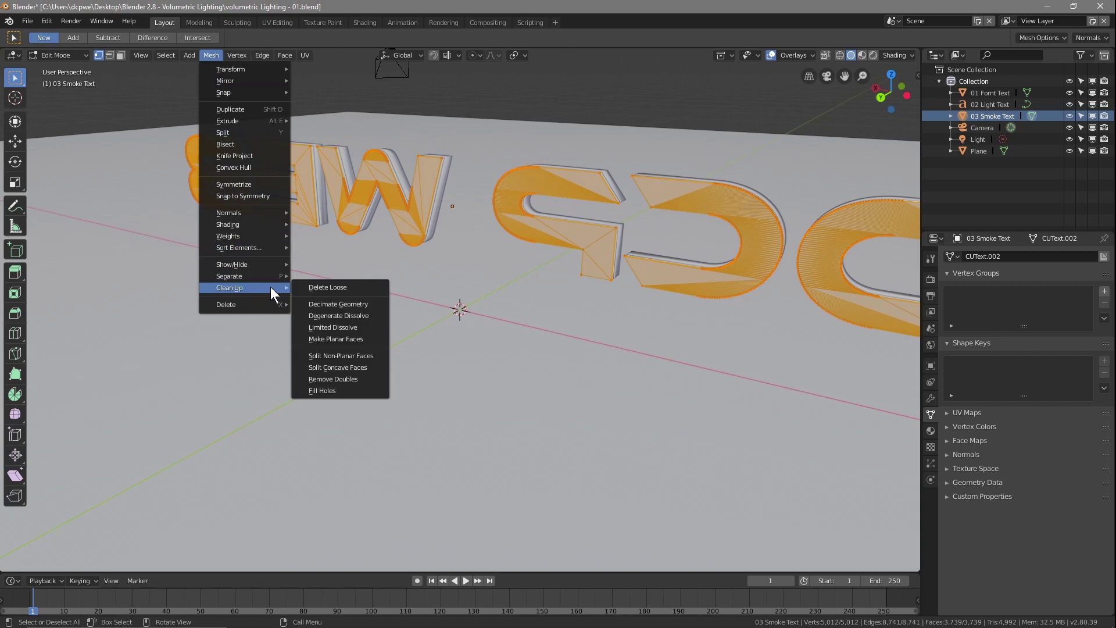
left_click(350, 378)
key("Tab")
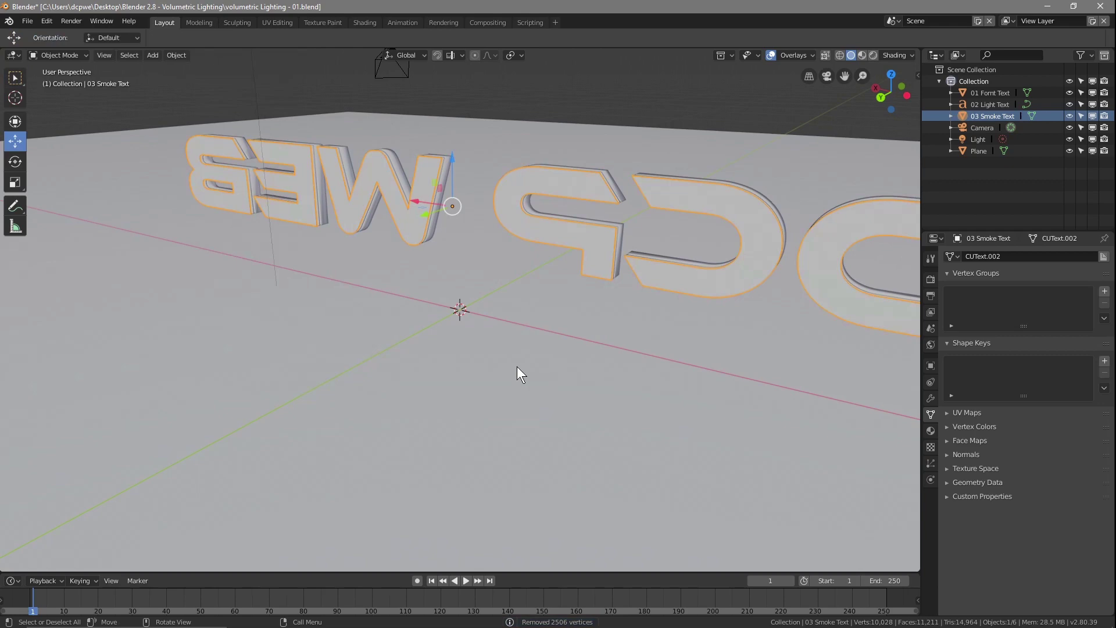
Give the 01 Fornt Text object a new Principled BSDF material with a black base color.
middle_click_drag(633, 351, 357, 304)
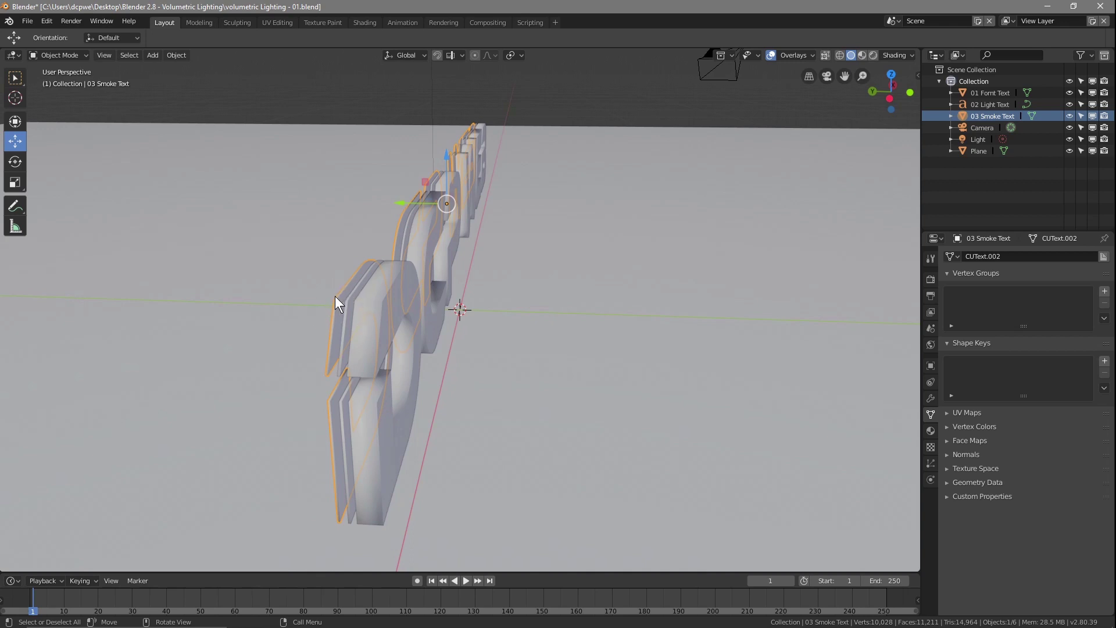
middle_click_drag(385, 315, 458, 327)
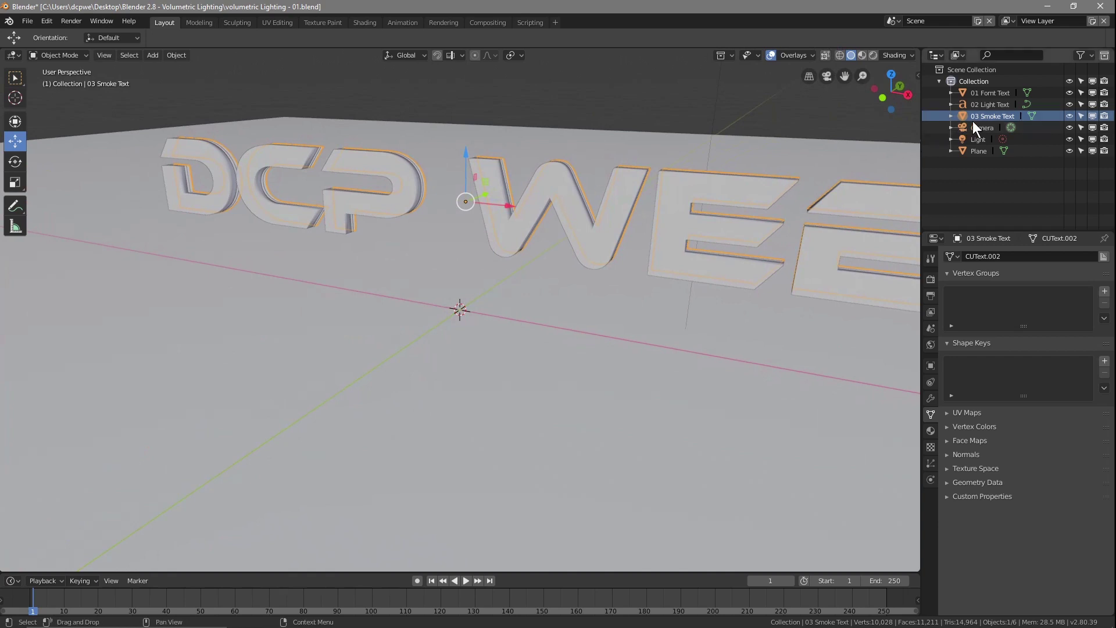
left_click(987, 93)
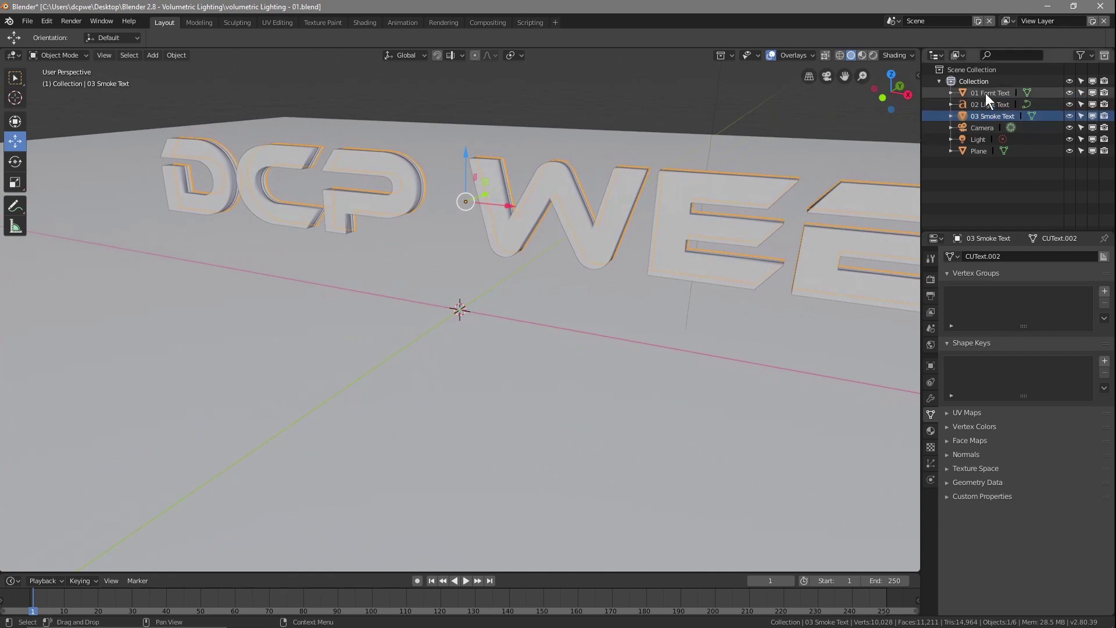
left_click(931, 431)
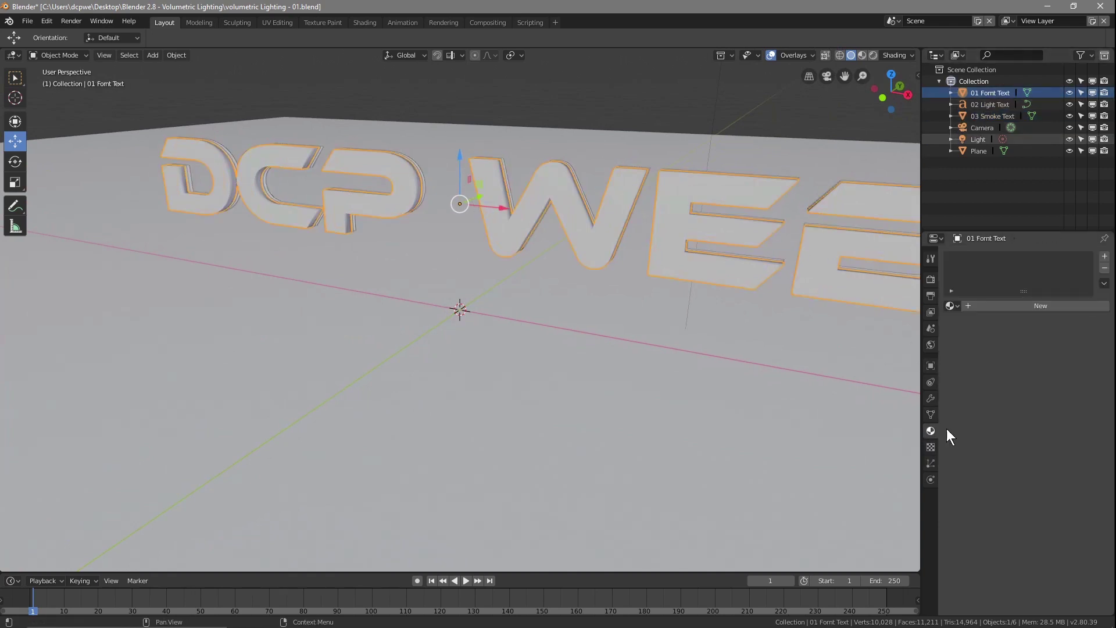
left_click(1025, 305)
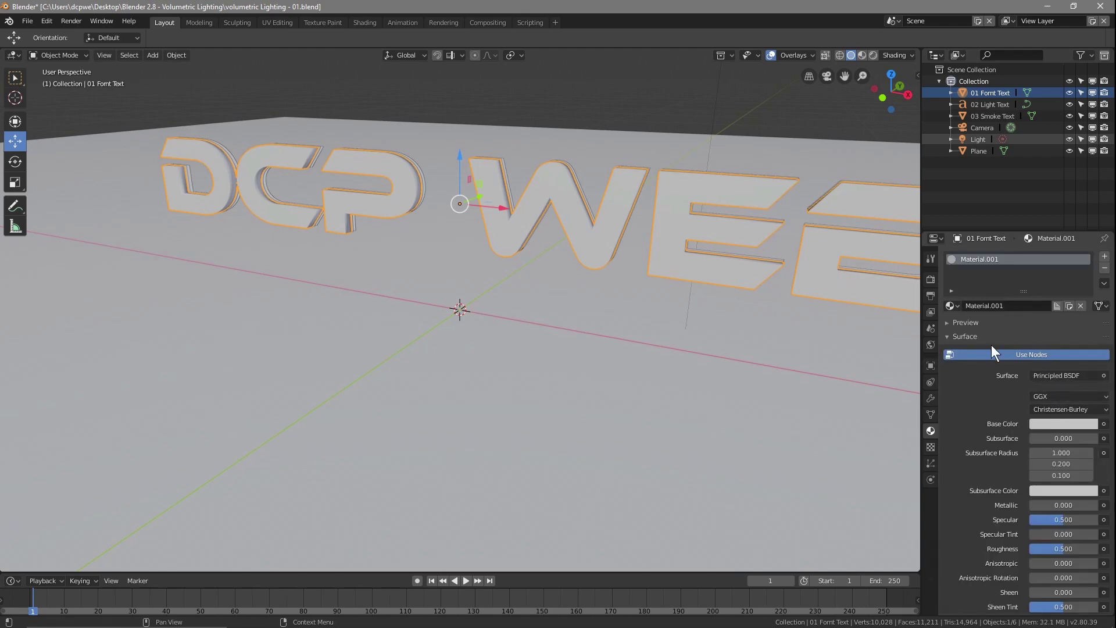
left_click(1058, 424)
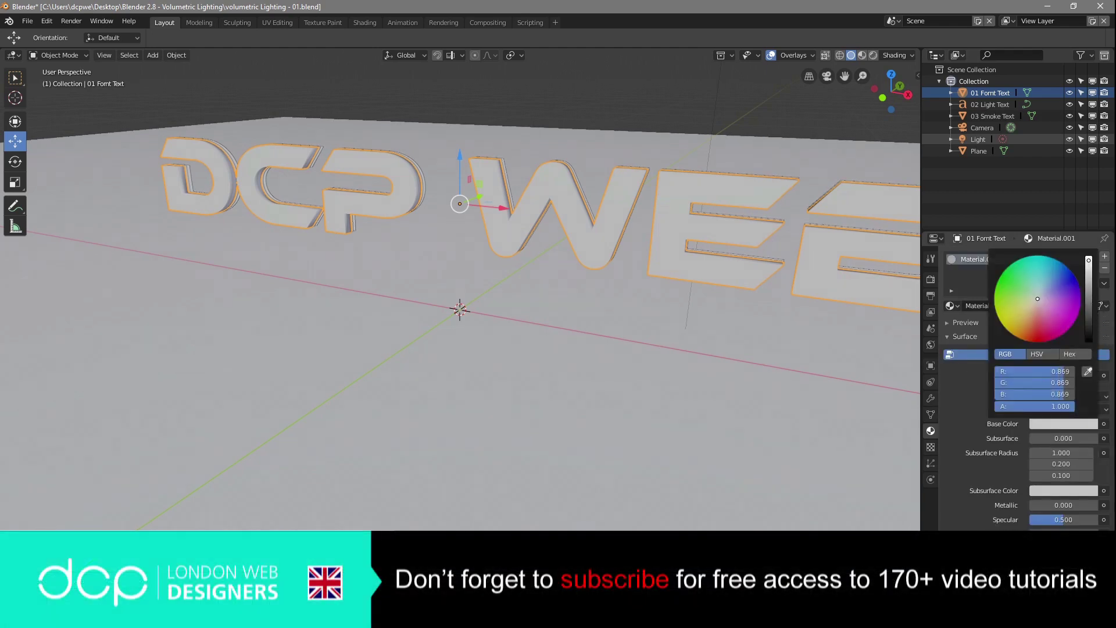
left_click_drag(1088, 261, 1088, 340)
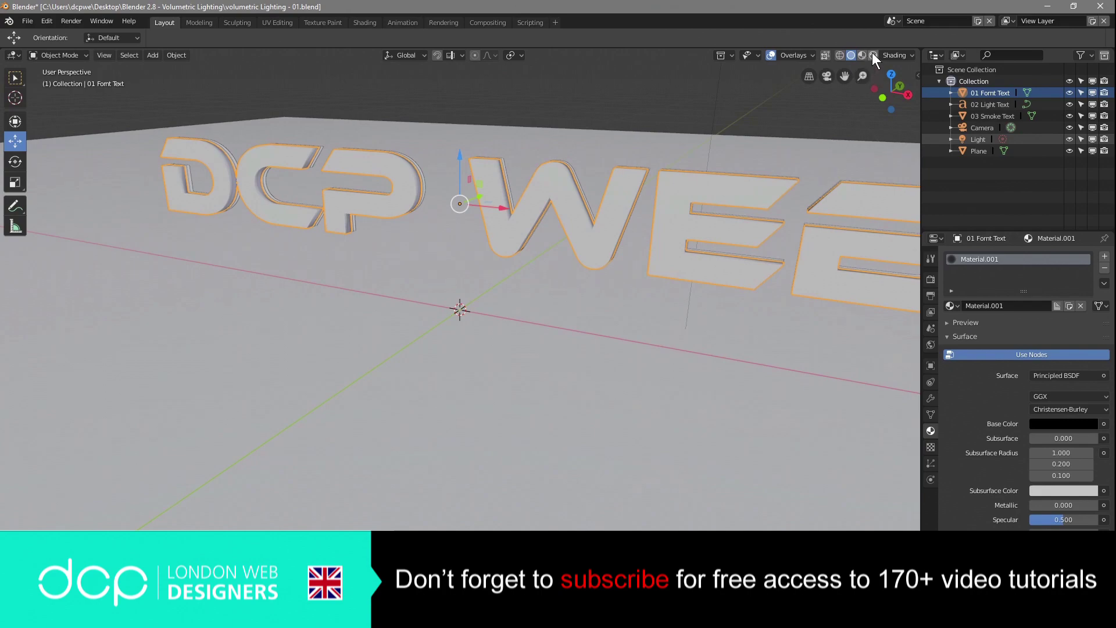
Switch the viewport to rendered shading and inspect the text from behind and from the front.
left_click(873, 55)
middle_click_drag(371, 264, 563, 265)
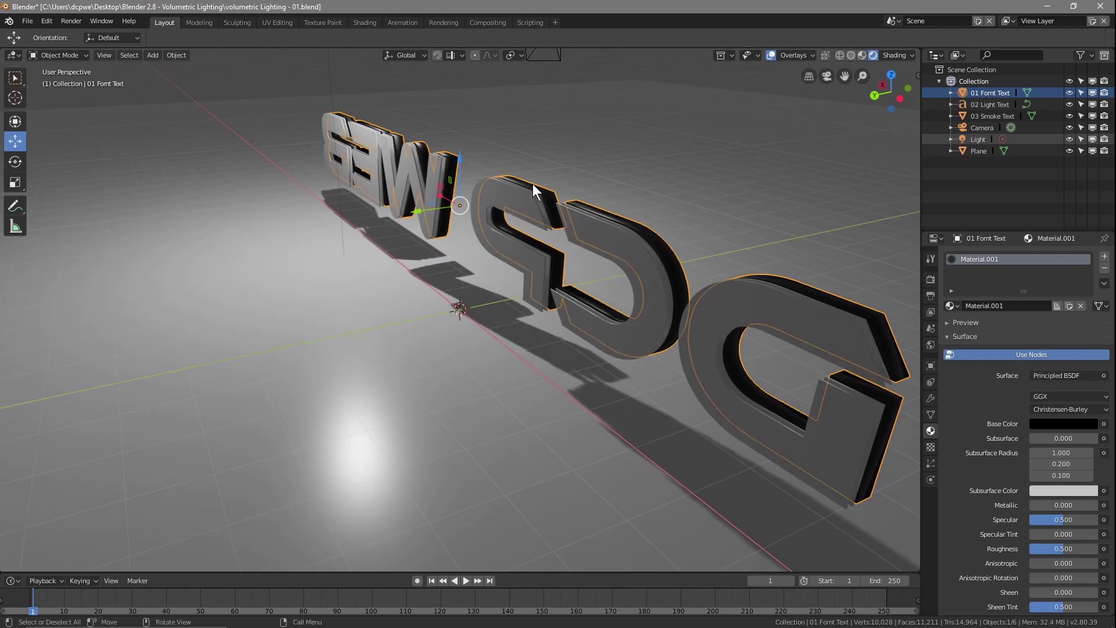
key("KP_9")
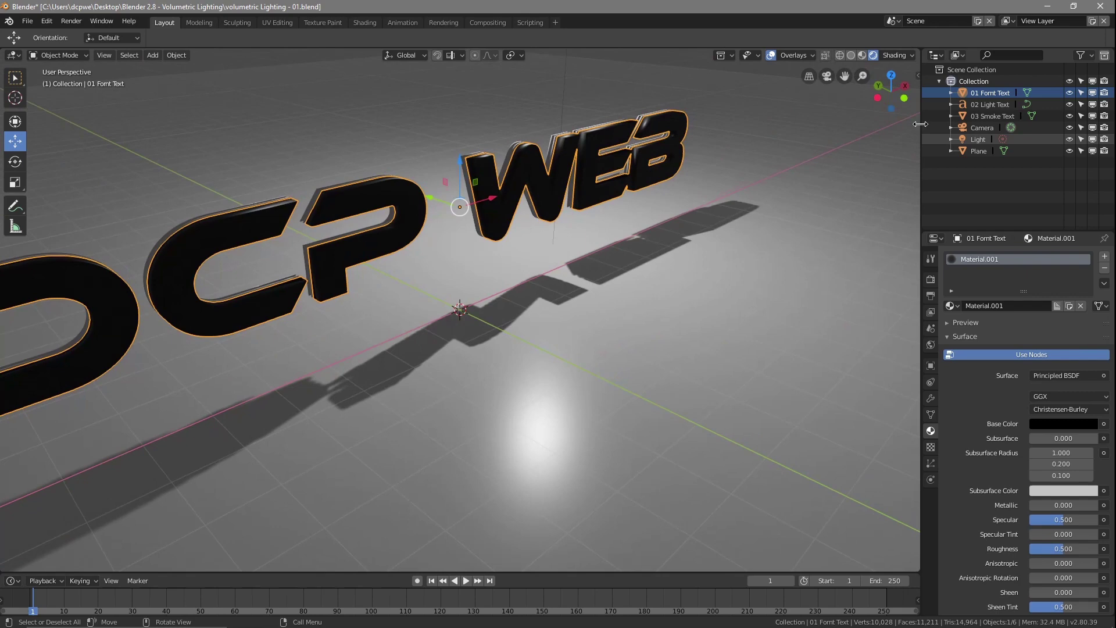
Give the 02 Light Text object a new material with an Emission surface and save the scene.
left_click(982, 105)
middle_click_drag(767, 237, 684, 224)
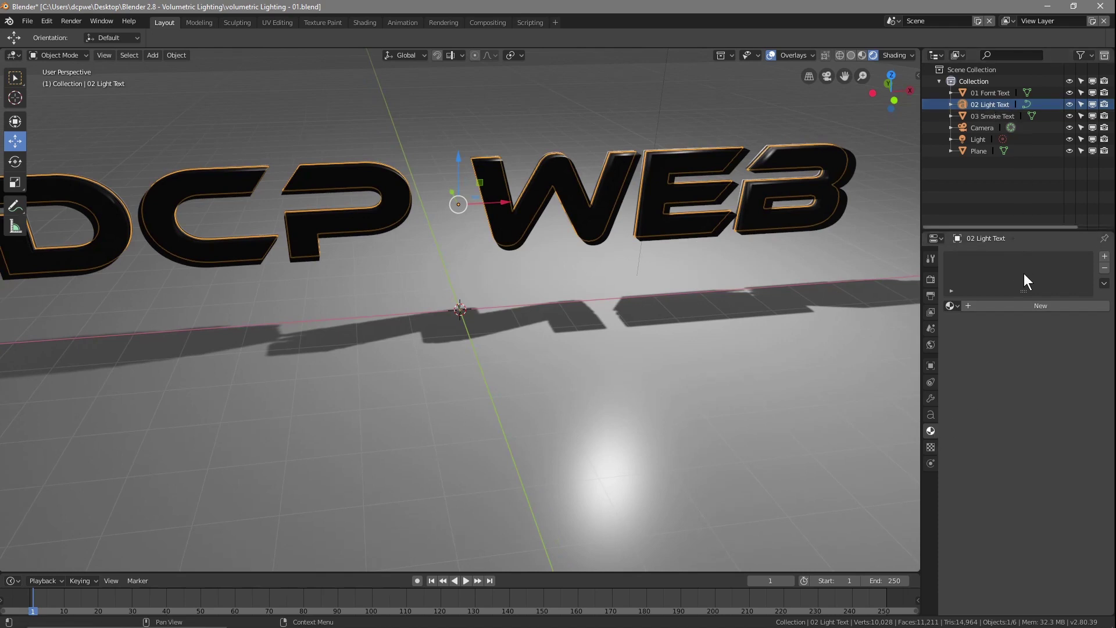
left_click(1027, 304)
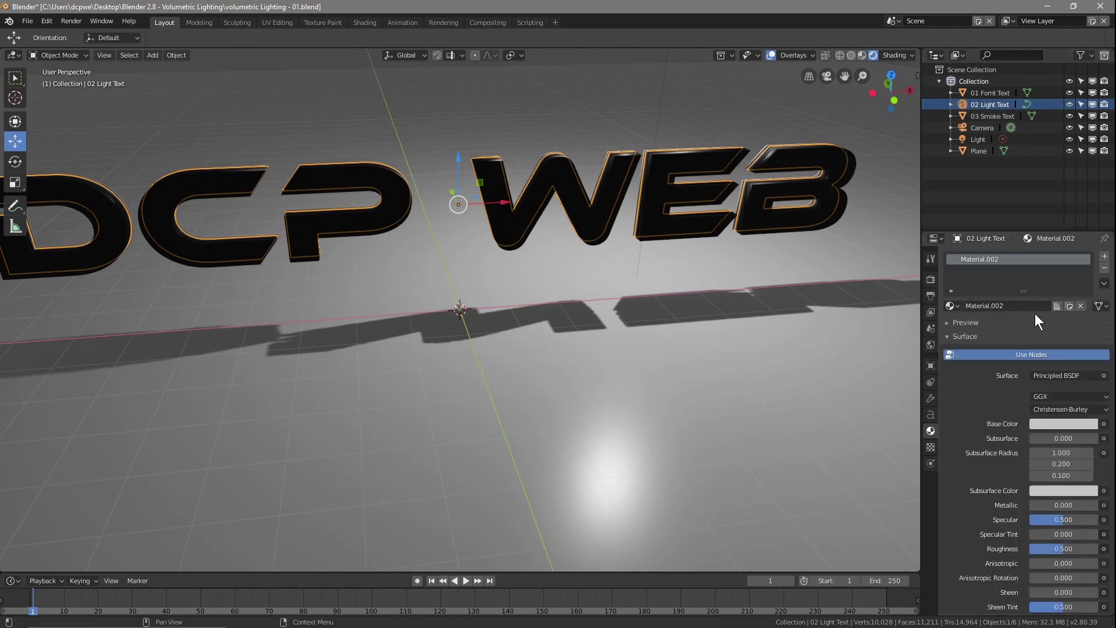
left_click(1054, 373)
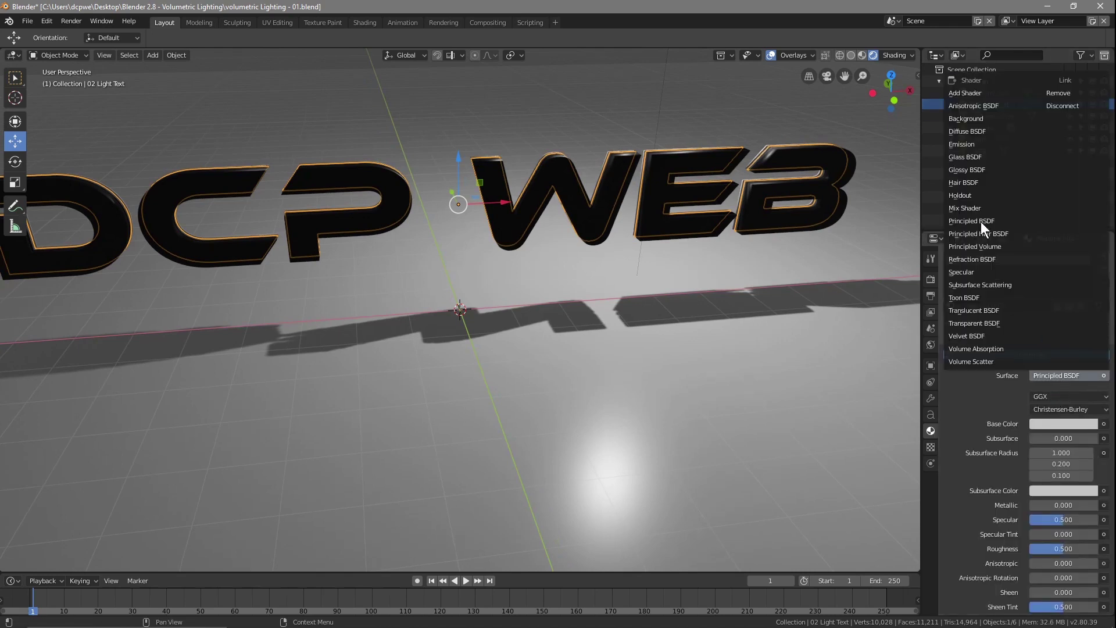
left_click(967, 144)
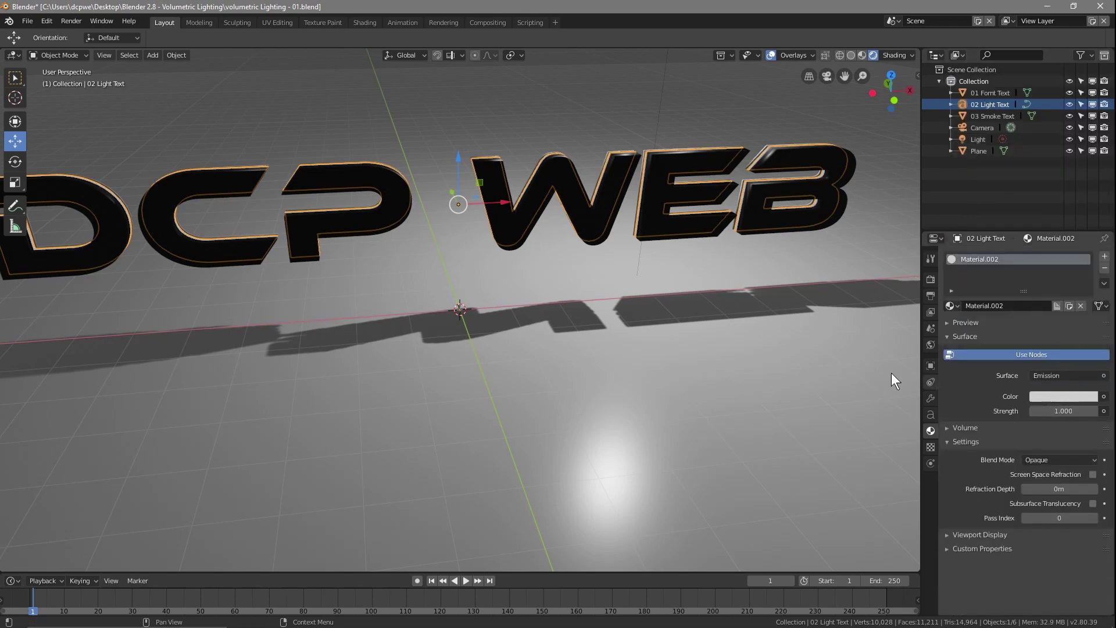
mouse_move(522, 276)
middle_mouse_down()
mouse_move(531, 285)
mouse_move(526, 264)
middle_mouse_up()
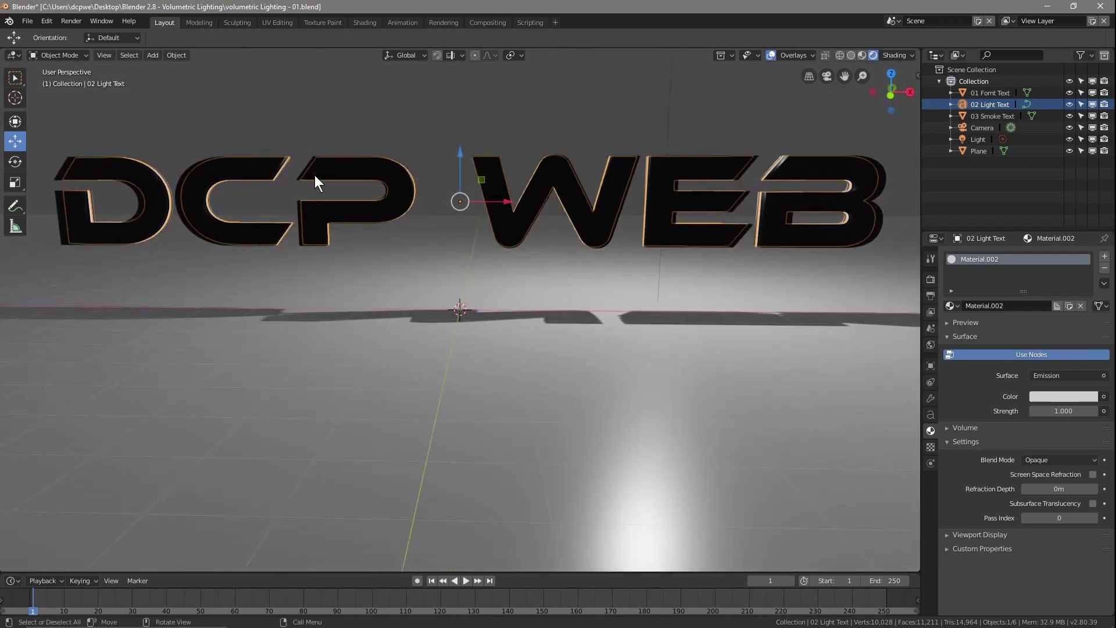
left_click(27, 21)
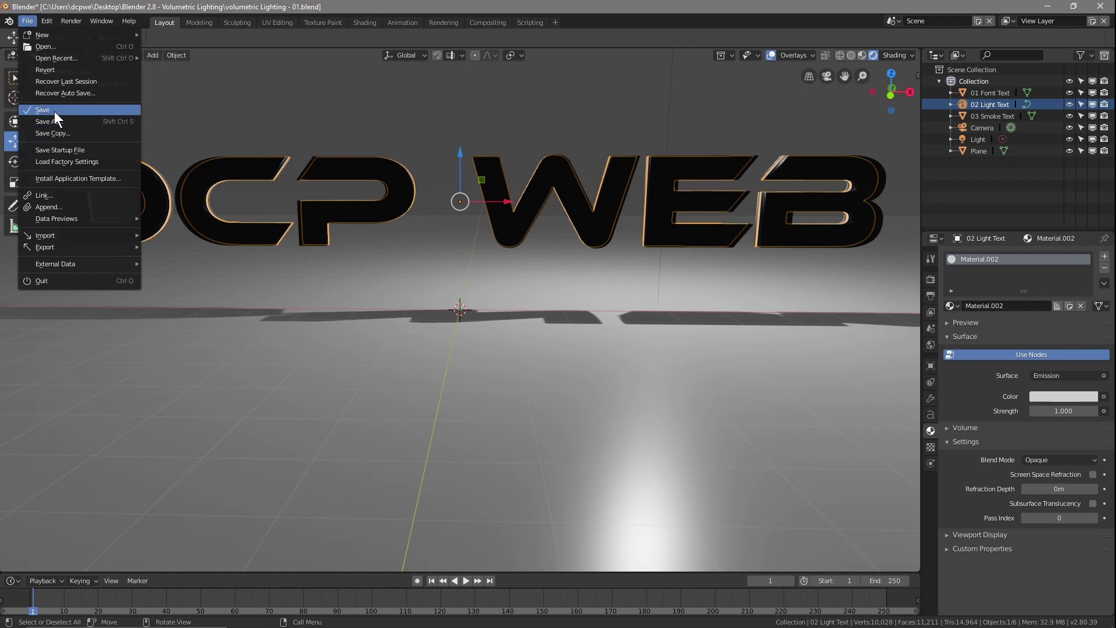
left_click(54, 111)
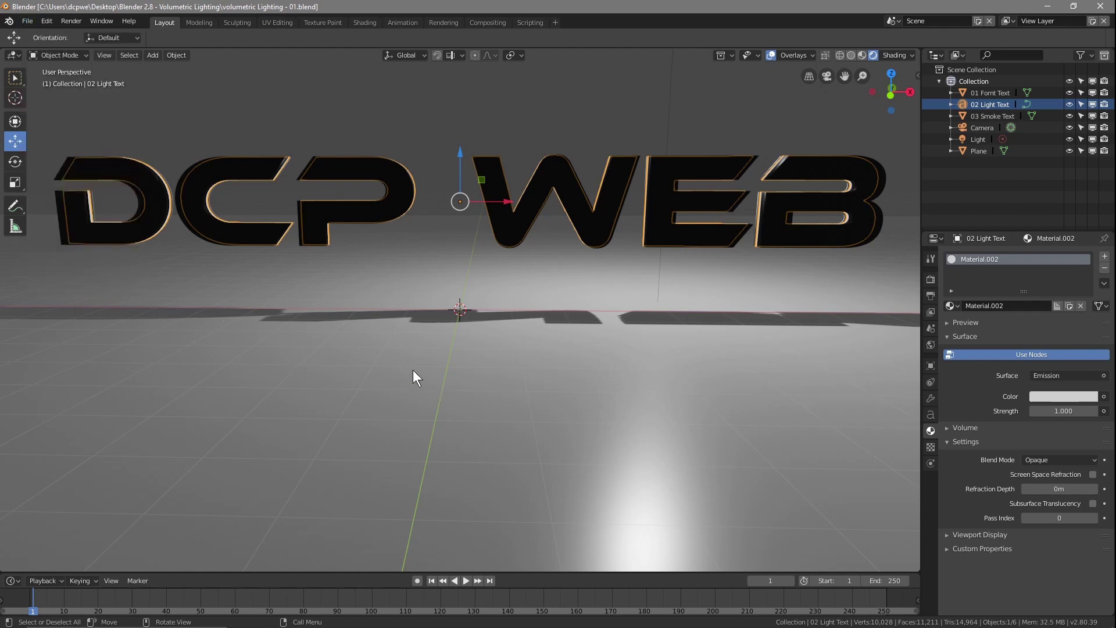
Unwrap the 01 Fornt Text mesh in the UV Editing workspace using Smart UV Project with its default settings.
left_click(399, 380)
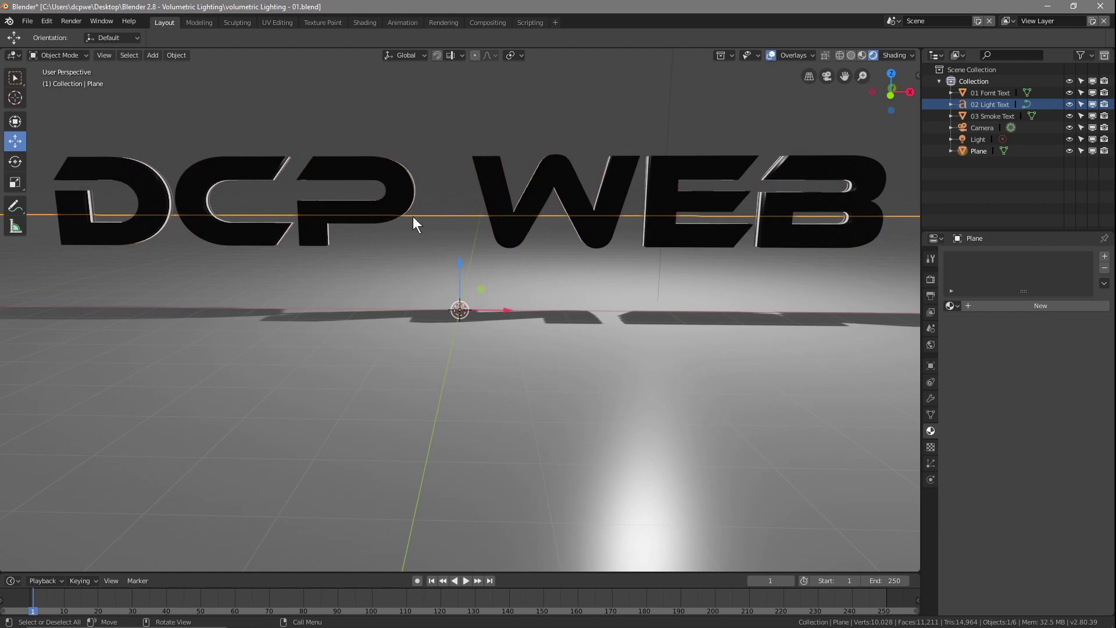
left_click(489, 167)
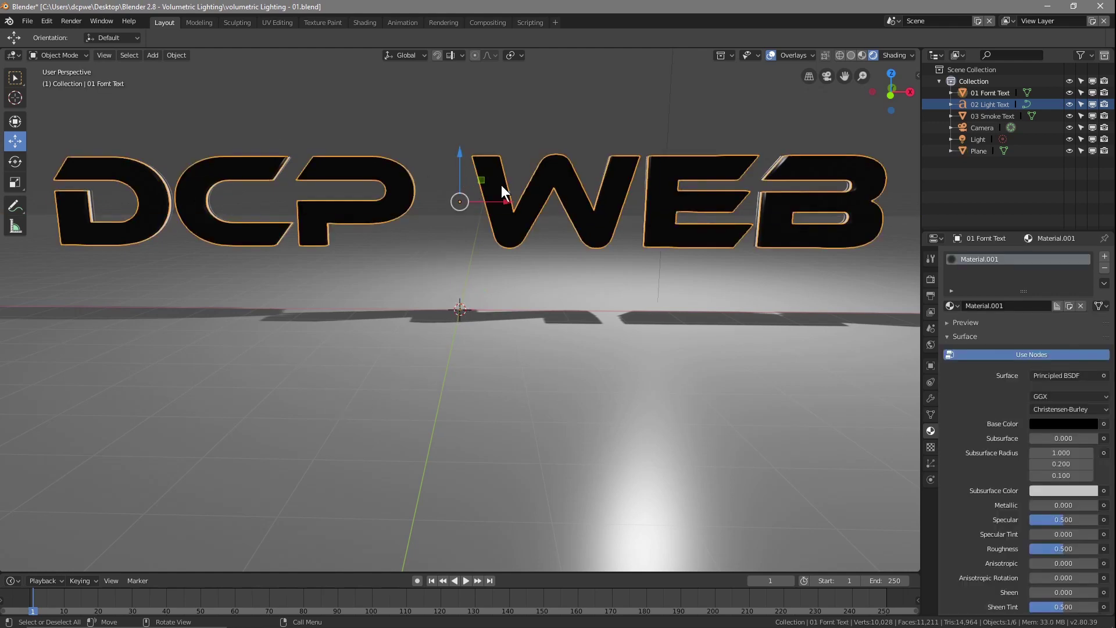
left_click(983, 95)
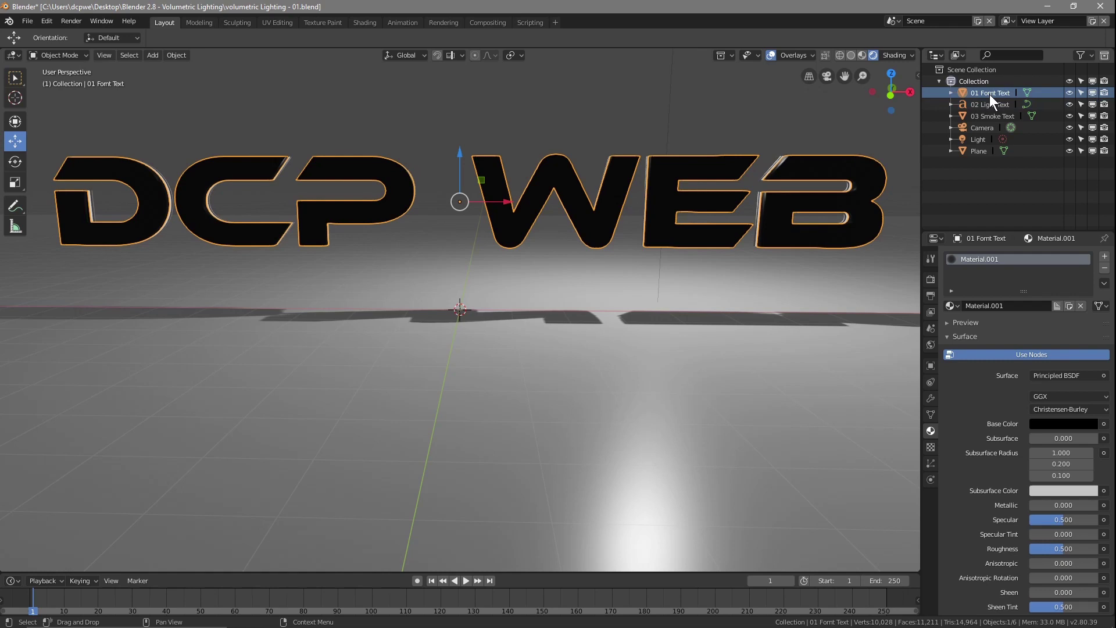
left_click(274, 23)
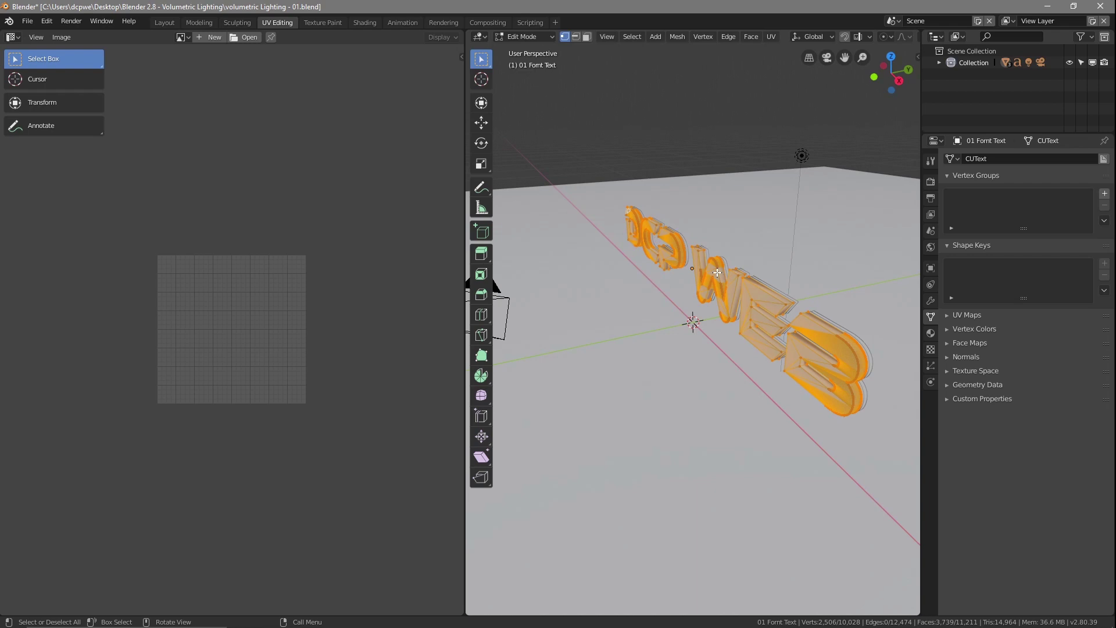
key("u")
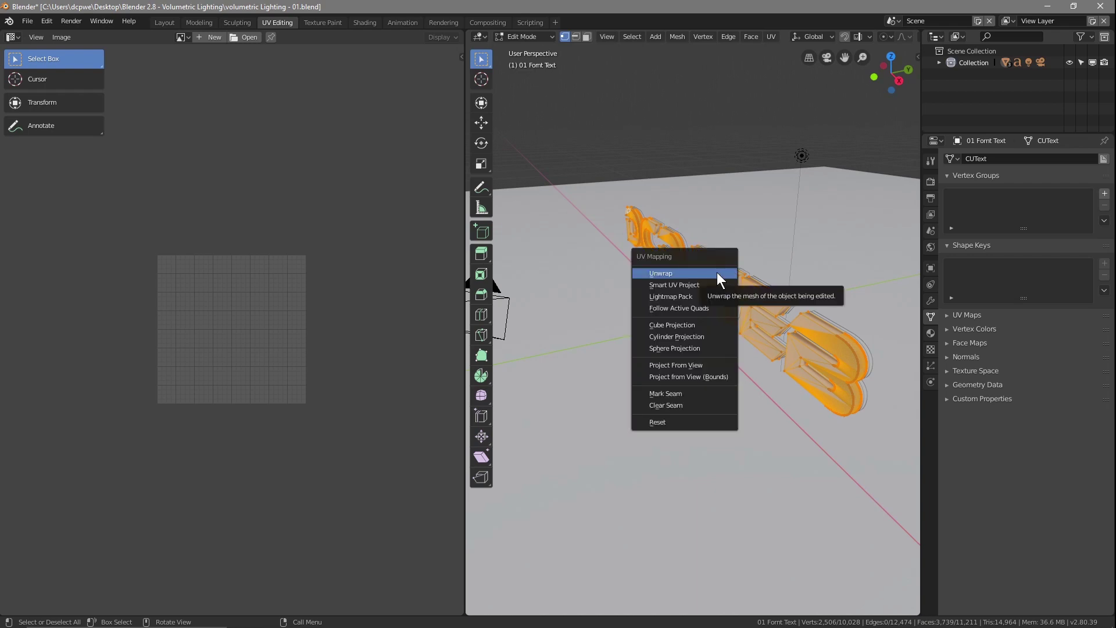
left_click(654, 285)
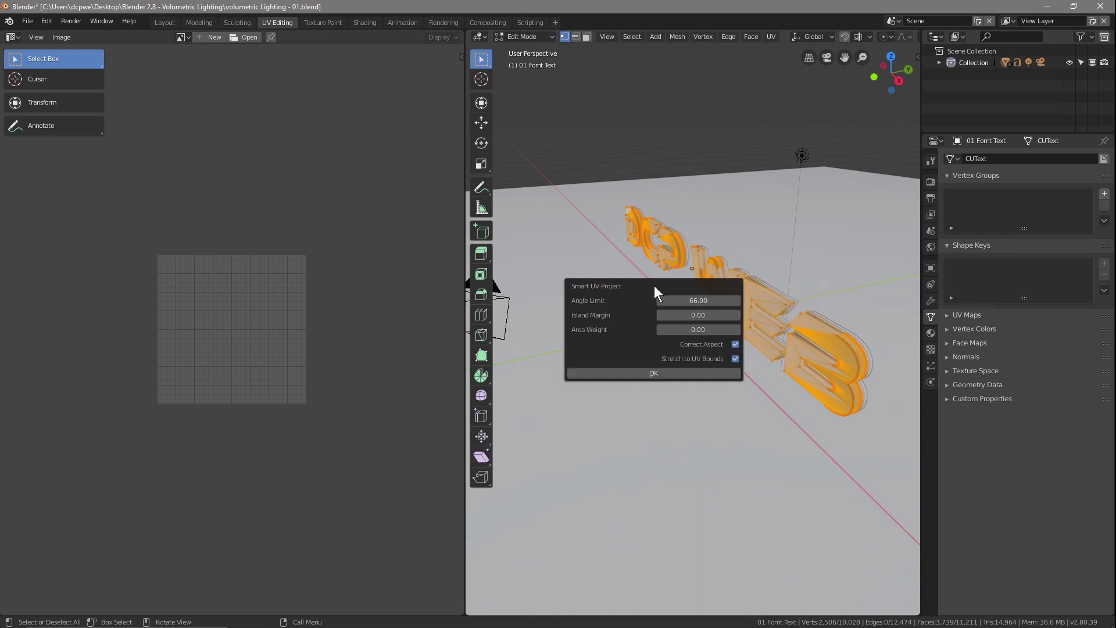
left_click(636, 374)
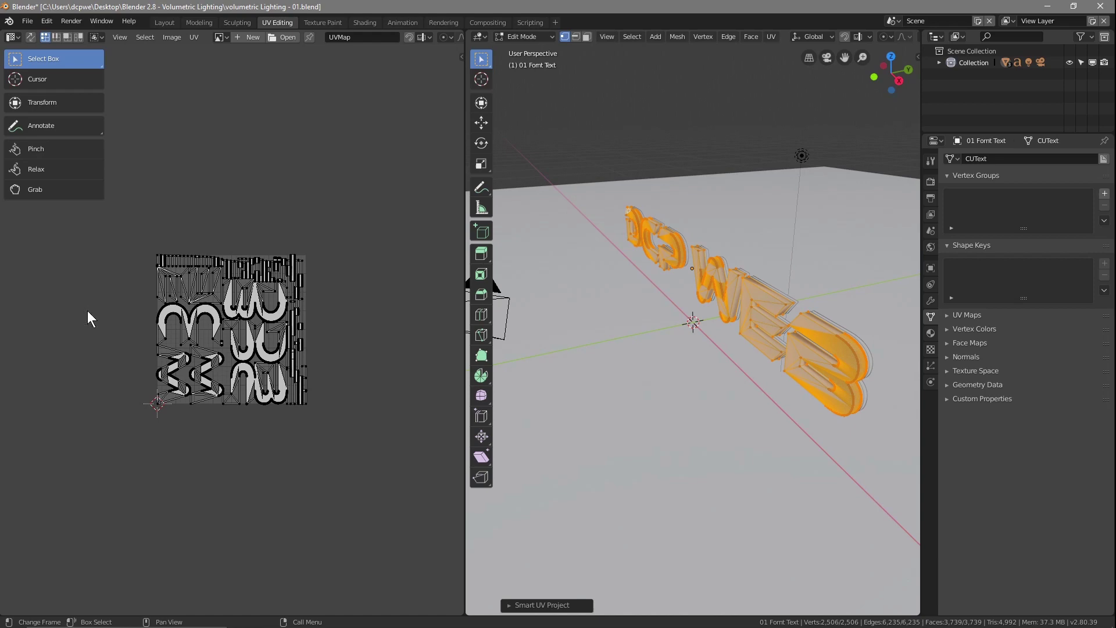
Switch to the Shading workspace and browse to the Copper-scuffed_Unreal-Engine folder inside the project's Font Material folder.
left_click(357, 26)
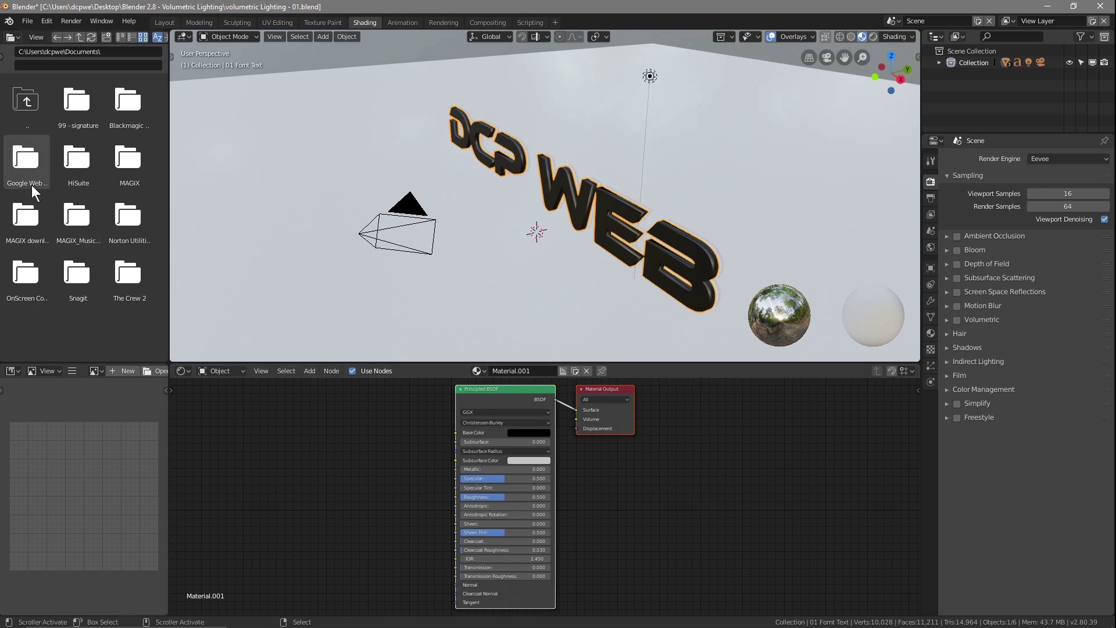
left_click(26, 100)
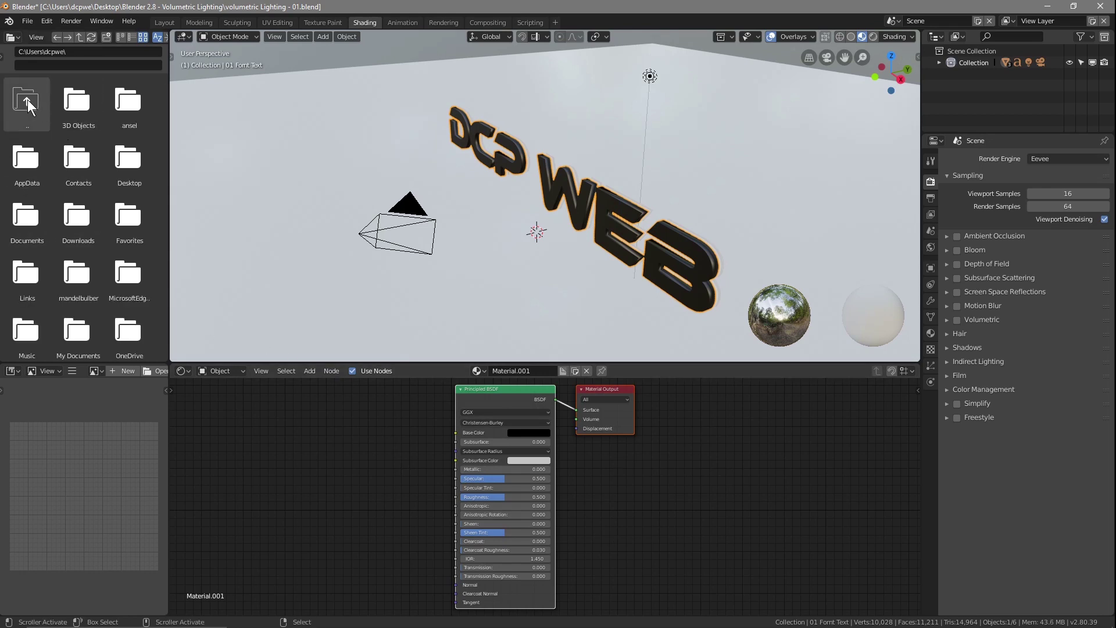
double_click(120, 162)
double_click(79, 99)
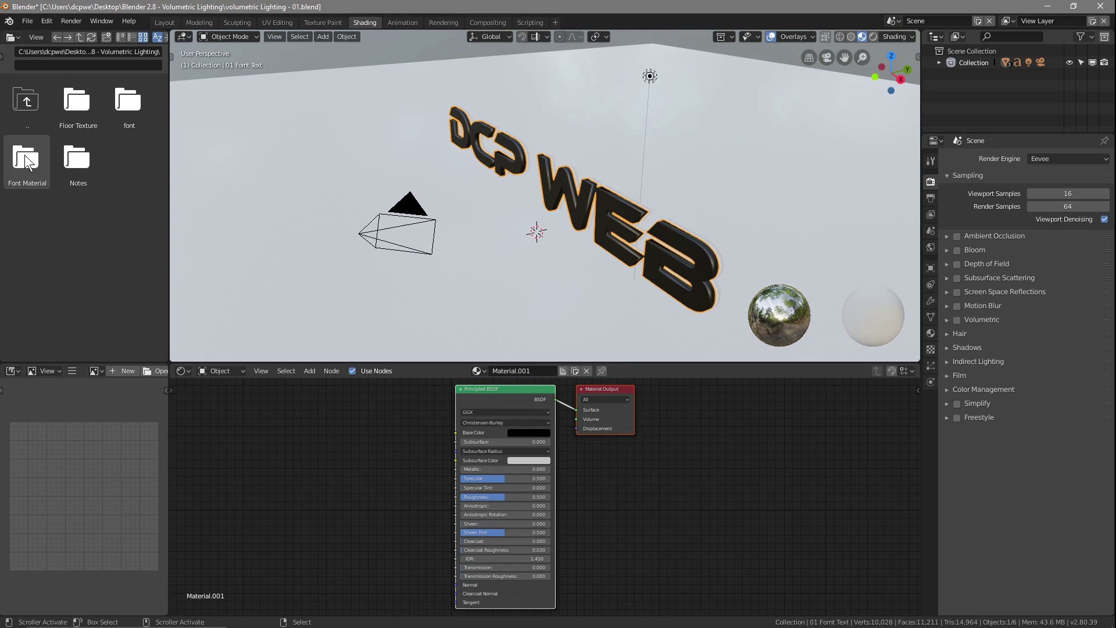
double_click(24, 156)
double_click(74, 103)
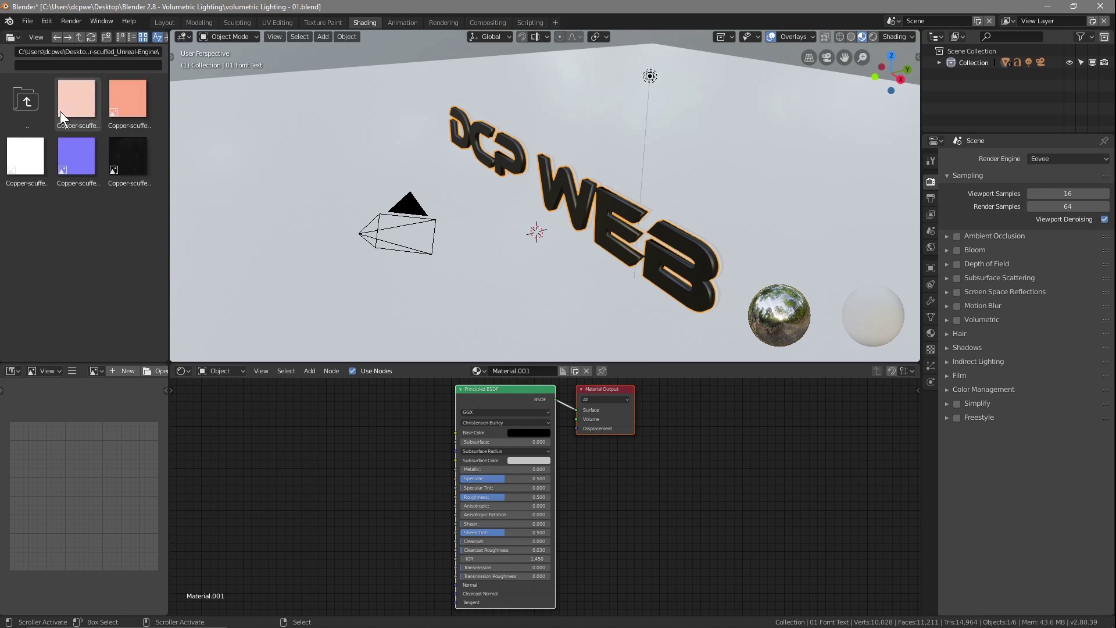
Enlarge the node editor and shift the Material Output and Principled BSDF nodes rightward to free space for texture nodes.
left_click_drag(390, 364, 394, 168)
left_click(593, 290)
left_click_drag(593, 288, 867, 192)
left_click_drag(497, 295, 782, 201)
scroll(697, 318, "up", 3)
middle_click_drag(716, 305, 612, 364)
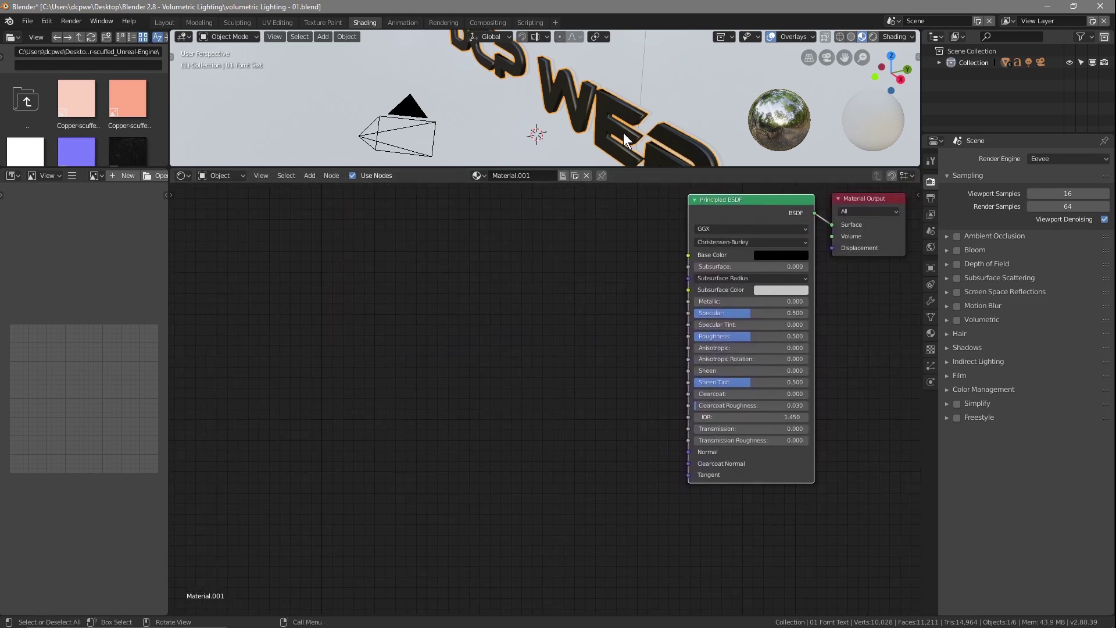
Add the Copper-scuffed_basecolor-boosted.png texture to the front text material and connect its Color output to the Principled BSDF's Base Color.
middle_click_drag(490, 121, 467, 121)
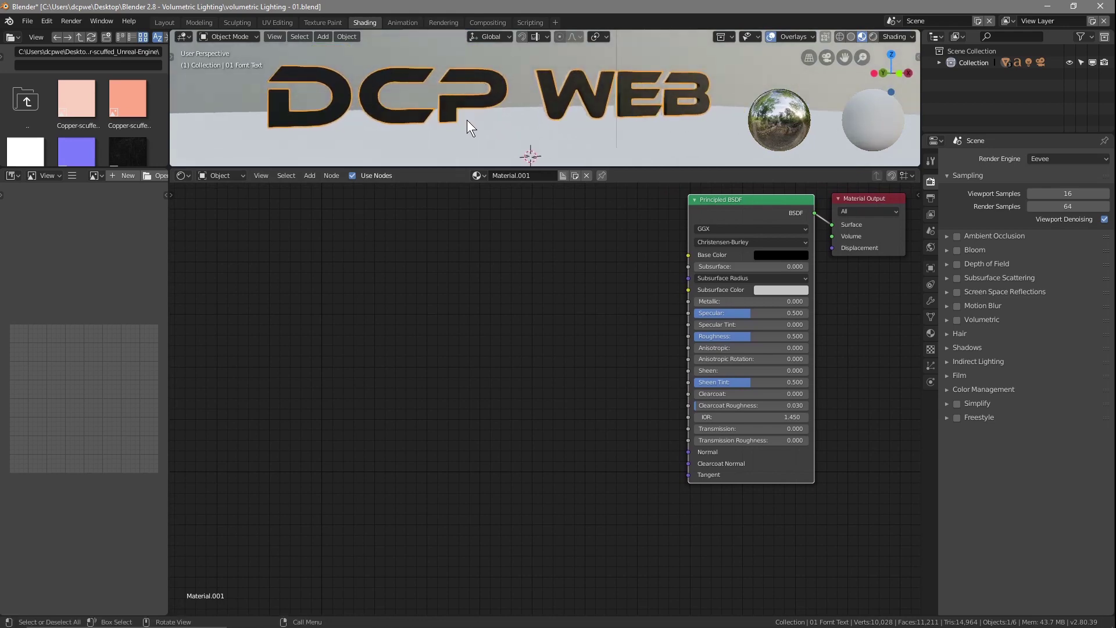
scroll(466, 120, "up", 1)
left_click(122, 97)
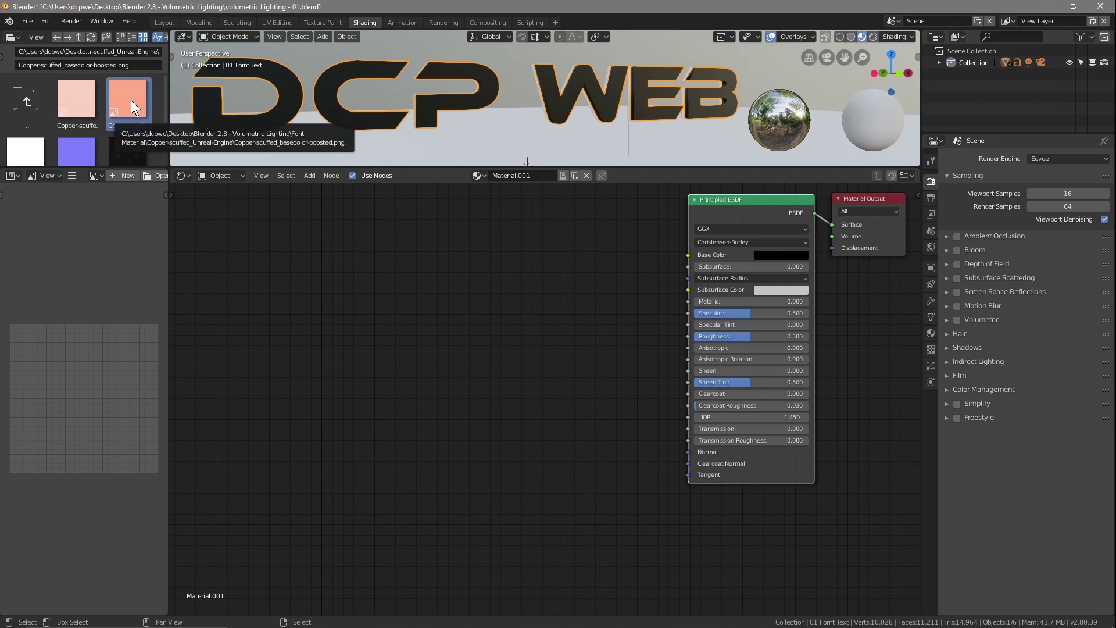
left_click_drag(131, 100, 327, 237)
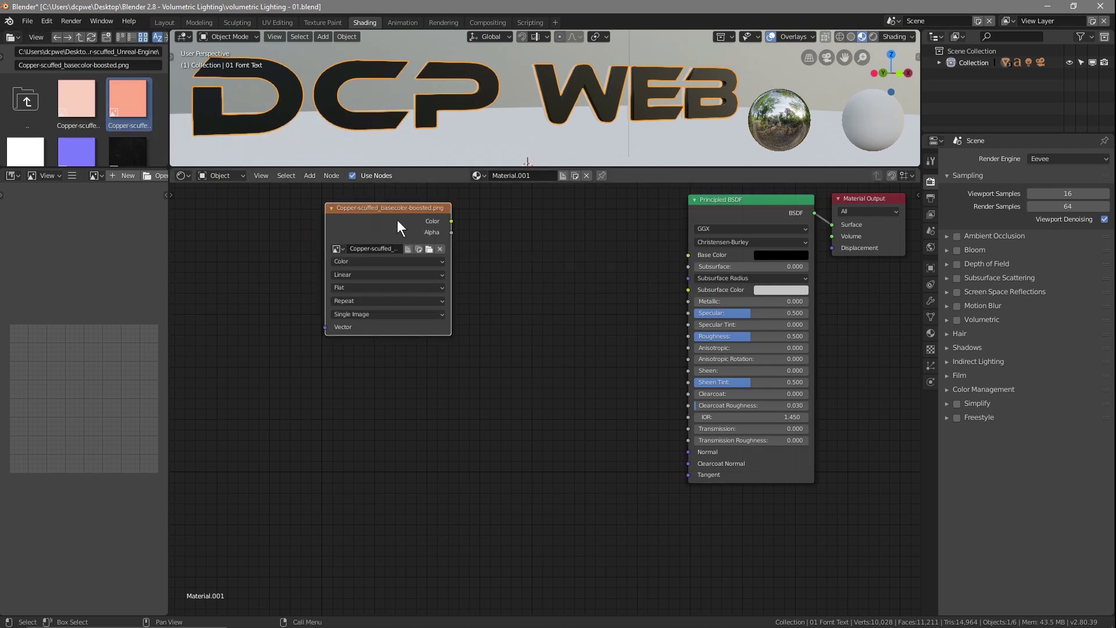
left_click_drag(398, 206, 300, 197)
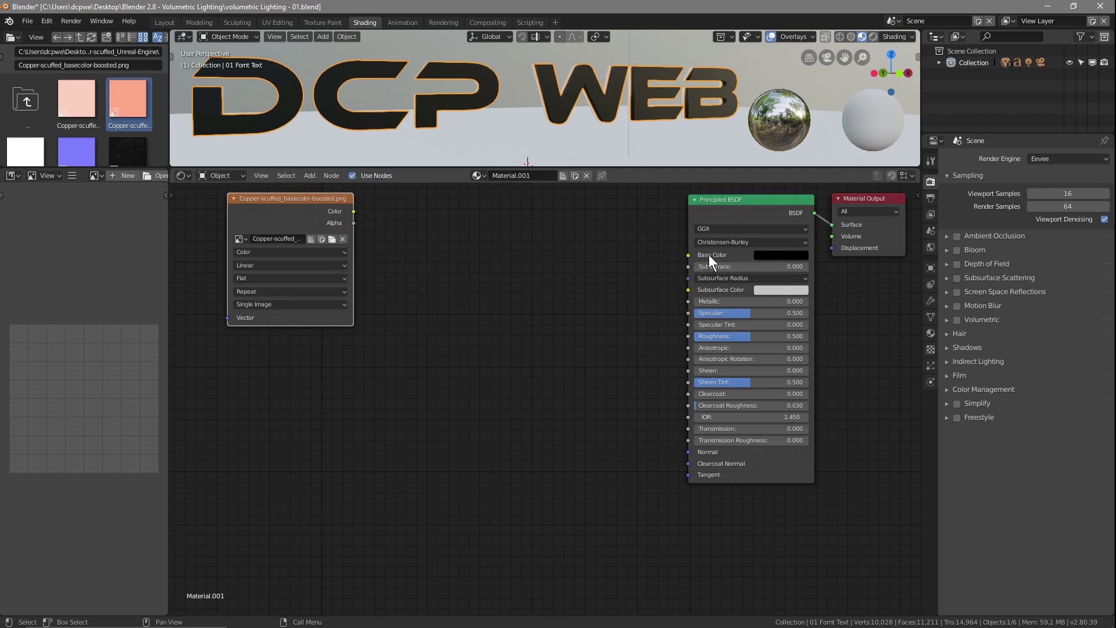
left_click_drag(354, 213, 689, 254)
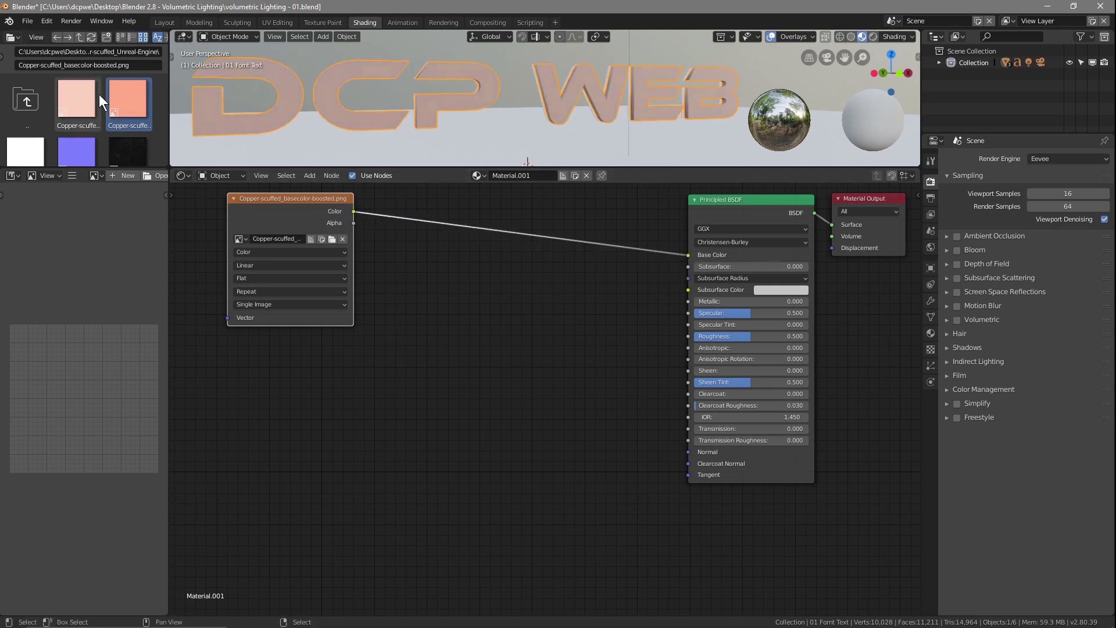
Add the Copper-scuffed_metallic.png texture as Non-Color Data and connect its Color output to the Principled BSDF's Metallic input.
scroll(64, 134, "down", 1)
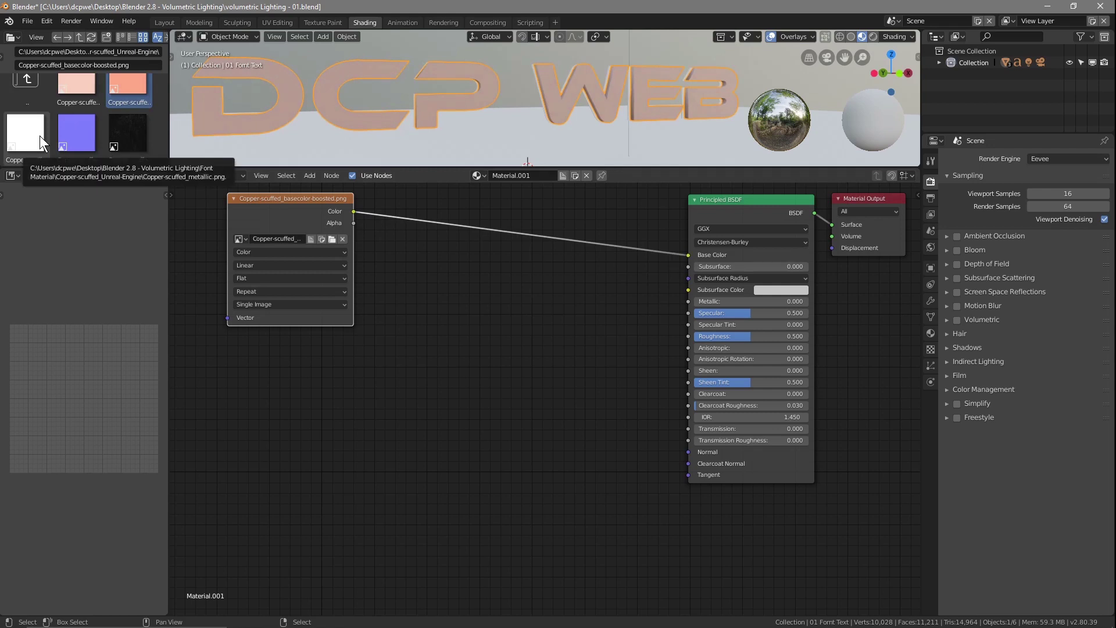
left_click_drag(37, 135, 432, 241)
left_click(384, 299)
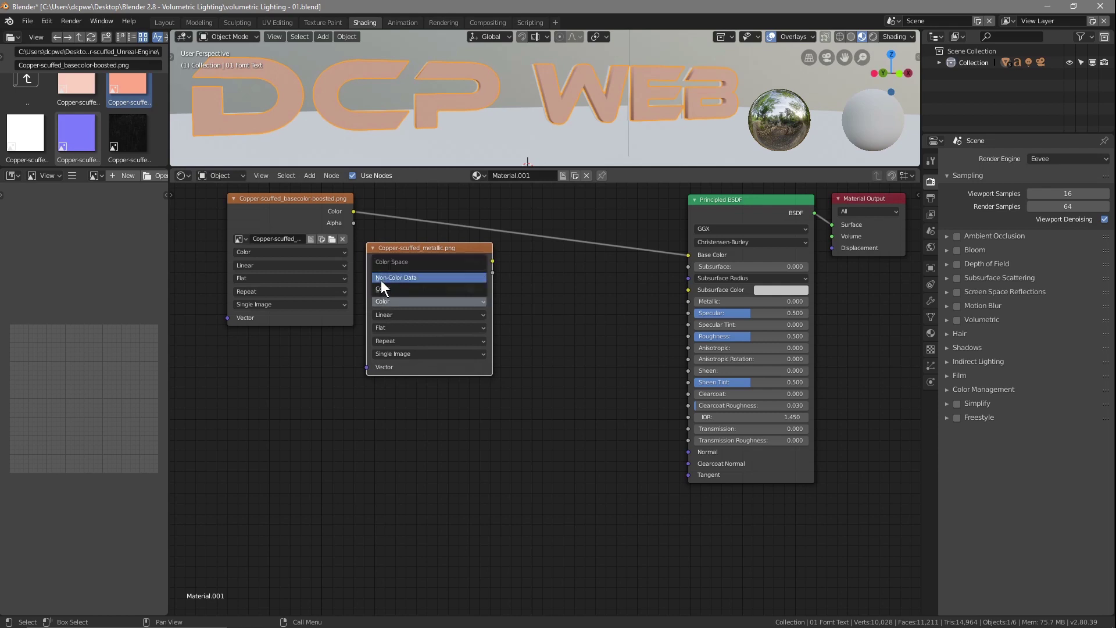
left_click(382, 281)
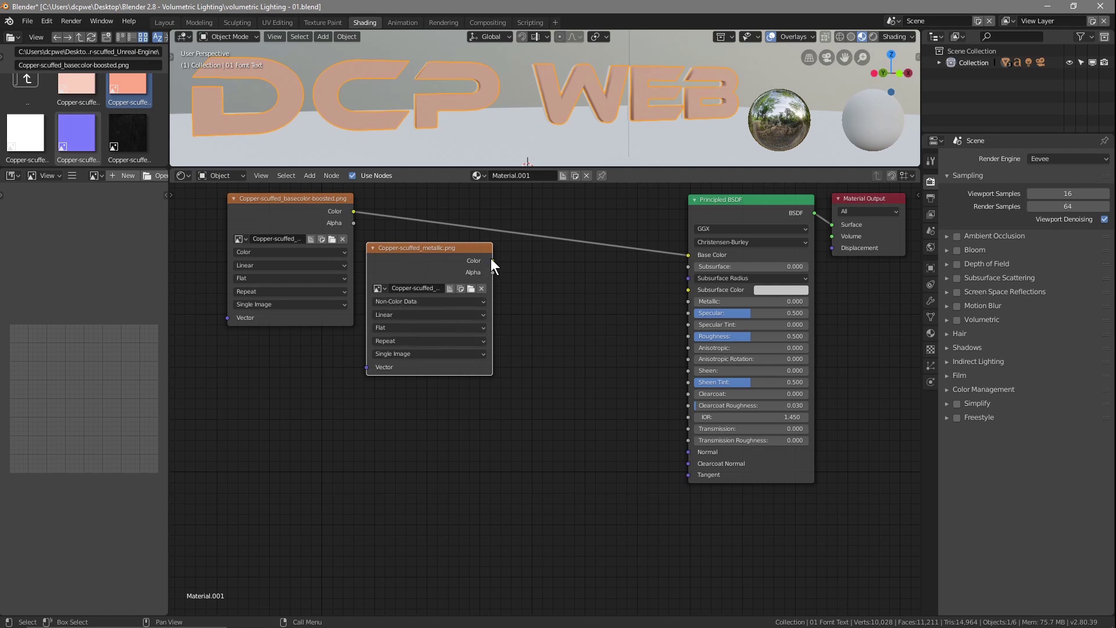
left_click_drag(493, 260, 689, 302)
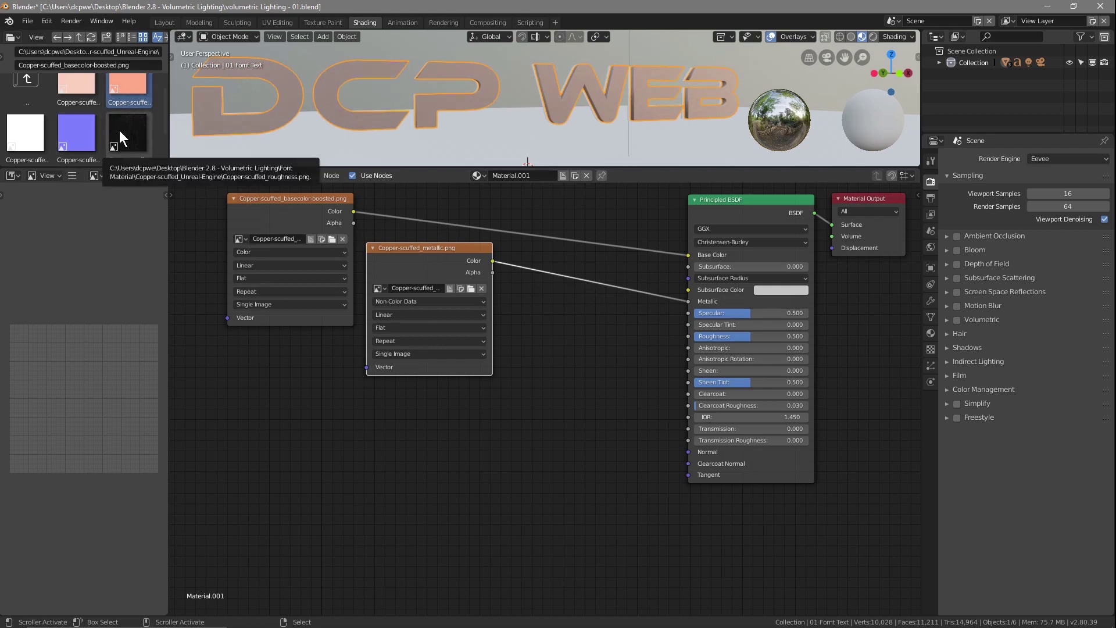
Add the Copper-scuffed_roughness.png texture as Non-Color Data and connect its Color output to the Principled BSDF's Roughness input.
left_click_drag(120, 130, 265, 433)
left_click_drag(325, 399, 563, 308)
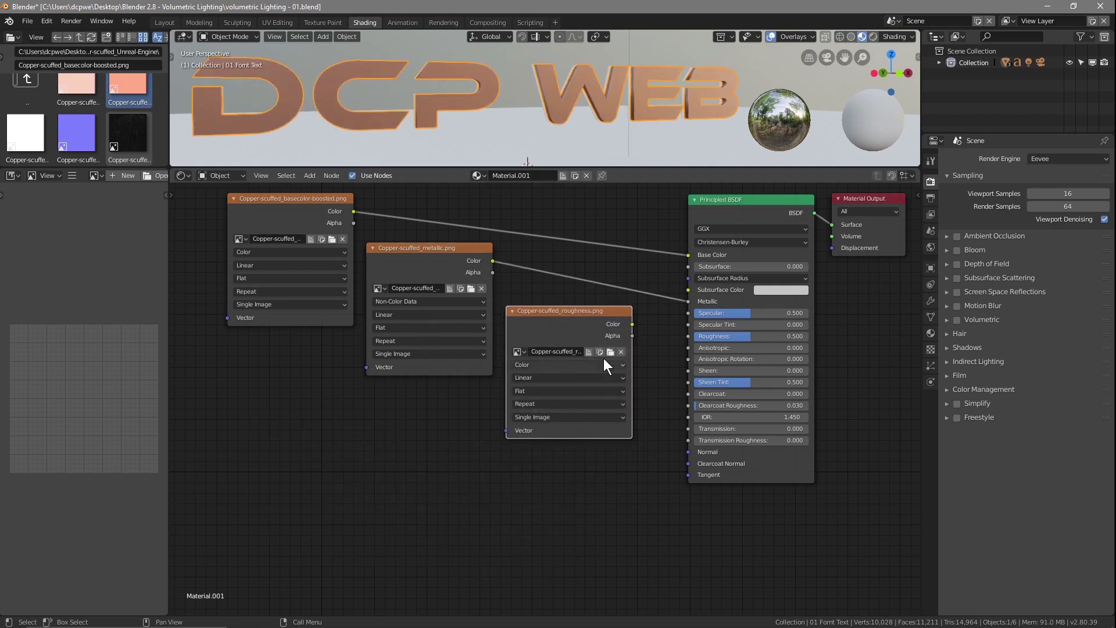
left_click(538, 362)
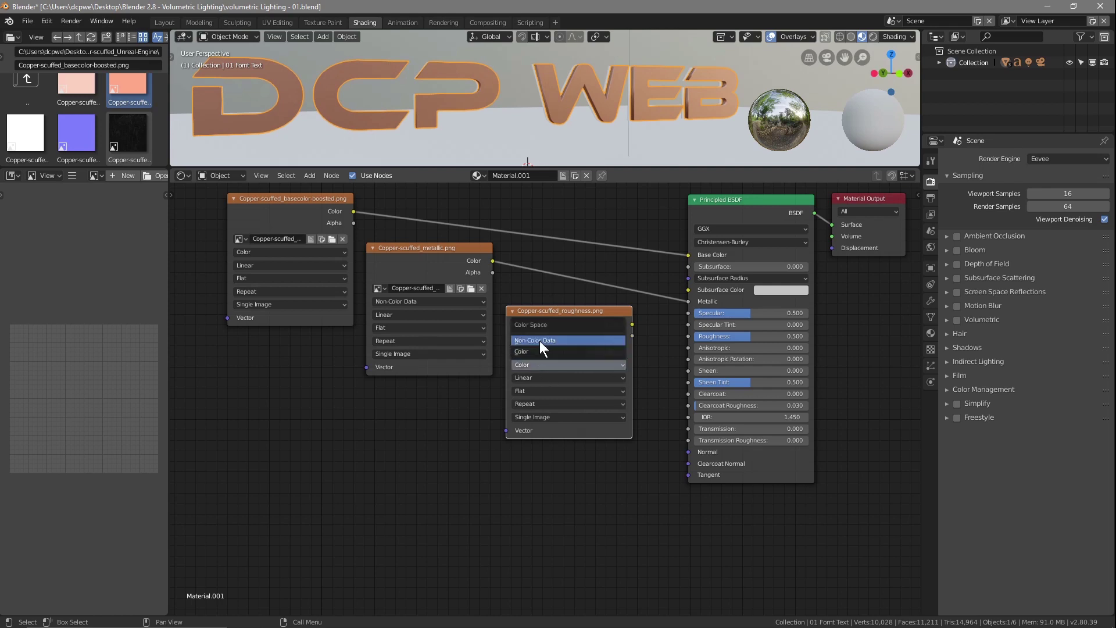
left_click(539, 341)
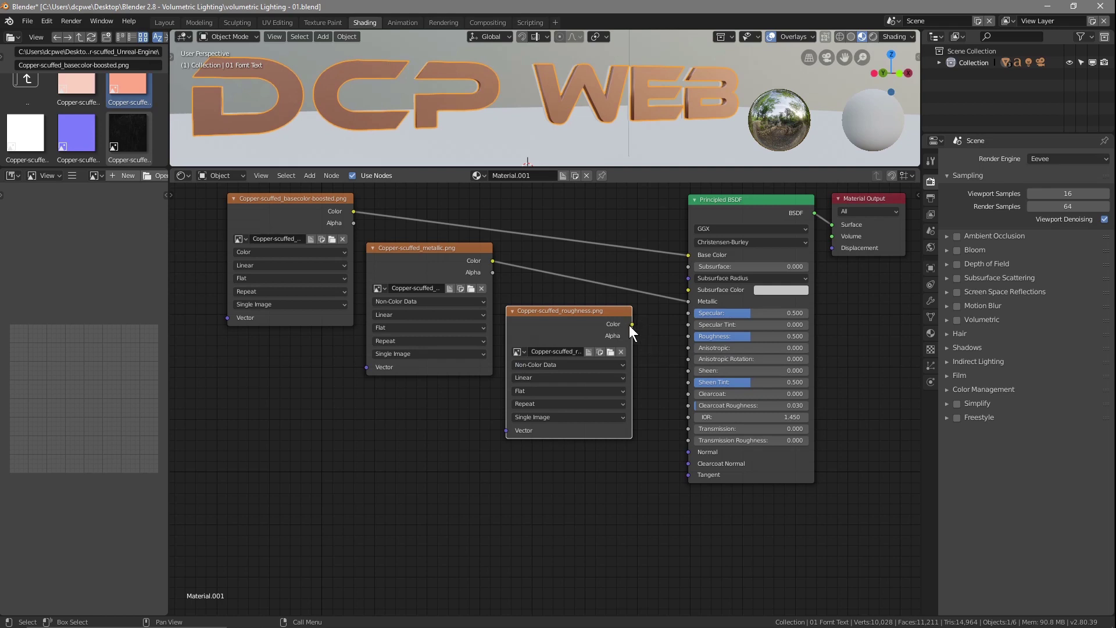
left_click_drag(632, 324, 687, 337)
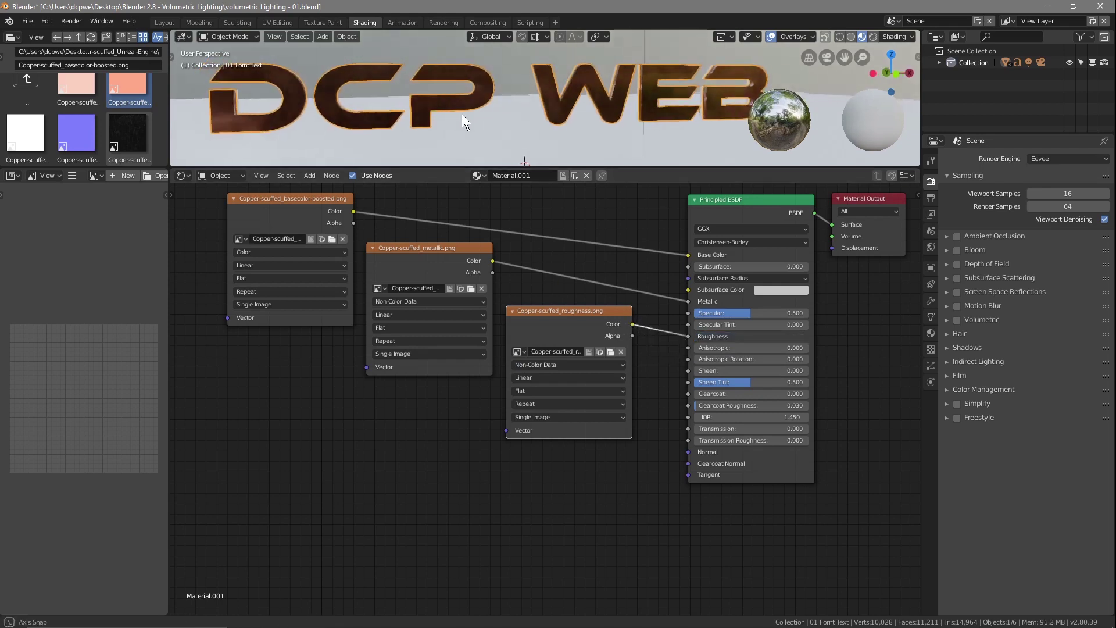
scroll(429, 113, "up", 5)
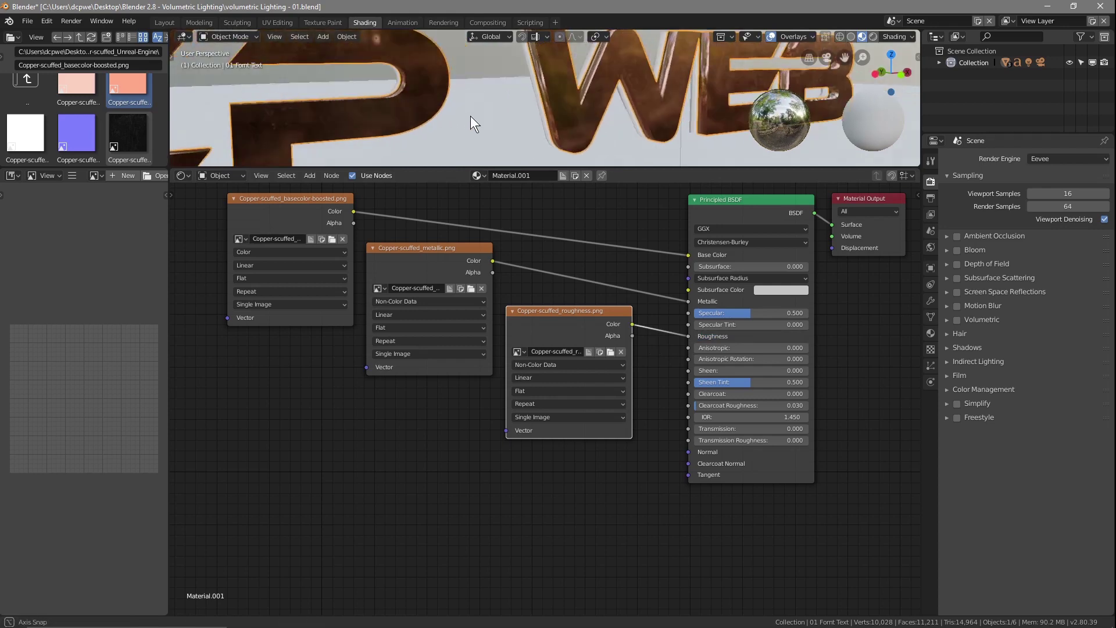
scroll(441, 115, "down", 4)
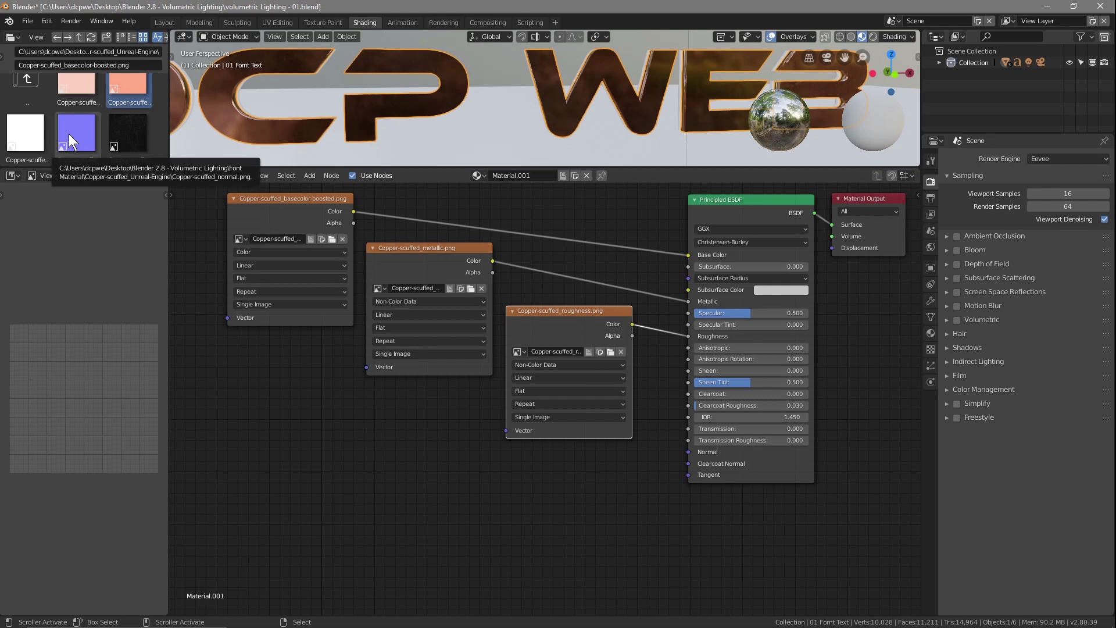
Add the Copper-scuffed_normal.png texture and connect its Color through a Bump node's Height to the Principled BSDF's Normal input.
left_click_drag(69, 134, 288, 427)
key("shift+a")
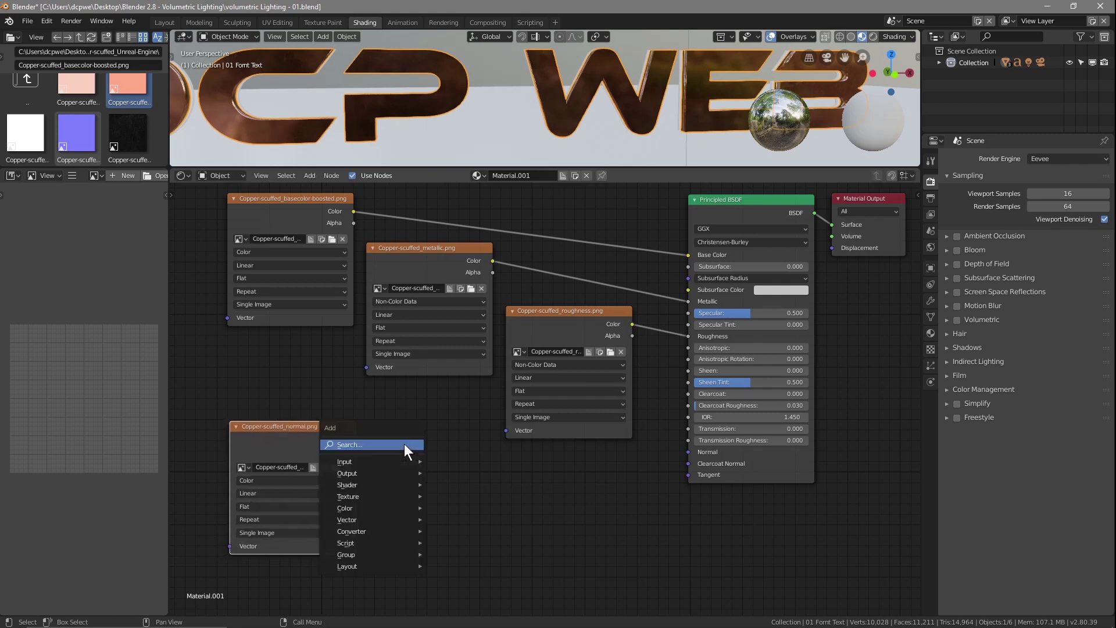
mouse_move(385, 521)
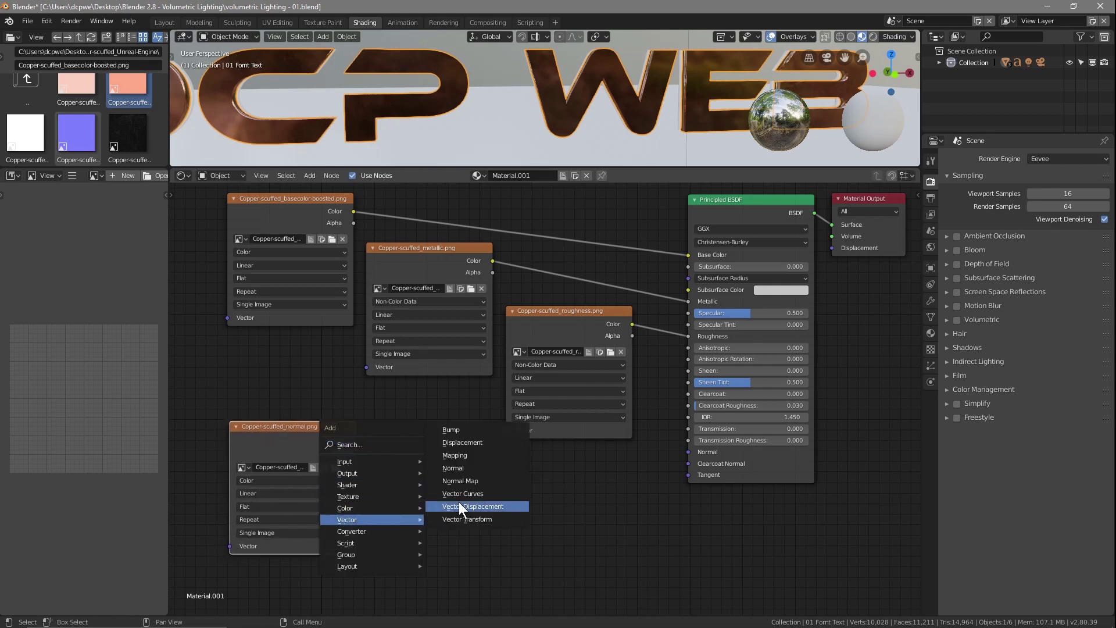
left_click(458, 431)
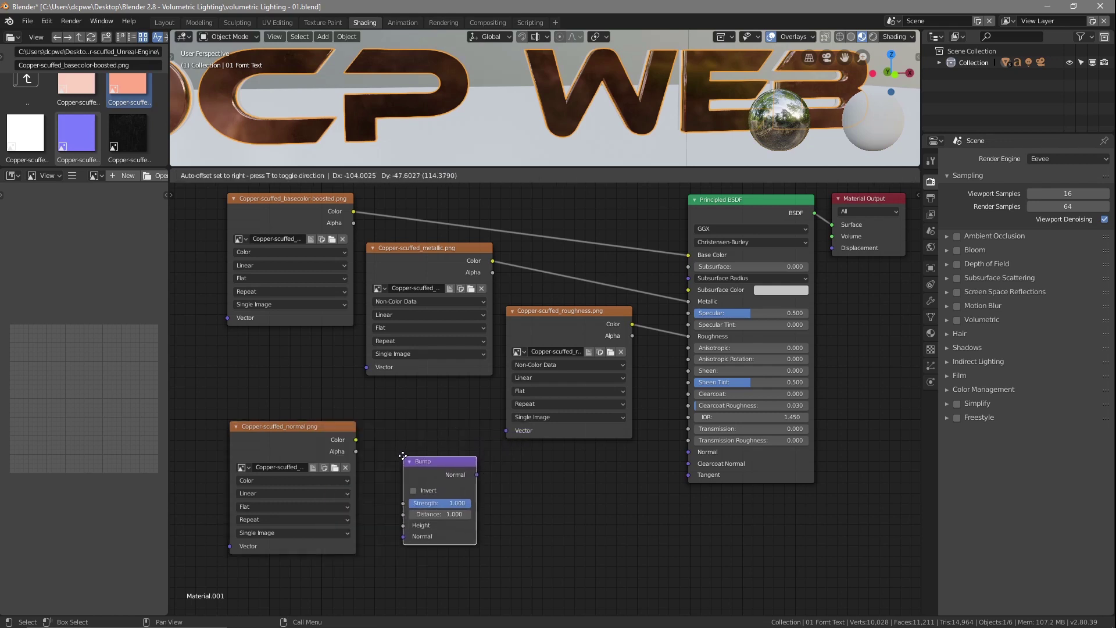
left_click(376, 467)
left_click_drag(355, 439, 402, 527)
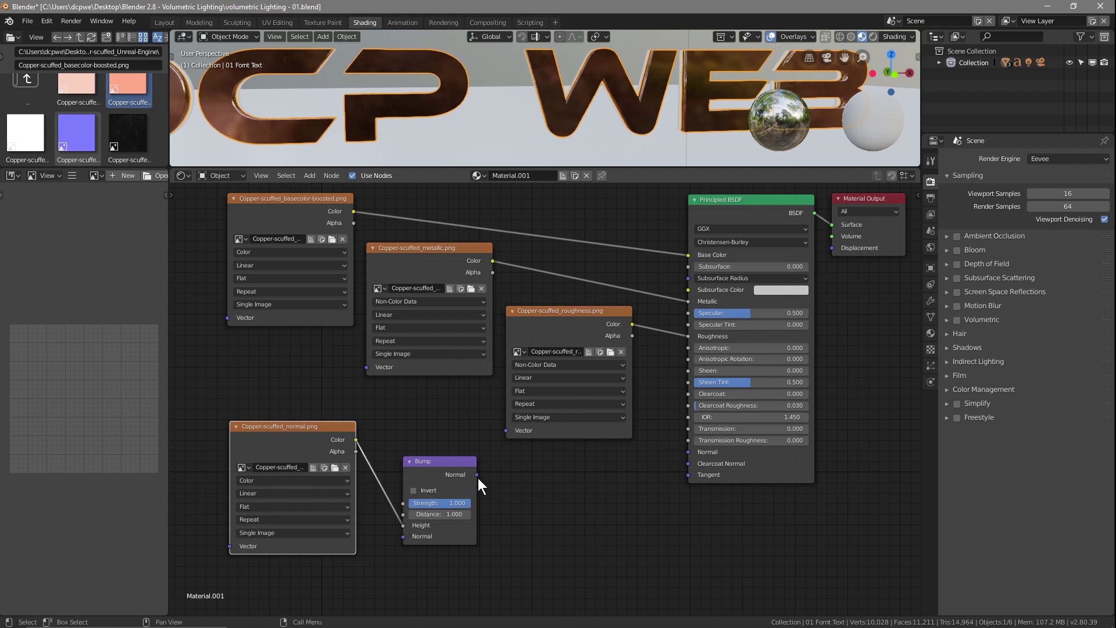
left_click_drag(477, 475, 689, 452)
middle_click_drag(423, 118, 239, 97)
mouse_move(289, 134)
middle_mouse_down()
mouse_move(387, 93)
mouse_move(295, 113)
middle_mouse_up()
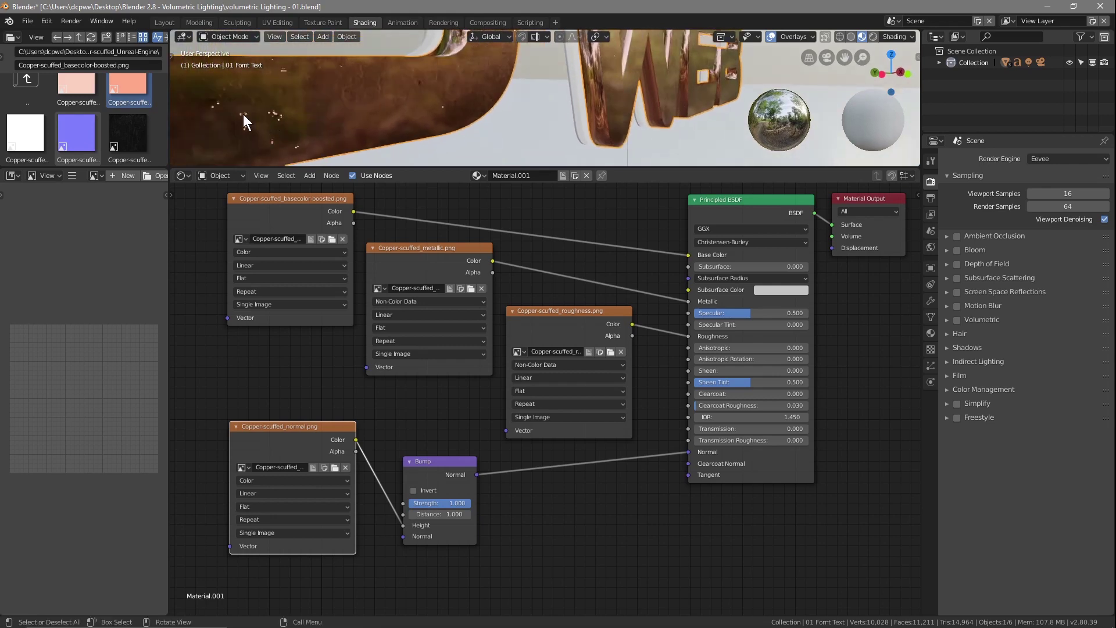
Try inverting the Bump node's effect on the copper text.
left_click(413, 491)
left_click_drag(302, 134, 250, 127)
mouse_move(248, 125)
middle_mouse_down()
mouse_move(239, 123)
mouse_move(263, 127)
middle_mouse_up()
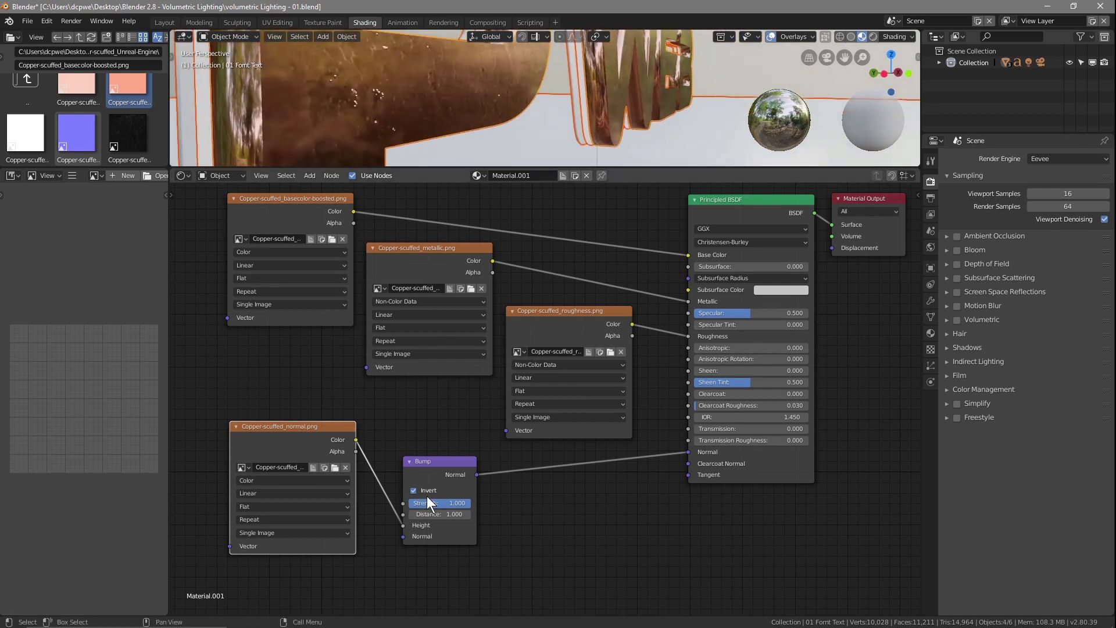
Set the Bump node's Strength to 0.255 with Invert turned off.
left_click_drag(468, 502, 423, 502)
middle_click_drag(539, 103, 496, 130)
scroll(444, 105, "up", 5)
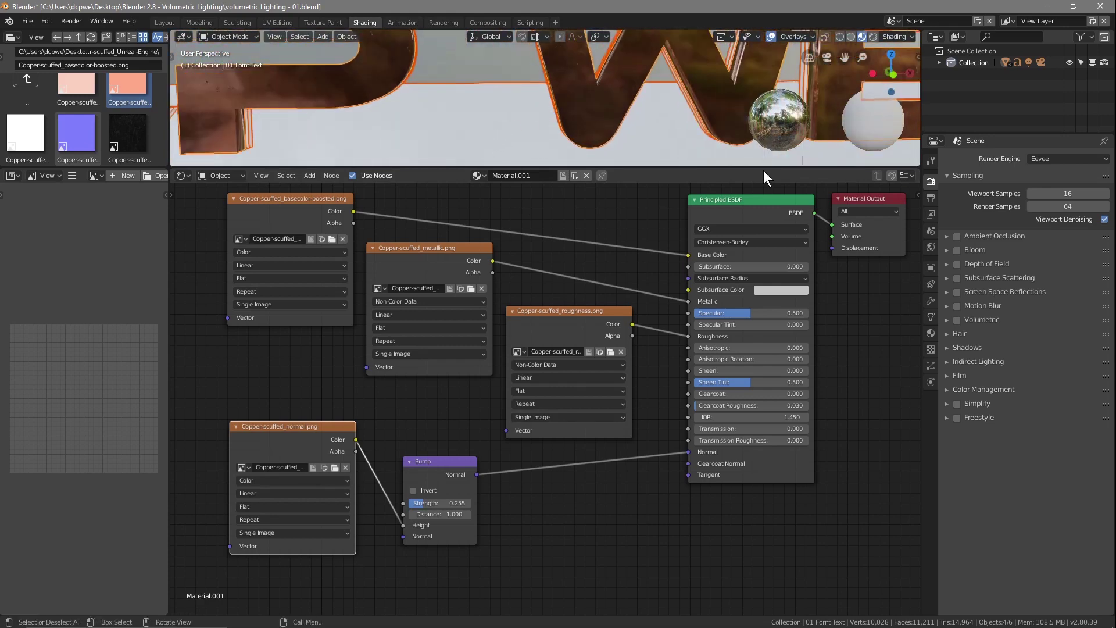
Give the Plane object a new material and set its Base Color to black.
left_click(940, 61)
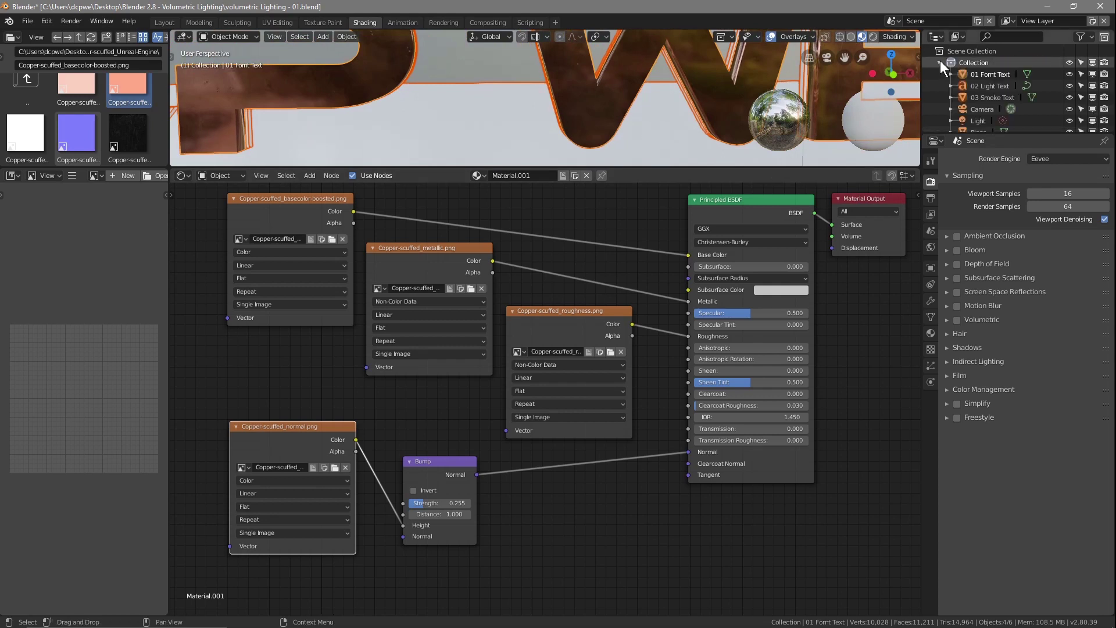
scroll(988, 113, "down", 1)
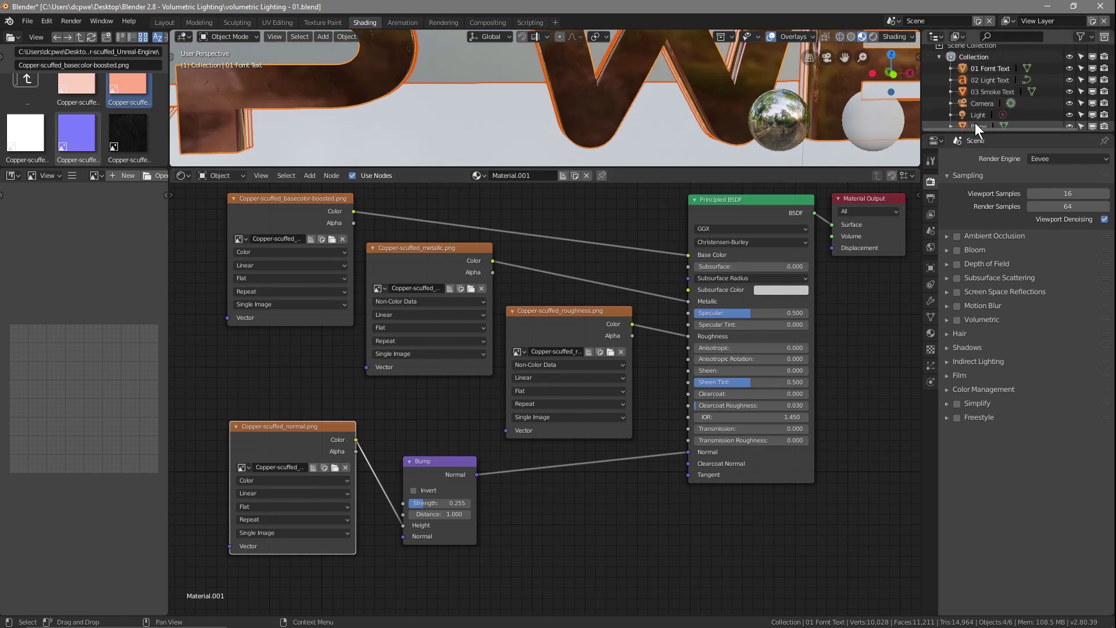
left_click(975, 124)
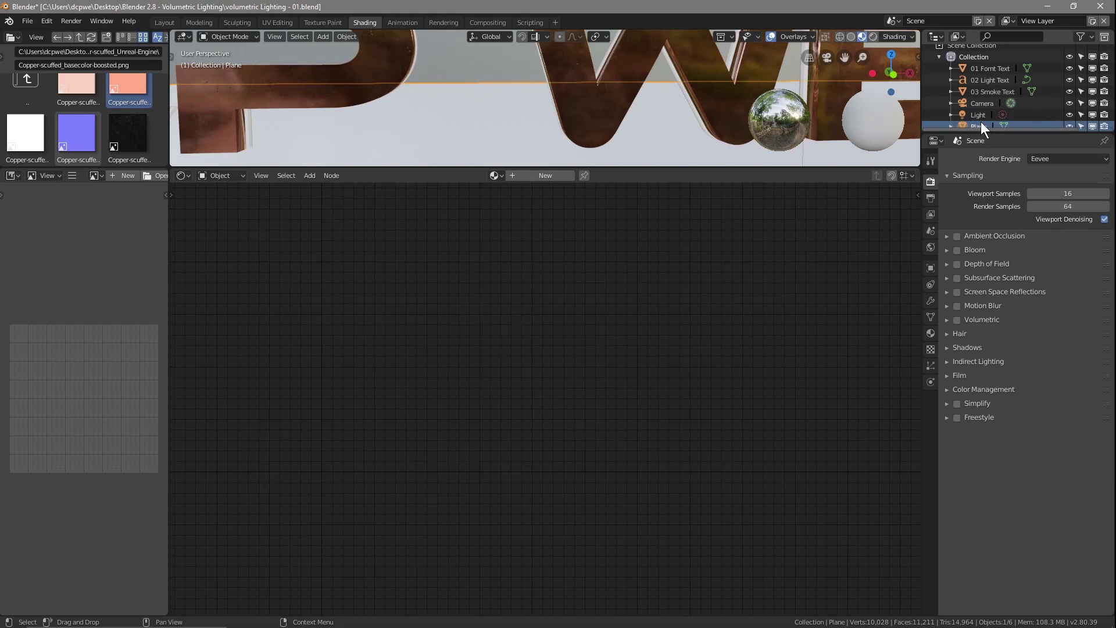
left_click(930, 333)
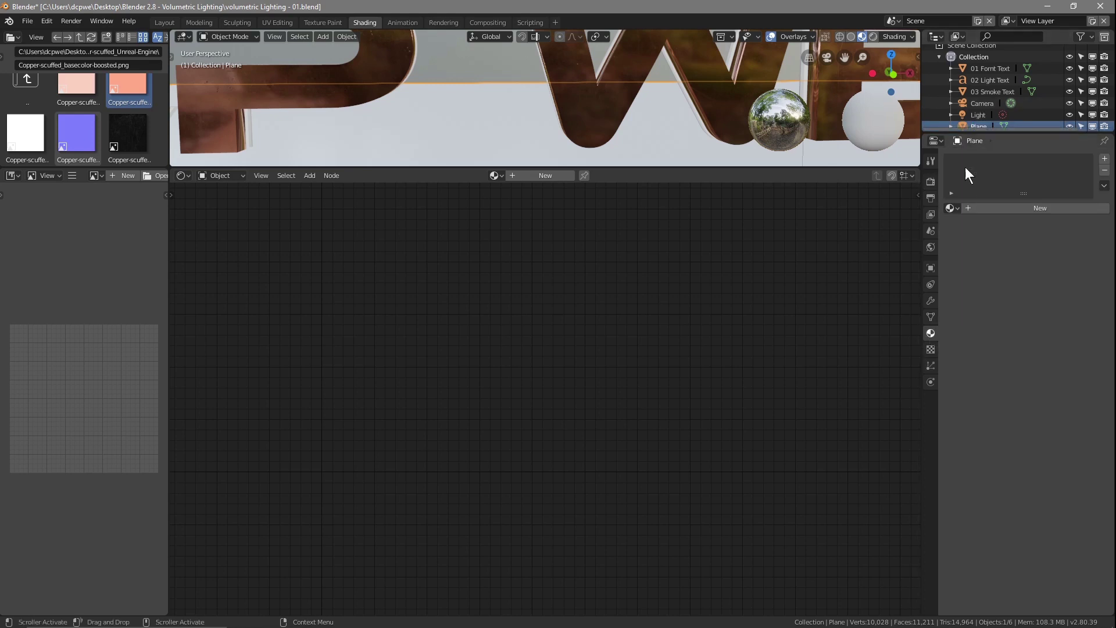
left_click(1012, 207)
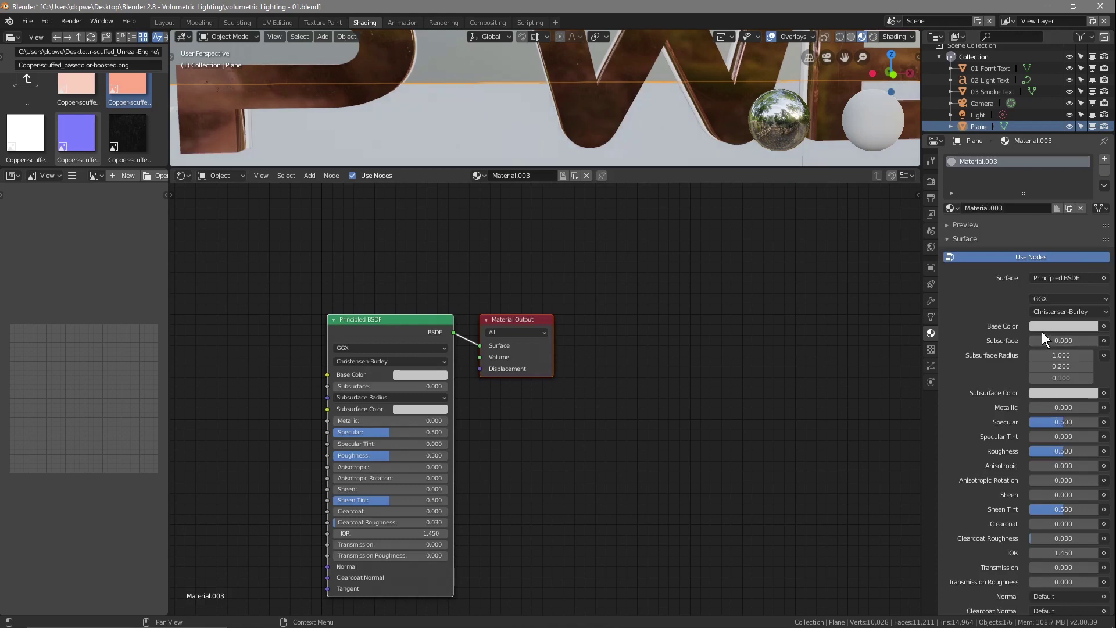
left_click(1051, 326)
left_click_drag(1089, 169, 1088, 246)
Shift the plane material's Principled BSDF and Material Output nodes rightward to free space, and enlarge the 3D viewport to show the whole text.
left_click_drag(518, 314, 845, 216)
left_click_drag(390, 336, 695, 256)
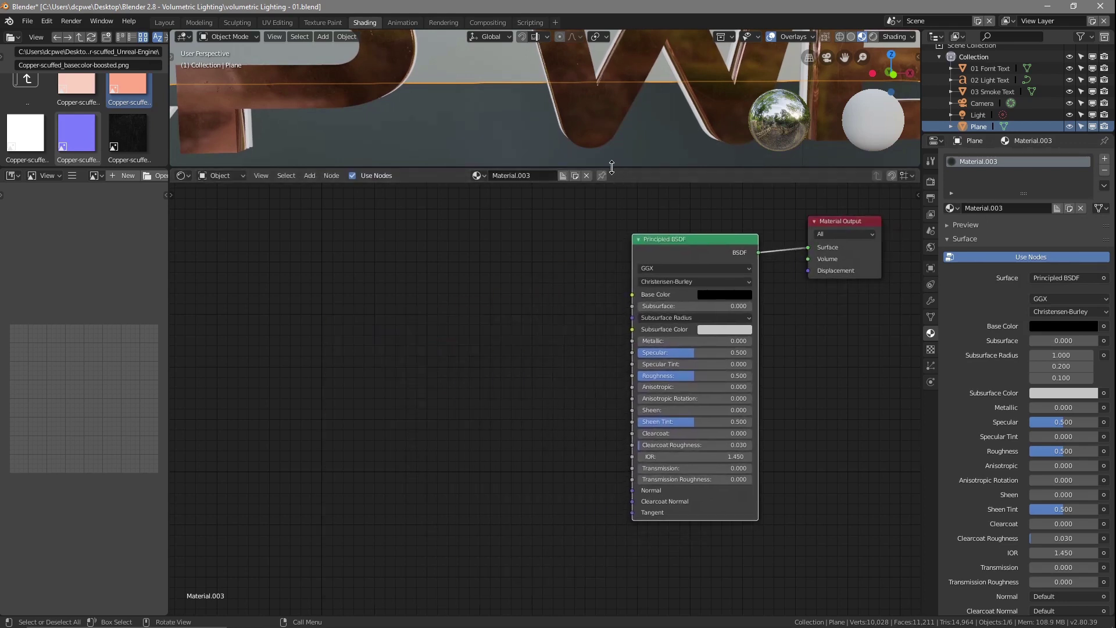
left_click_drag(612, 167, 598, 232)
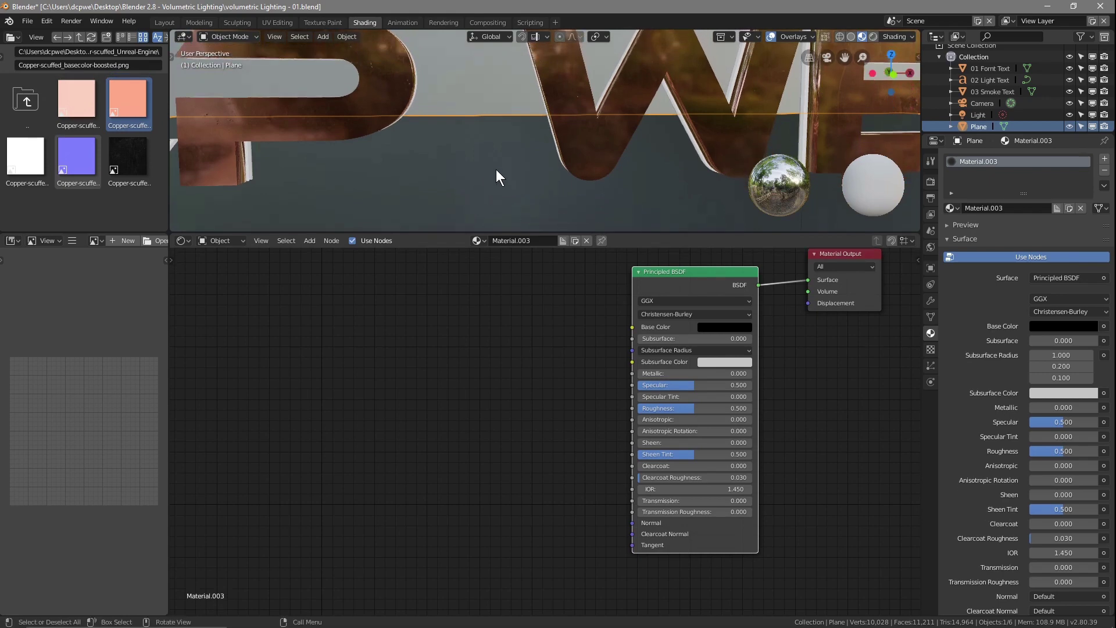
scroll(497, 169, "down", 6)
scroll(494, 165, "up", 1)
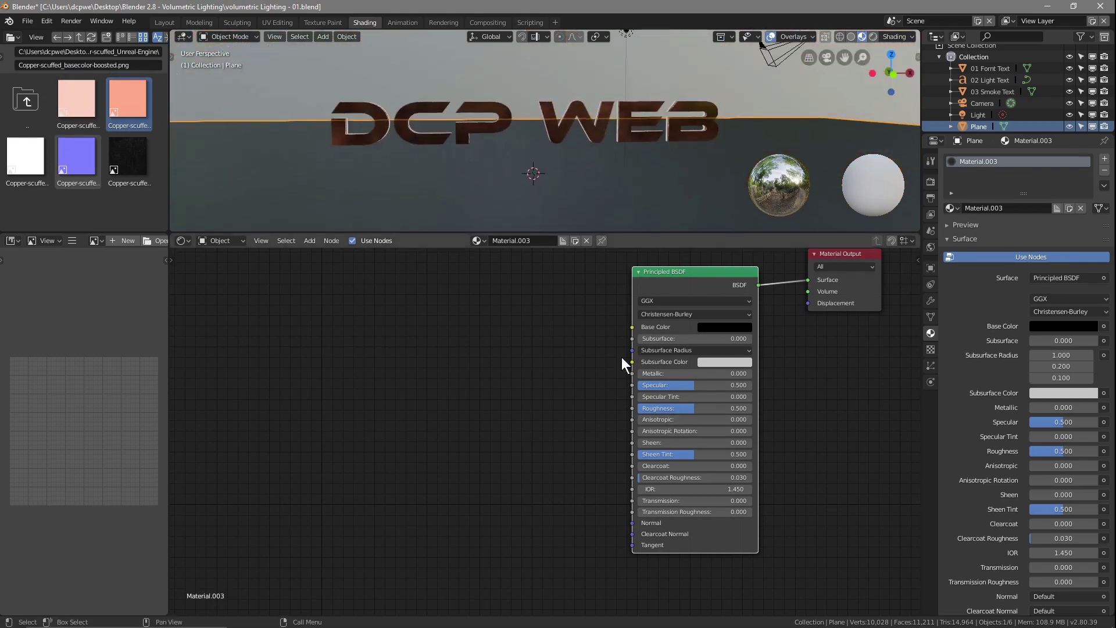
left_click_drag(695, 271, 712, 271)
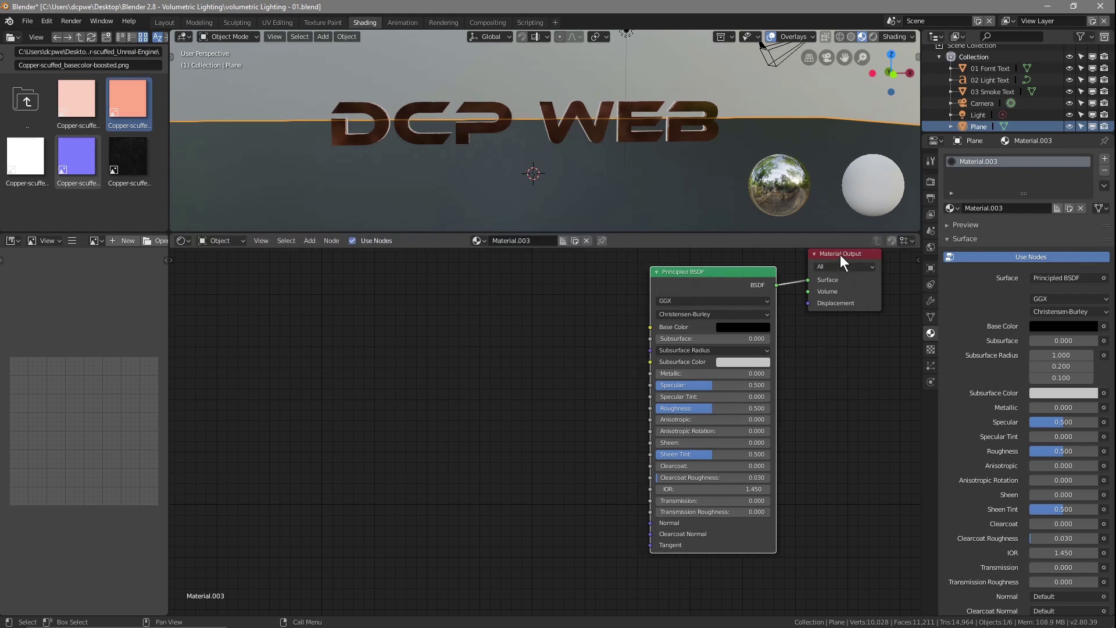
left_click_drag(841, 254, 841, 261)
Add the Asphalt_004_OCC (4).jpg texture from the project's Floor Texture folder to the plane's material and set it to Non-Color Data.
double_click(26, 99)
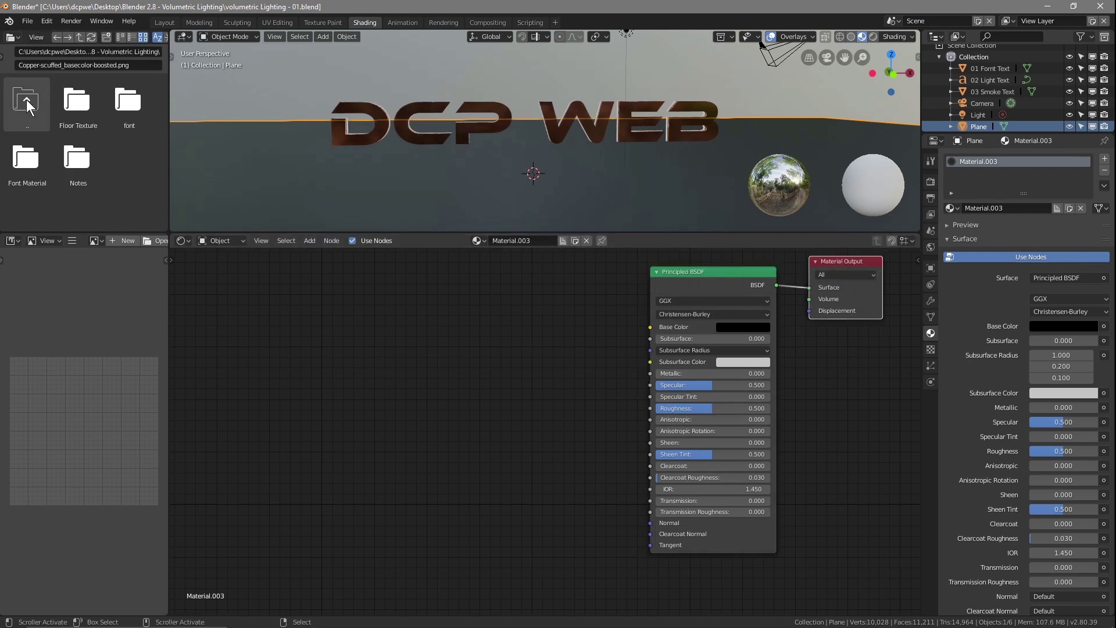
double_click(79, 108)
left_click_drag(79, 108, 255, 462)
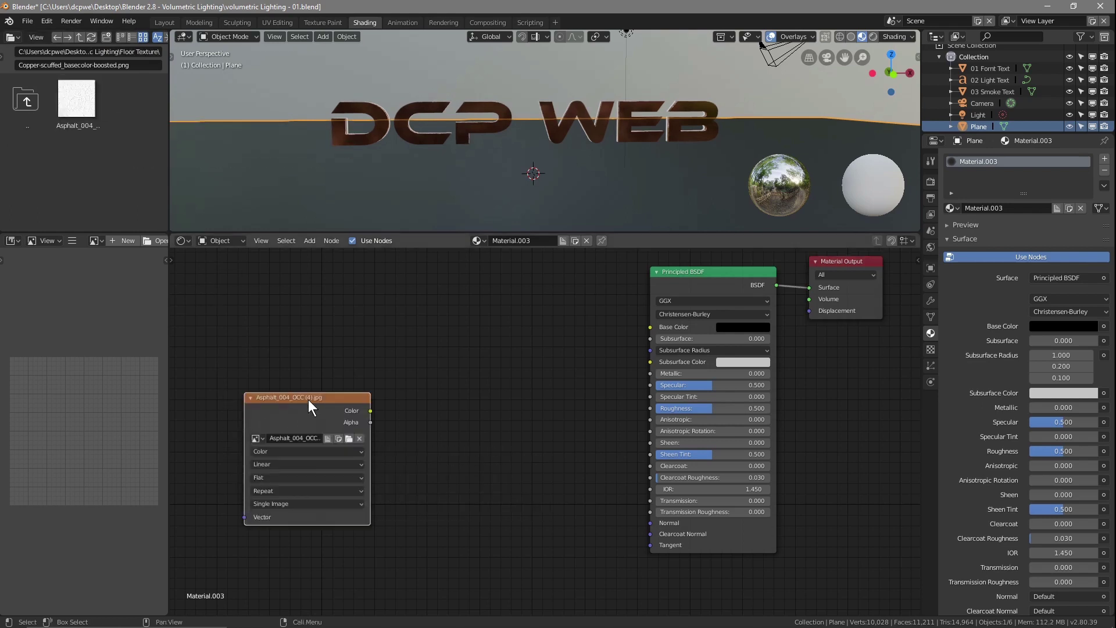
left_click(266, 426)
left_click(268, 435)
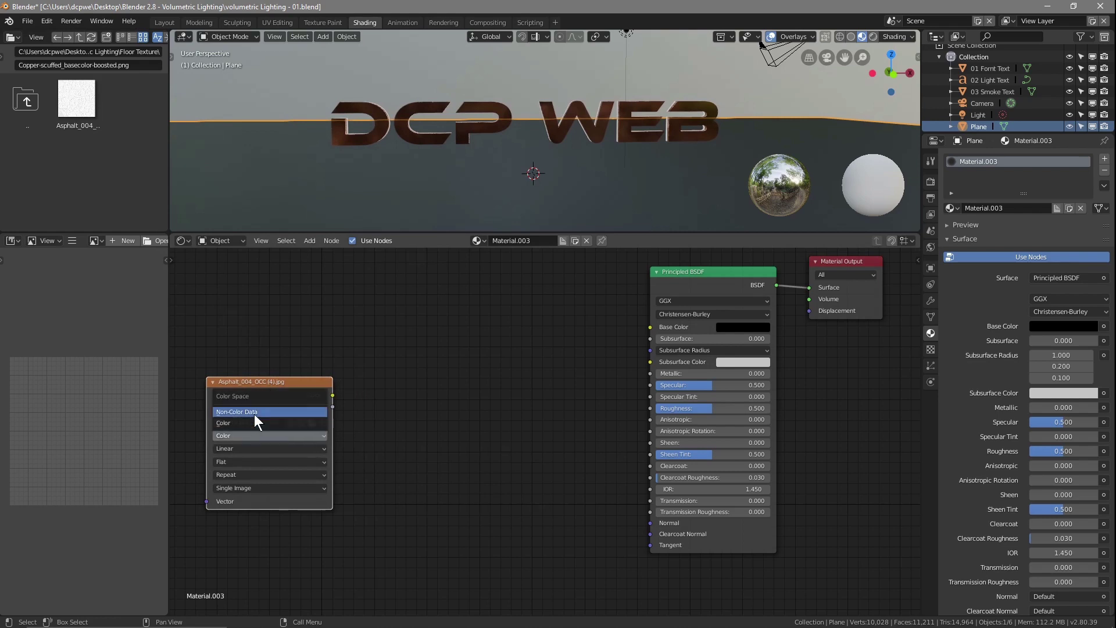
left_click(259, 421)
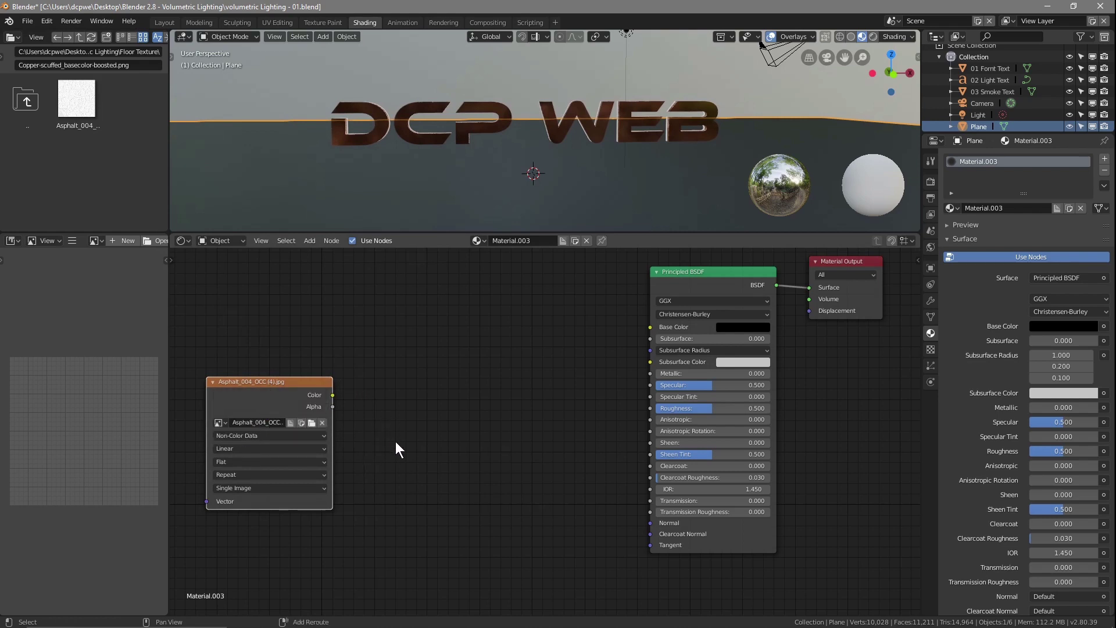
Add a Bump node linking the asphalt texture's Color to its Height and its Normal output to the Principled BSDF's Normal.
key("shift+a")
mouse_move(395, 441)
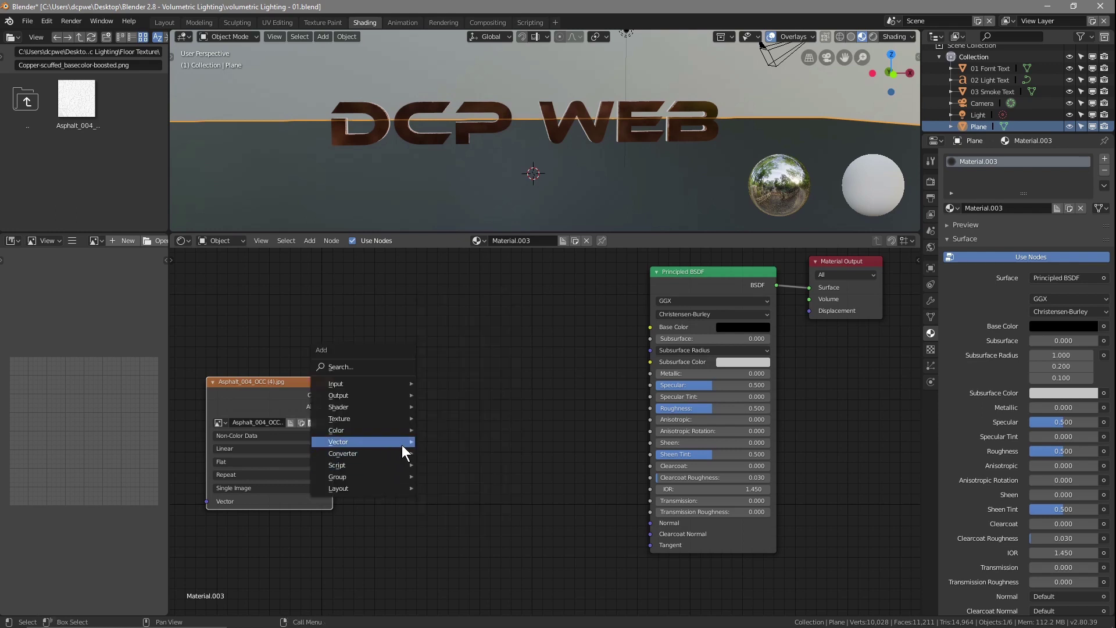
left_click(441, 443)
left_click(396, 422)
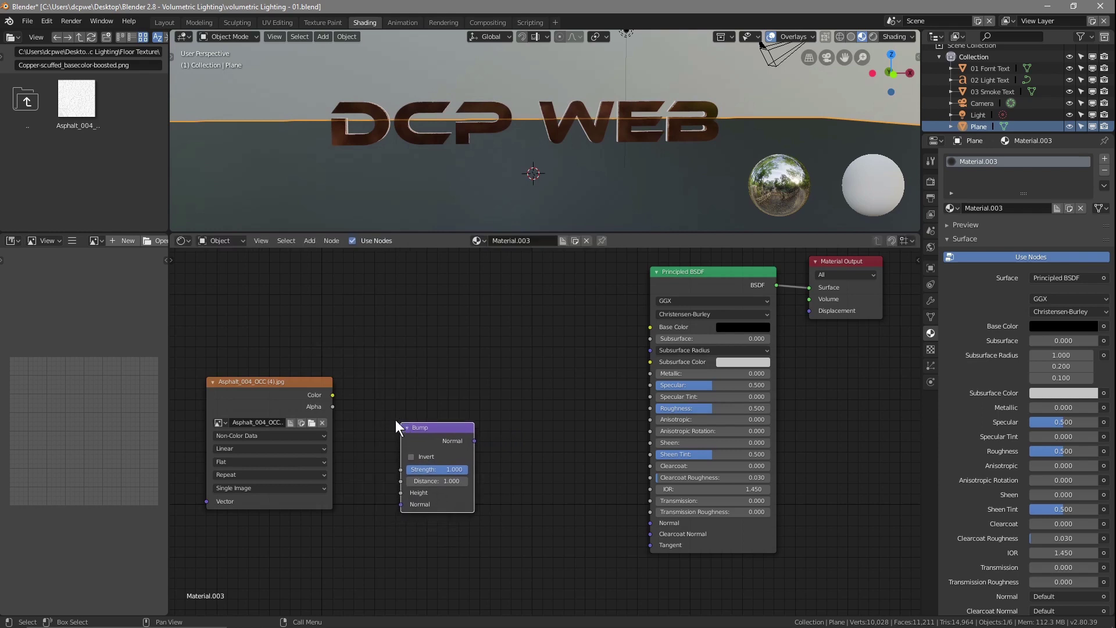
left_click_drag(332, 395, 402, 493)
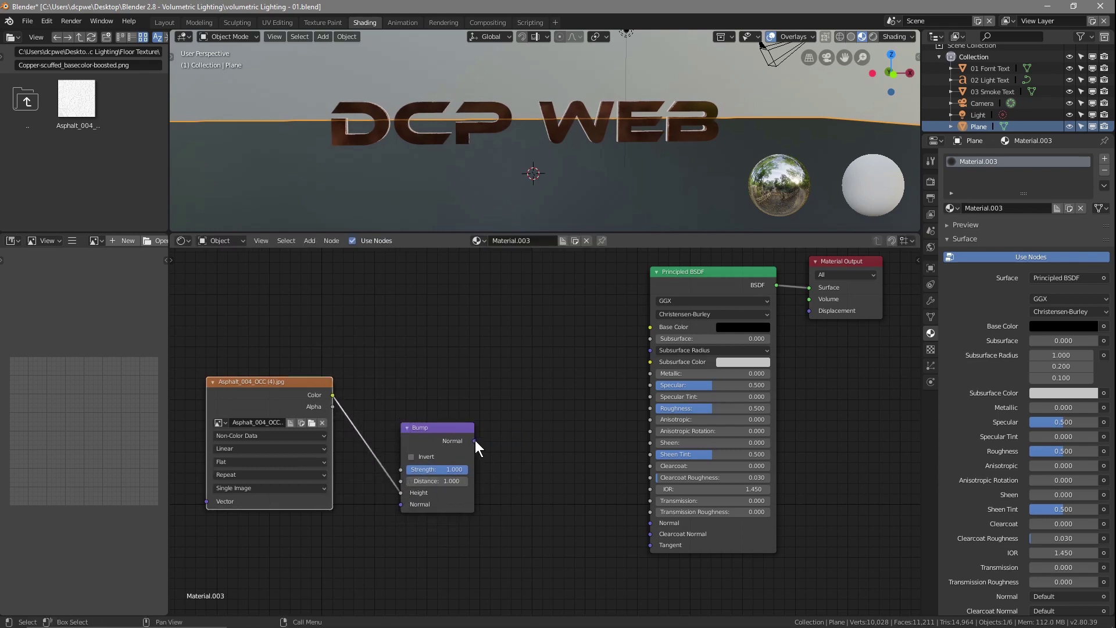
left_click_drag(476, 441, 647, 524)
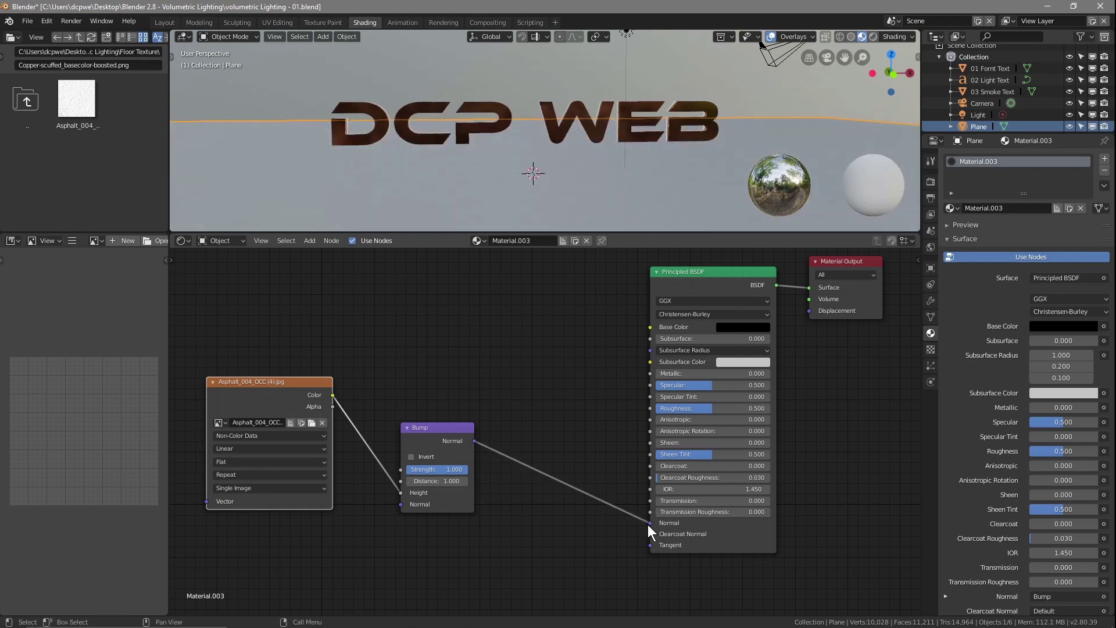
mouse_move(448, 191)
middle_mouse_down()
mouse_move(434, 211)
mouse_move(534, 197)
mouse_move(540, 182)
mouse_move(477, 187)
mouse_move(438, 204)
mouse_move(444, 211)
middle_mouse_up()
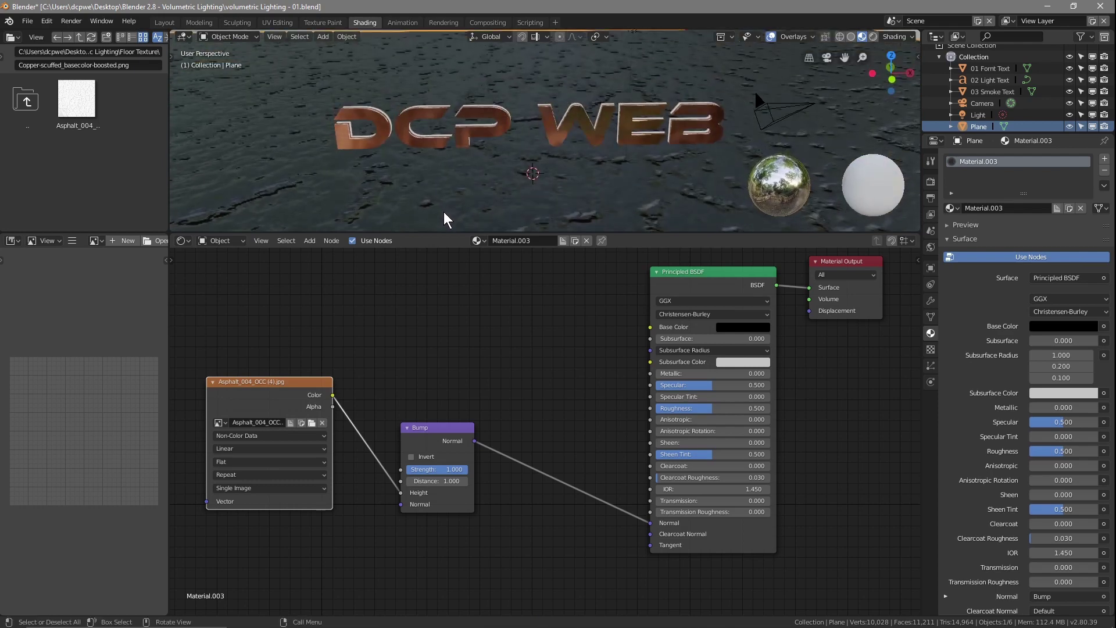
scroll(428, 192, "down", 5)
scroll(428, 192, "up", 3)
middle_click_drag(447, 195, 444, 187)
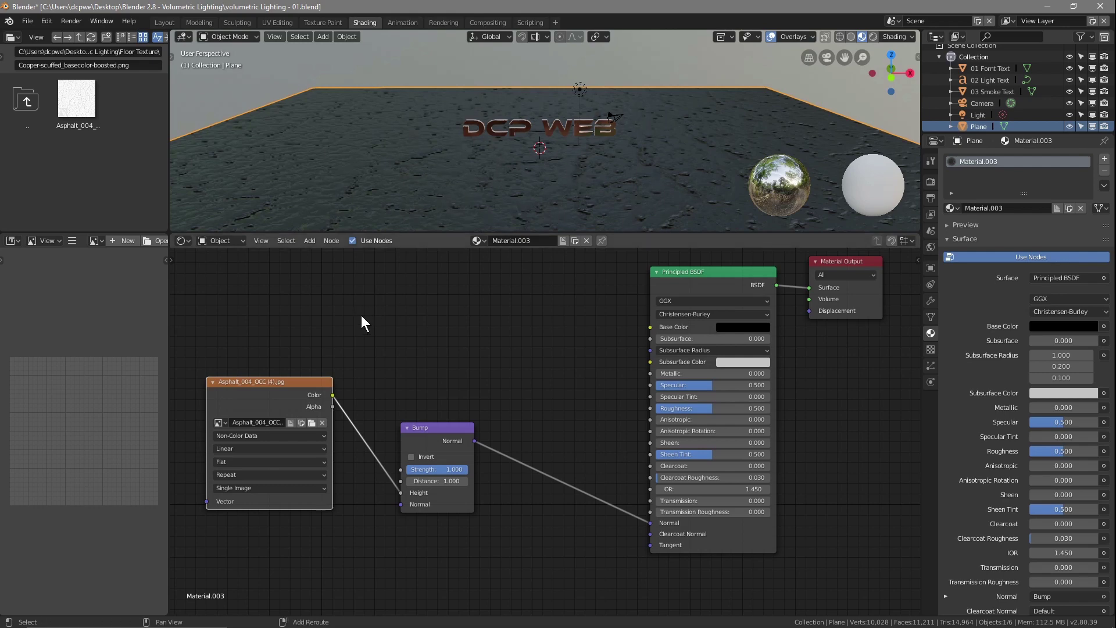
Add a ColorRamp node to the plane's material, placed above the Bump node and beside the Principled BSDF.
key("shift+a")
mouse_move(361, 315)
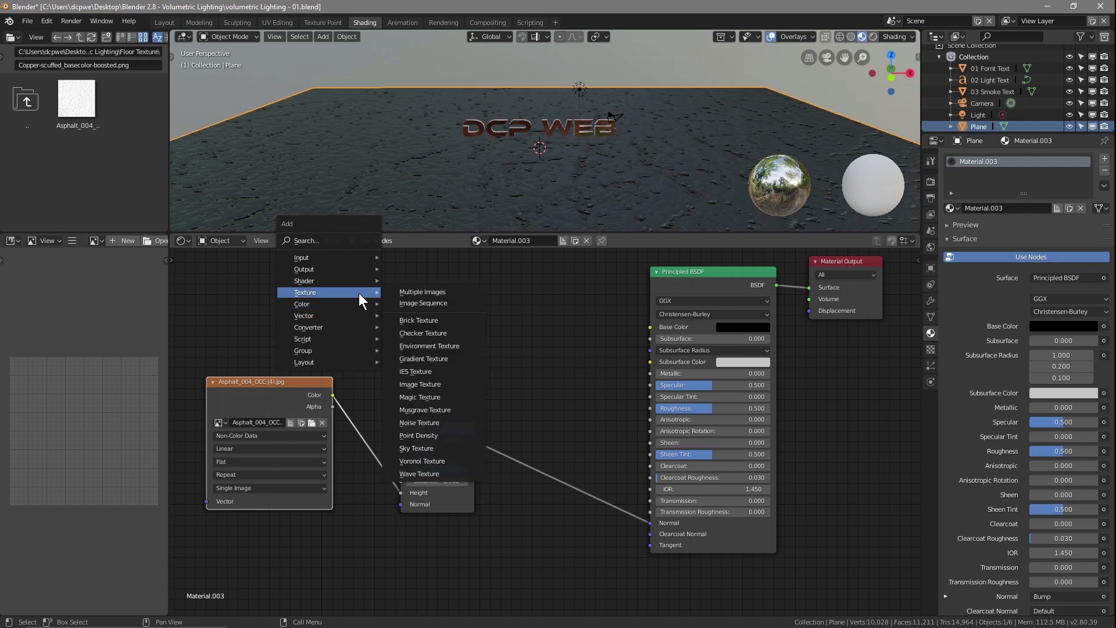
left_click(348, 240)
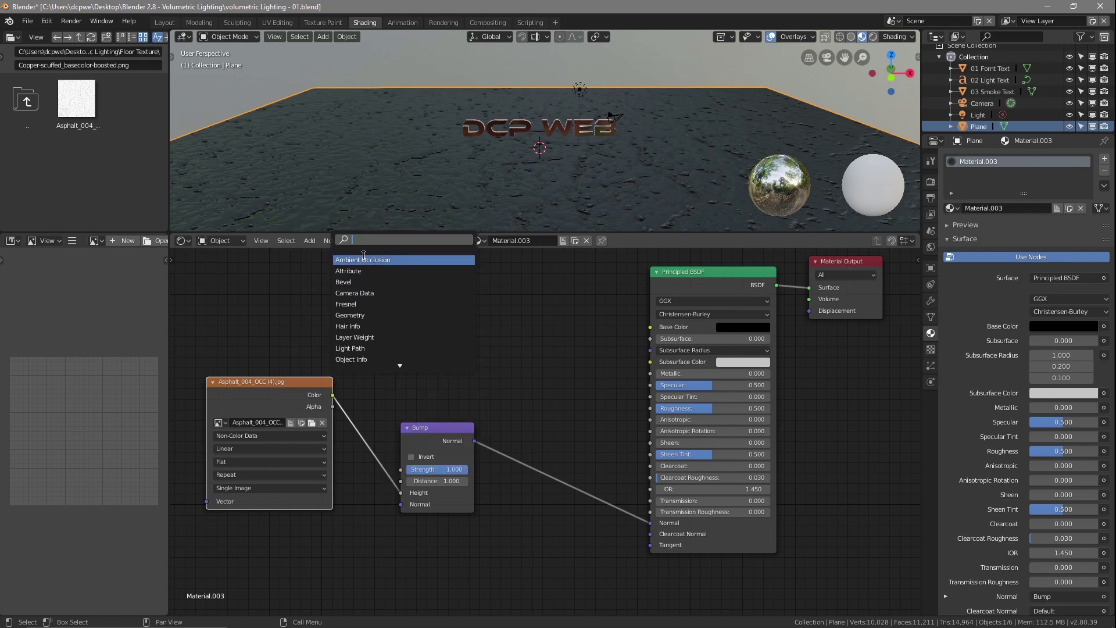
type("ramp")
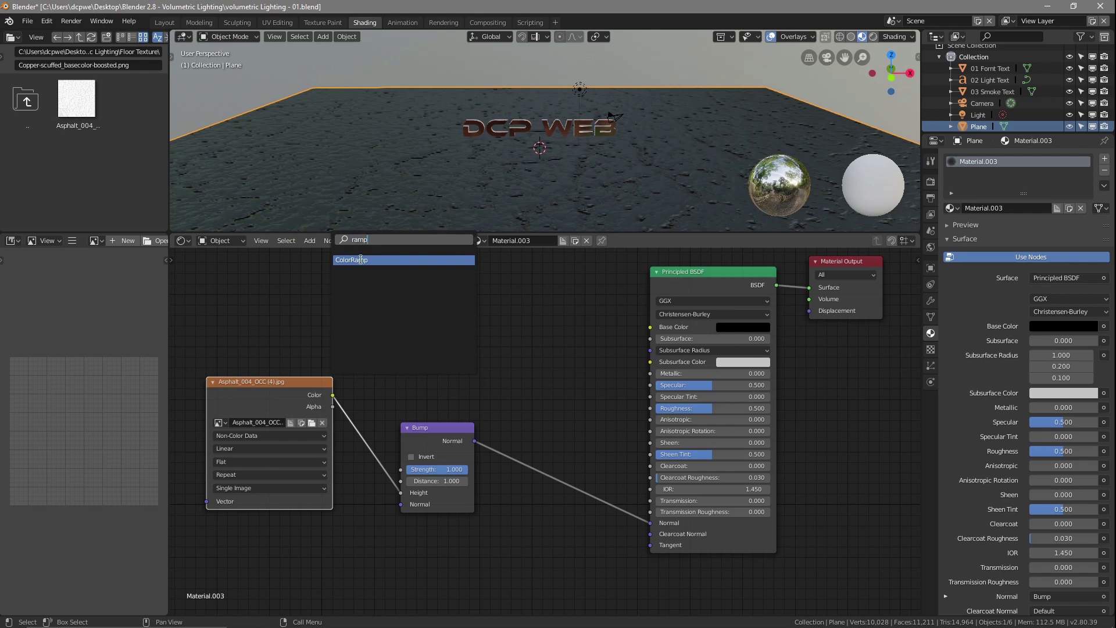
left_click(360, 259)
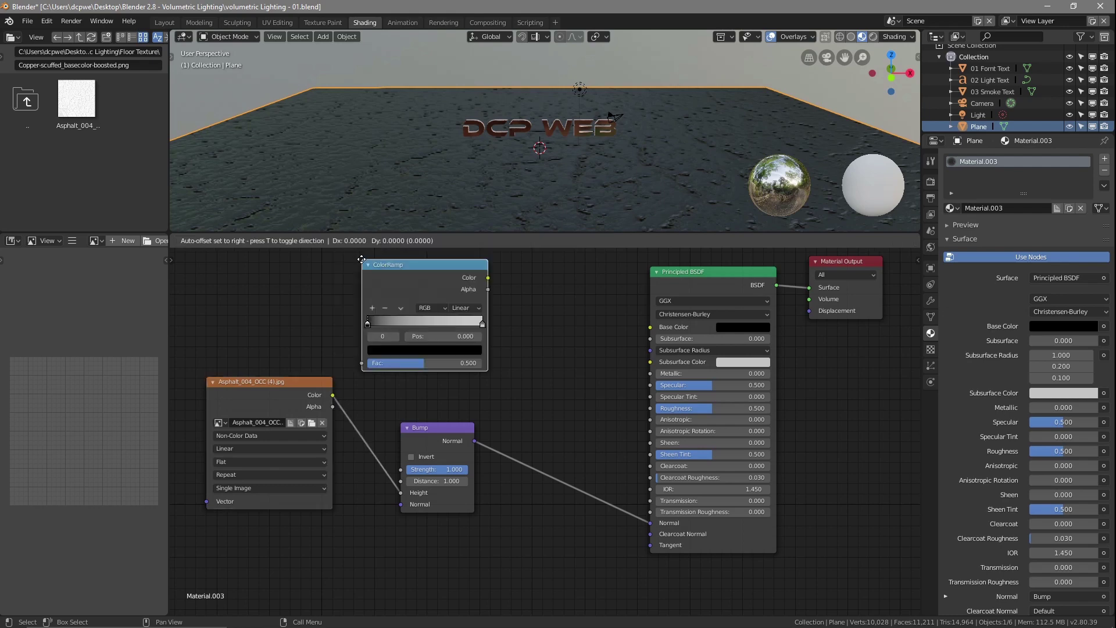
left_click(445, 270)
Add a Noise Texture node to the plane's material, placed before the ColorRamp.
key("shift+a")
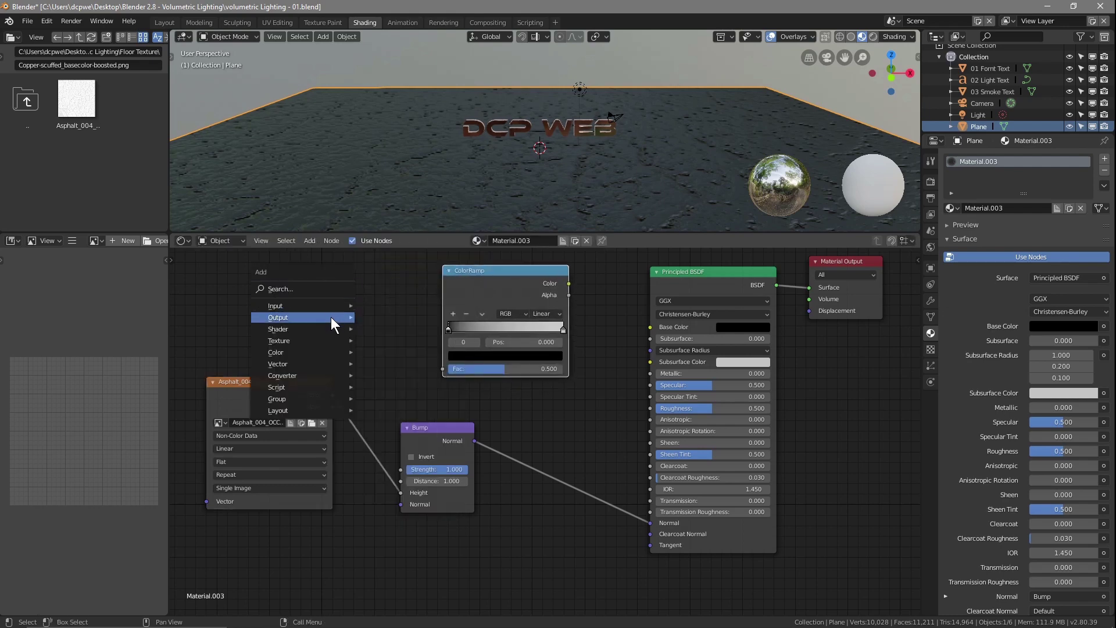
left_click(325, 289)
type("noi")
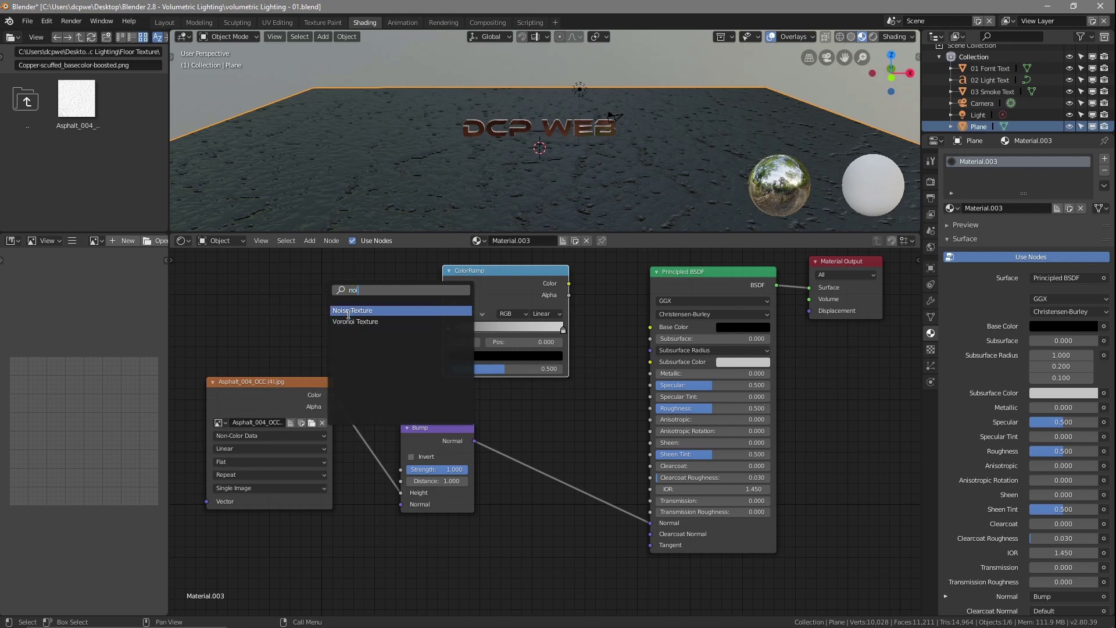
left_click(354, 309)
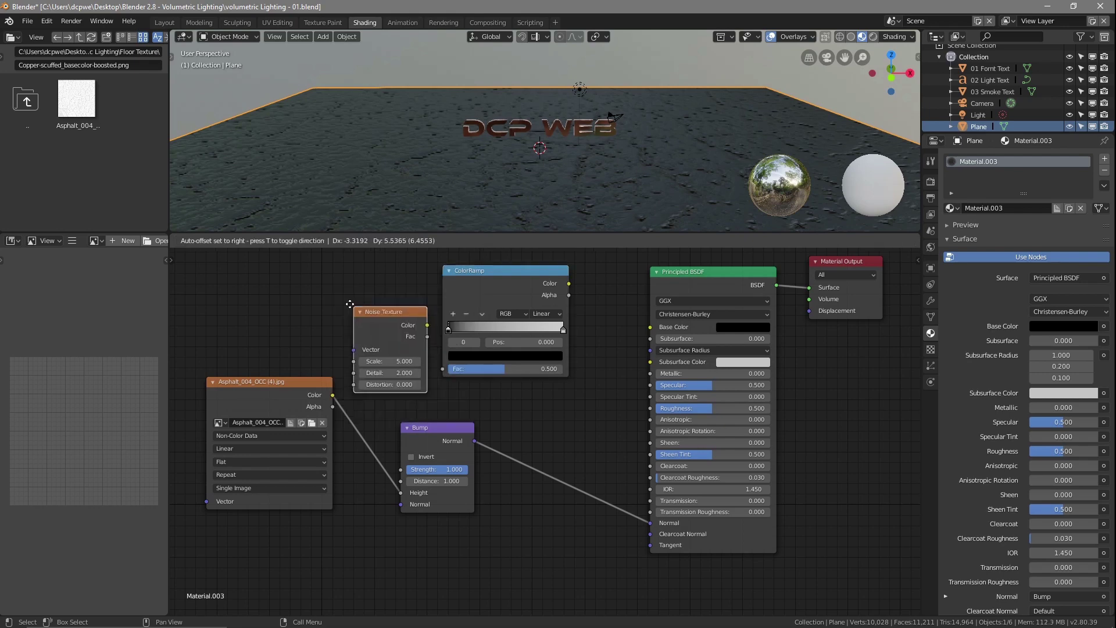
left_click(337, 286)
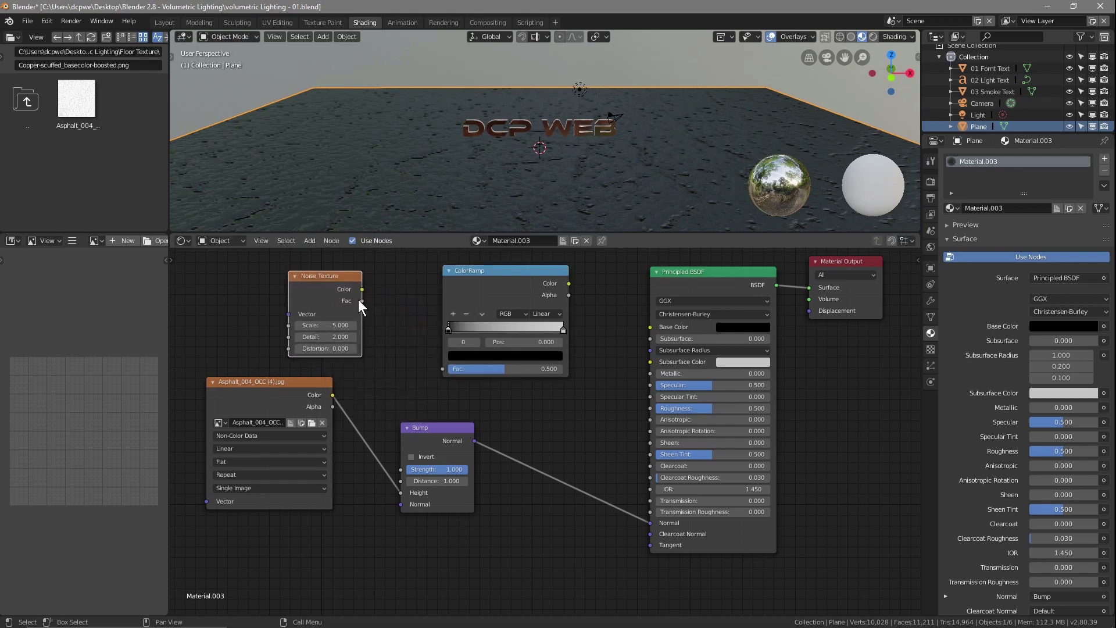
Connect the Noise Texture's Fac to the ColorRamp's Fac, and the ColorRamp's Color to the Principled BSDF's Roughness.
left_click_drag(361, 300, 405, 337)
left_click_drag(452, 372, 452, 372)
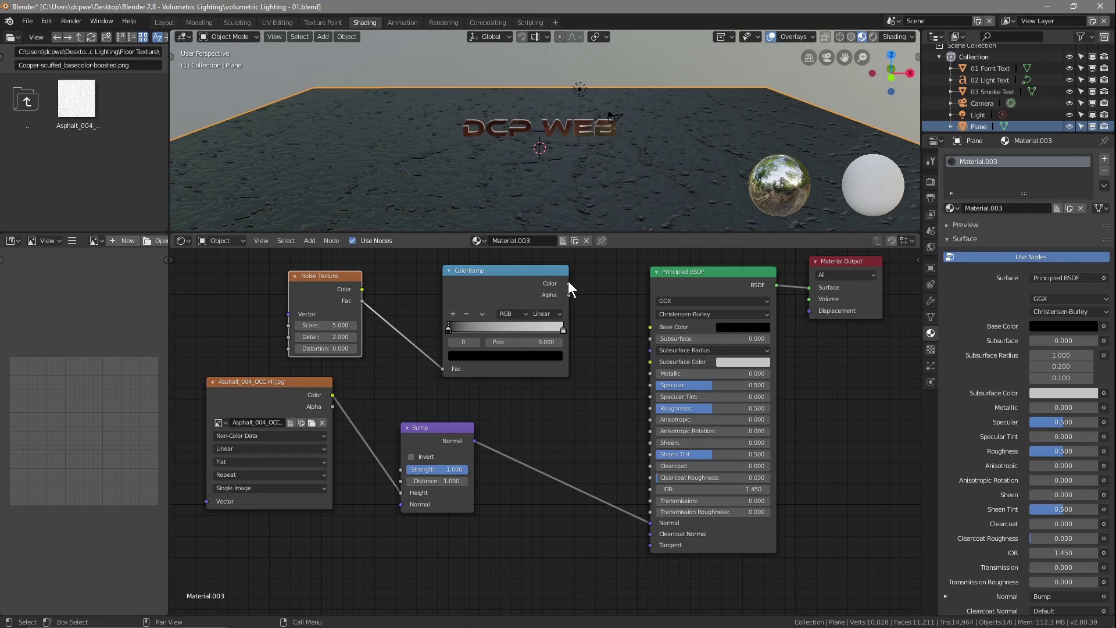
left_click_drag(567, 283, 648, 409)
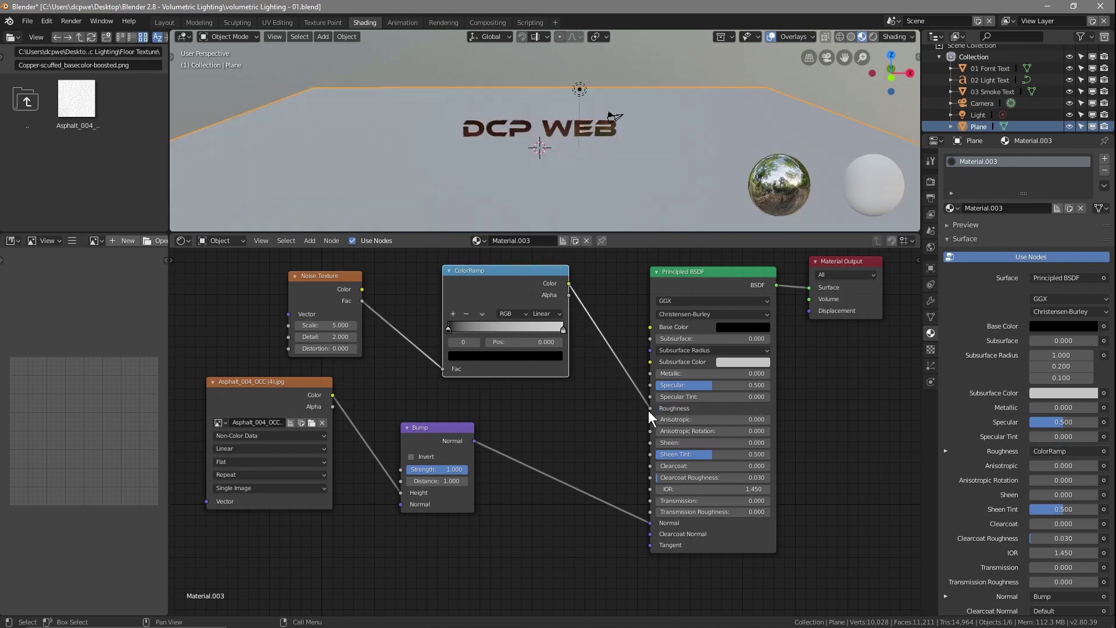
mouse_move(496, 197)
middle_mouse_down()
mouse_move(505, 191)
mouse_move(494, 195)
middle_mouse_up()
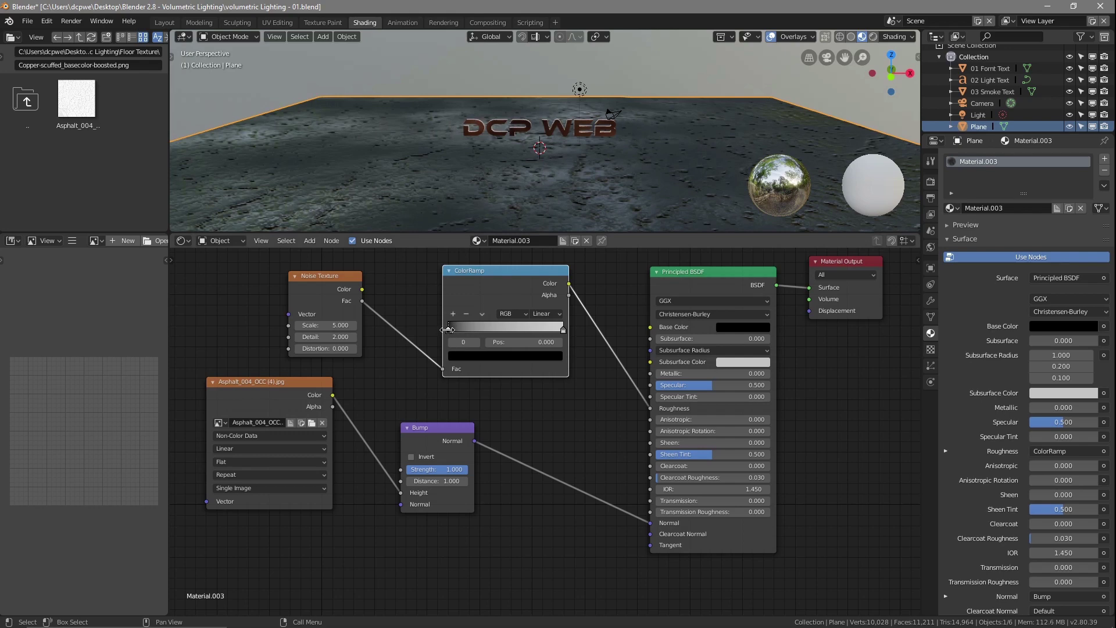
Set the Noise Texture's Scale to 19.2 and Detail to 5.1, and move the ColorRamp's black stop to position 0.392.
left_click_drag(323, 325, 361, 325)
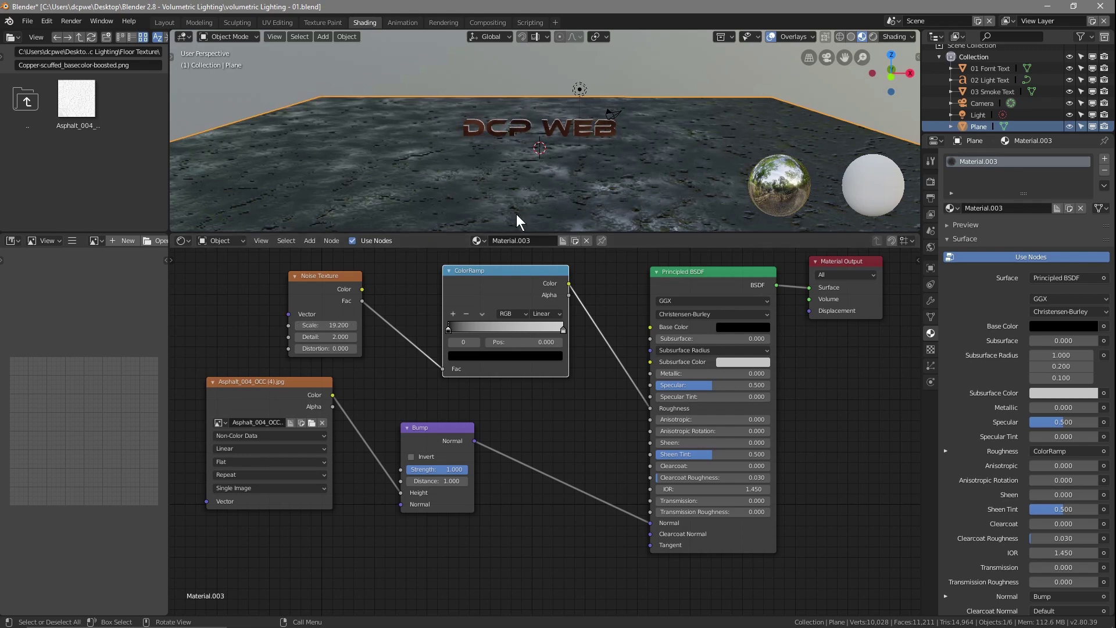
left_click_drag(325, 336, 351, 336)
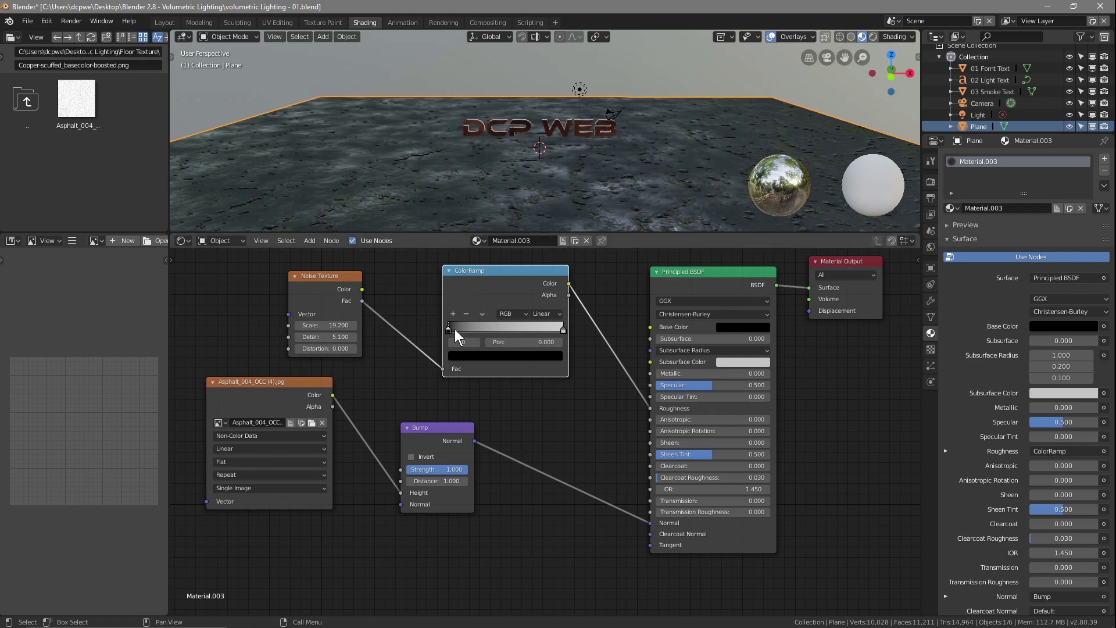
left_click_drag(444, 331, 493, 326)
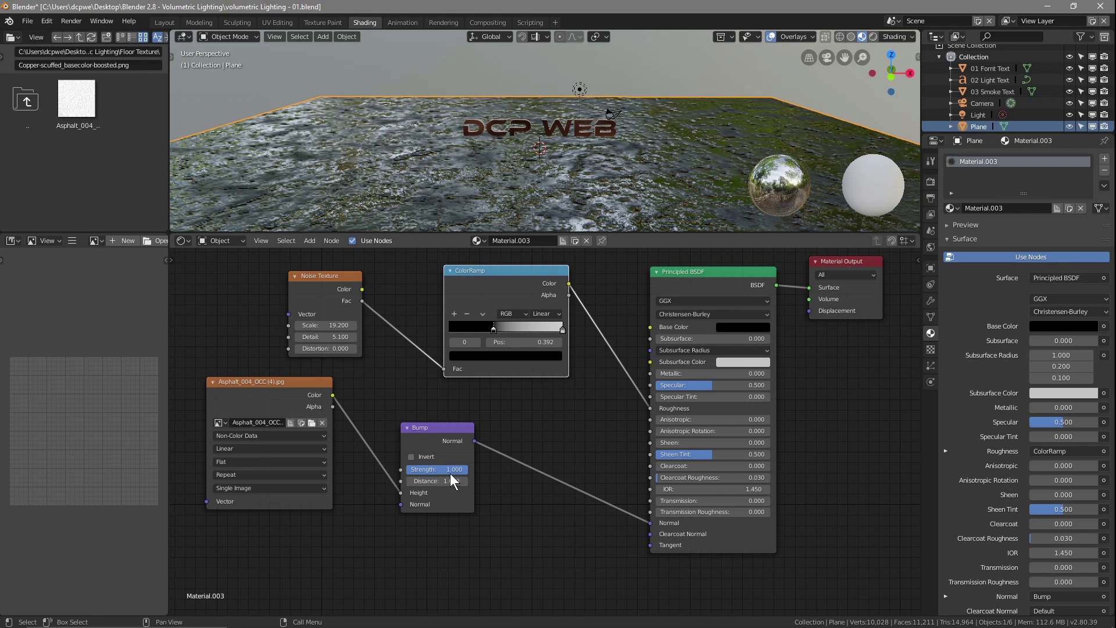
Lower the floor material's Bump Strength to 0.064.
left_click_drag(453, 469, 395, 468)
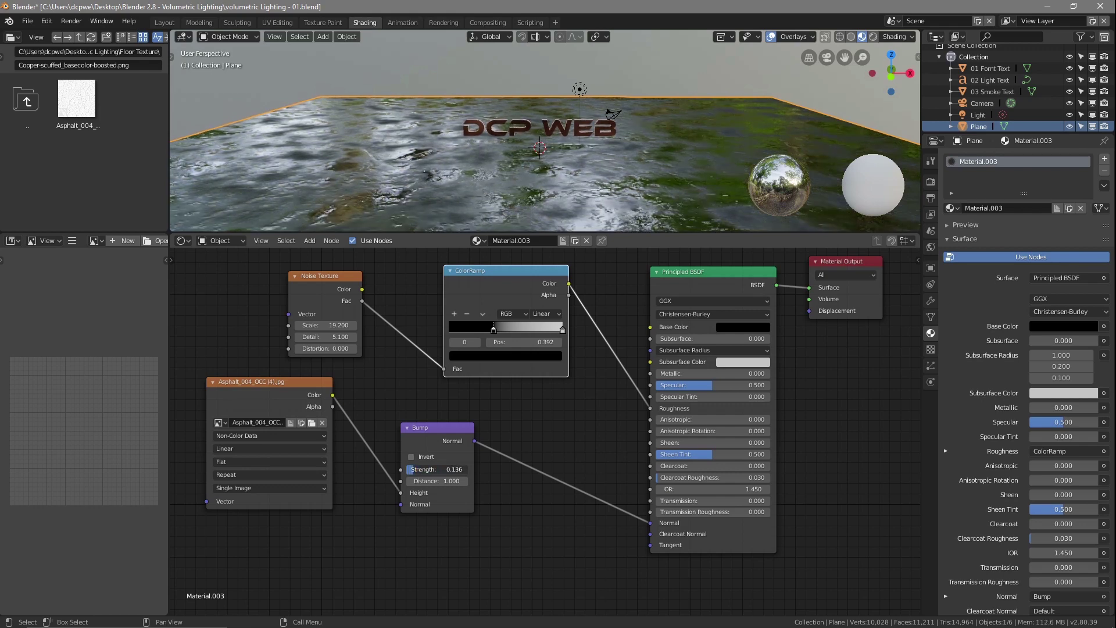
middle_click_drag(480, 213, 533, 197)
scroll(514, 194, "up", 4)
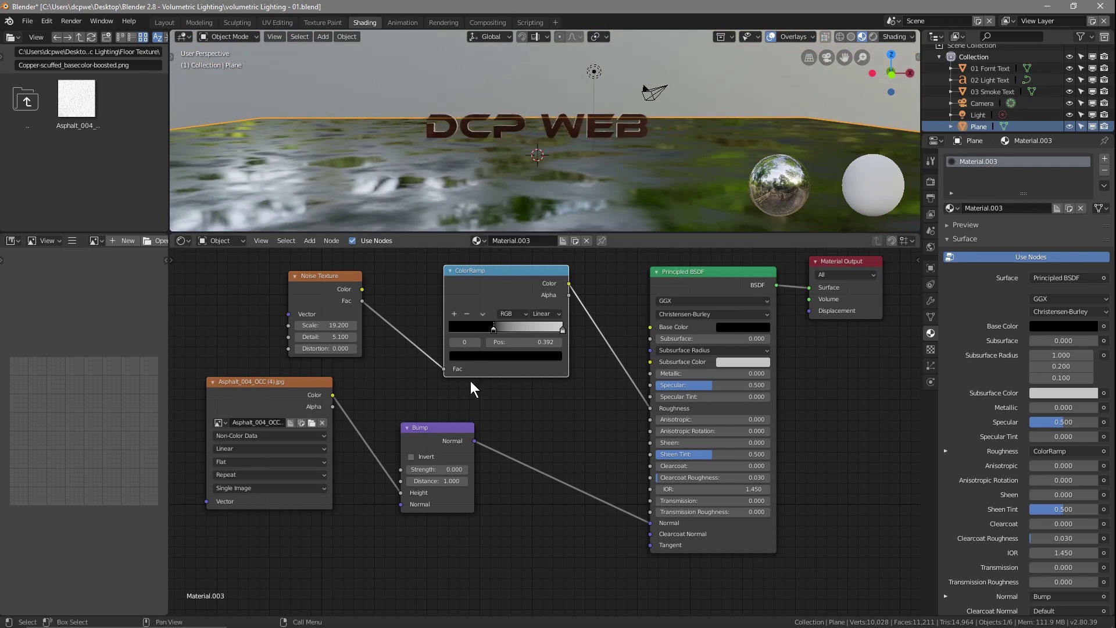
left_click_drag(427, 470, 433, 470)
left_click_drag(438, 469, 450, 469)
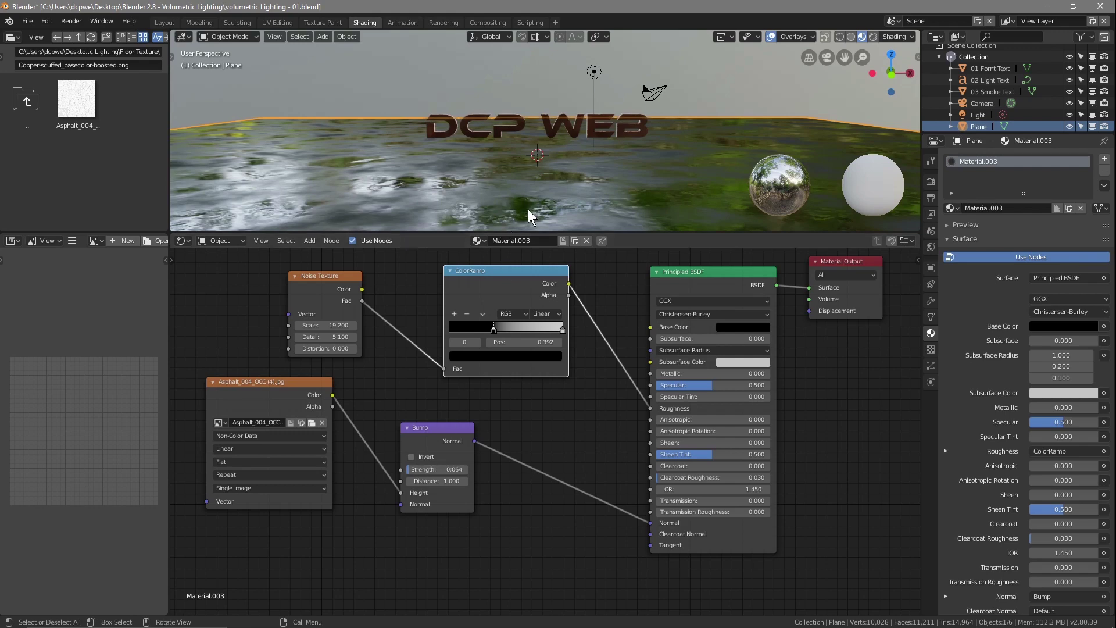
scroll(484, 190, "up", 4)
scroll(500, 225, "down", 4)
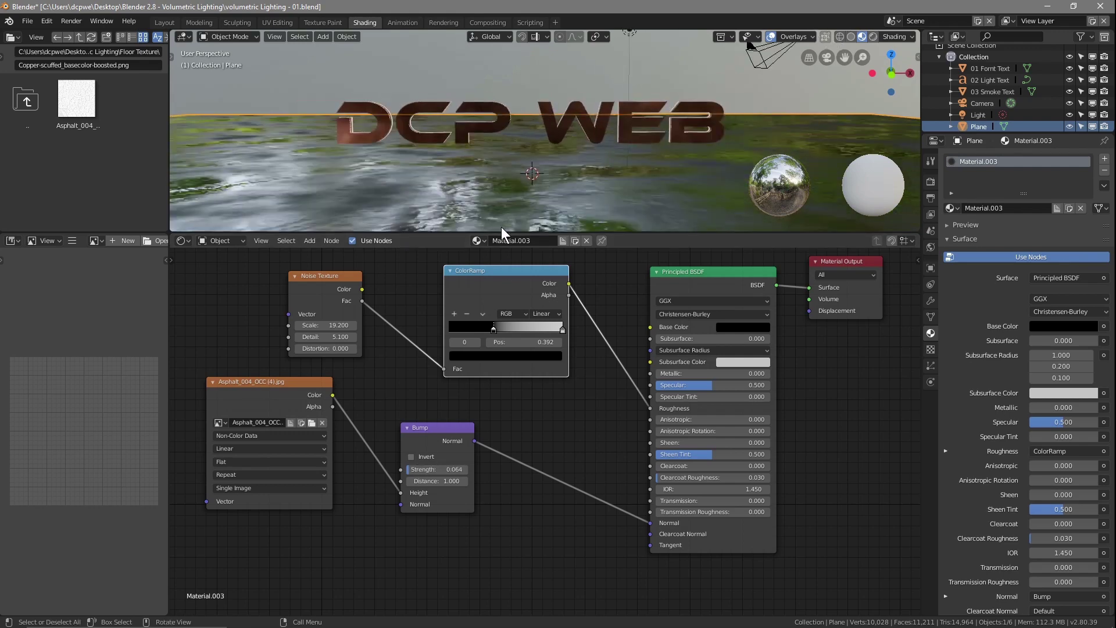
mouse_move(532, 212)
middle_mouse_down()
mouse_move(513, 201)
mouse_move(533, 198)
mouse_move(529, 207)
middle_mouse_up()
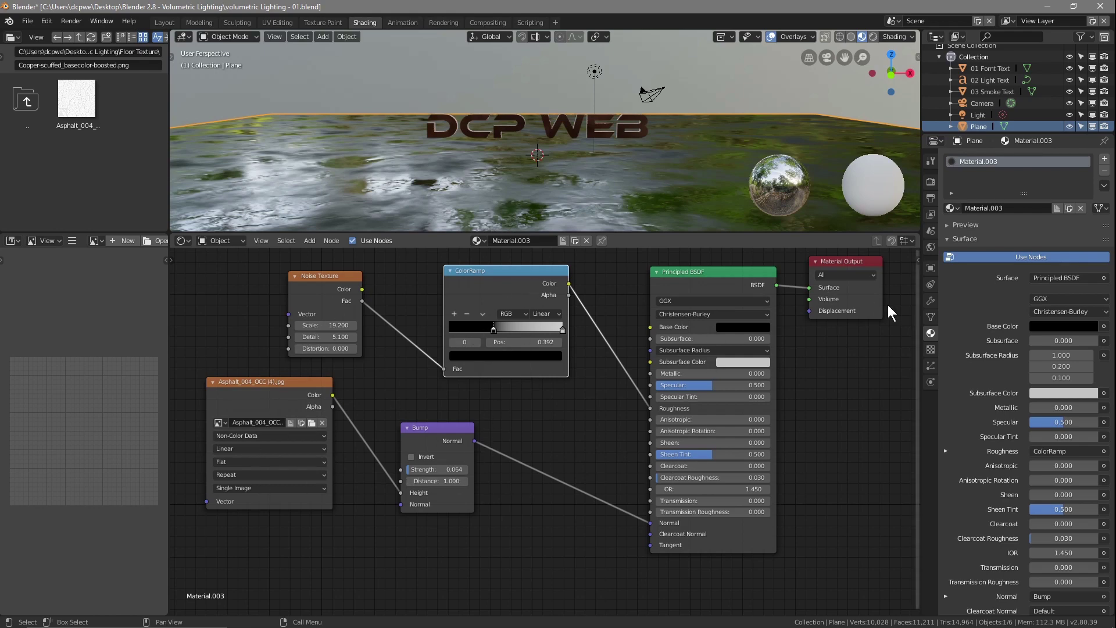
Select the front DCP WEB text to show its copper material nodes, and save the Blender file.
left_click(520, 121)
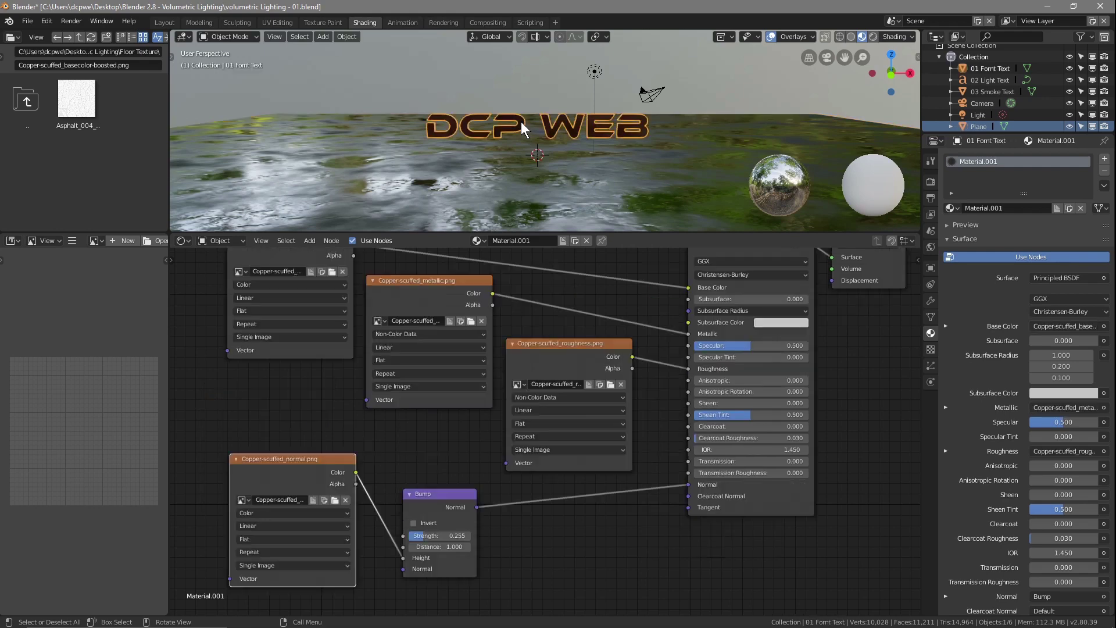
middle_click_drag(343, 416, 350, 441)
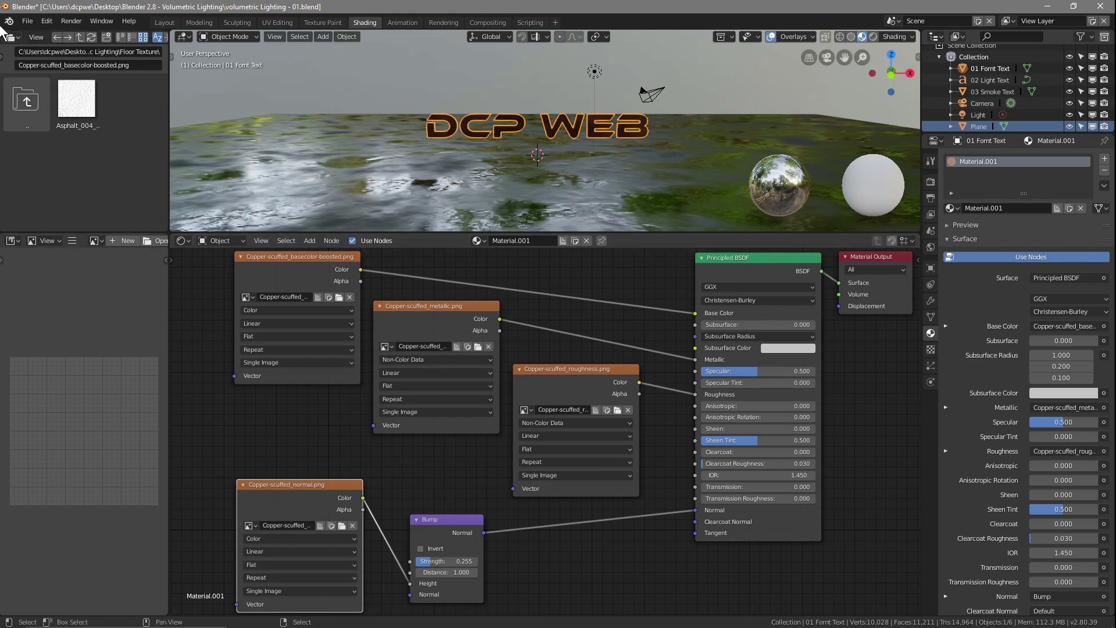
left_click(27, 20)
left_click(42, 110)
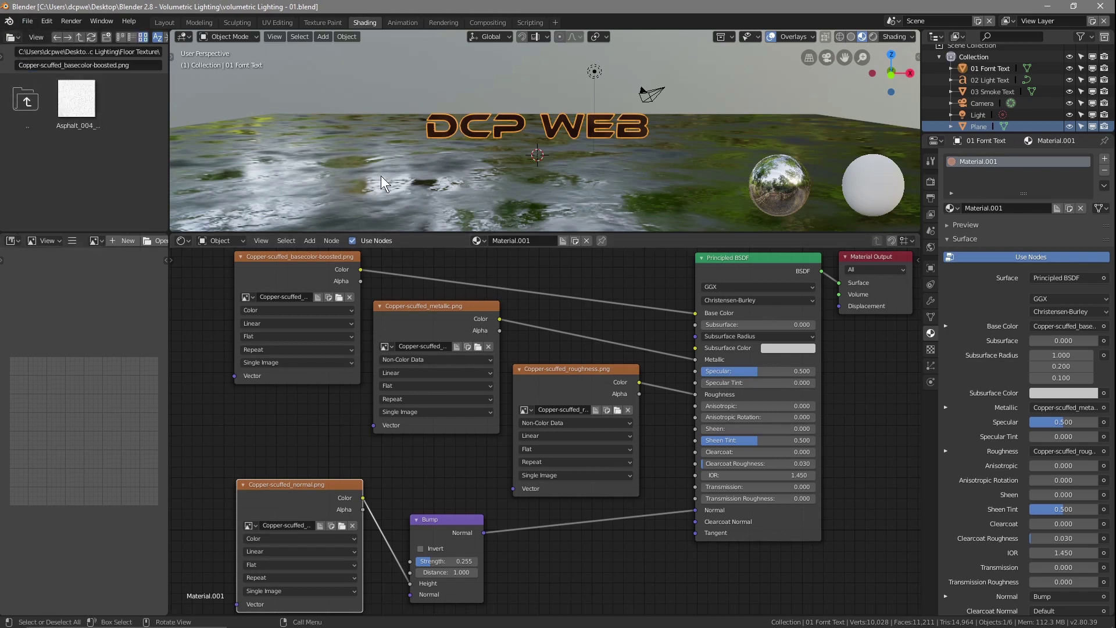
Switch to the Layout workspace and, in front view, move the Light onto the vertical centre line and down to the text's height.
left_click(160, 22)
middle_click_drag(462, 325, 507, 376)
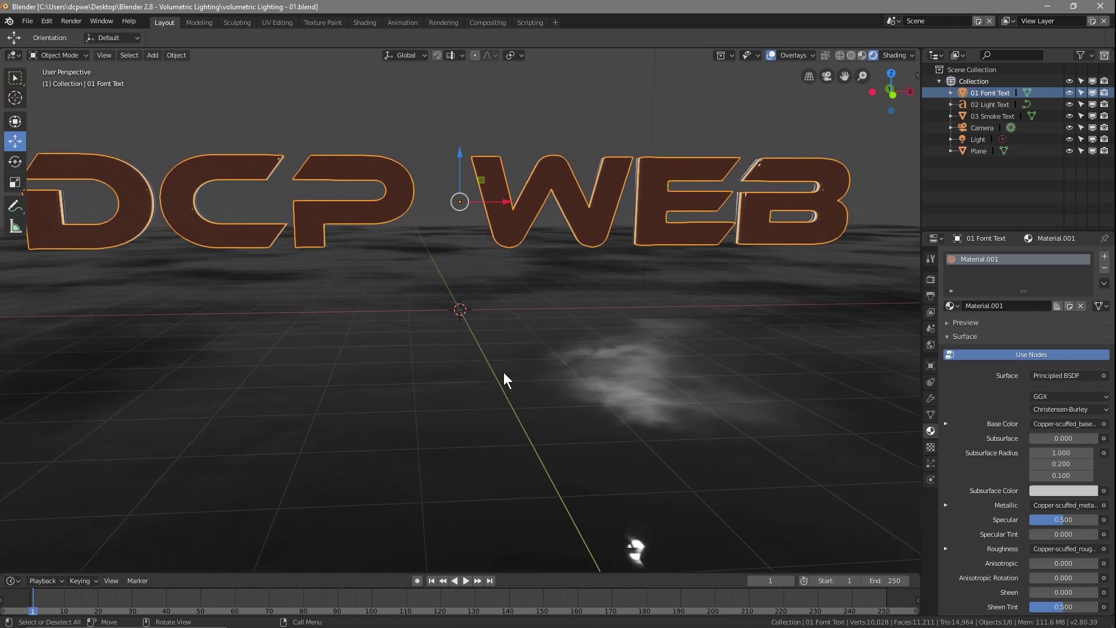
scroll(507, 374, "down", 3)
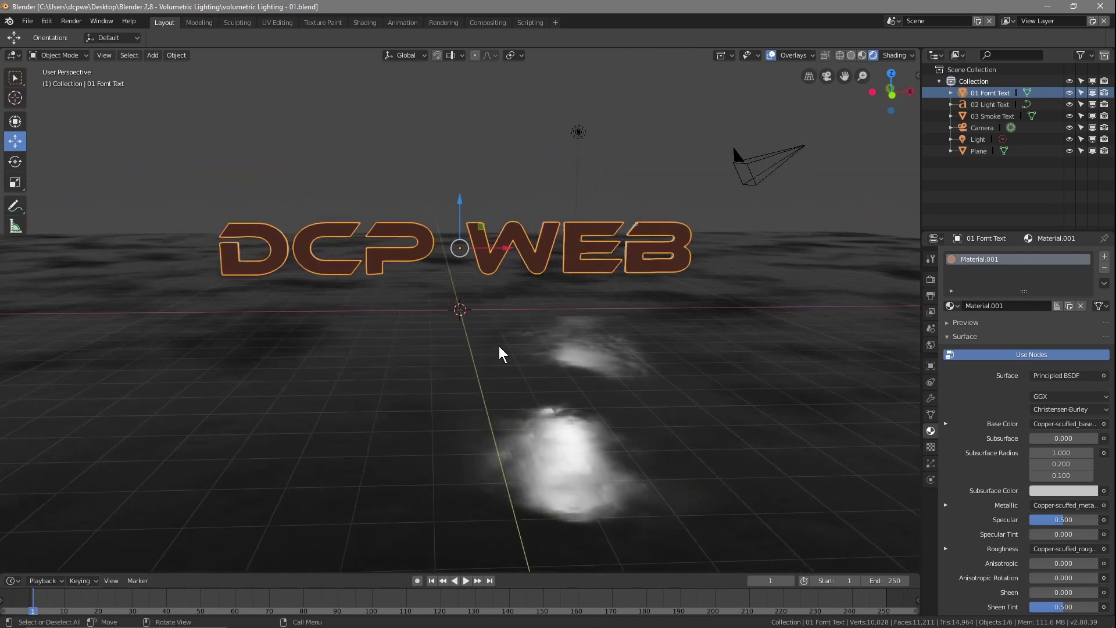
key("KP_7")
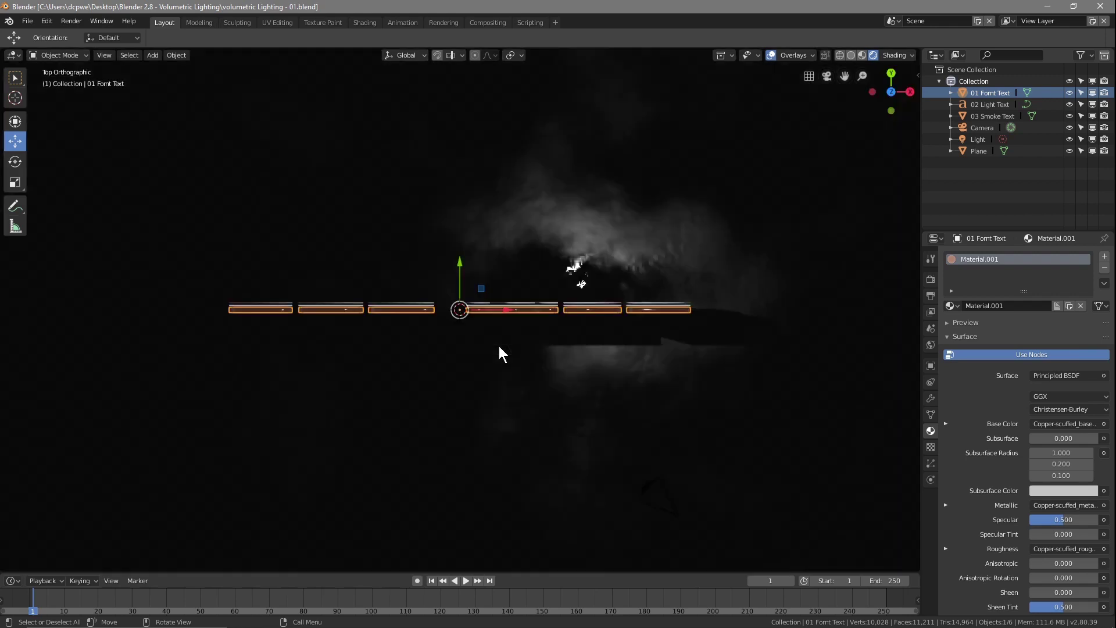
key("KP_1")
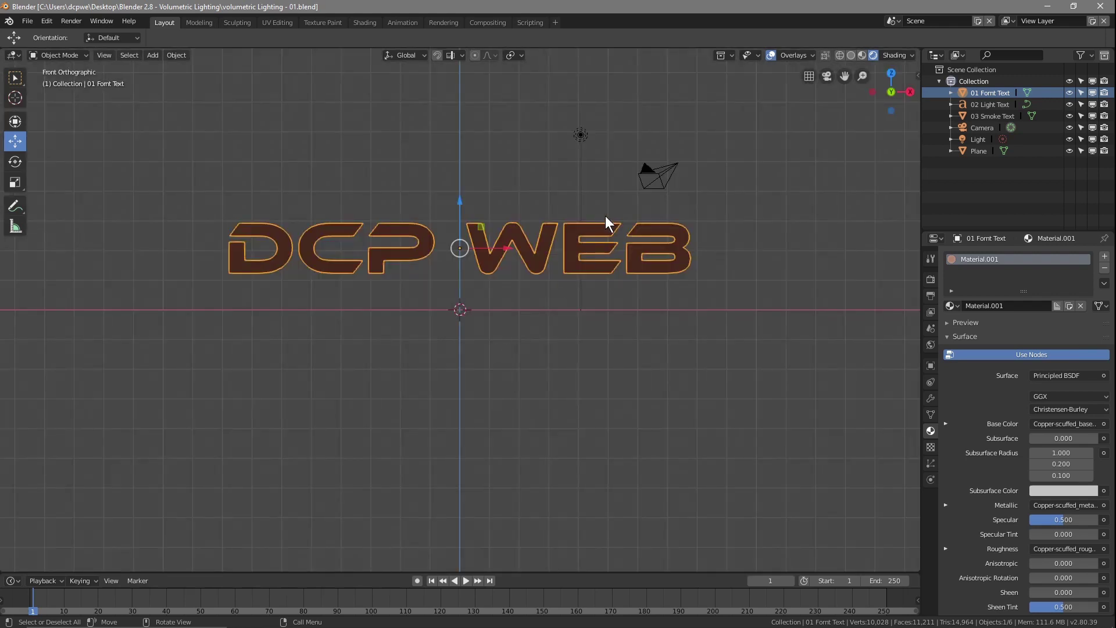
left_click(581, 135)
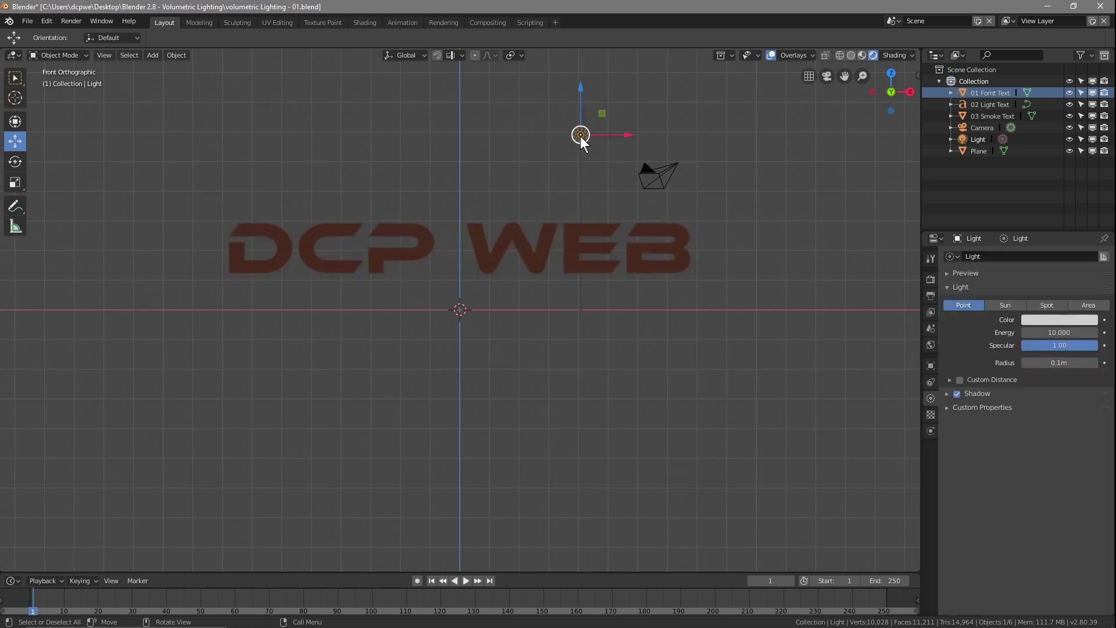
left_click_drag(608, 134, 497, 147)
left_click_drag(456, 91, 452, 169)
mouse_move(487, 209)
left_mouse_down()
mouse_move(473, 207)
mouse_move(489, 211)
left_mouse_up()
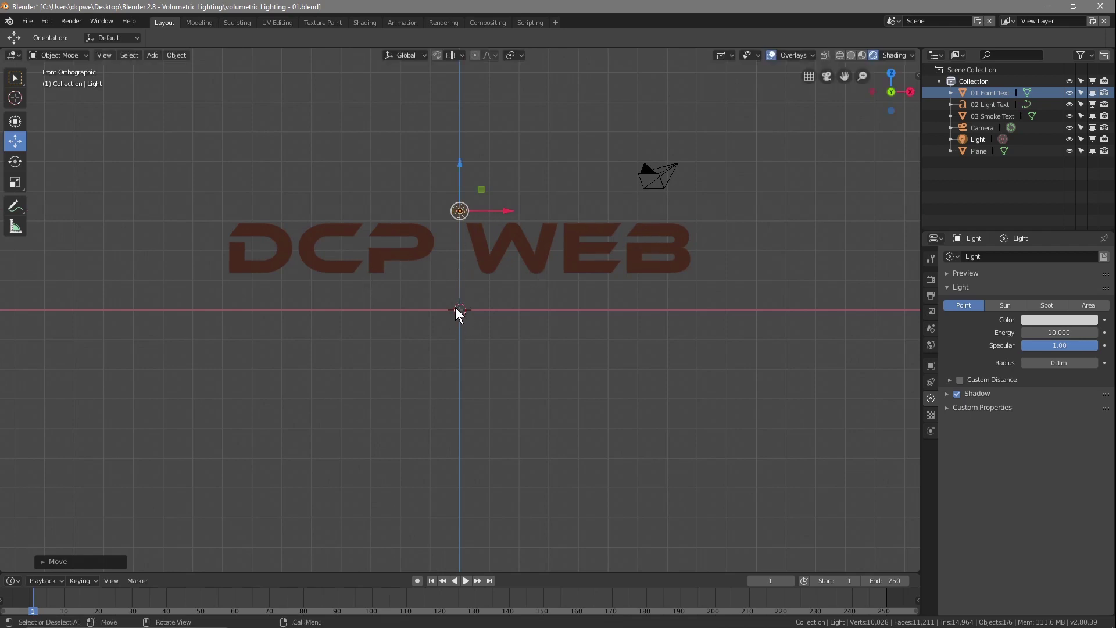
left_click_drag(461, 161, 458, 190)
Select the front DCP WEB text and shift it slightly along the positive X axis.
left_click(492, 260)
left_click_drag(498, 251, 511, 246)
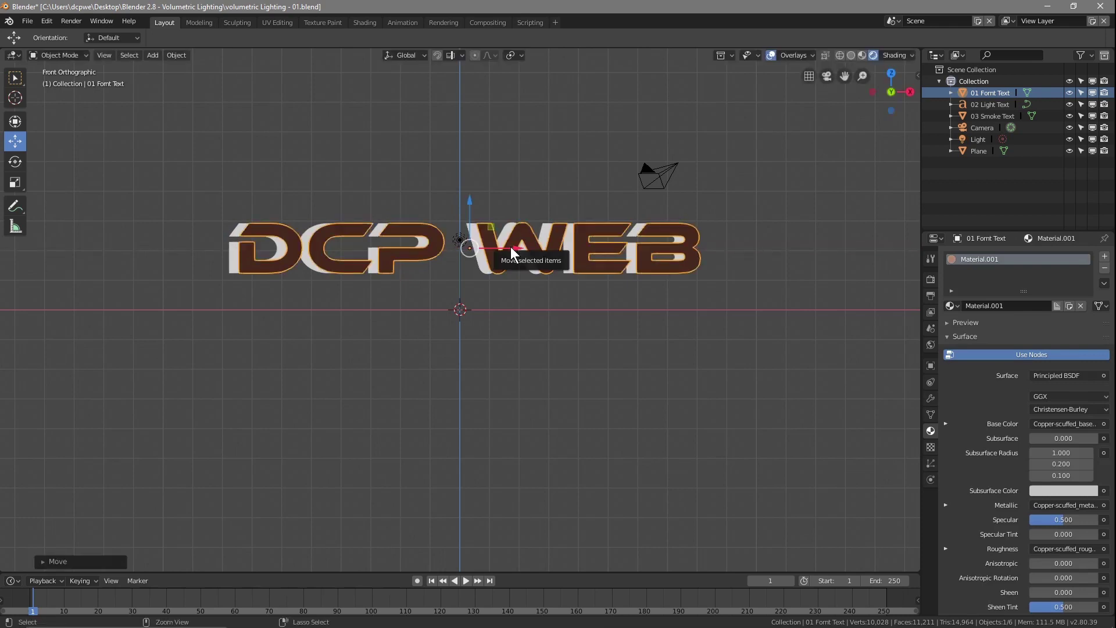
Undo the front text's move, and shift all three DCP WEB text layers together about 0.27 m along the positive X axis.
key("ctrl+z")
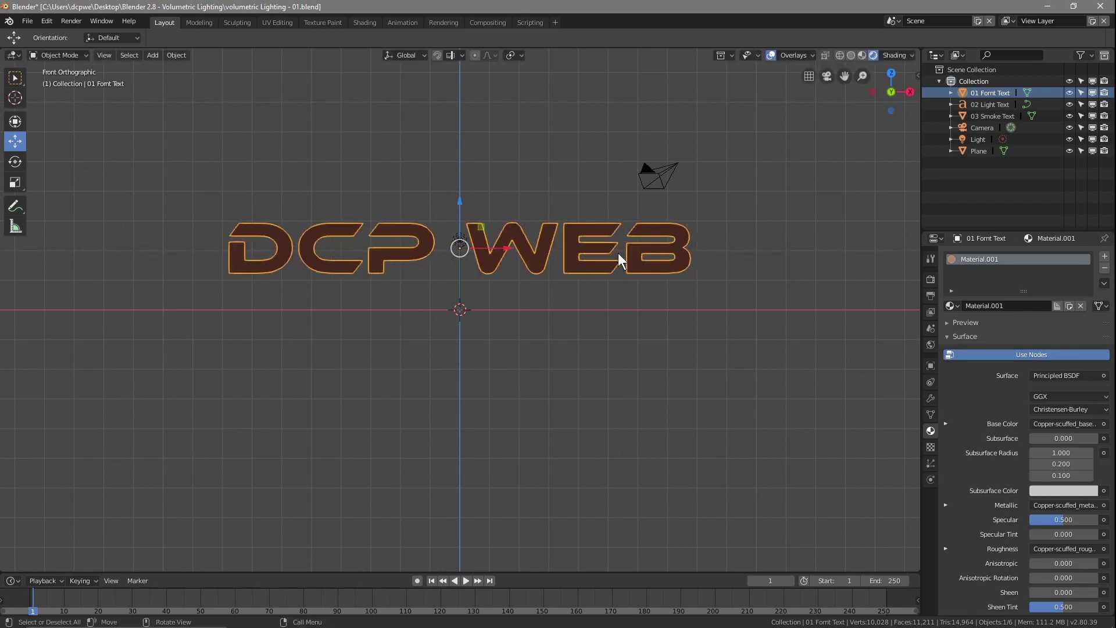
left_click(995, 104, "ctrl")
left_click(996, 113, "ctrl")
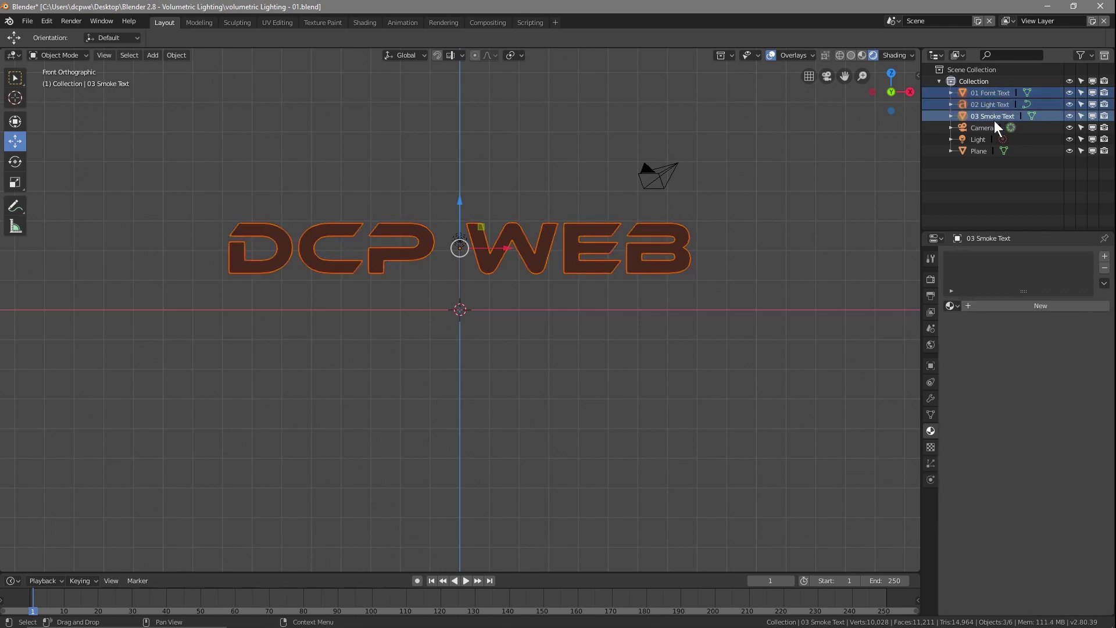
key("g")
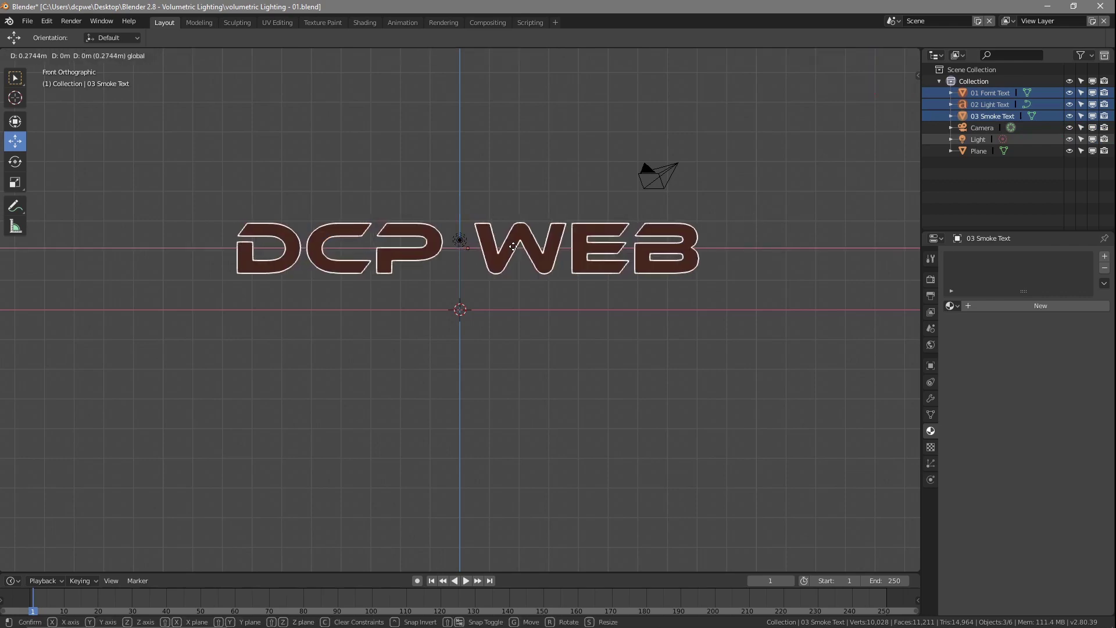
left_click(514, 247)
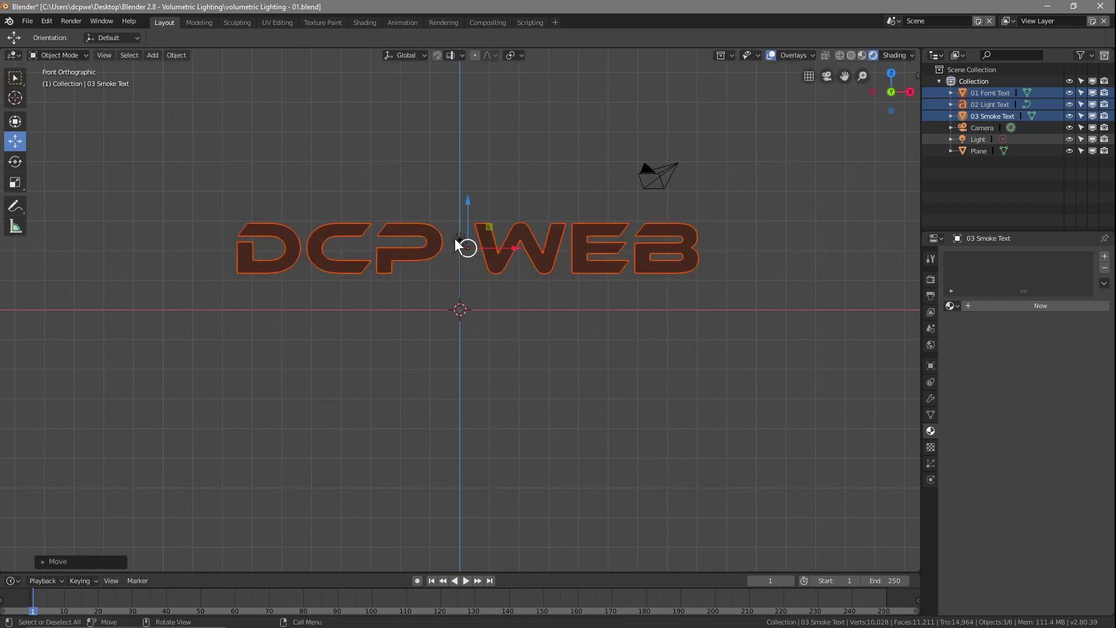
left_click(464, 288)
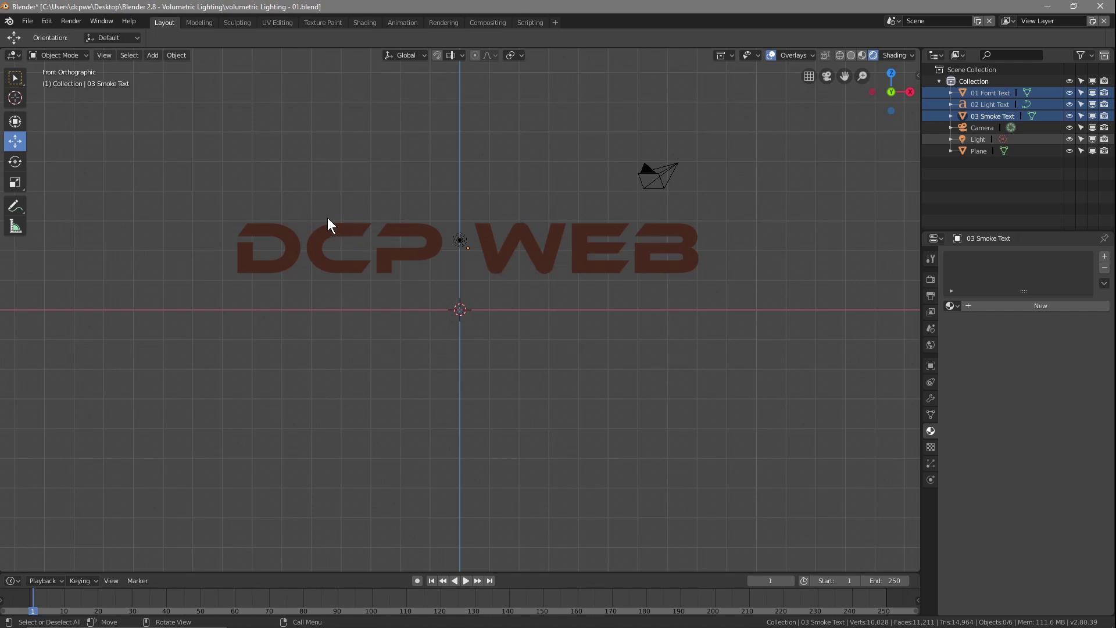
Select the Light at the centre of the text and duplicate it twice in place.
left_click(458, 239)
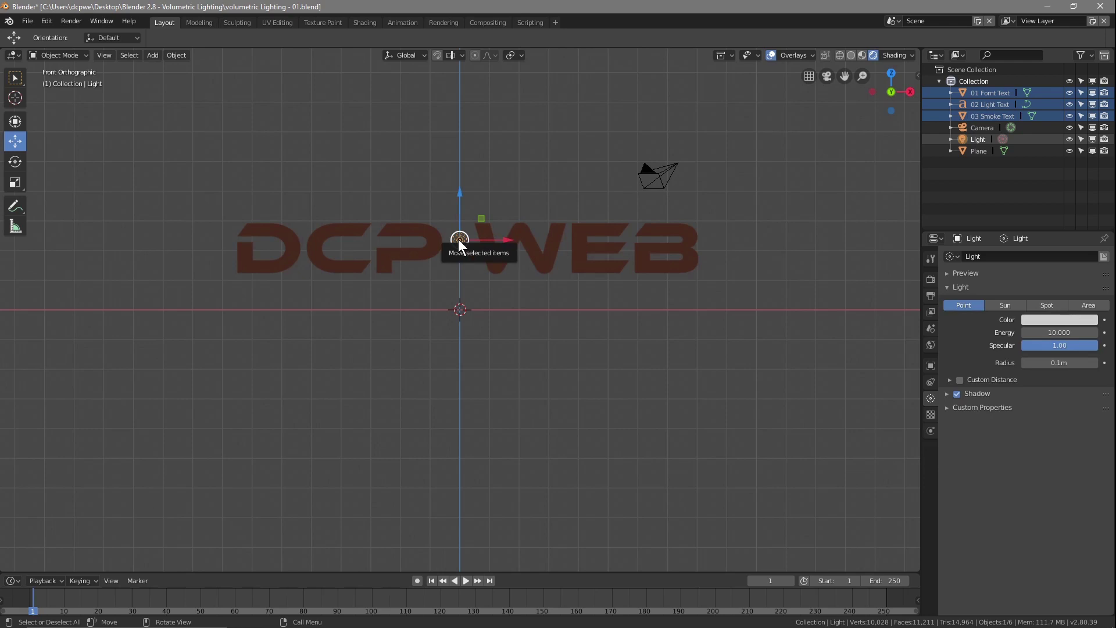
left_click(982, 139)
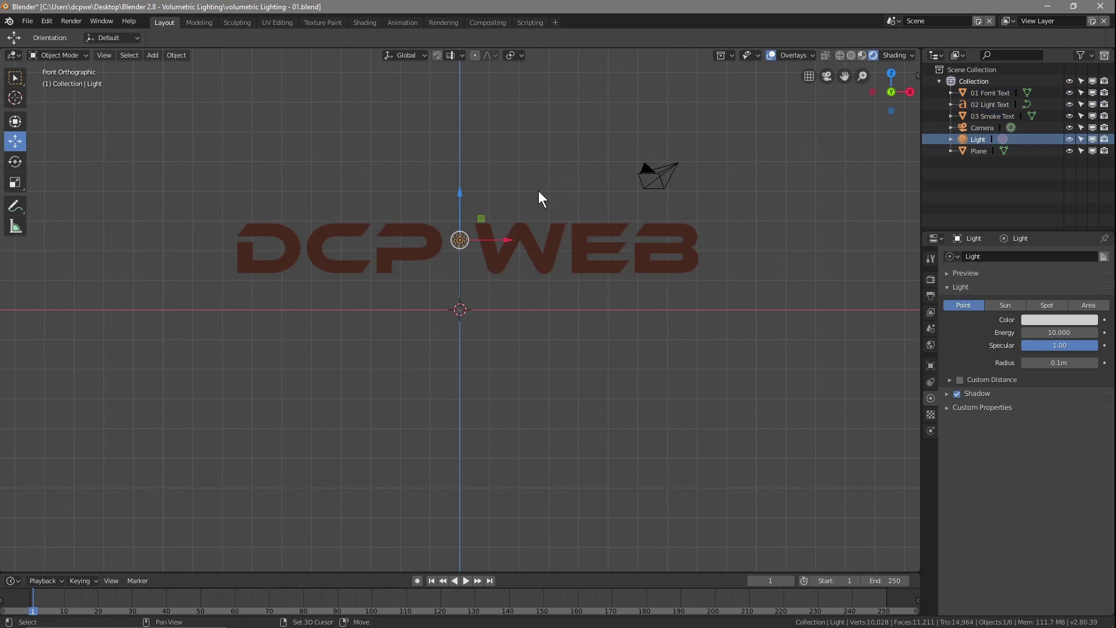
key("shift+d")
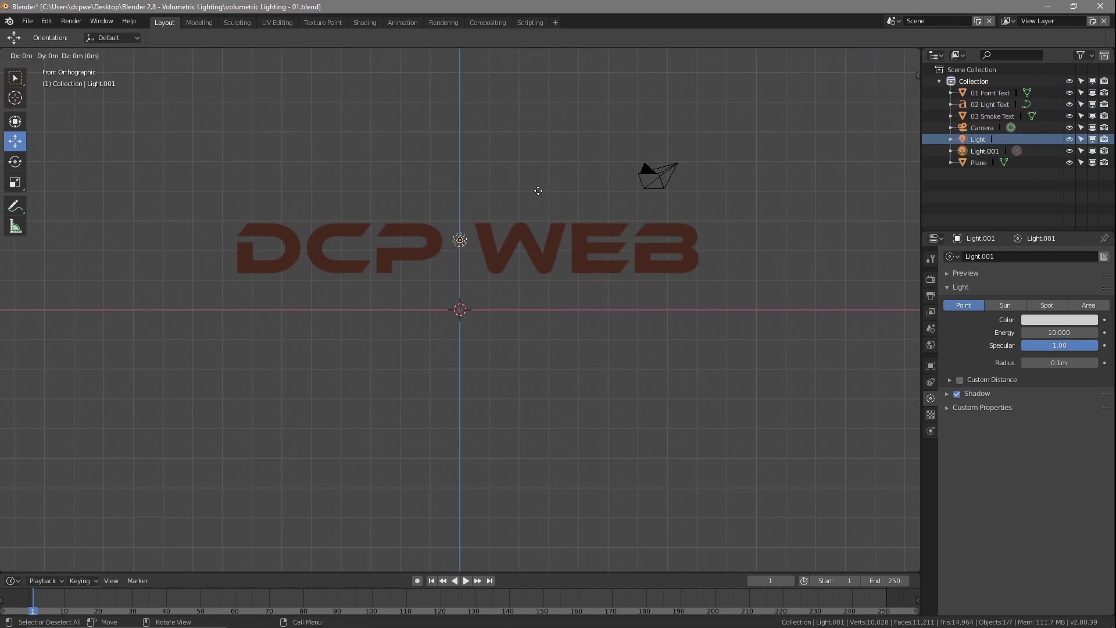
right_click(539, 229)
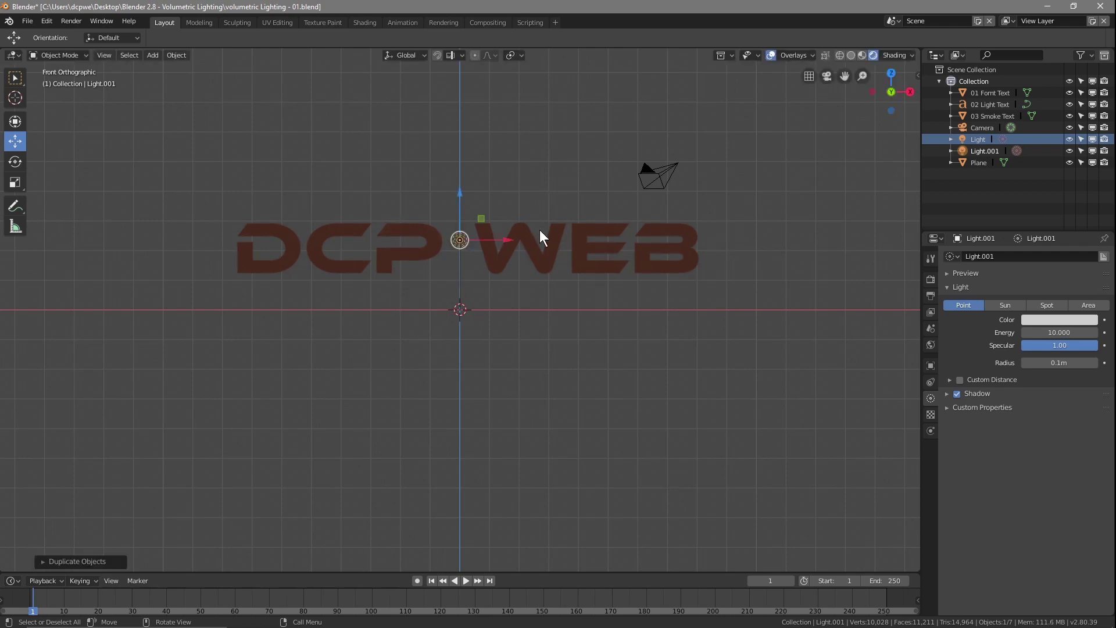
key("shift+d")
right_click(540, 229)
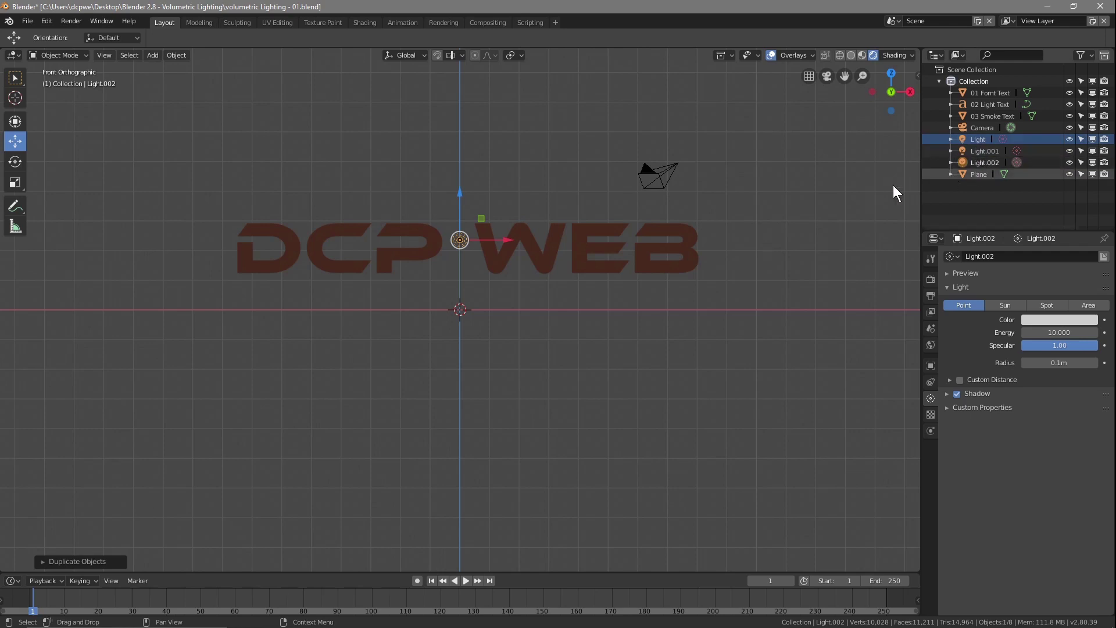
Move the first duplicate, Light.001, beyond the text's left end and above it, to about X -9.94 m, Z 6.30 m.
left_click(980, 138)
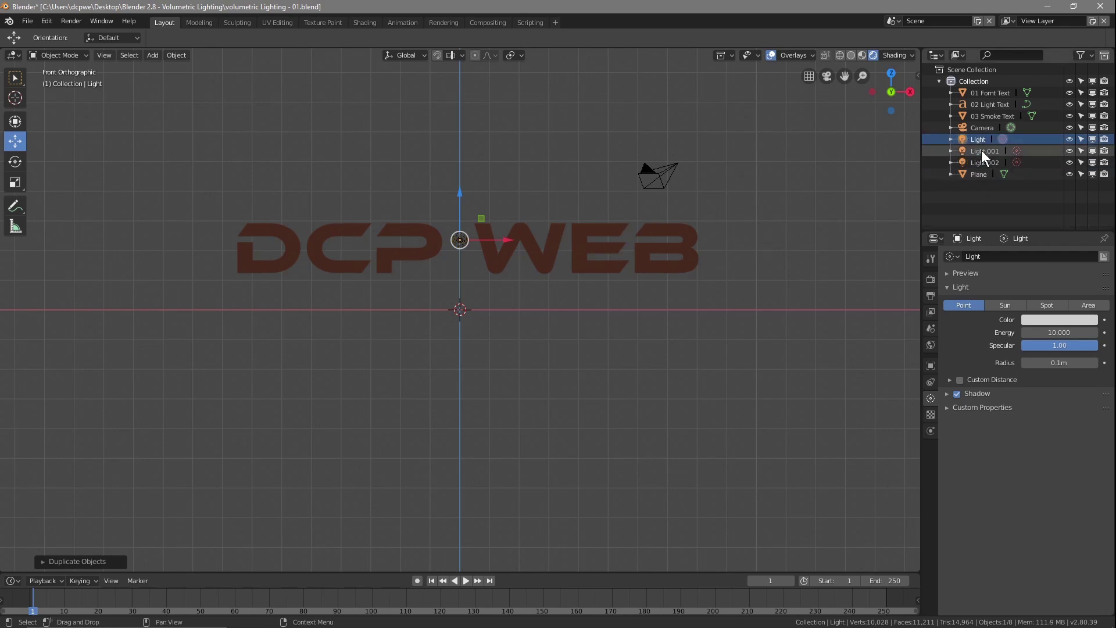
left_click(981, 150)
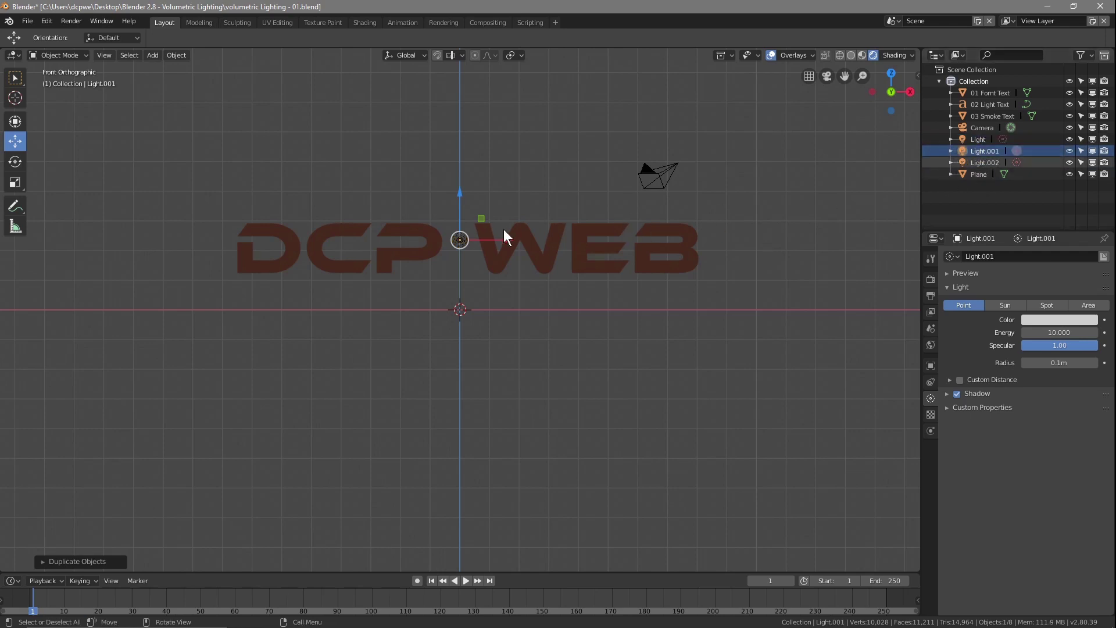
key("g")
left_click_drag(265, 241, 195, 242)
left_click_drag(164, 196, 157, 80)
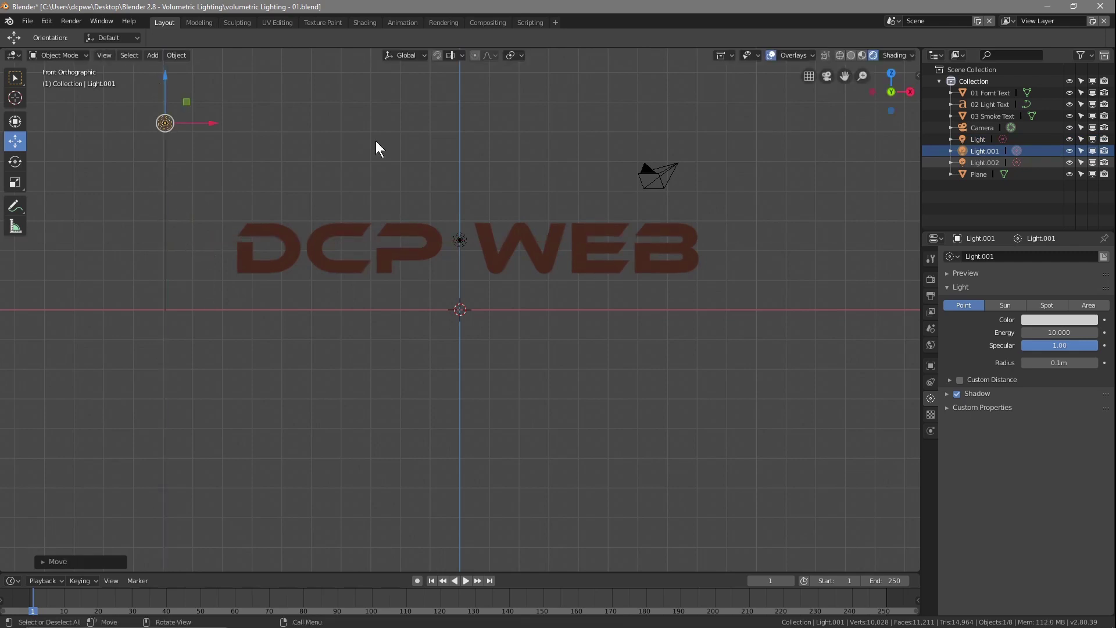
Move Light.002 beyond the text's right end and above it, to about X 9.31 m, Z 6.41 m.
left_click(981, 162)
left_click_drag(500, 240, 770, 243)
left_click_drag(736, 194, 731, 80)
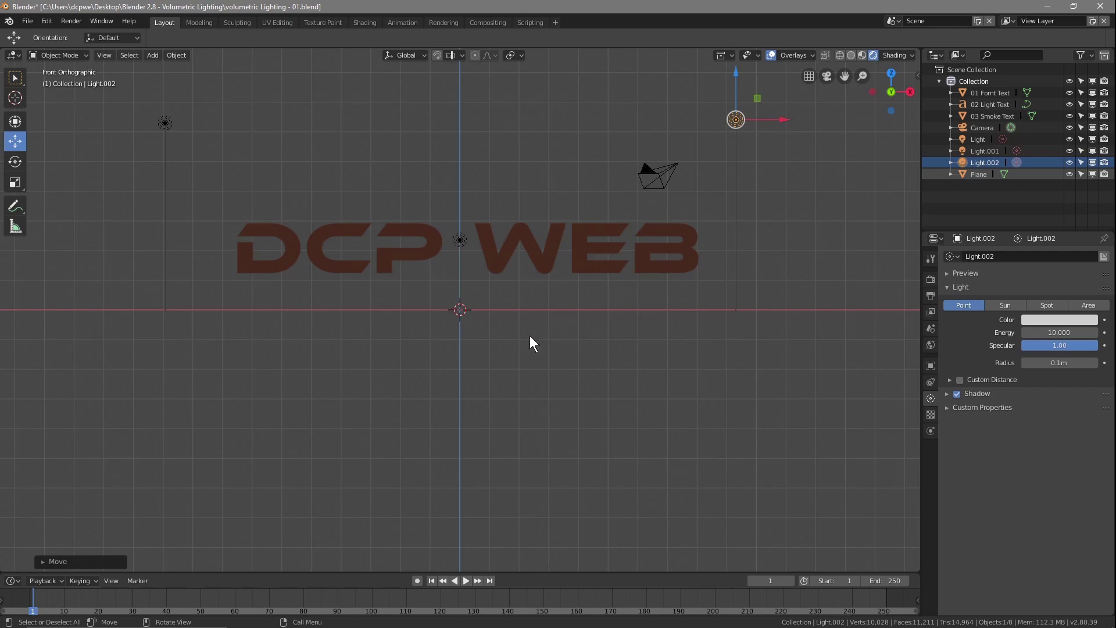
Align the camera to a slightly raised perspective view of the text and floor, and turn on Lock Camera to View.
middle_click_drag(429, 336, 541, 364)
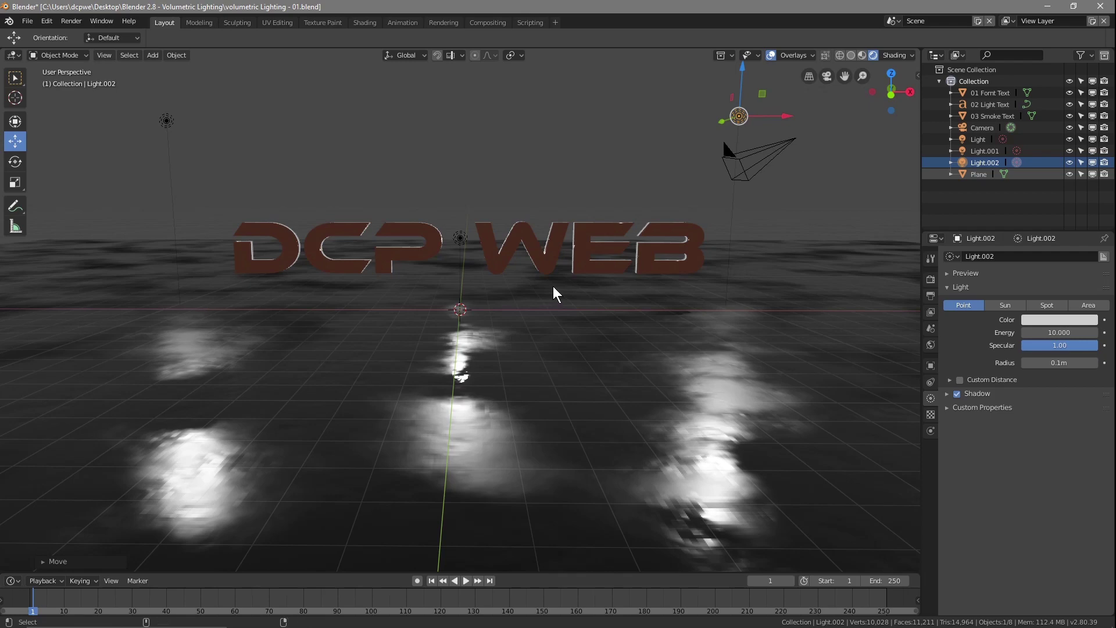
key("ctrl+alt+KP_0")
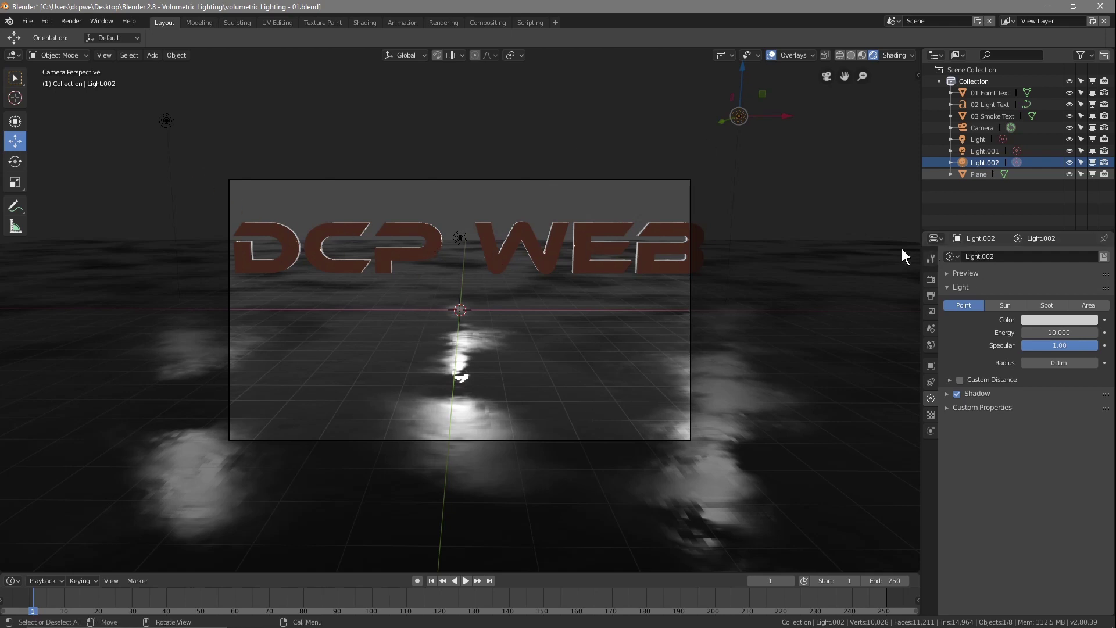
key("n")
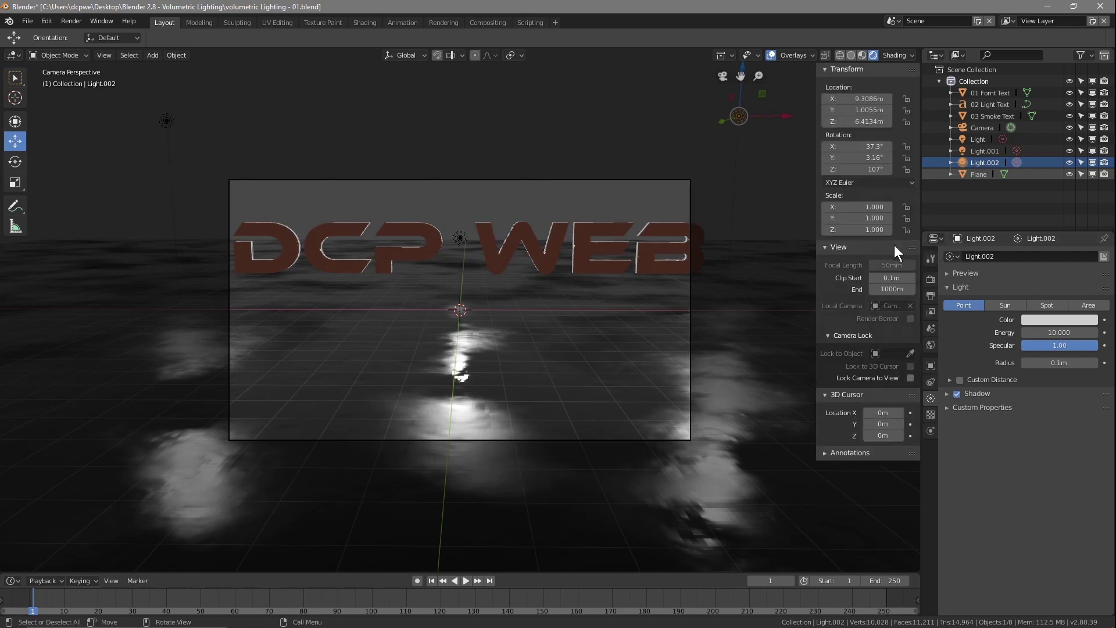
left_click(908, 379)
Nudge Light.002 outward and up to about X 9.73 m, Y 1.08 m, Z 6.82 m.
key("g")
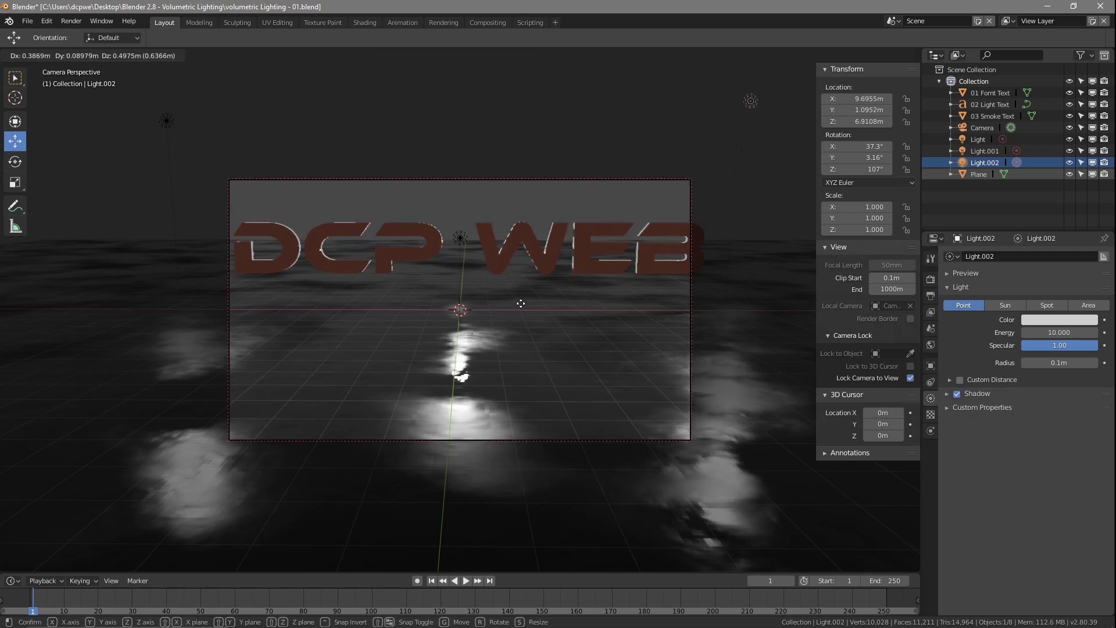
left_click(520, 306)
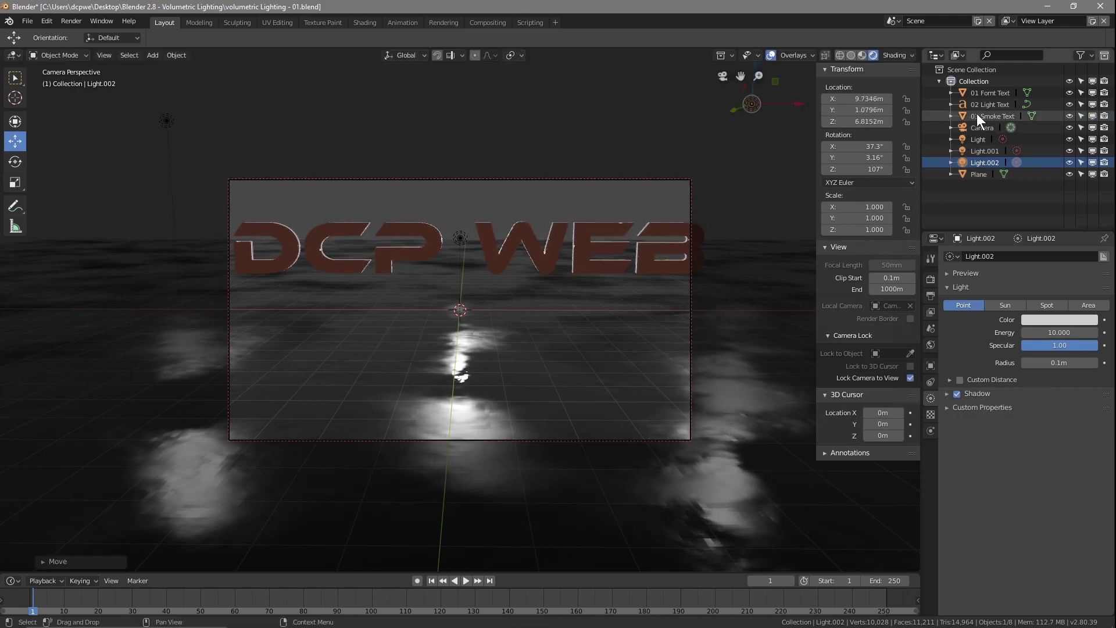
Select the Camera, move it back until the whole DCP WEB text is in frame, and lower its angle to about 84.4° X rotation.
left_click(984, 127)
key("g")
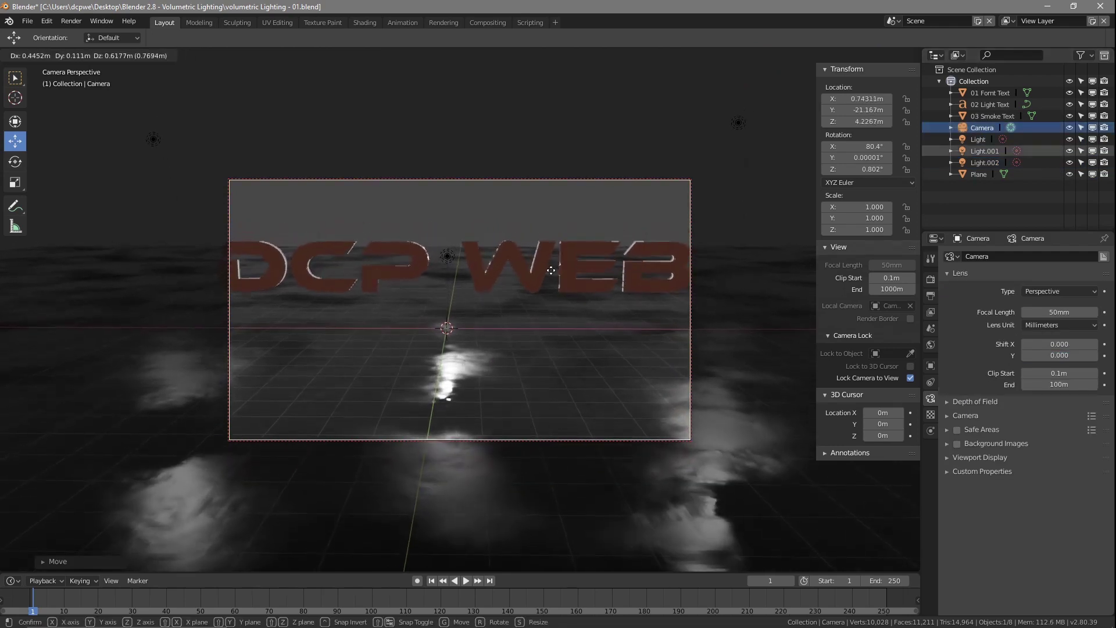
left_click(509, 314)
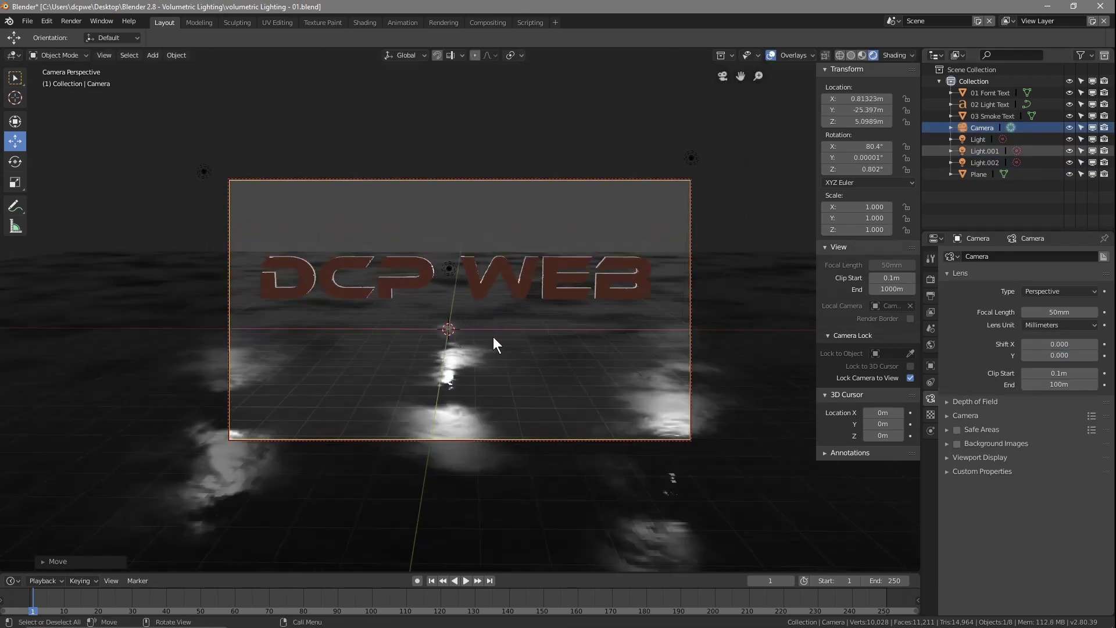
key("g")
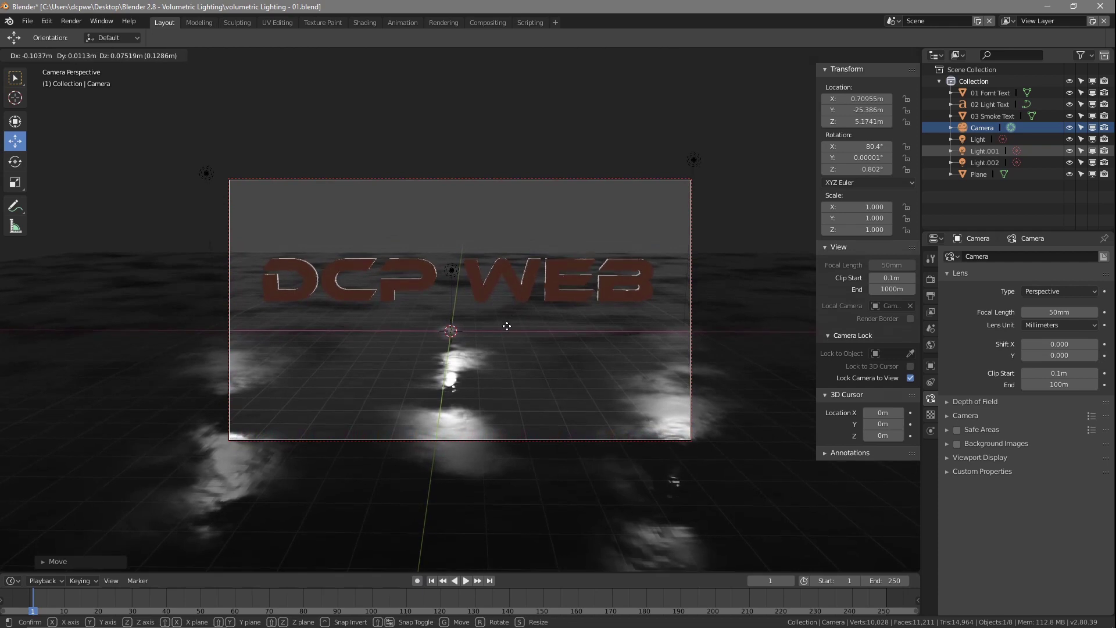
left_click(507, 326)
middle_click_drag(536, 334, 536, 329)
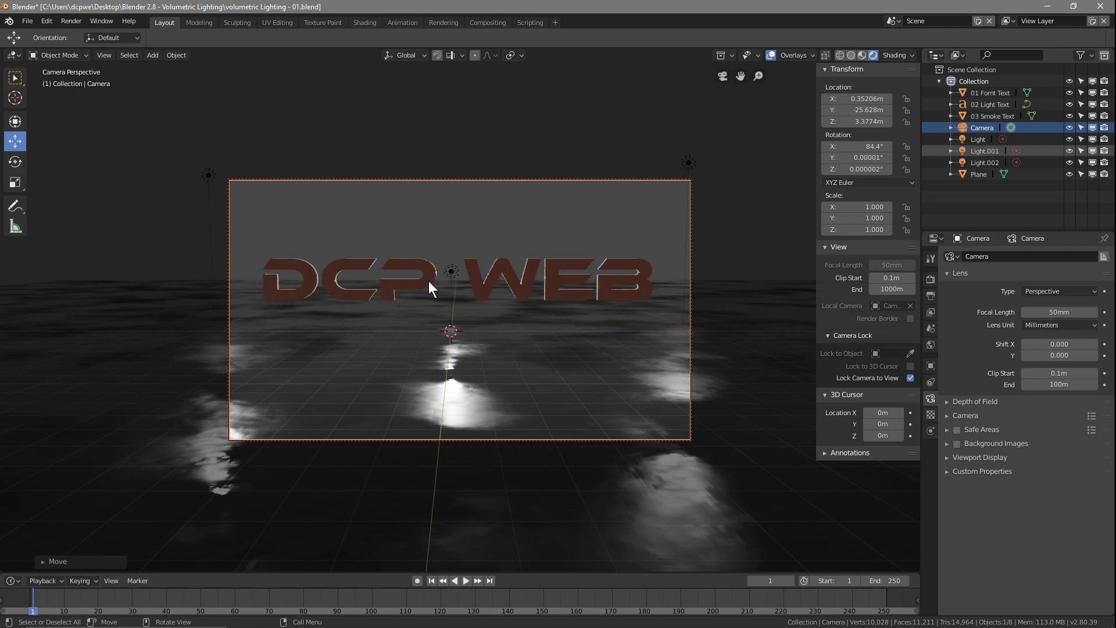
Fine-tune the camera's angle, distance and offset so the text spans the frame, at about Y -23.2 m, Z 3.2 m, and save the file.
middle_click_drag(551, 348, 552, 347)
scroll(552, 347, "up", 2)
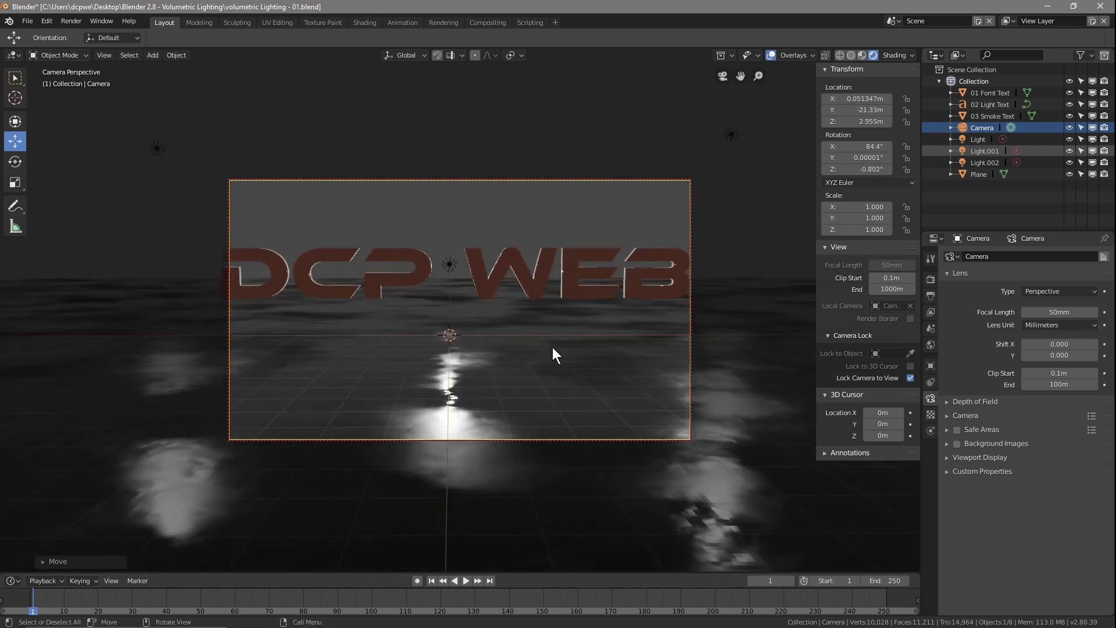
scroll(552, 347, "down", 1)
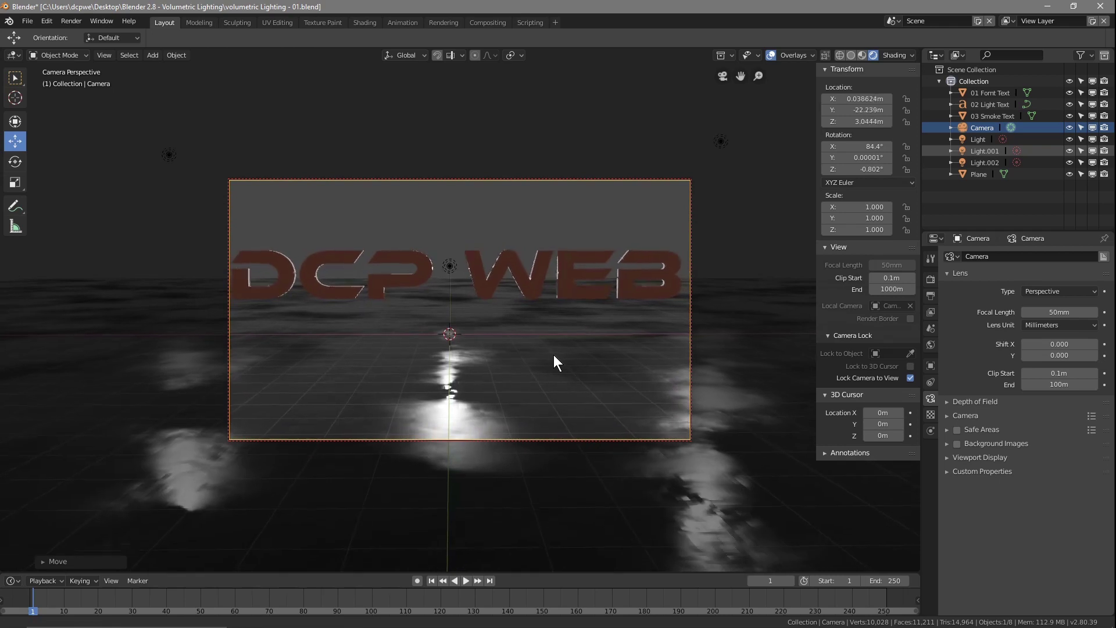
scroll(556, 358, "down", 1)
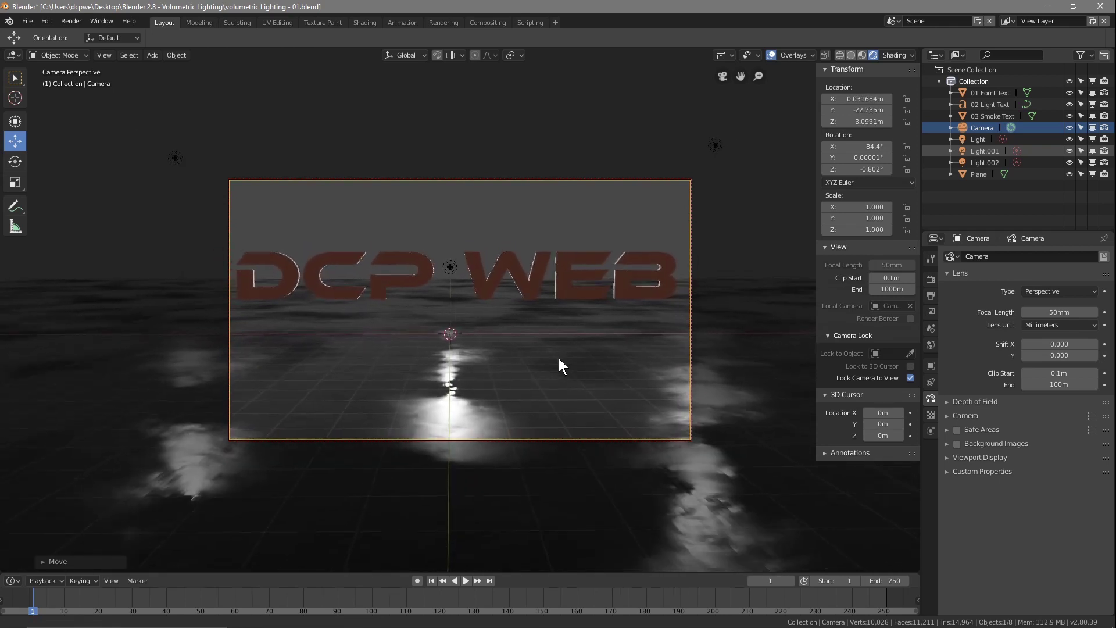
scroll(559, 358, "down", 1)
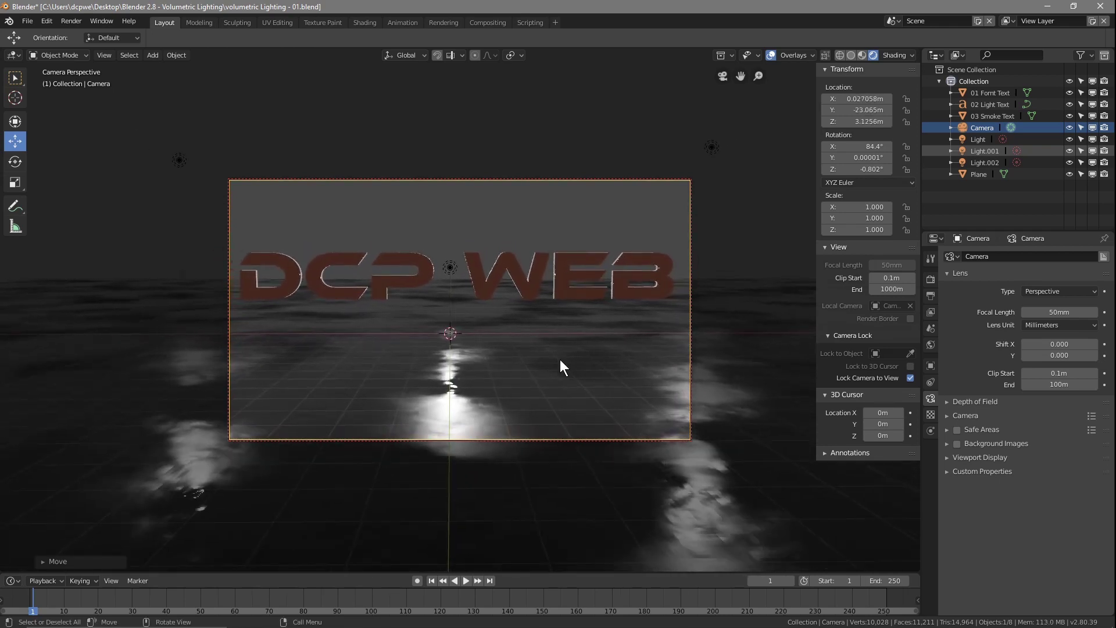
scroll(561, 366, "down", 1)
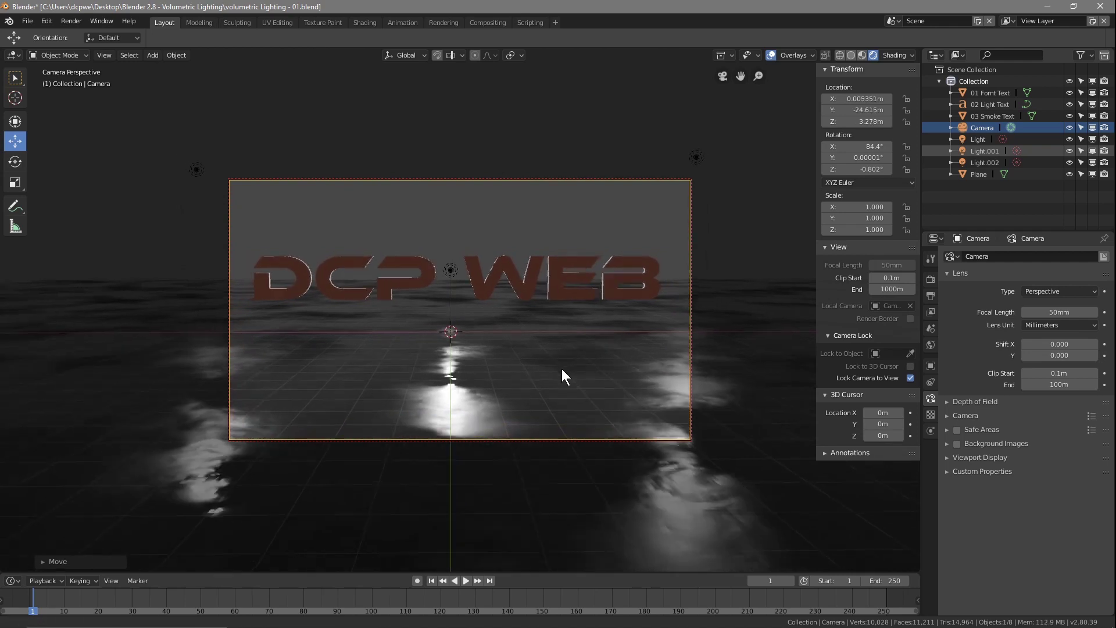
scroll(562, 369, "up", 1)
middle_click_drag(560, 359, 566, 362, "shift")
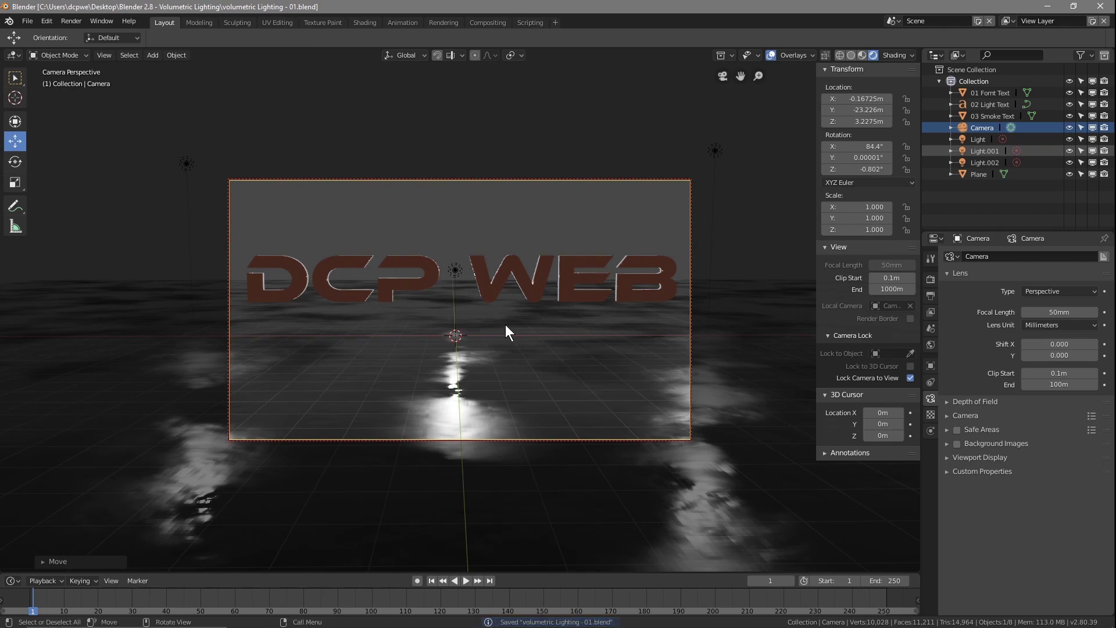
Set the colour of Light.001, above the text's left end, to green (R 0.130, G 1.000, B 0.000).
left_click(188, 164)
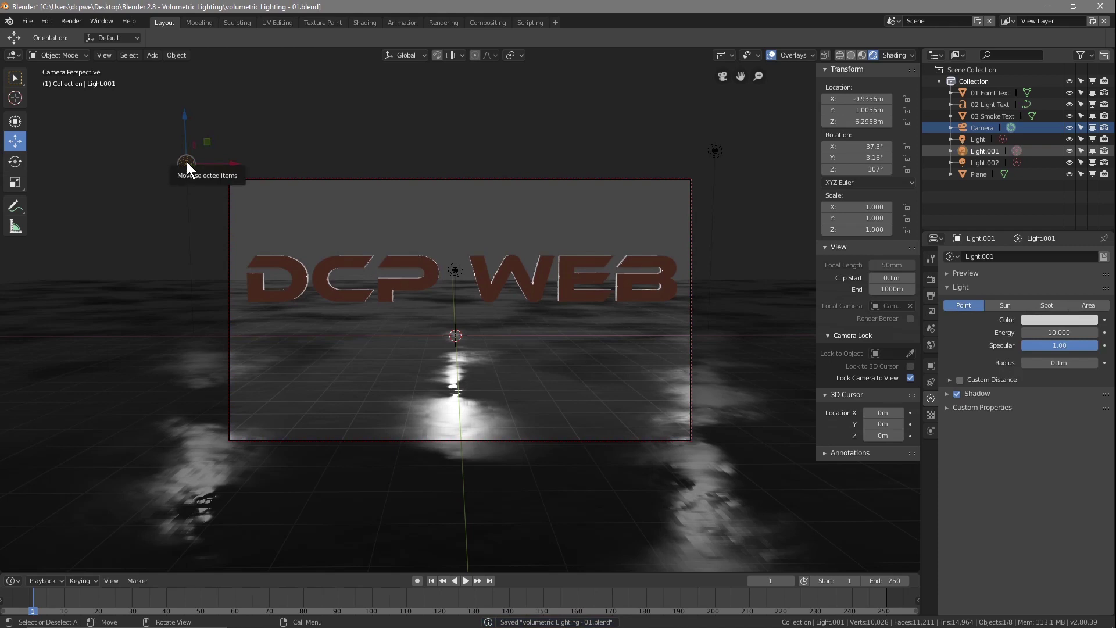
left_click(1045, 319)
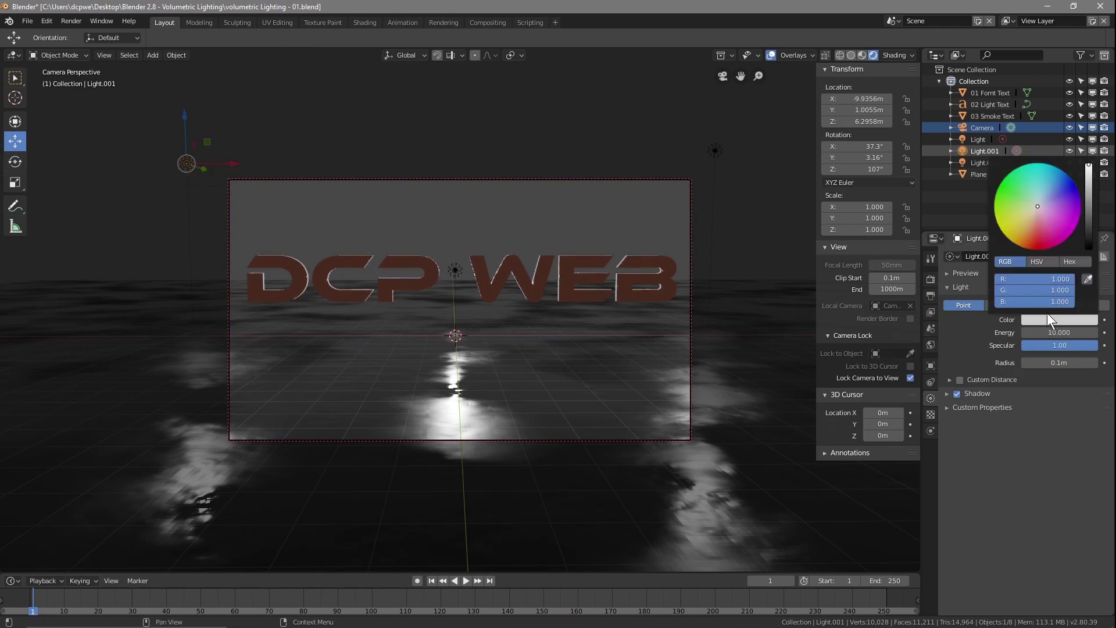
left_click_drag(1037, 206, 994, 201)
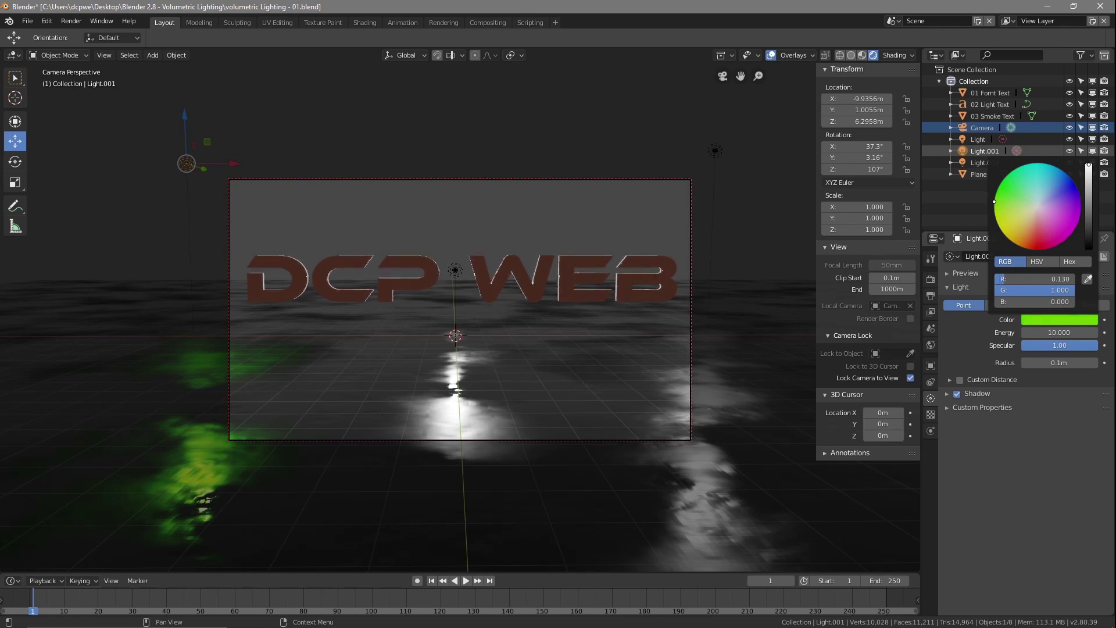
Set the centre Light's colour to yellow-green (R 0.428, G 1.000, B 0.000).
left_click(458, 270)
left_click(1040, 320)
left_click_drag(1009, 205, 994, 214)
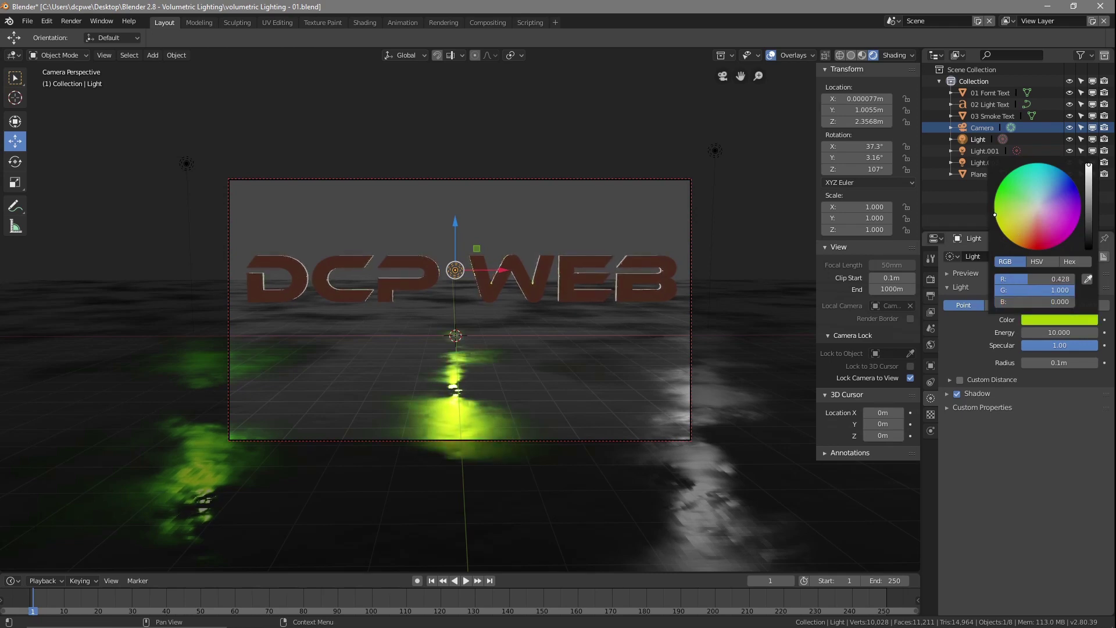
Set the colour of Light.002, above the text's right end, to blue (R 0.000, G 0.115, B 1.000).
left_click(716, 150)
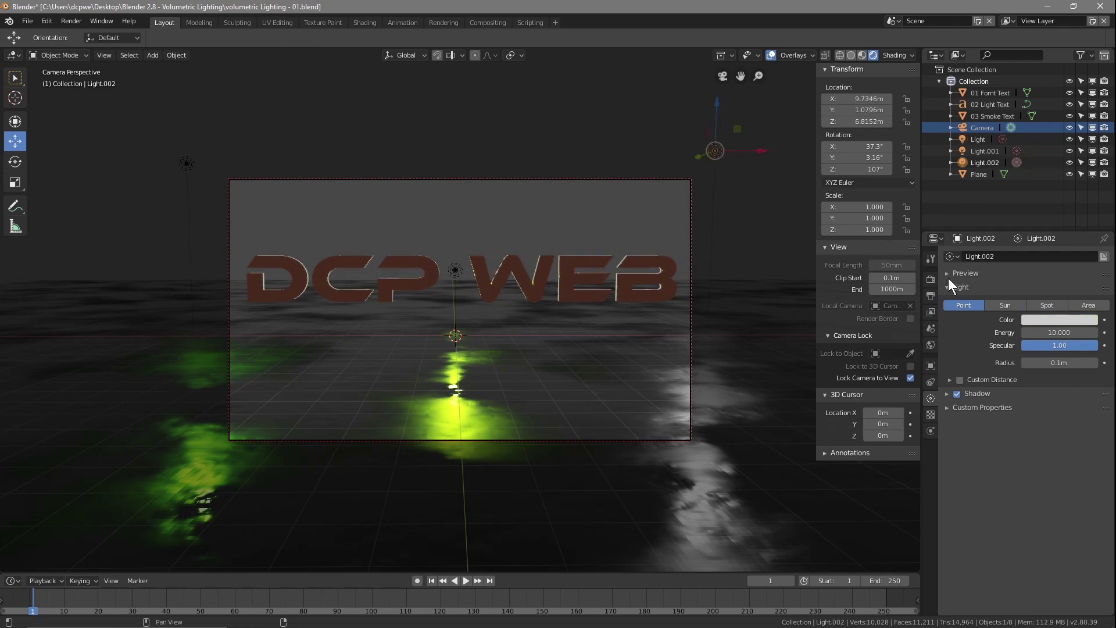
left_click(1045, 320)
left_click(1058, 167)
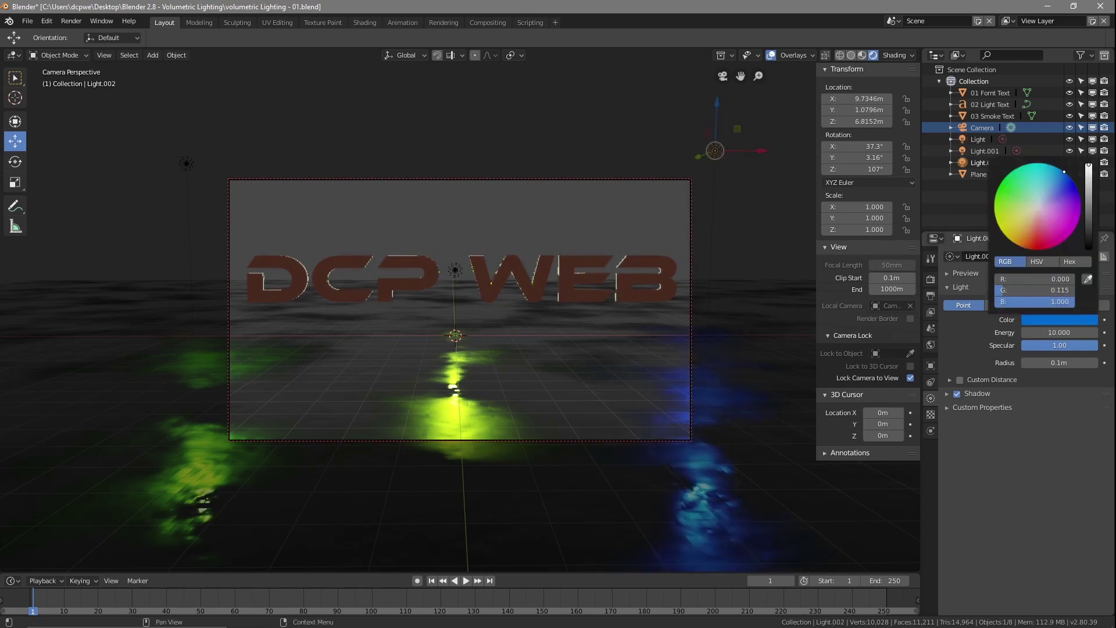
Shift Light.002's colour to a lighter blue (R 0.000, G 0.400, B 1.000) and change Light.001's colour to teal.
left_click_drag(1057, 167, 1051, 165)
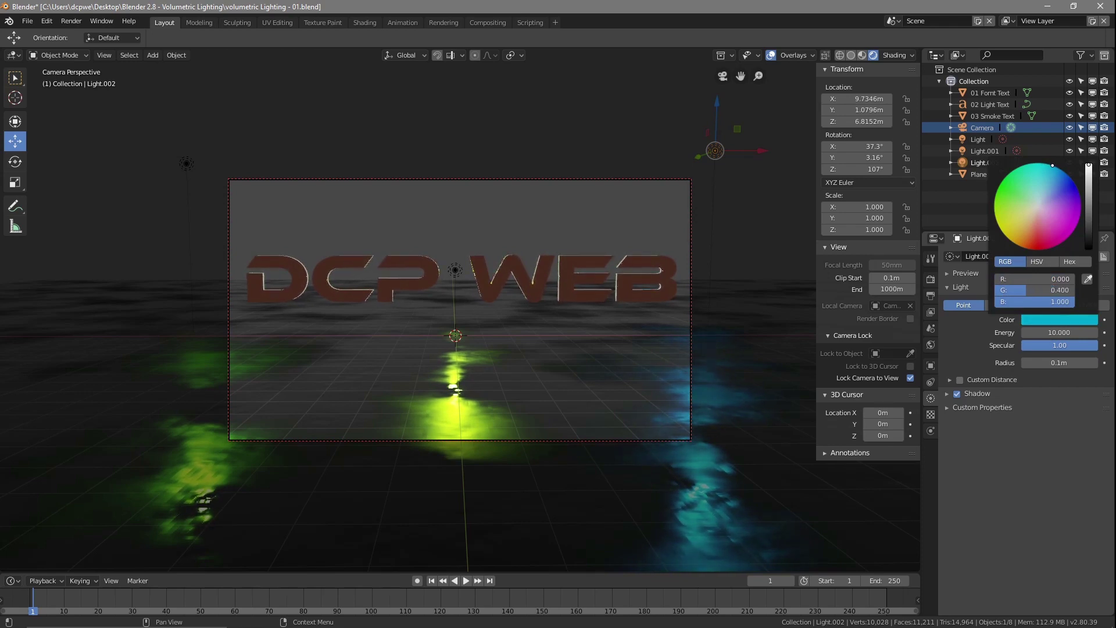
left_click(186, 164)
left_click(1059, 320)
left_click_drag(1034, 180, 1028, 164)
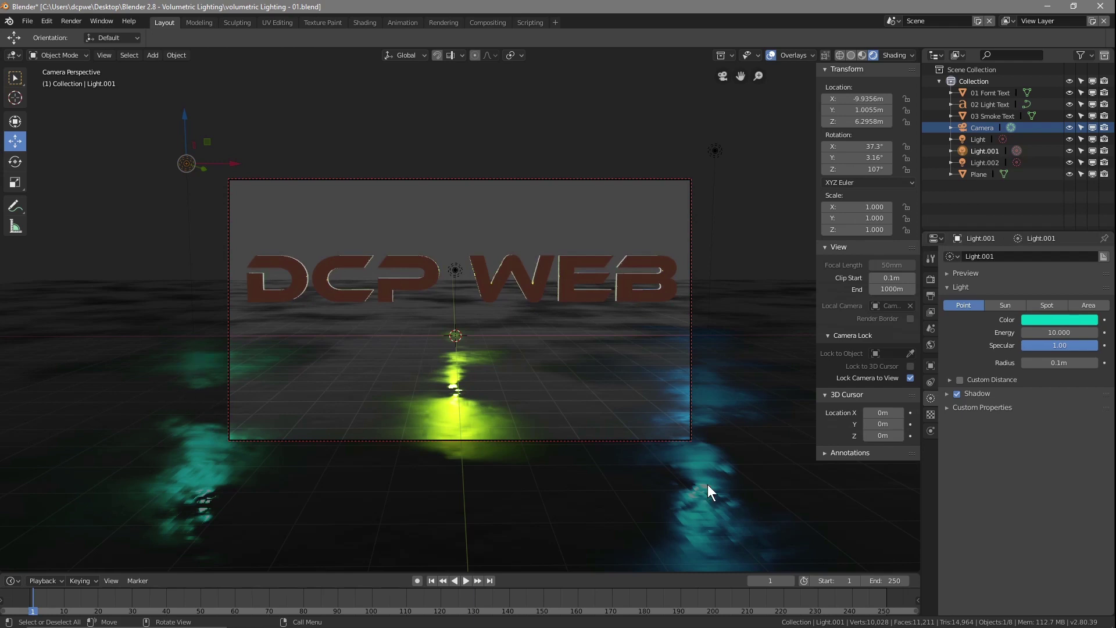
Save the file and render the current frame to check the coloured lights, then close the render result.
left_click(28, 21)
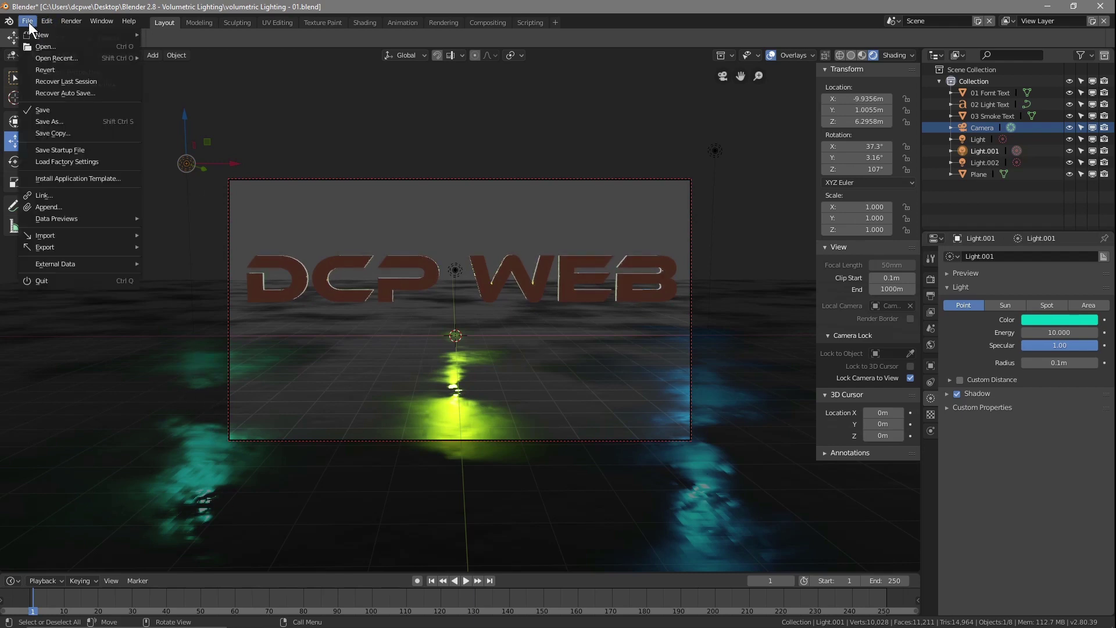
left_click(57, 108)
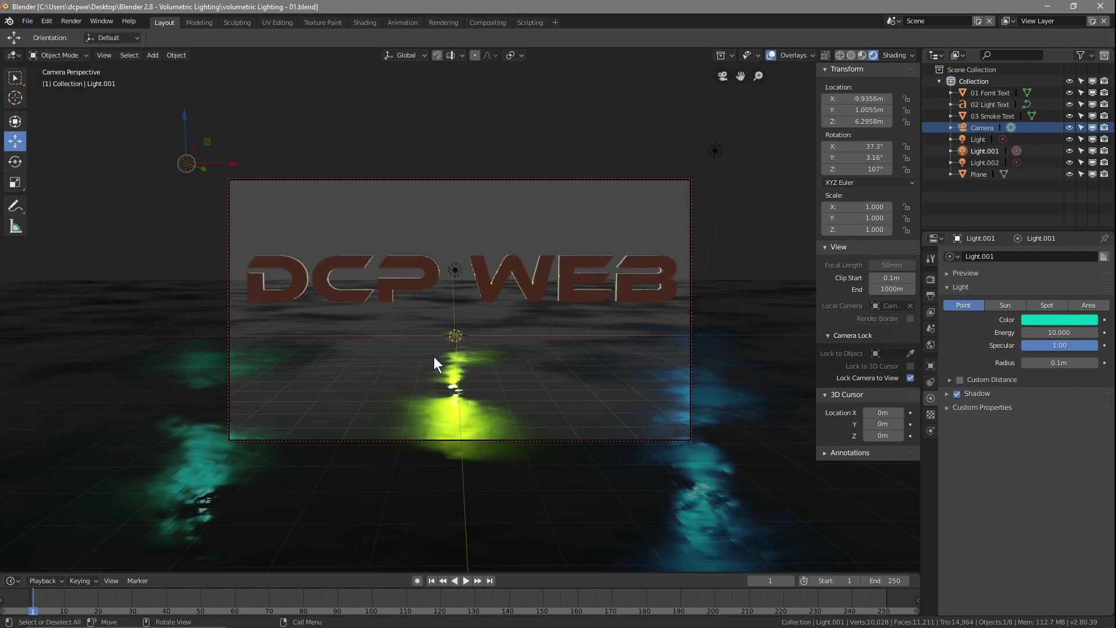
key("F12")
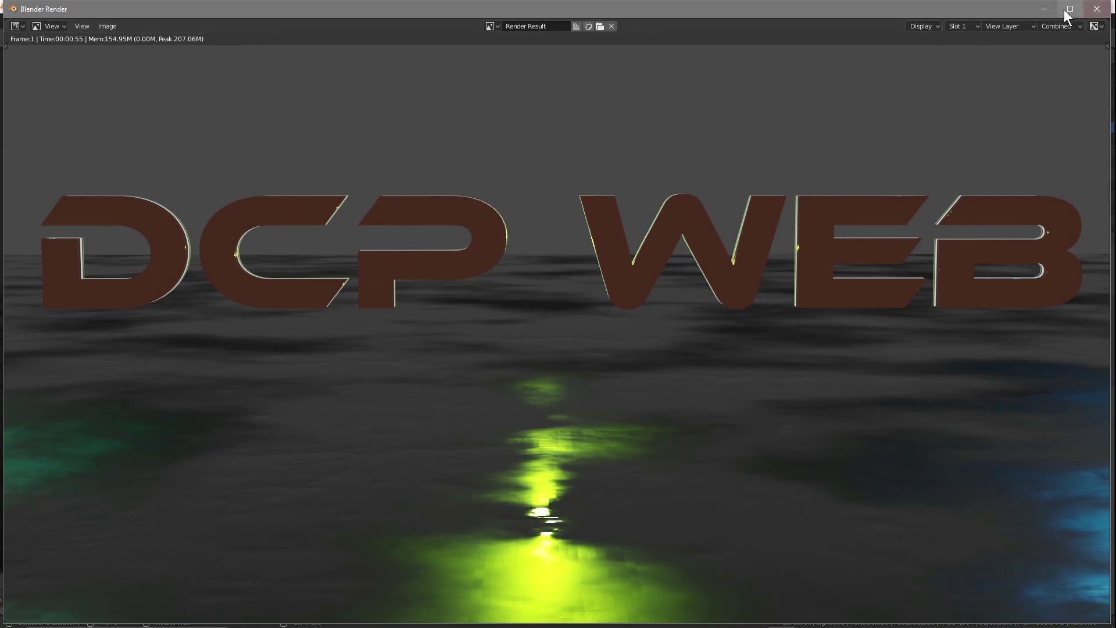
left_click(1096, 10)
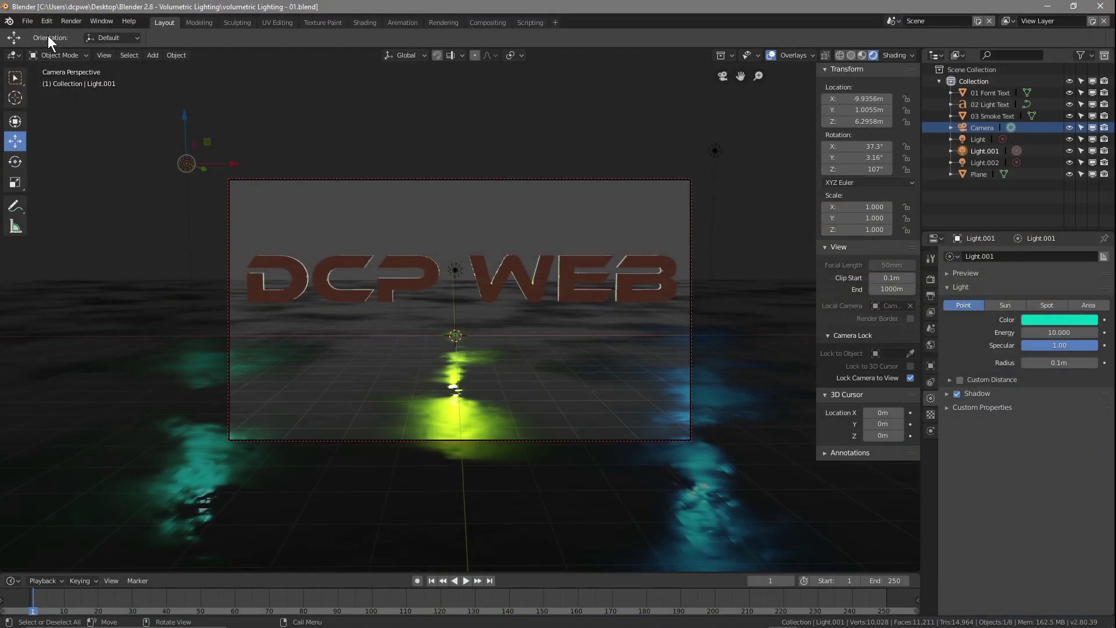
left_click(28, 17)
Enable Ambient Occlusion, Bloom and Subsurface Scattering in the Eevee render settings, trying Screen Space Reflections but leaving it off.
left_click(929, 281)
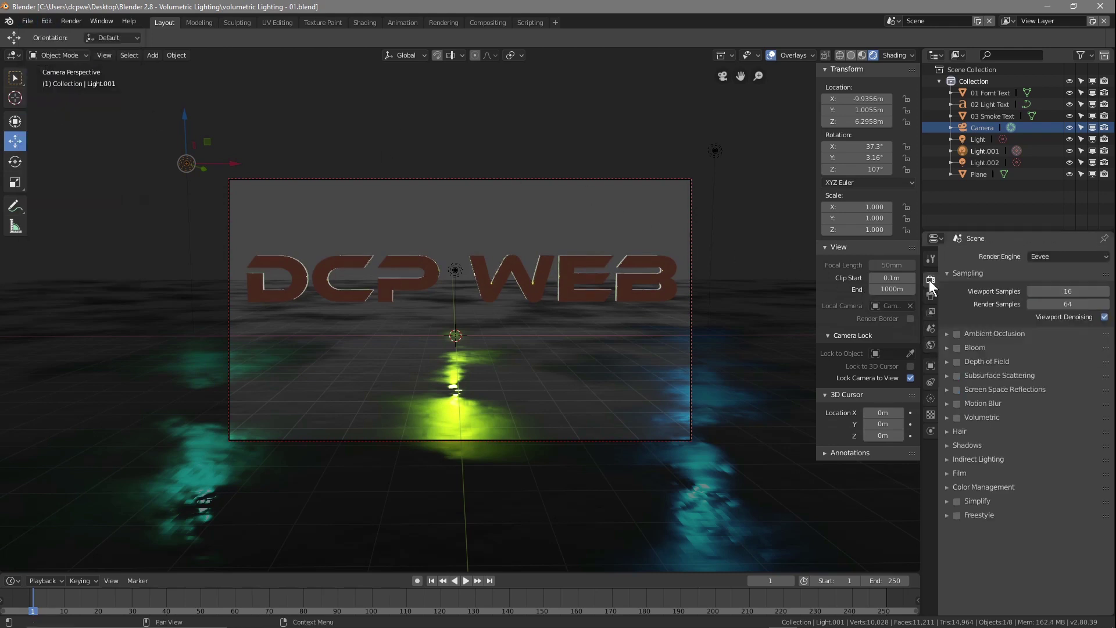
left_click(983, 333)
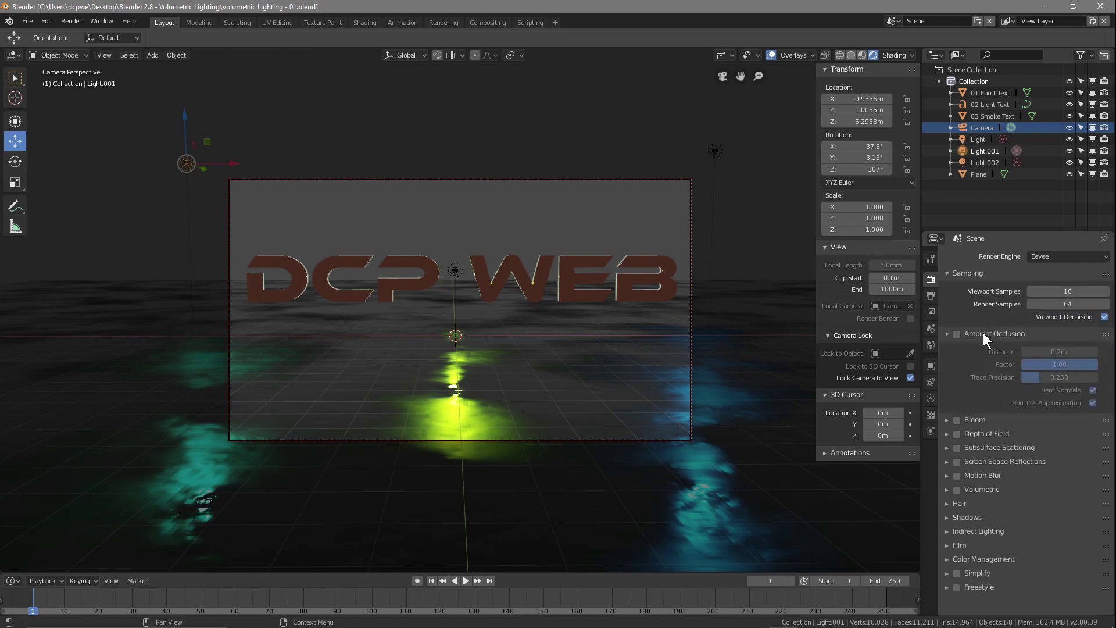
left_click(957, 334)
left_click(957, 418)
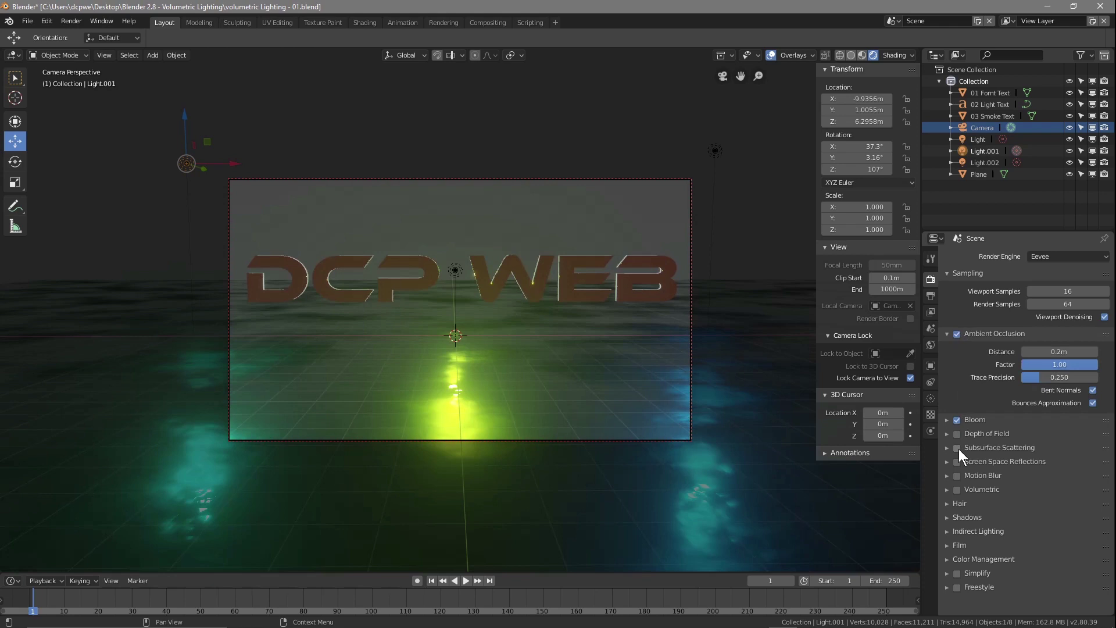
left_click(957, 448)
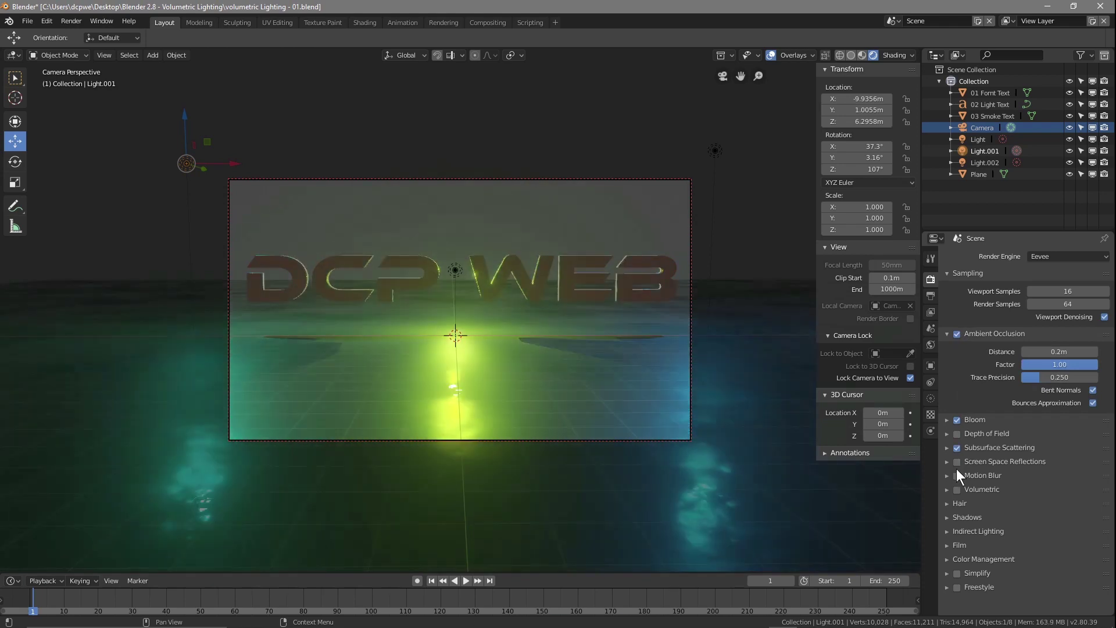
left_click(958, 461)
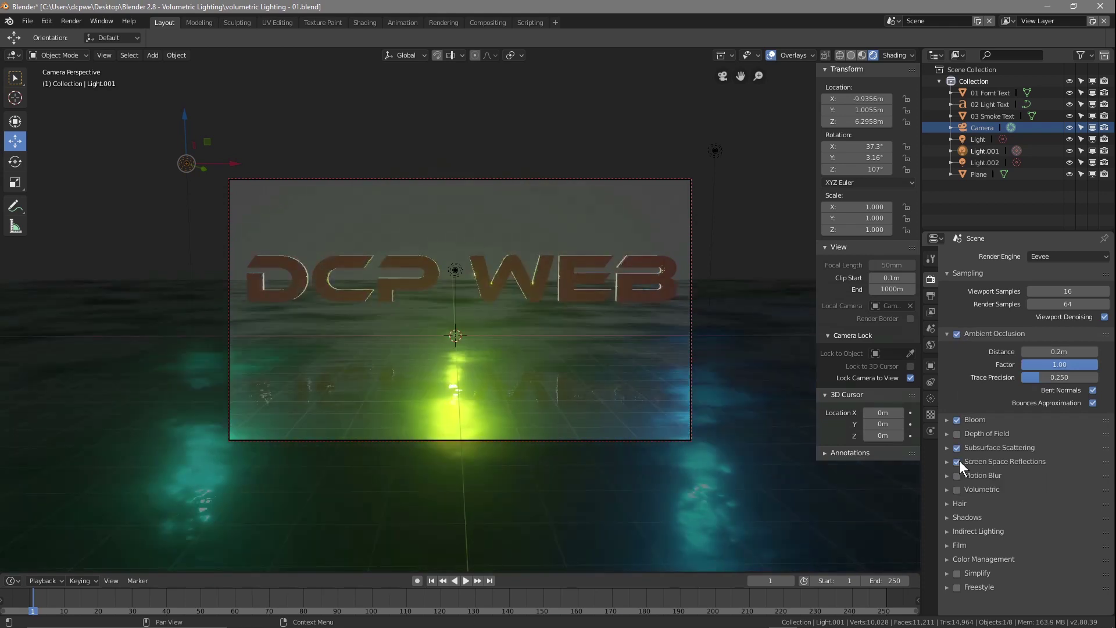
left_click(958, 461)
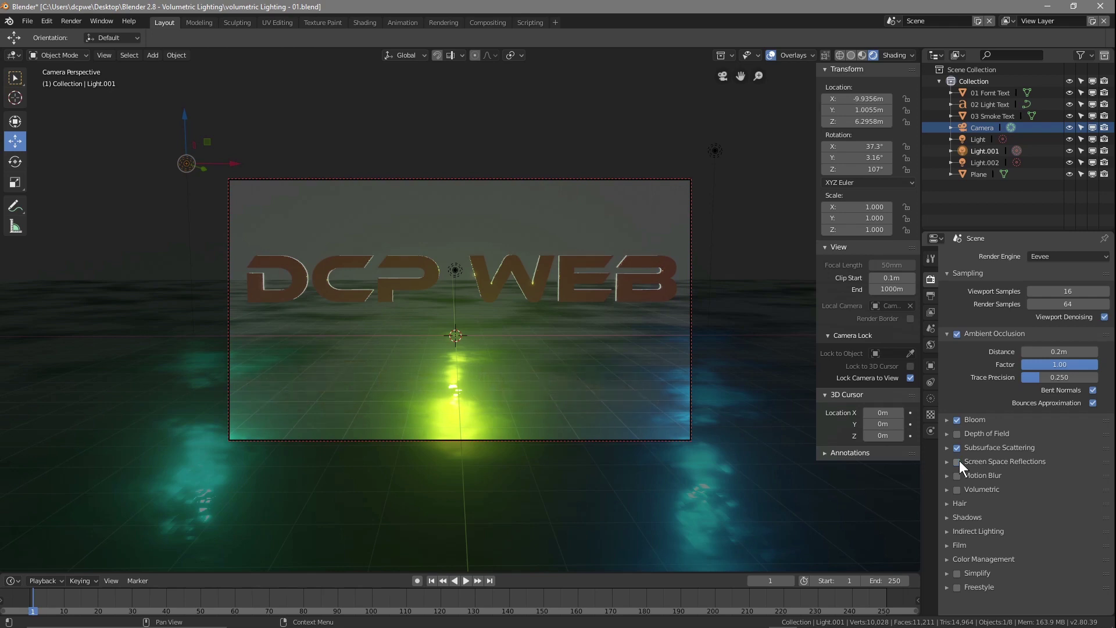
Enable Volumetric in the Eevee render settings and turn on Volumetric Shadows.
left_click(956, 490)
left_click(946, 489)
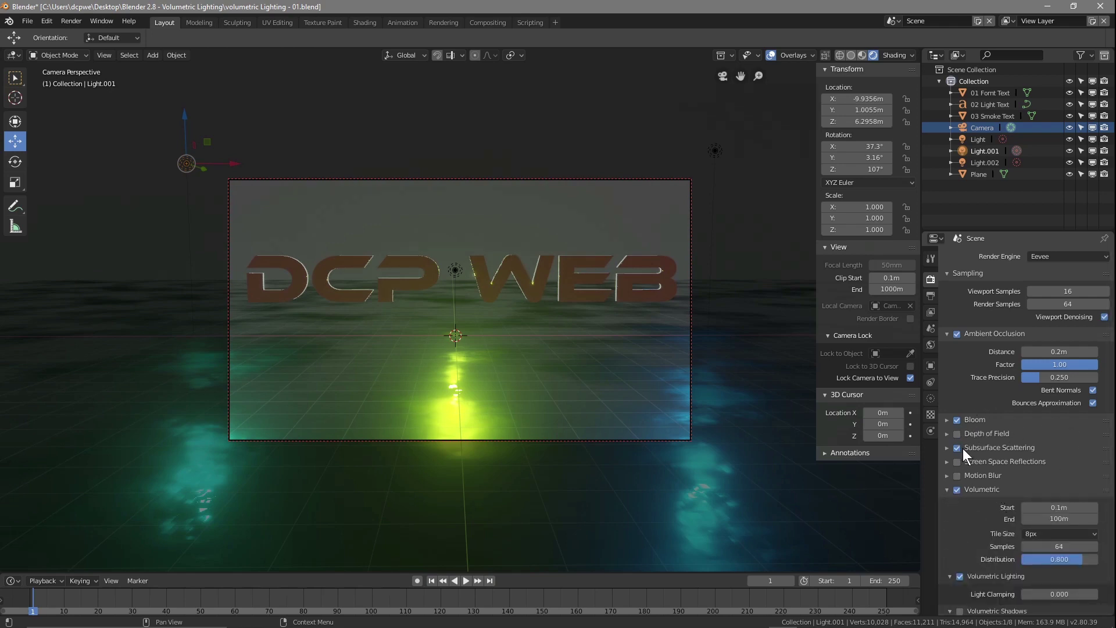
scroll(975, 512, "down", 5)
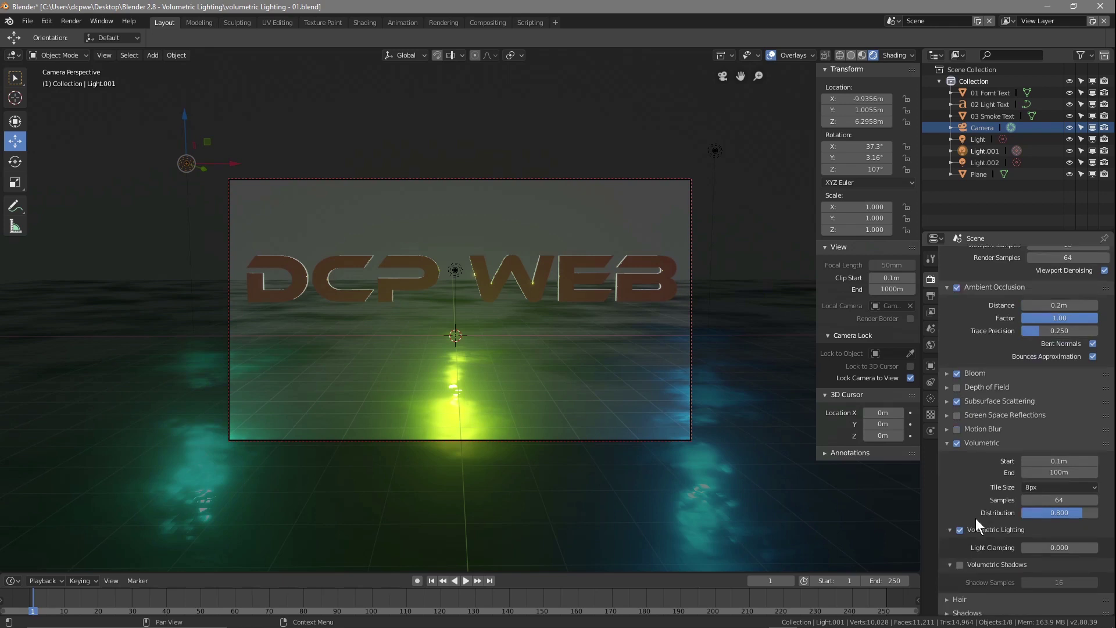
left_click(960, 496)
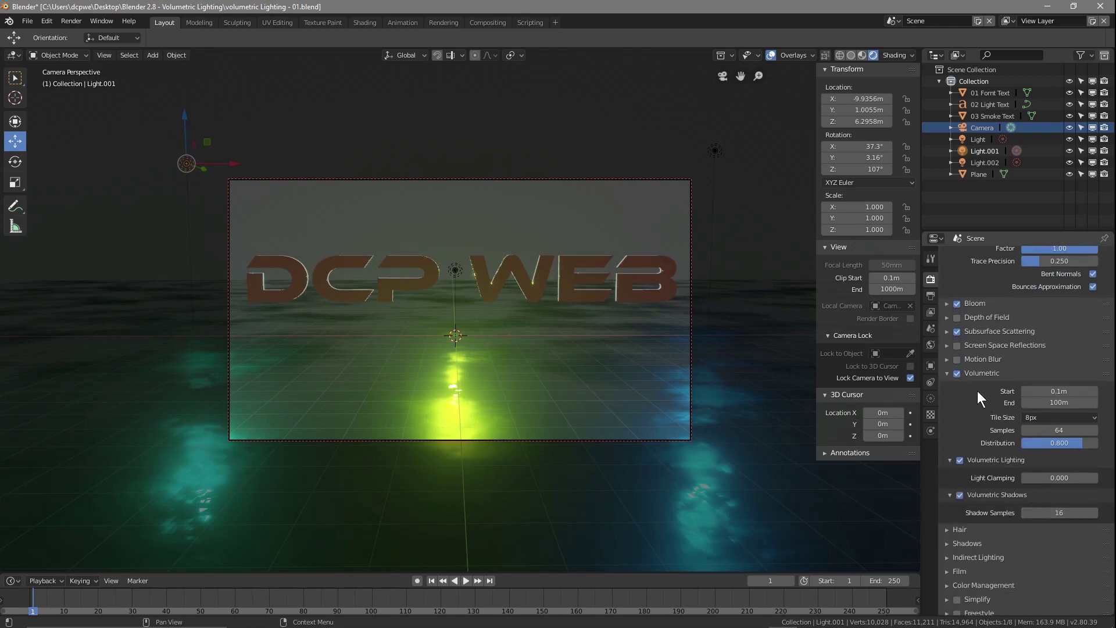
scroll(969, 360, "up", 3)
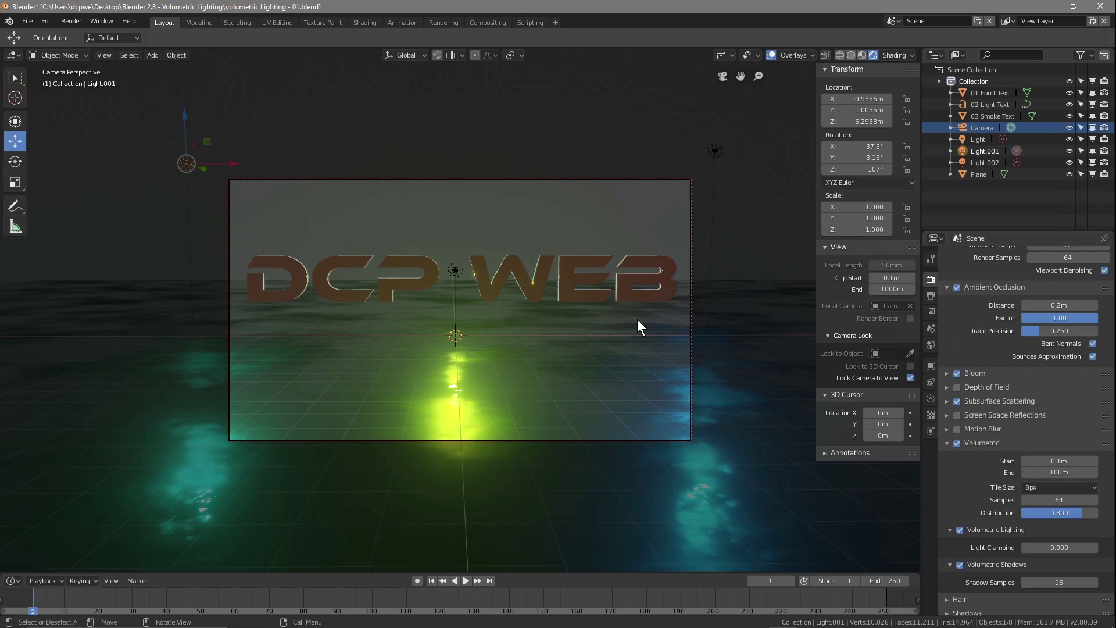
Enable nodes for the World and display the World node tree in the Shading workspace.
left_click(930, 345)
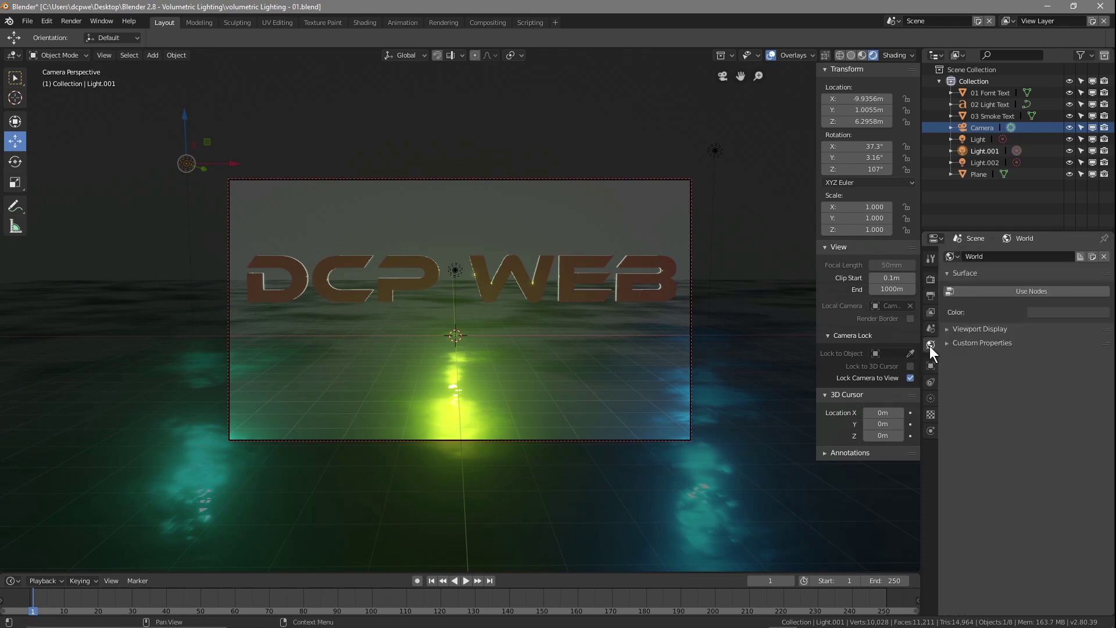
left_click(1029, 291)
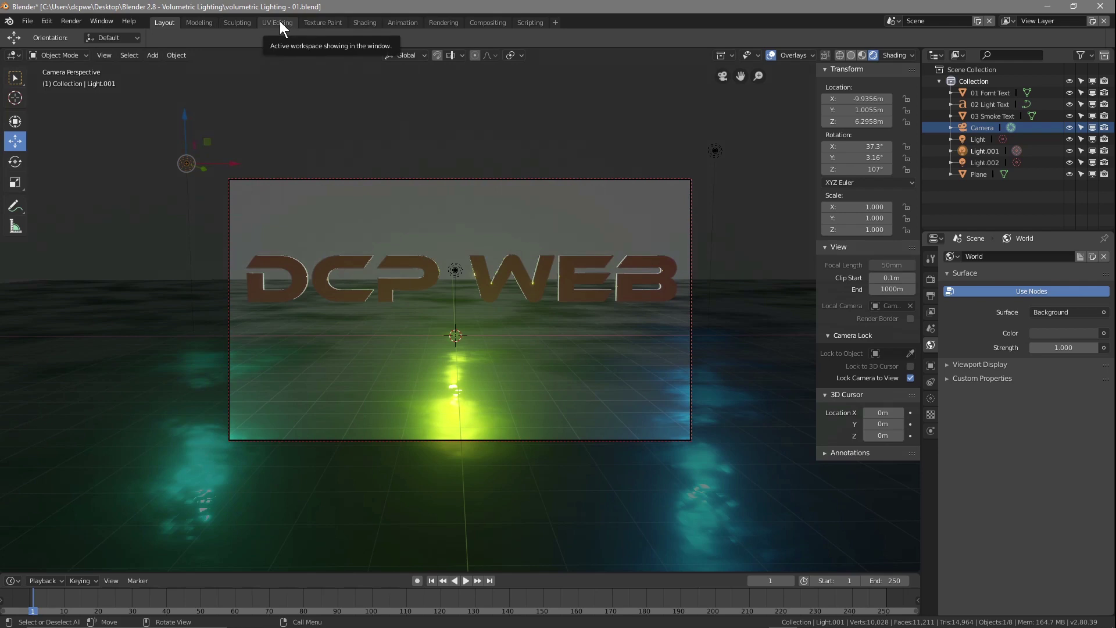
left_click(365, 23)
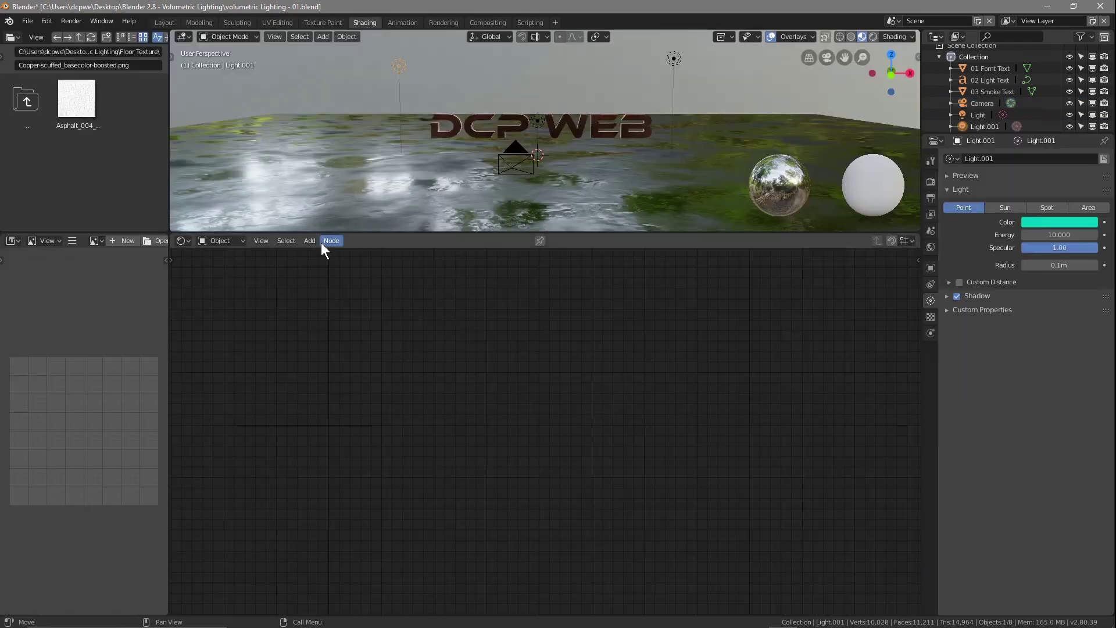
left_click(221, 242)
left_click(225, 211)
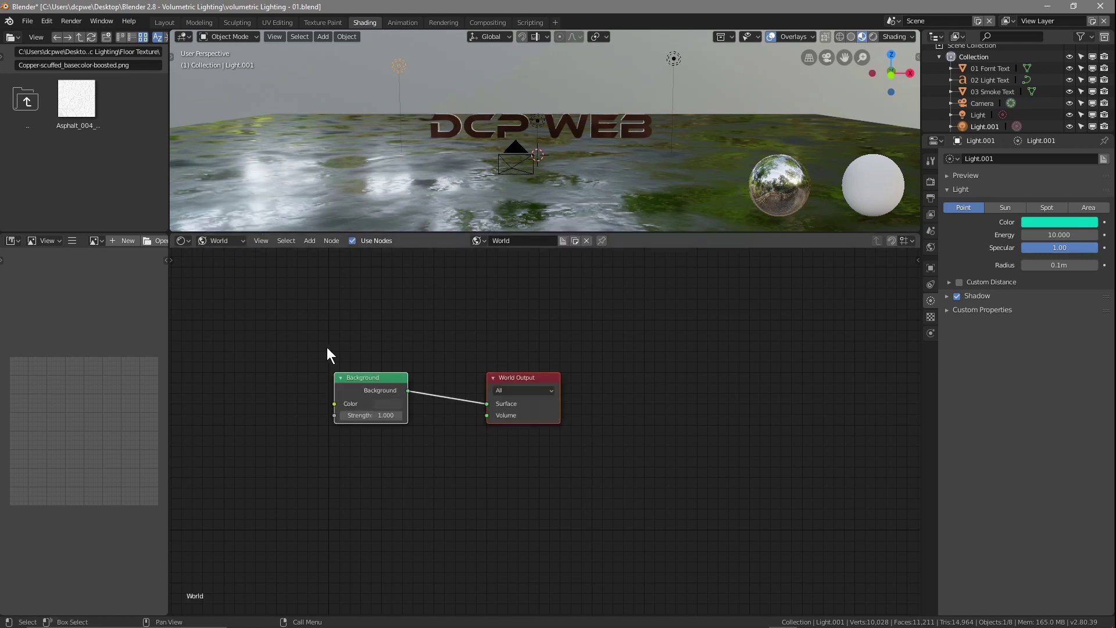
left_click(227, 240)
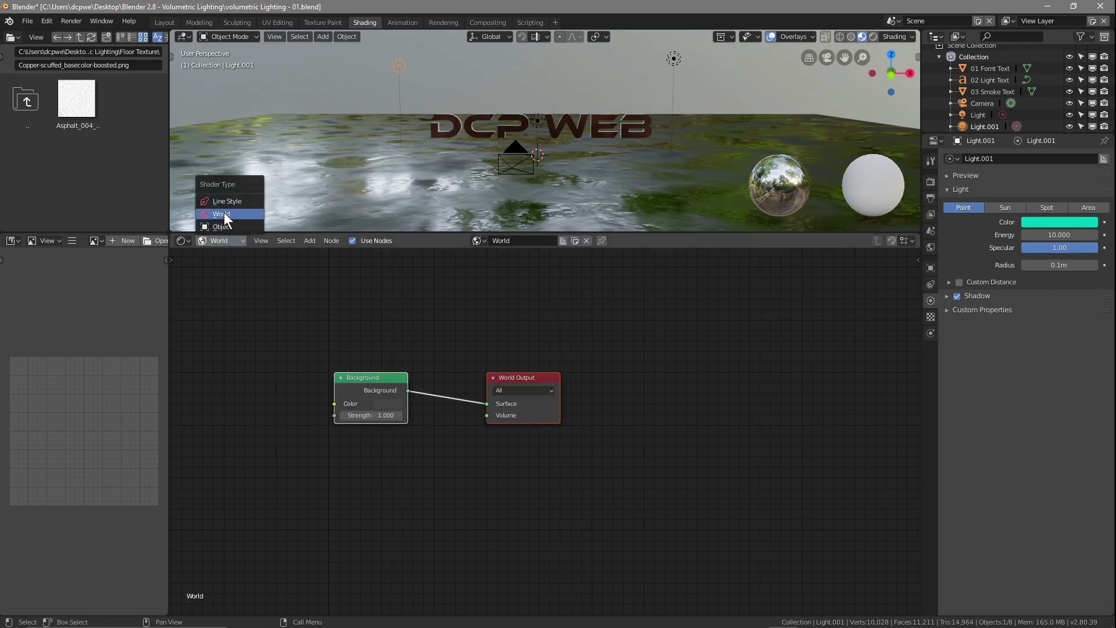
left_click(224, 213)
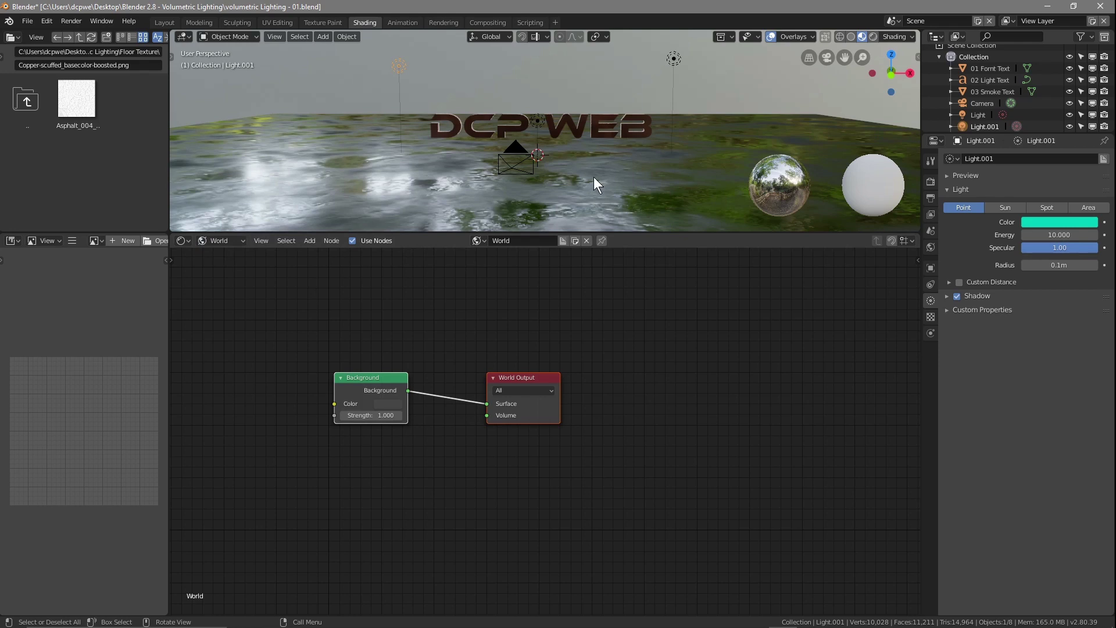
Switch the Shading workspace's 3D viewport to rendered shading and view the scene through the camera.
left_click(870, 35)
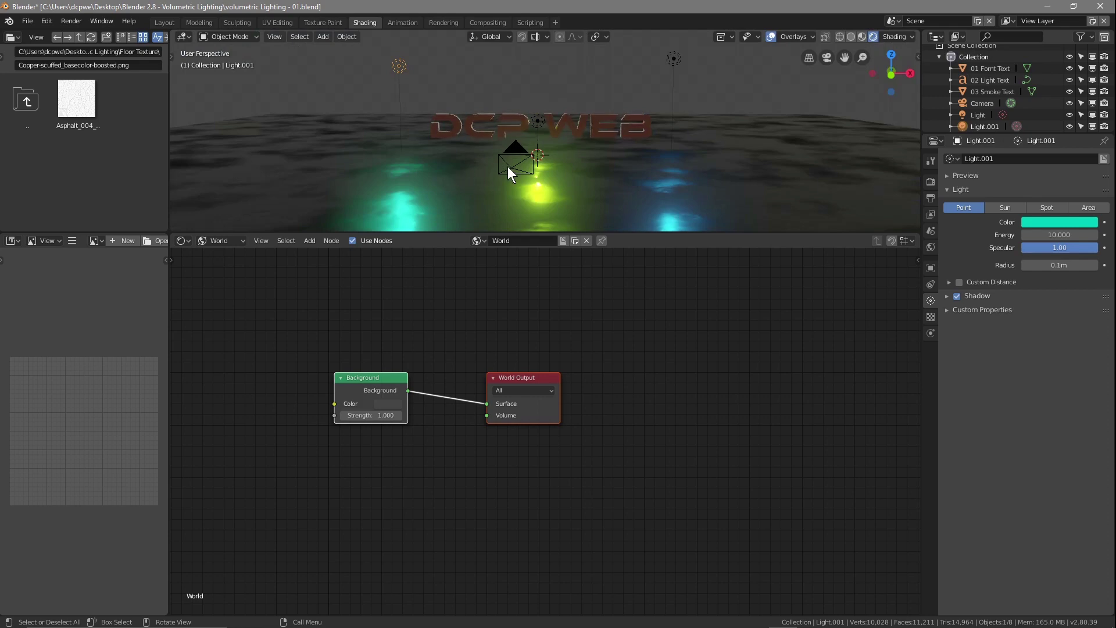
left_click(826, 58)
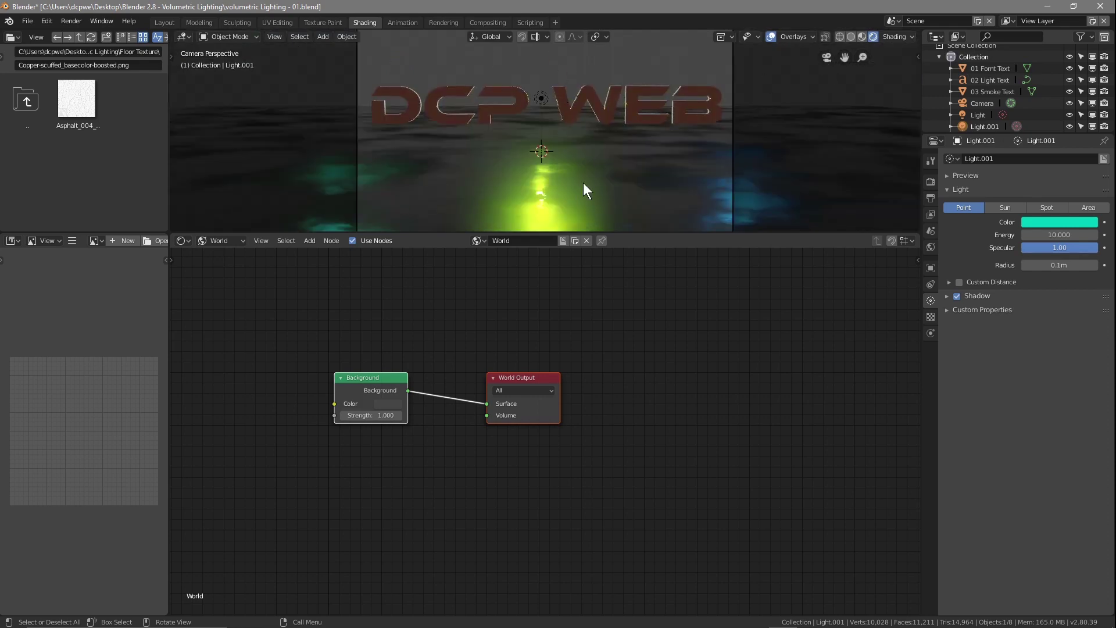
Delete the World's Background node and add a Volume Scatter node above and to the left of World Output.
left_click(378, 378)
left_click_drag(377, 377, 375, 346)
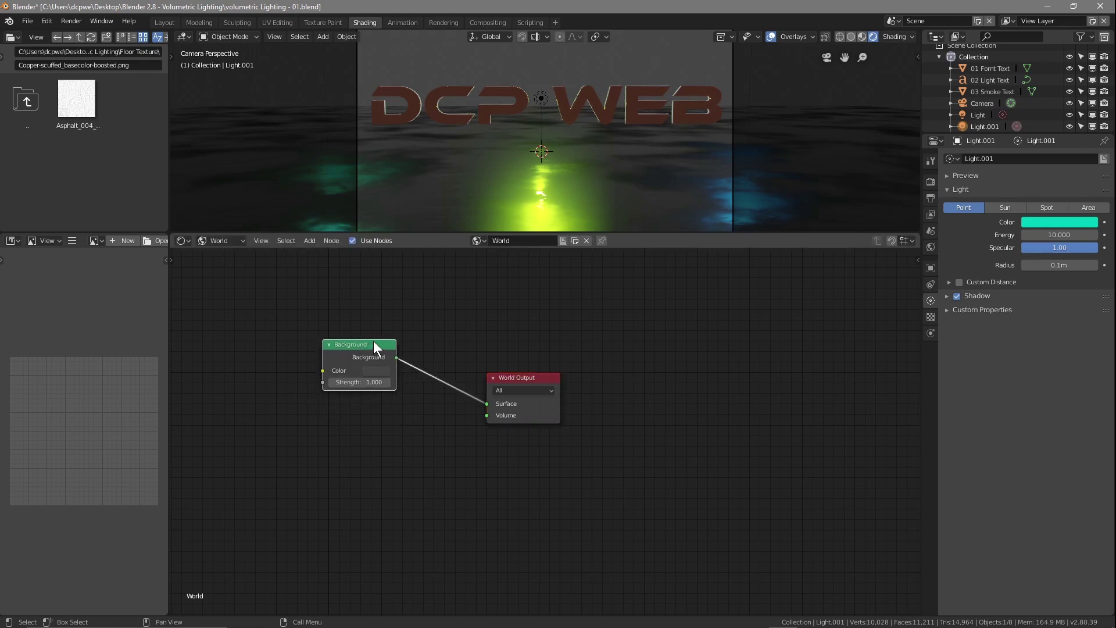
key("x")
key("shift+a")
mouse_move(361, 382)
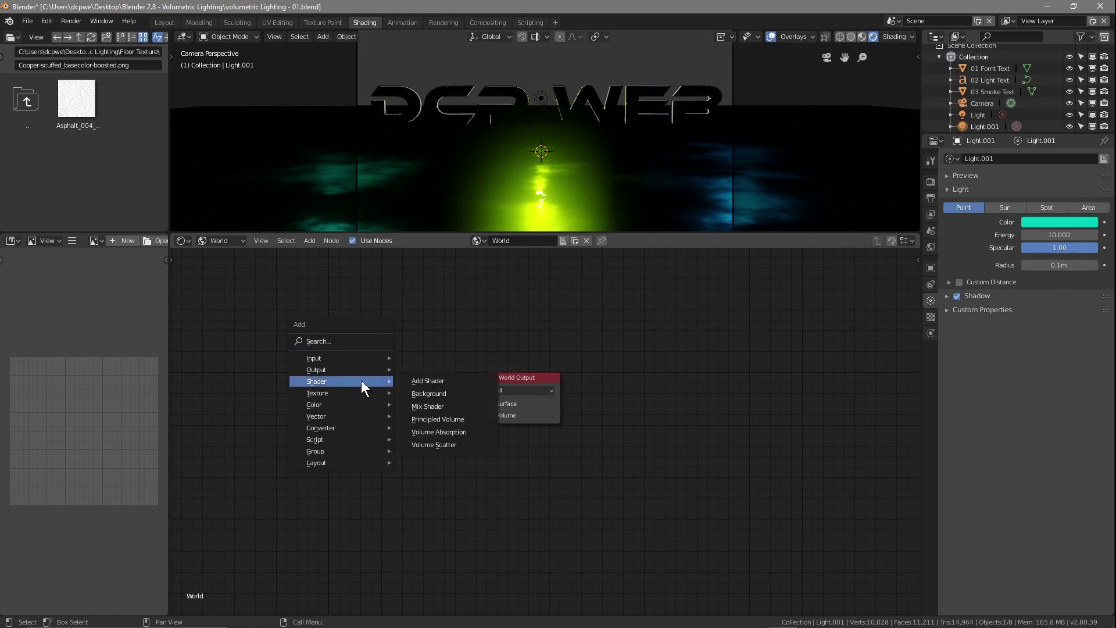
left_click(430, 445)
left_click(304, 283)
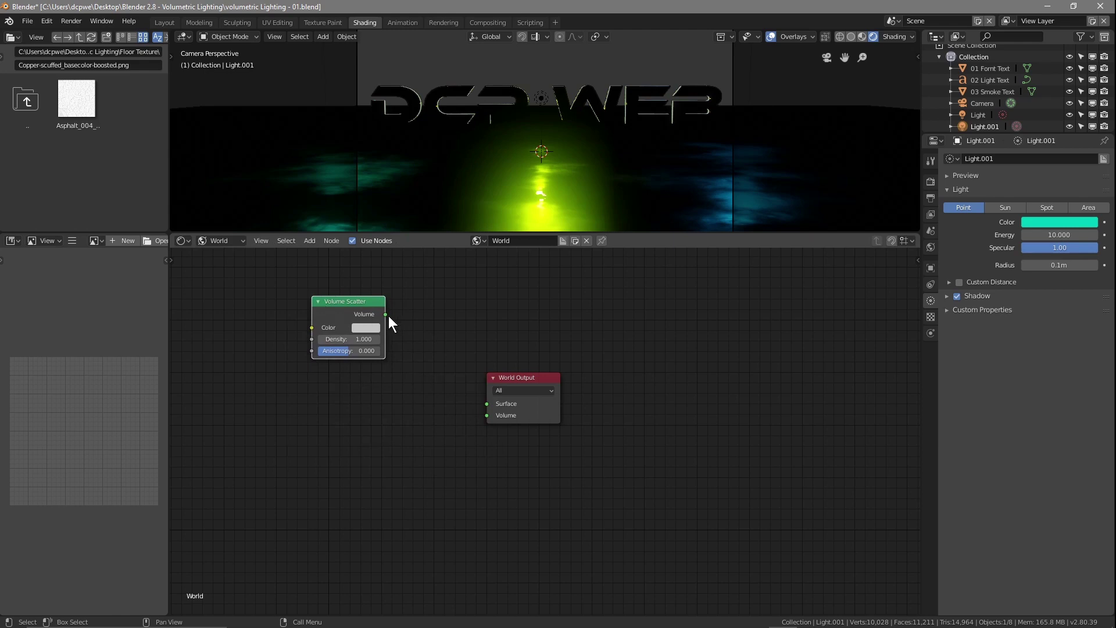
Connect Volume Scatter to the World Output's Volume input and set its density to 0.100.
left_click_drag(384, 314, 486, 403)
left_click_drag(348, 338, 325, 339)
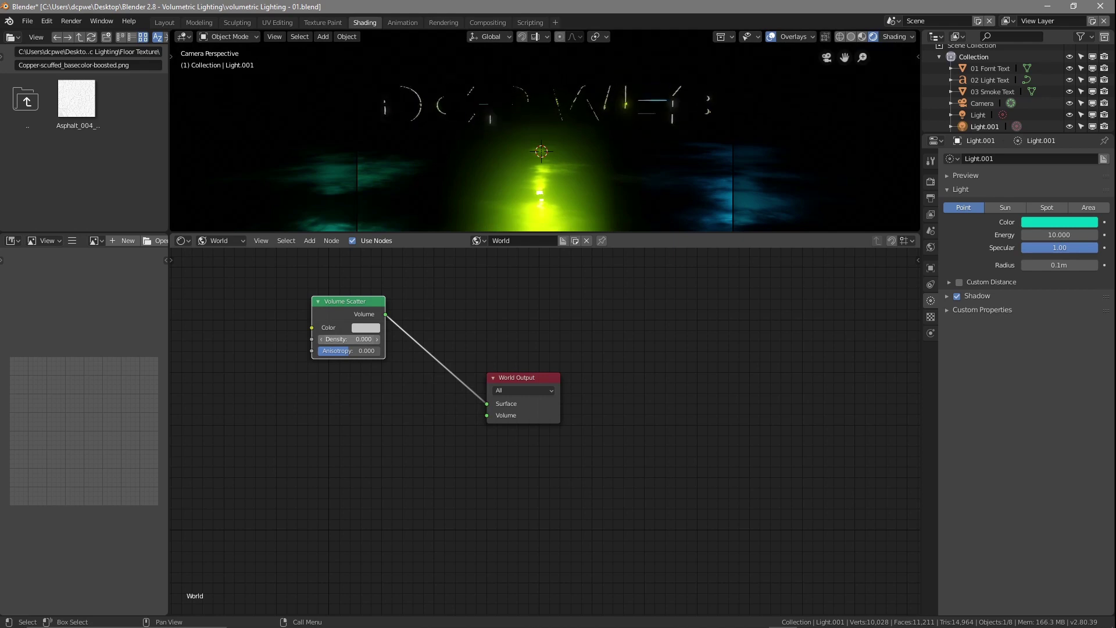
left_click(377, 339)
left_click_drag(487, 403, 487, 414)
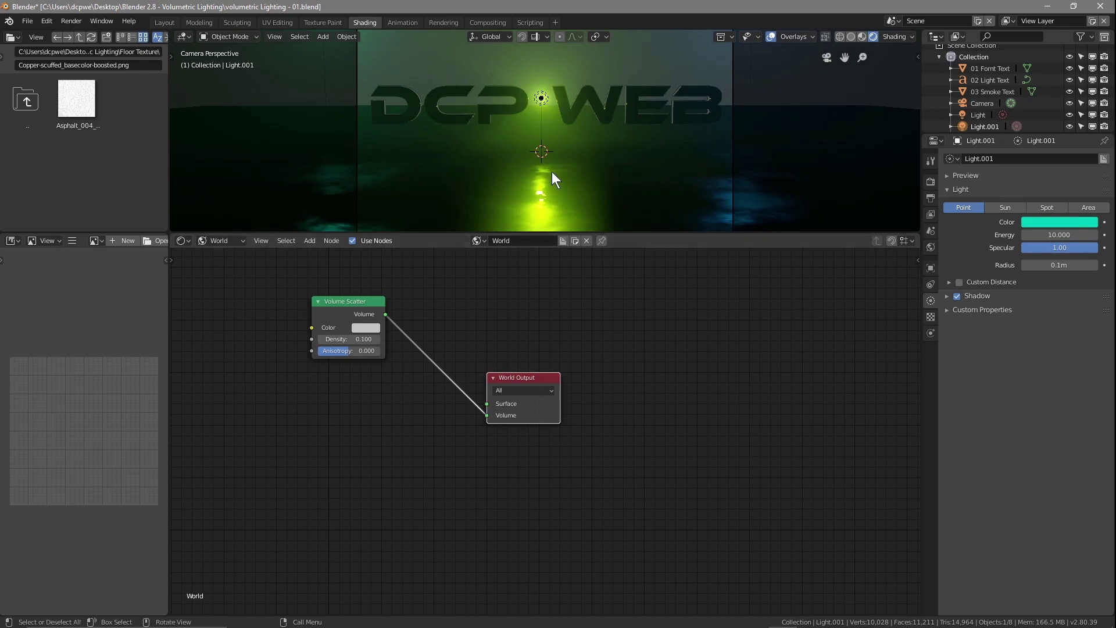
Enlarge the 3D viewport above the node editor and set the Volume Scatter node's anisotropy to 0.345.
left_click_drag(545, 232, 545, 405)
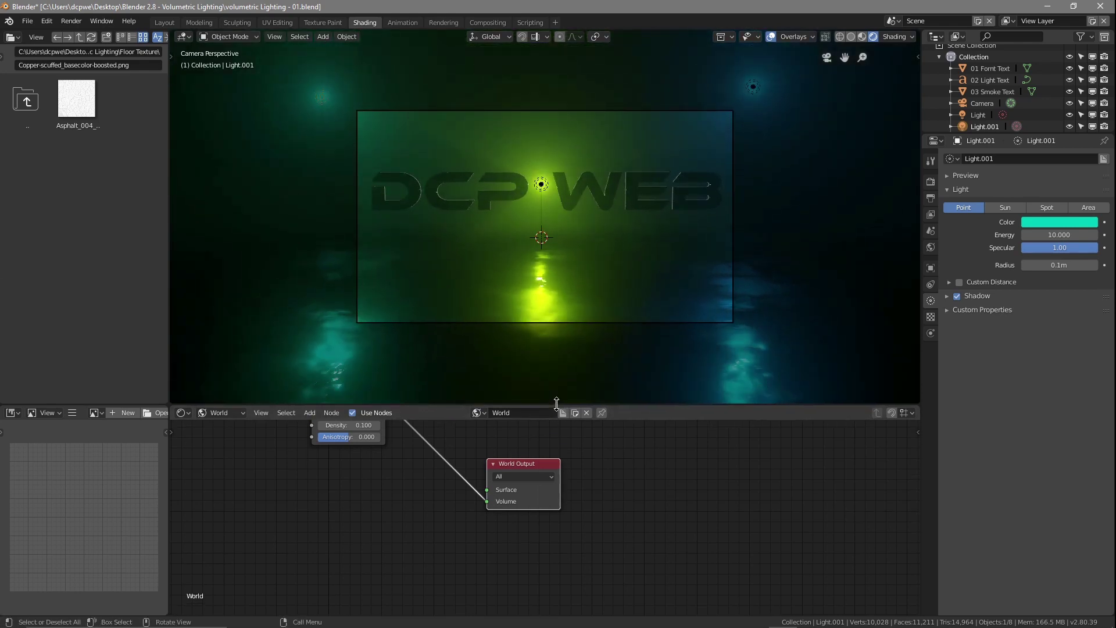
scroll(555, 267, "up", 3)
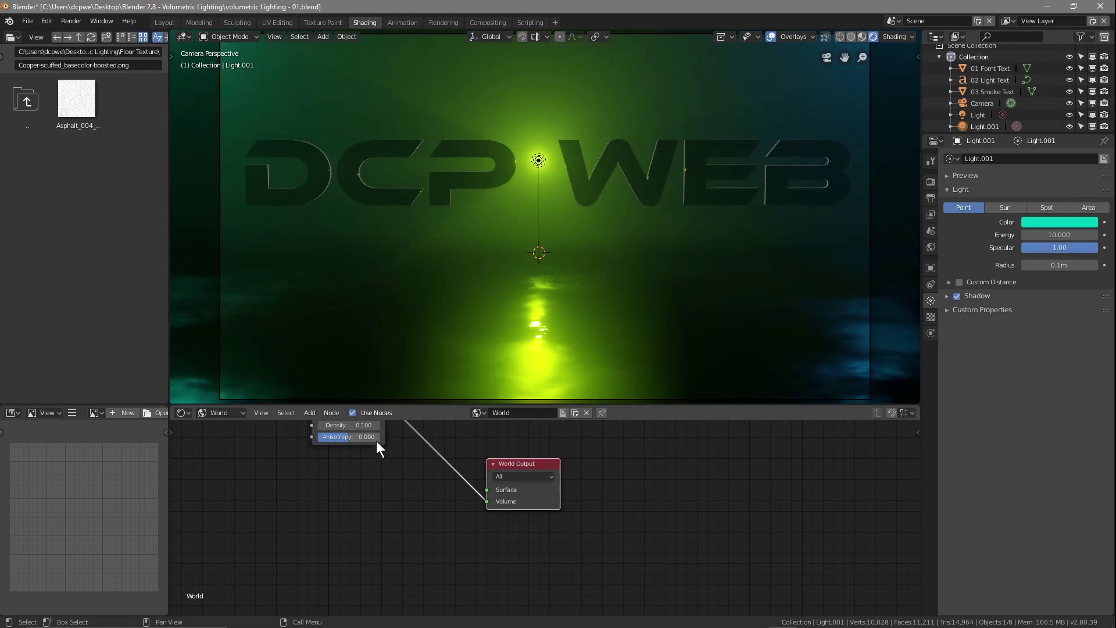
middle_click_drag(403, 489, 496, 551)
left_click(425, 448)
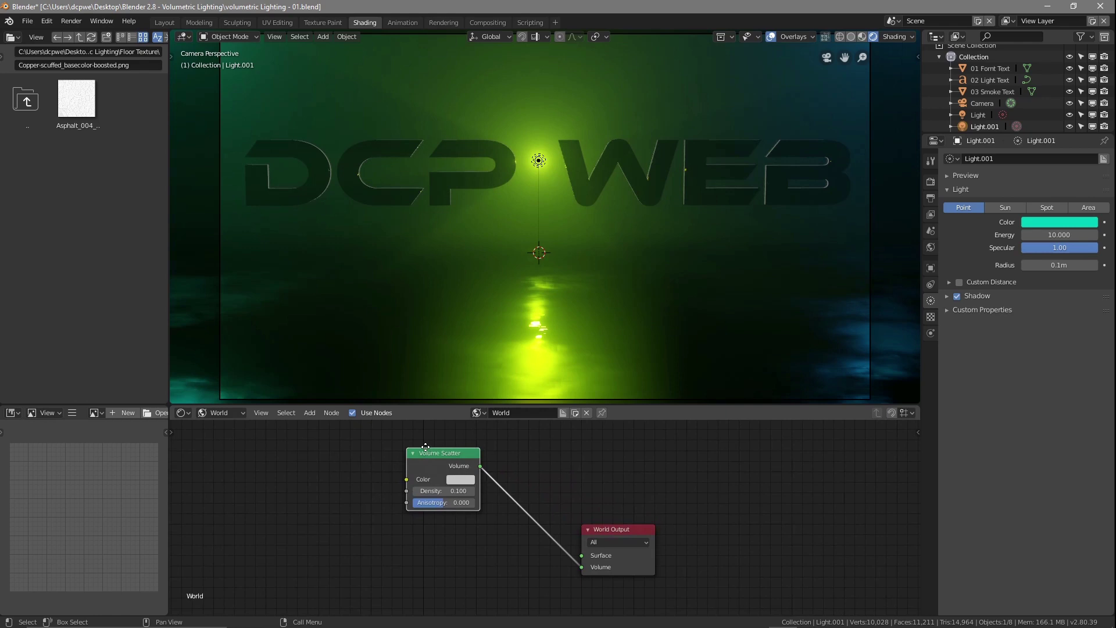
left_click_drag(425, 447, 397, 443)
mouse_move(412, 495)
left_mouse_down()
mouse_move(465, 495)
mouse_move(381, 497)
mouse_move(426, 497)
left_mouse_up()
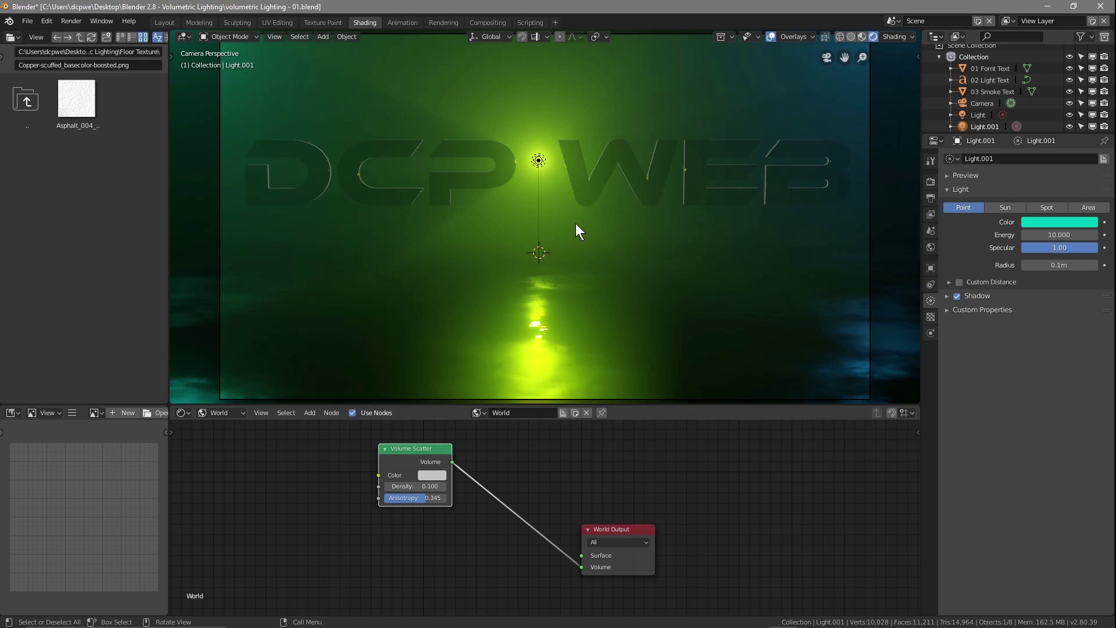
Select the ground plane and display its Material.003 node tree in the node editor.
left_click(681, 341)
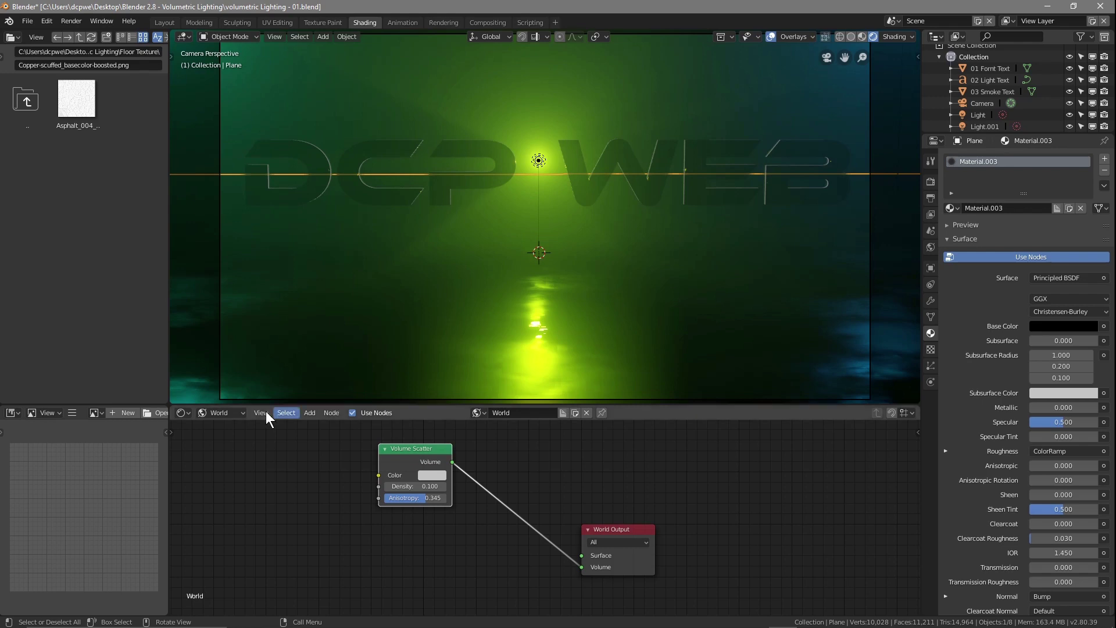
left_click(222, 410)
left_click(225, 399)
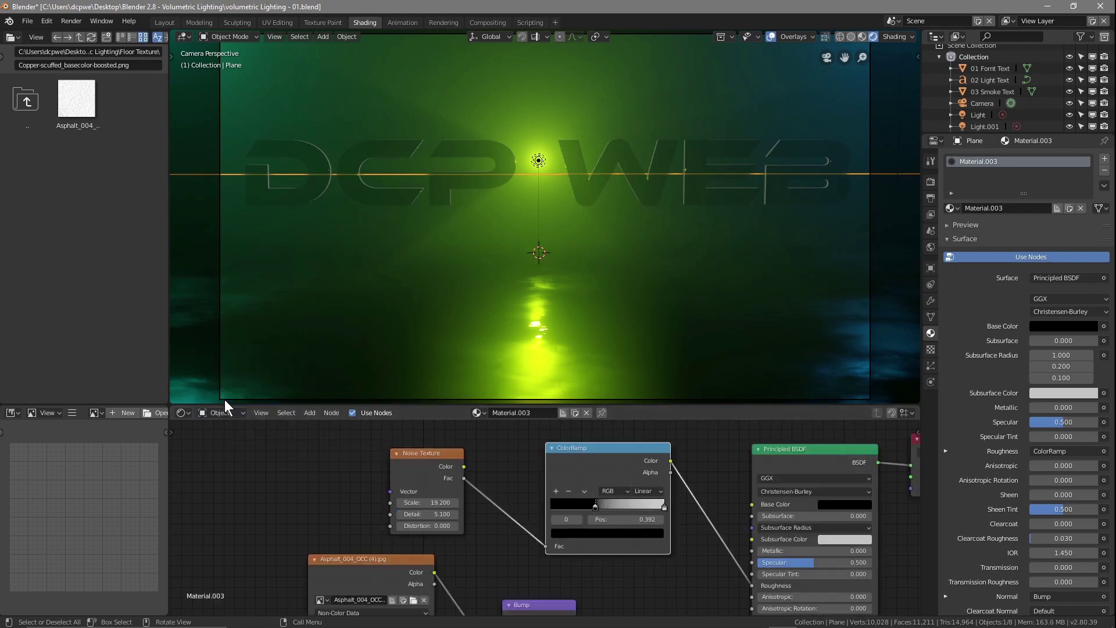
Nudge the Noise Texture node slightly up and left and set its scale to 17.600.
left_click_drag(418, 453, 409, 447)
left_click_drag(424, 497, 370, 497)
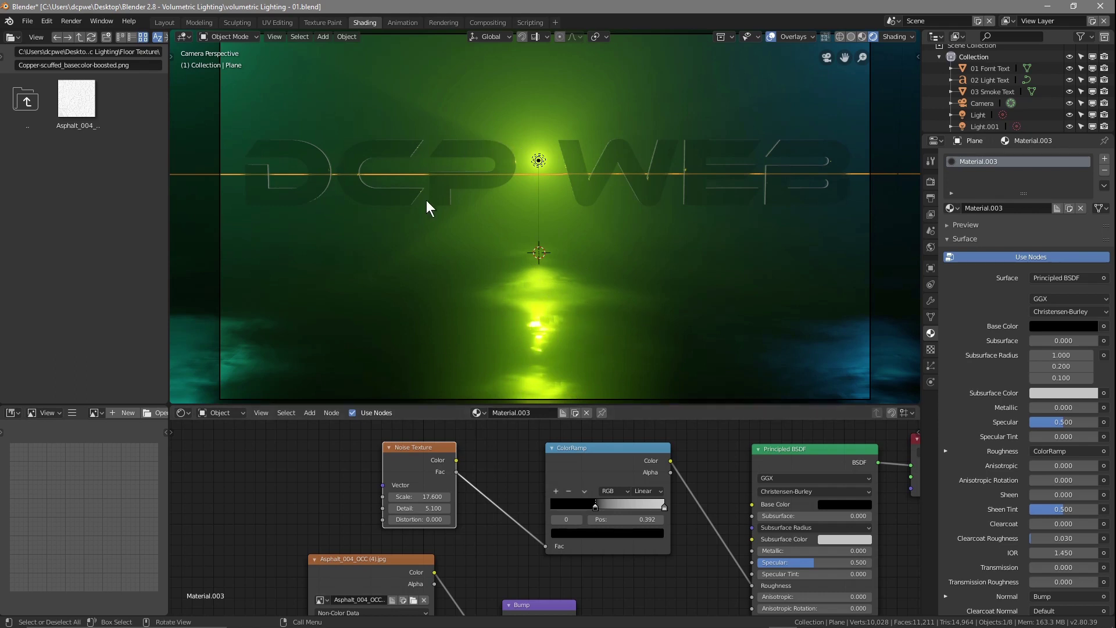
scroll(426, 201, "down", 2)
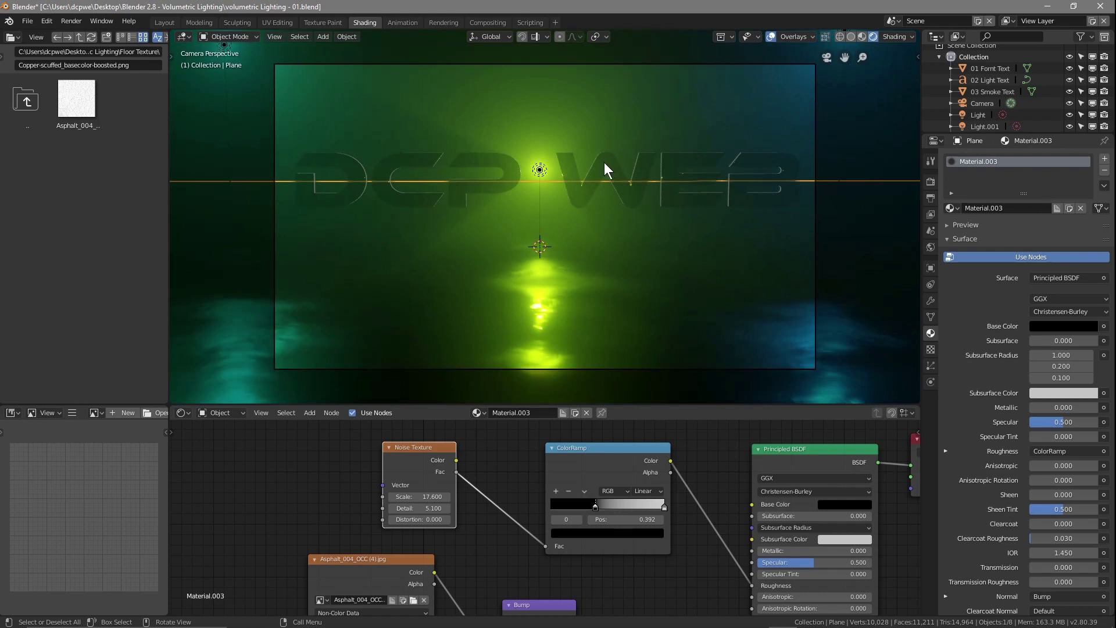
scroll(498, 189, "down", 2)
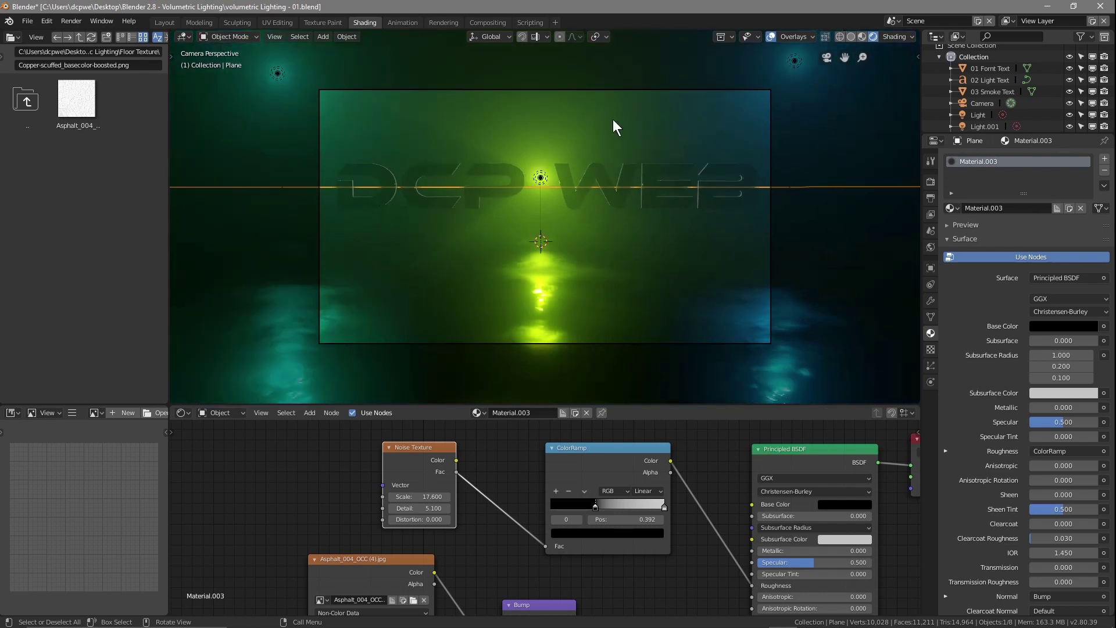
In the Layout workspace, move the teal point light inward and up to X -7.8165 m, Z 7.2152 m.
left_click(278, 71)
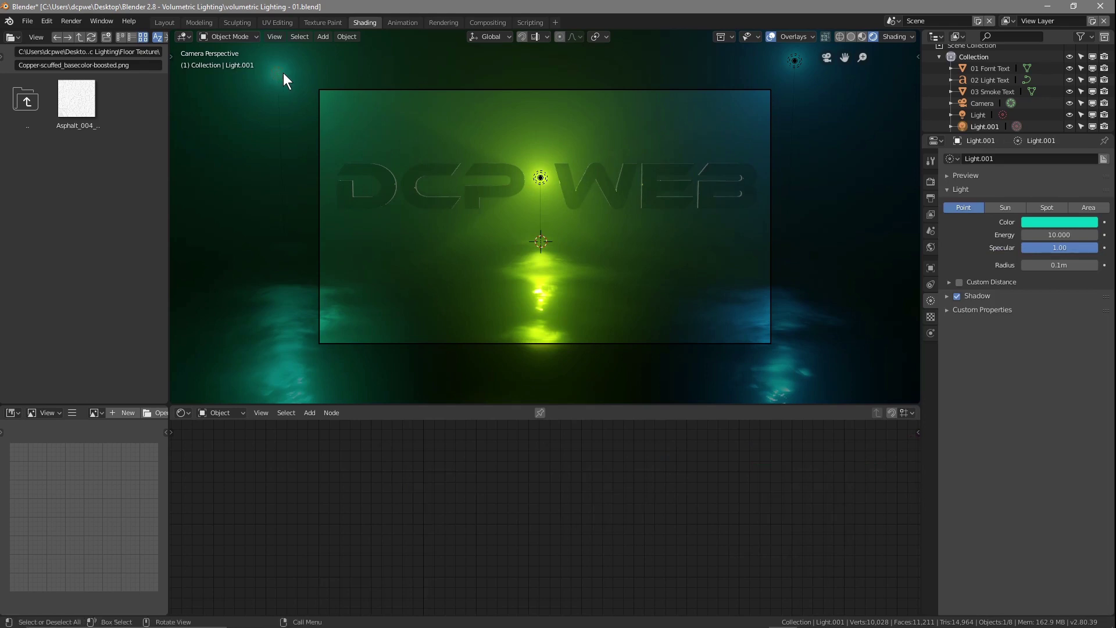
left_click(161, 22)
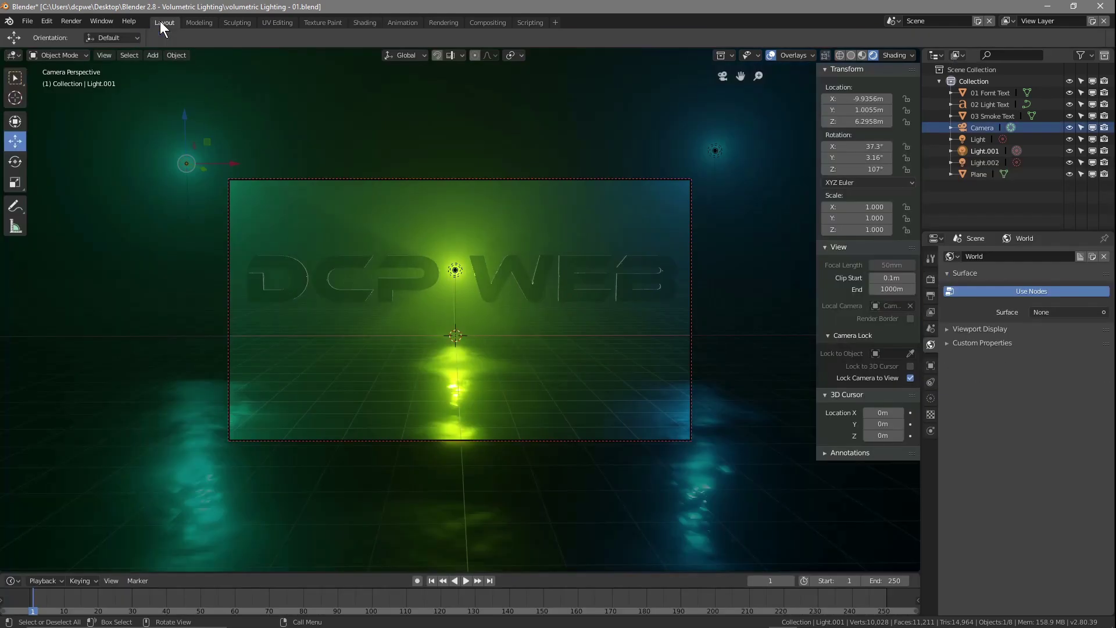
left_click_drag(219, 162, 243, 161)
left_click_drag(203, 121, 206, 95)
left_click_drag(247, 139, 282, 144)
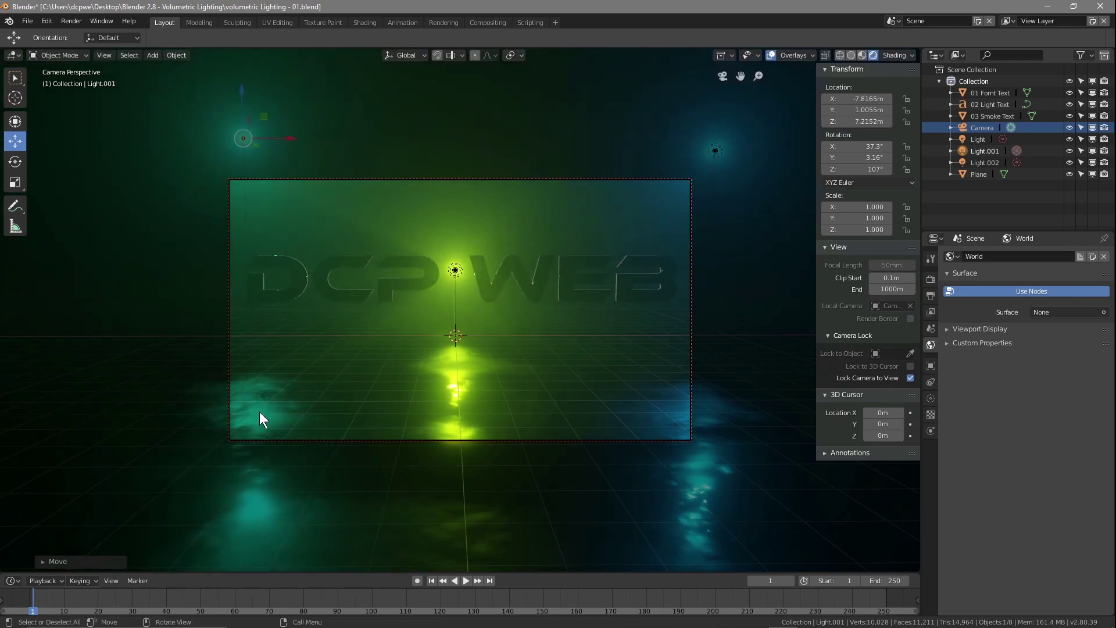
Move the blue point light inward along X to 8.7703 m.
left_click(715, 152)
mouse_move(749, 153)
left_mouse_down()
mouse_move(716, 147)
mouse_move(689, 100)
mouse_move(675, 541)
mouse_move(678, 87)
mouse_move(695, 159)
mouse_move(681, 151)
mouse_move(740, 146)
left_mouse_up()
key("x")
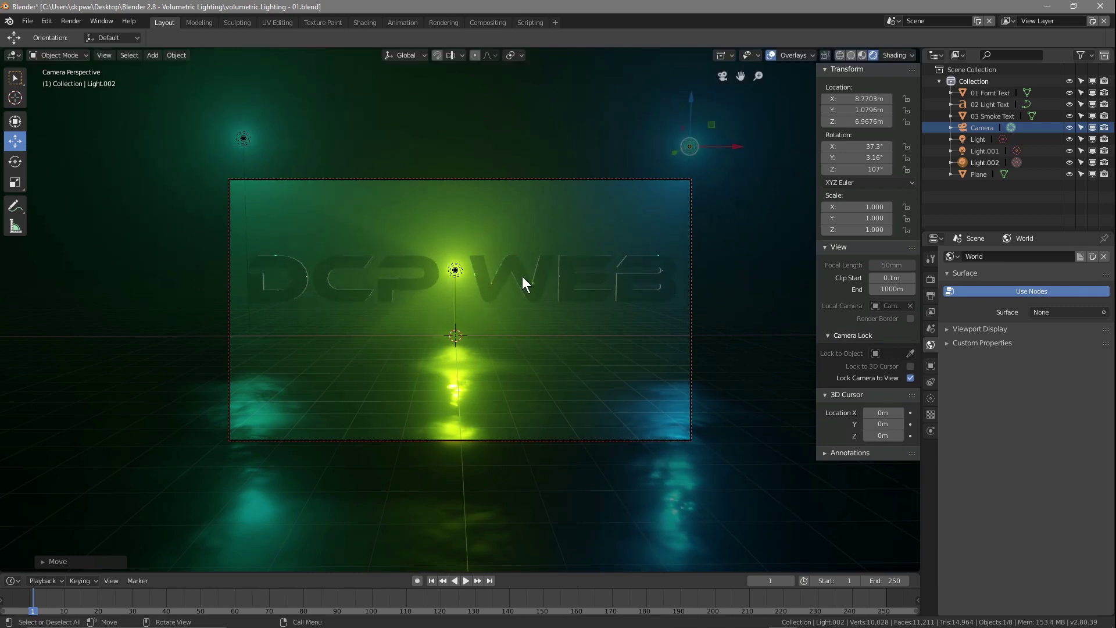
Move the central yellow-green light back behind the text to Y 3.8306 m and return to the camera view.
left_click(456, 270)
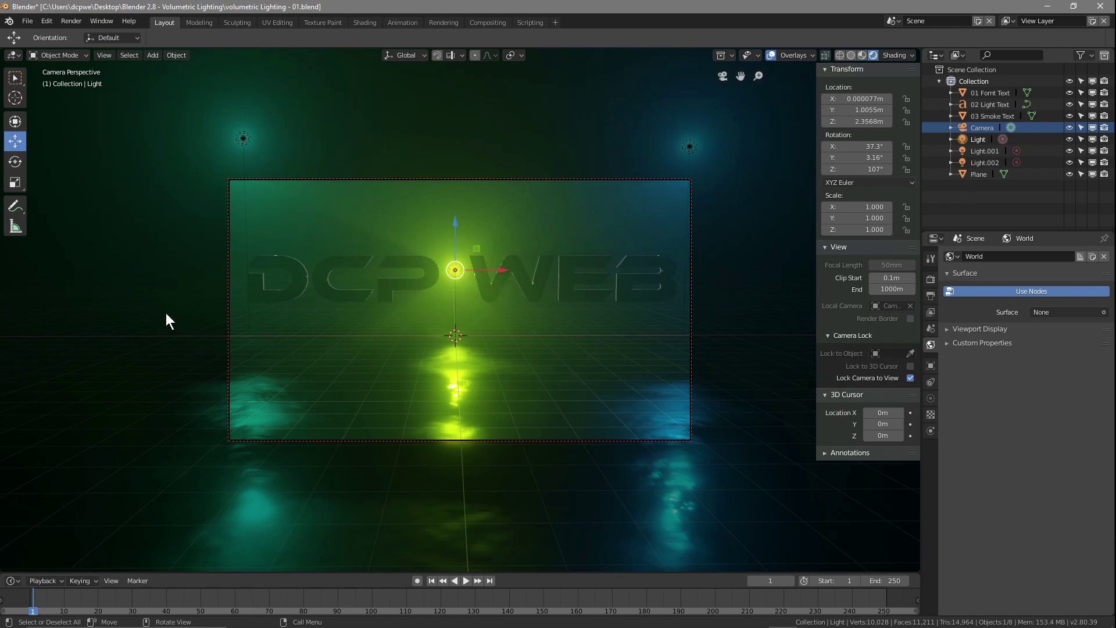
middle_click_drag(149, 315, 368, 294)
left_click_drag(388, 273, 309, 274)
middle_click_drag(560, 336, 595, 334)
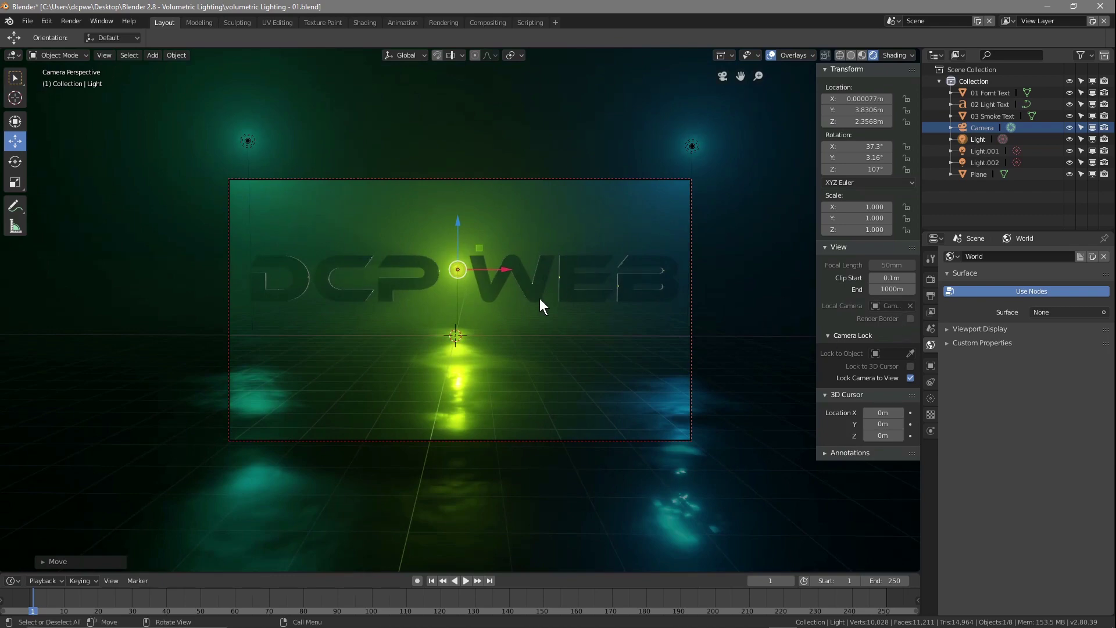
key("KP_0")
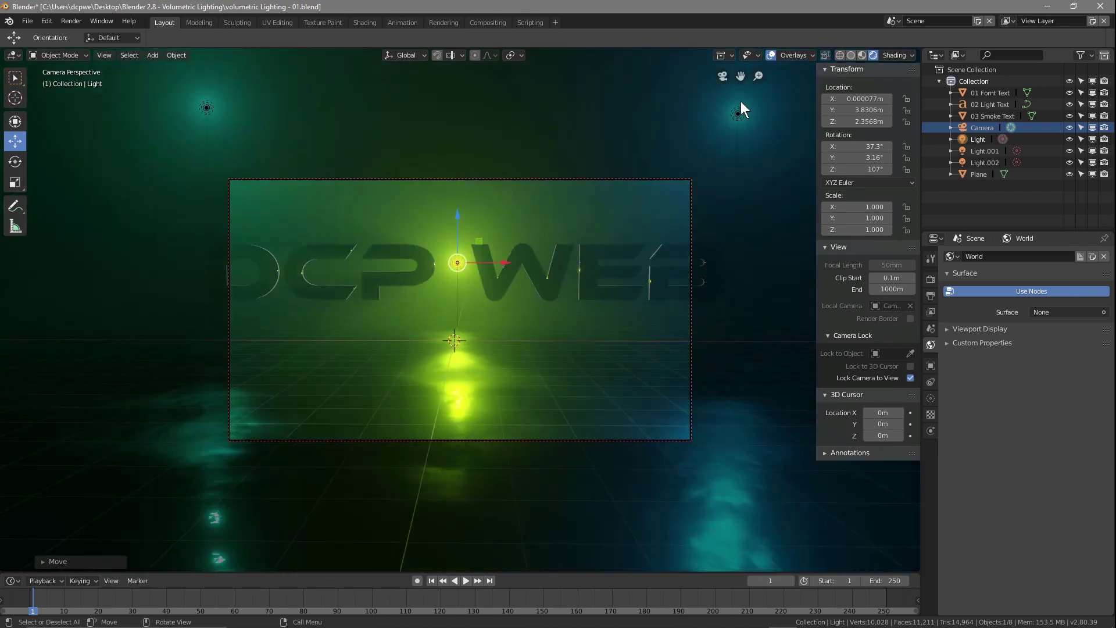
left_click(721, 76)
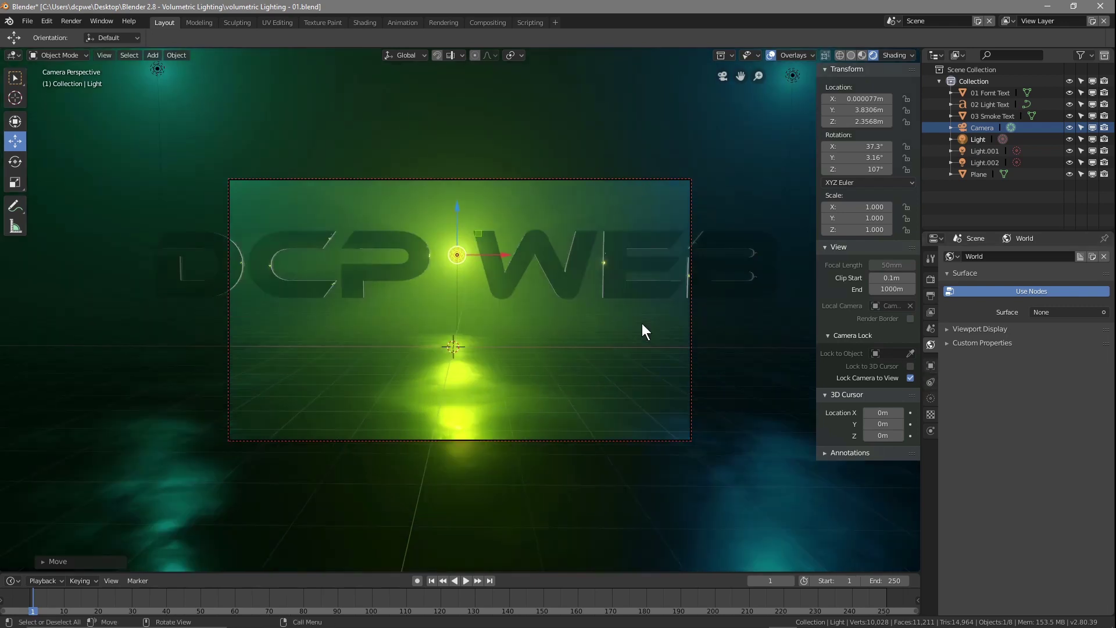
scroll(642, 323, "down", 1)
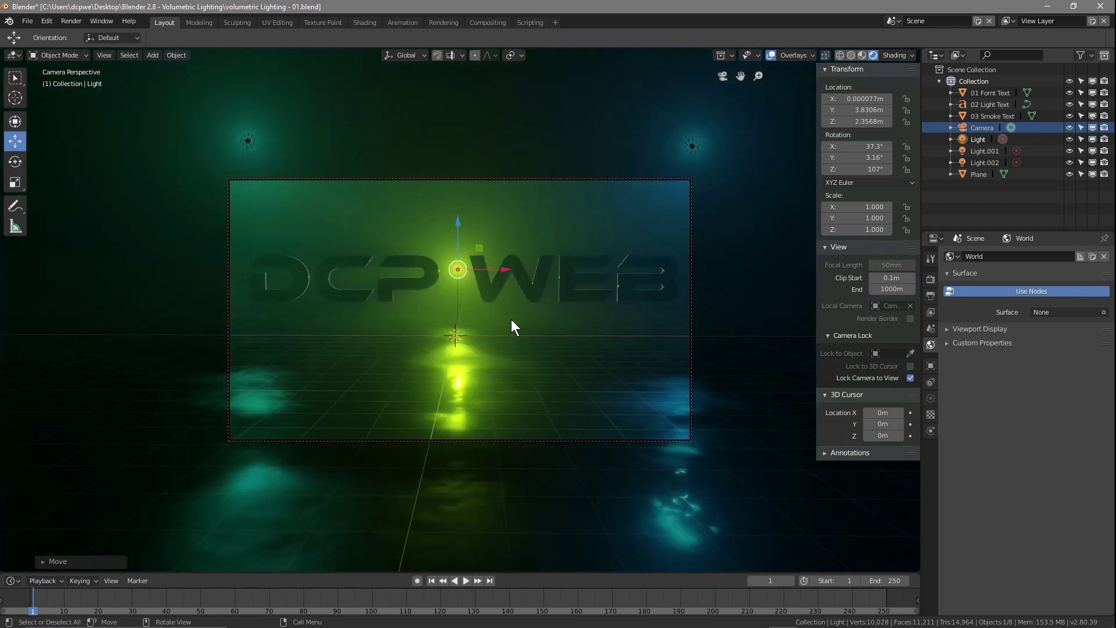
Turn off Lock Camera to View so navigating the viewport leaves the camera in place.
left_click(909, 378)
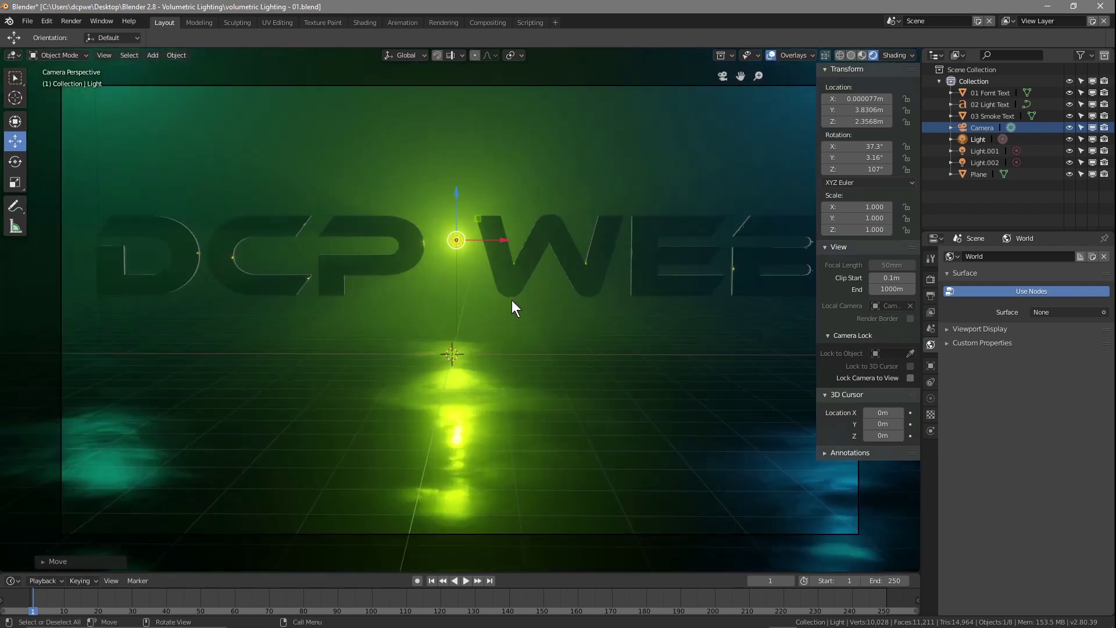
scroll(453, 293, "up", 4)
scroll(445, 286, "down", 1)
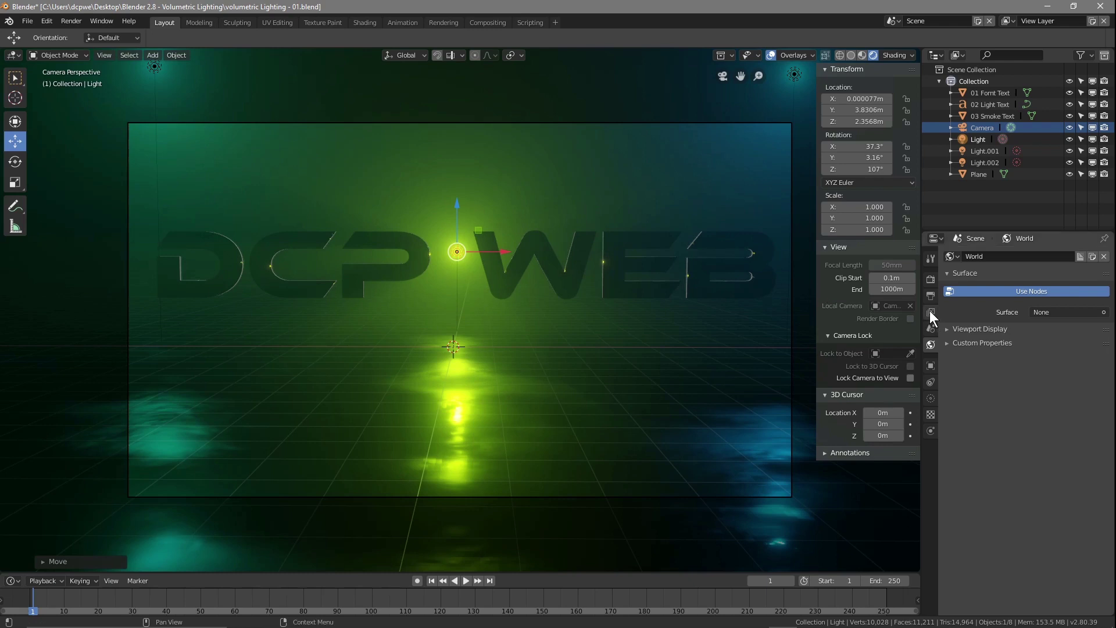
Set the central light's Y location to 5.5506 m in its object transform properties.
left_click(930, 364)
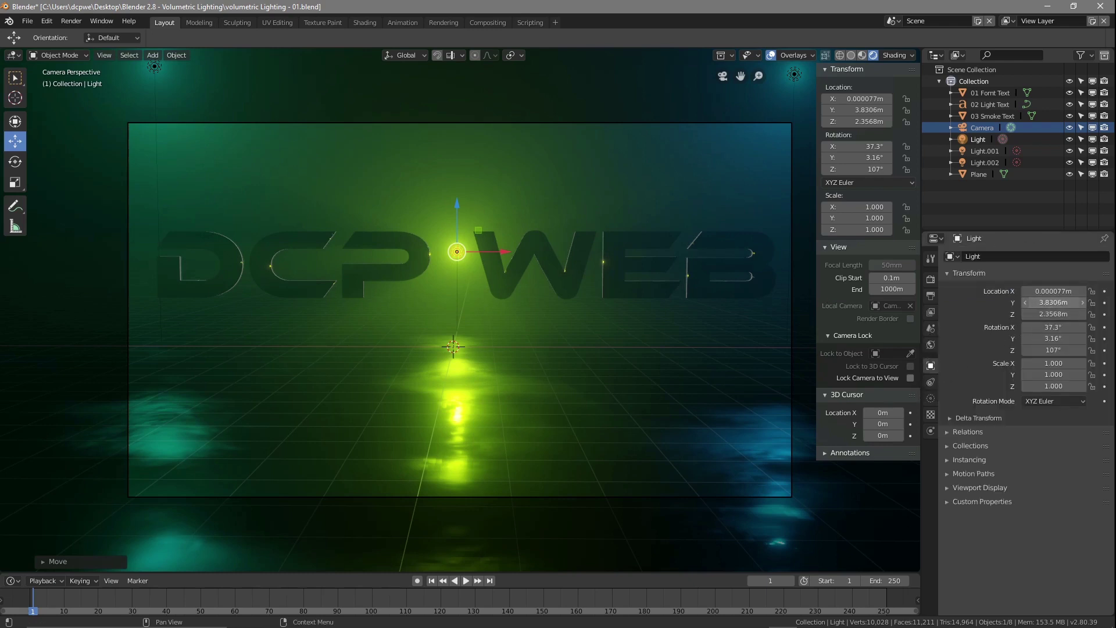
left_click_drag(1053, 302, 1030, 302)
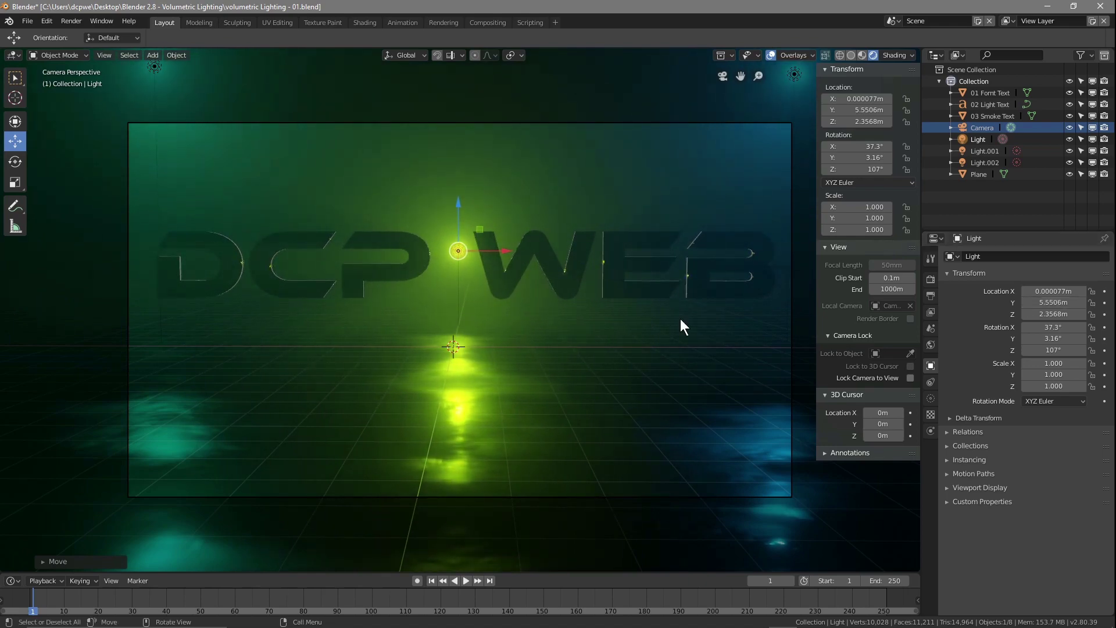
mouse_move(421, 303)
middle_mouse_down()
mouse_move(559, 308)
mouse_move(423, 304)
middle_mouse_up()
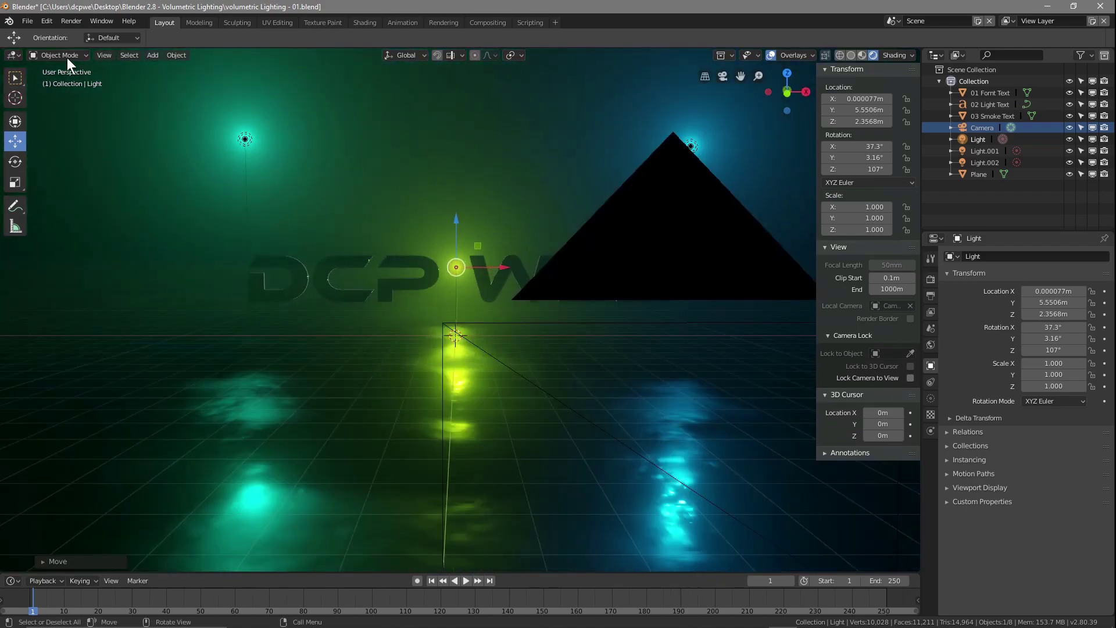
Save the Blender file and render frame 1, viewing the result maximised before closing it.
left_click(29, 21)
left_click(50, 109)
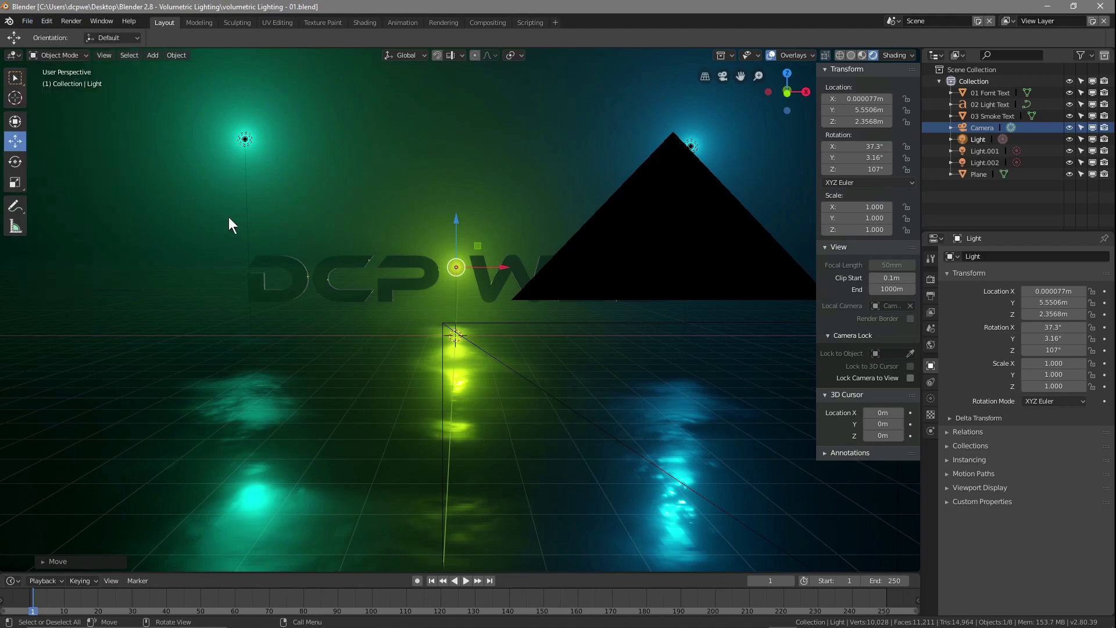
key("F12")
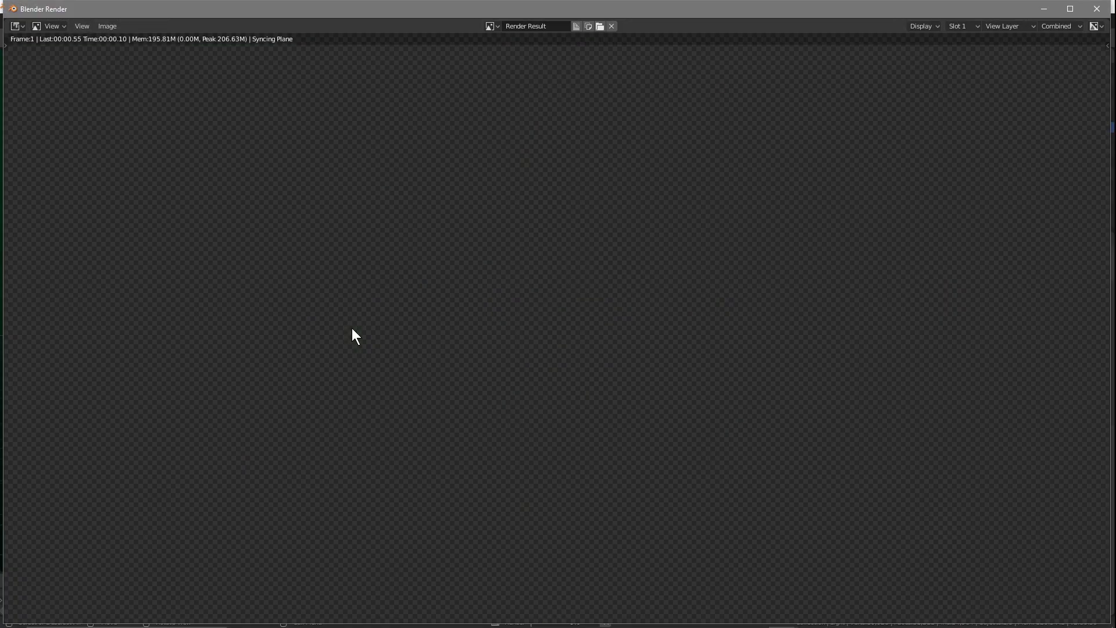
left_click(1068, 9)
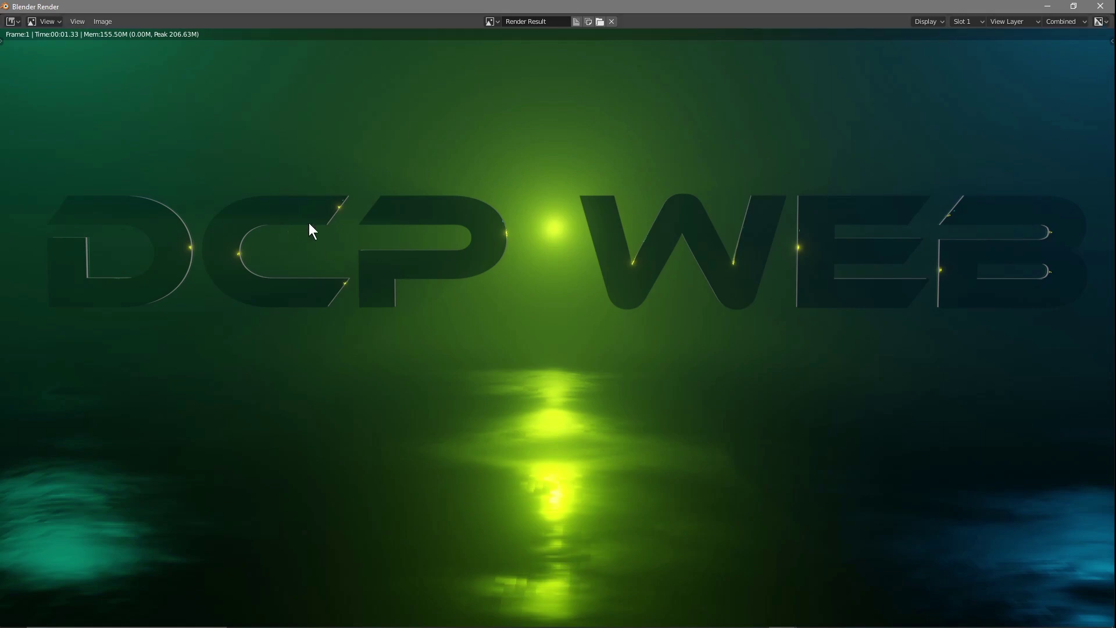
left_click(1100, 6)
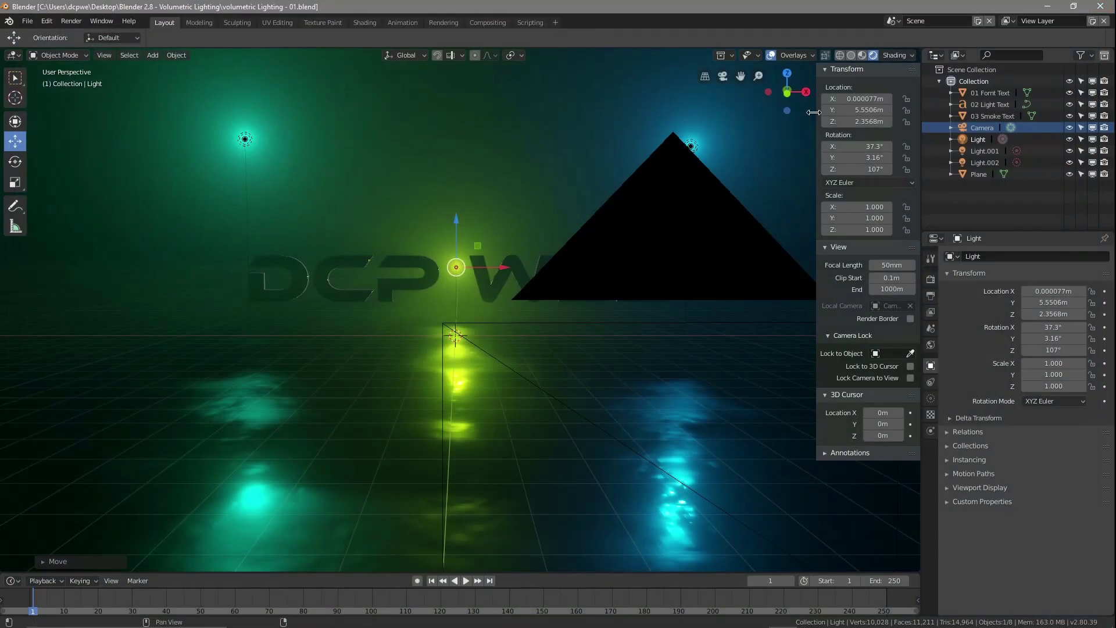
In camera view, set the camera's location to Y -24.437 m and Z 3.5759 m.
left_click(722, 76)
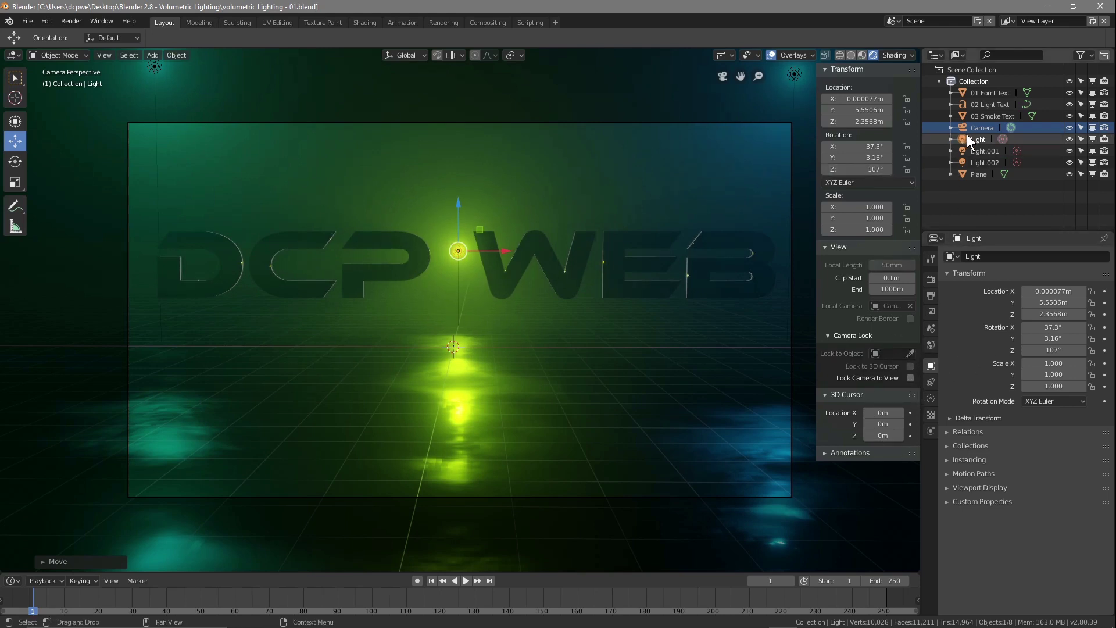
left_click(982, 127)
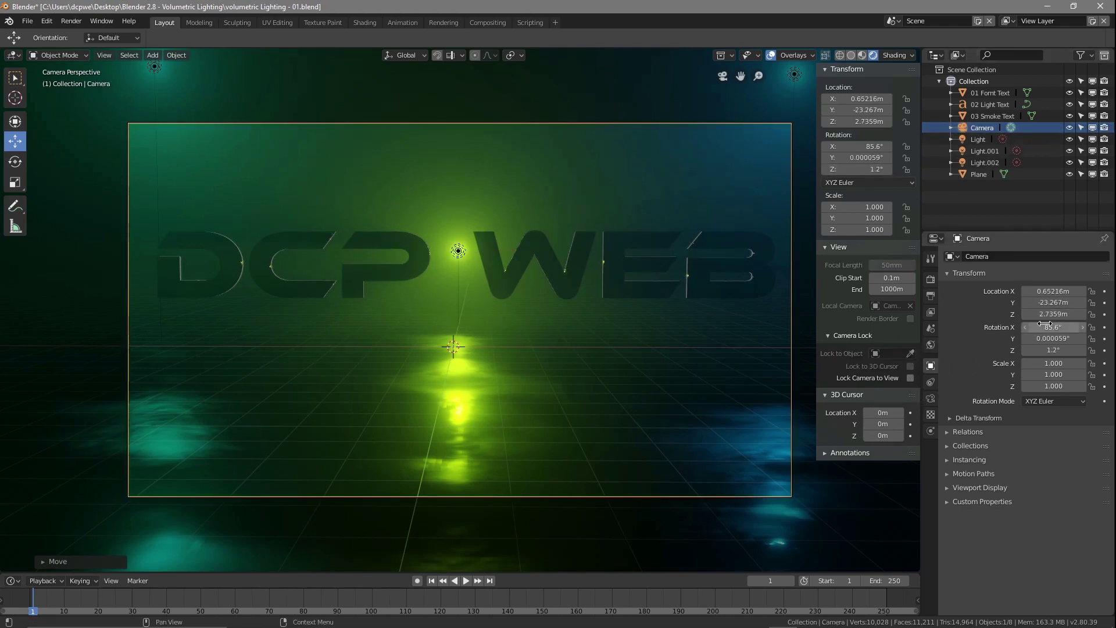
left_click_drag(1042, 314, 1022, 302)
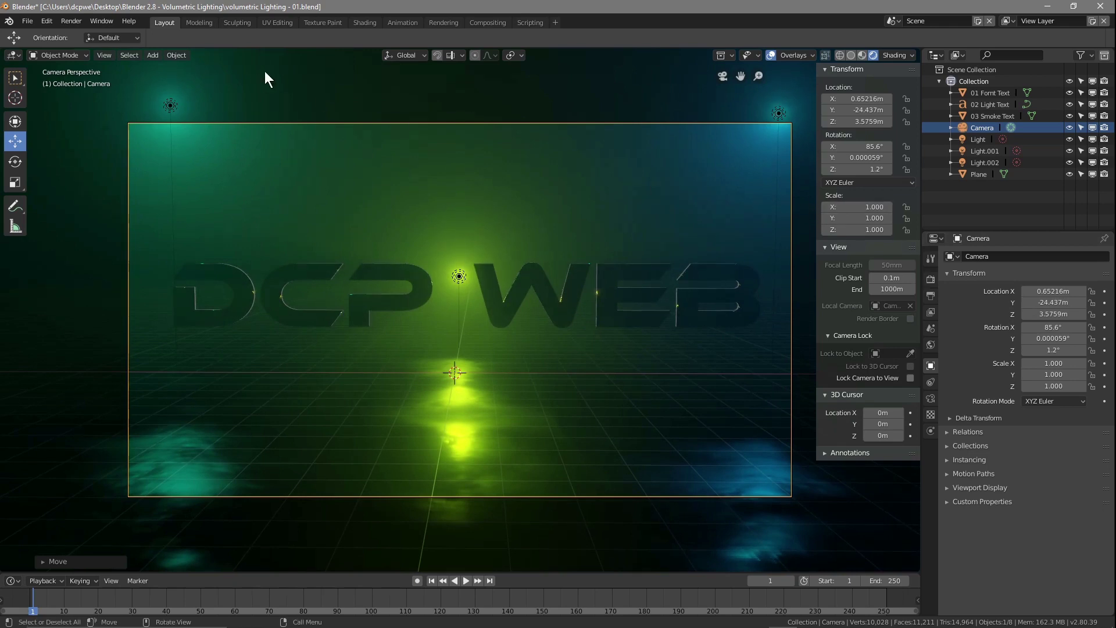
Display the World node tree in the Shading workspace and set the Volume Scatter anisotropy to 0.527.
left_click(370, 22)
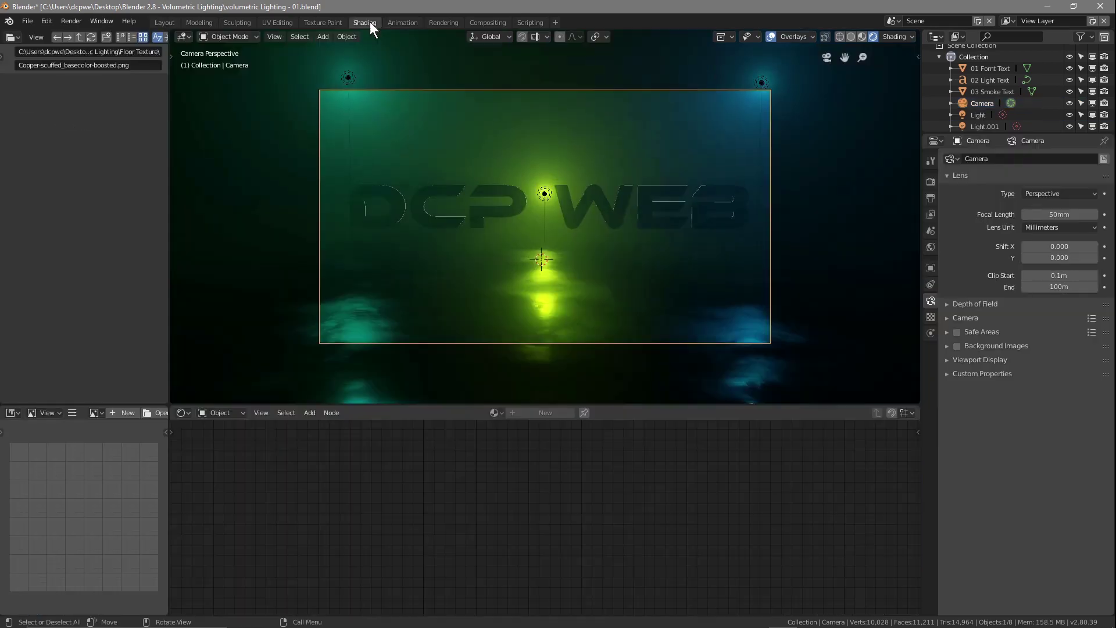
scroll(495, 221, "up", 2)
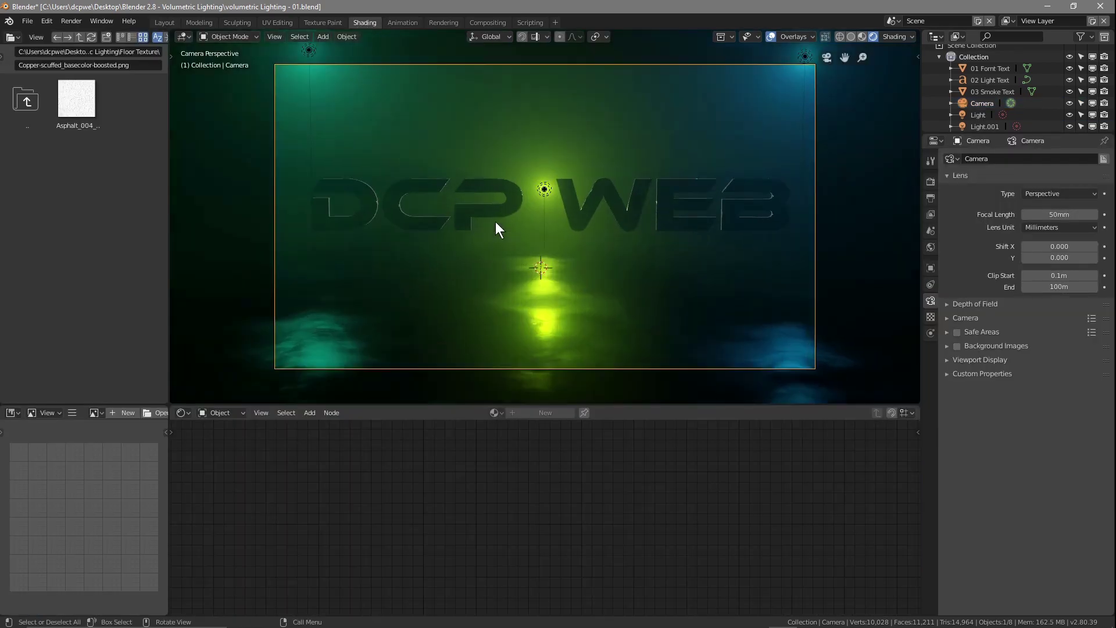
left_click(214, 411)
left_click(218, 387)
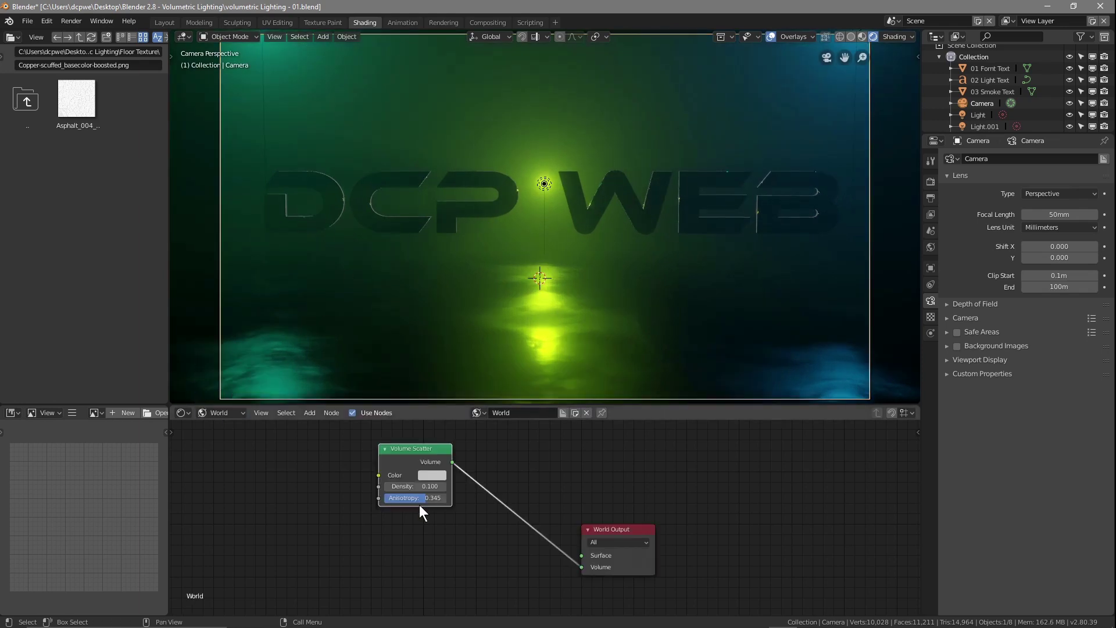
mouse_move(422, 500)
left_mouse_down()
mouse_move(440, 500)
mouse_move(398, 500)
mouse_move(437, 500)
mouse_move(428, 498)
left_mouse_up()
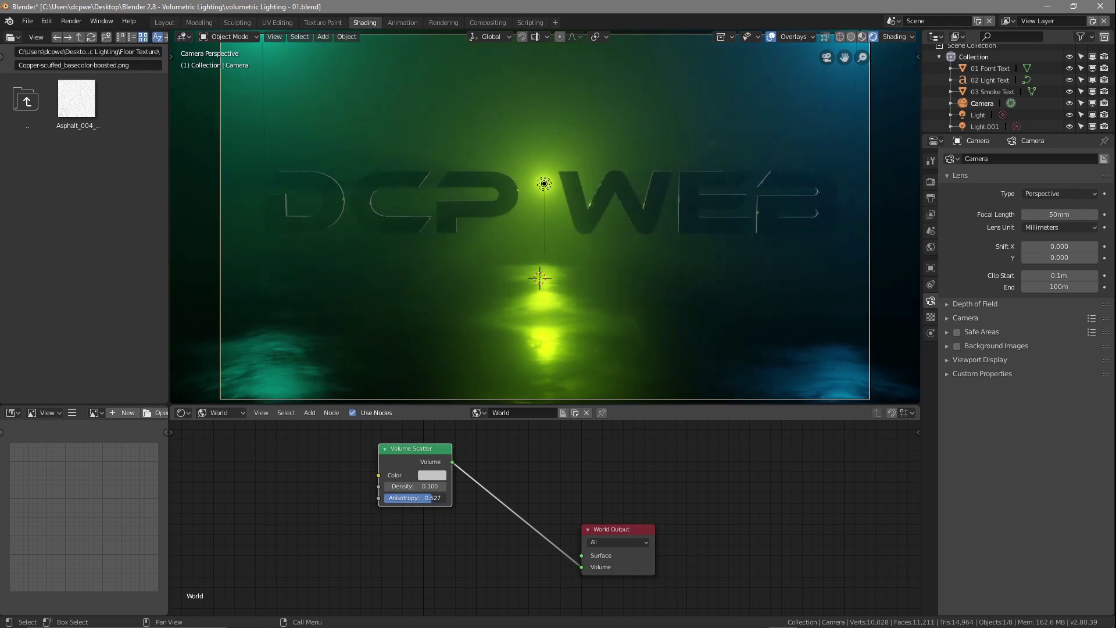
Try a Volume Scatter density of 0.200 and compare it with 0.100.
left_click(444, 485)
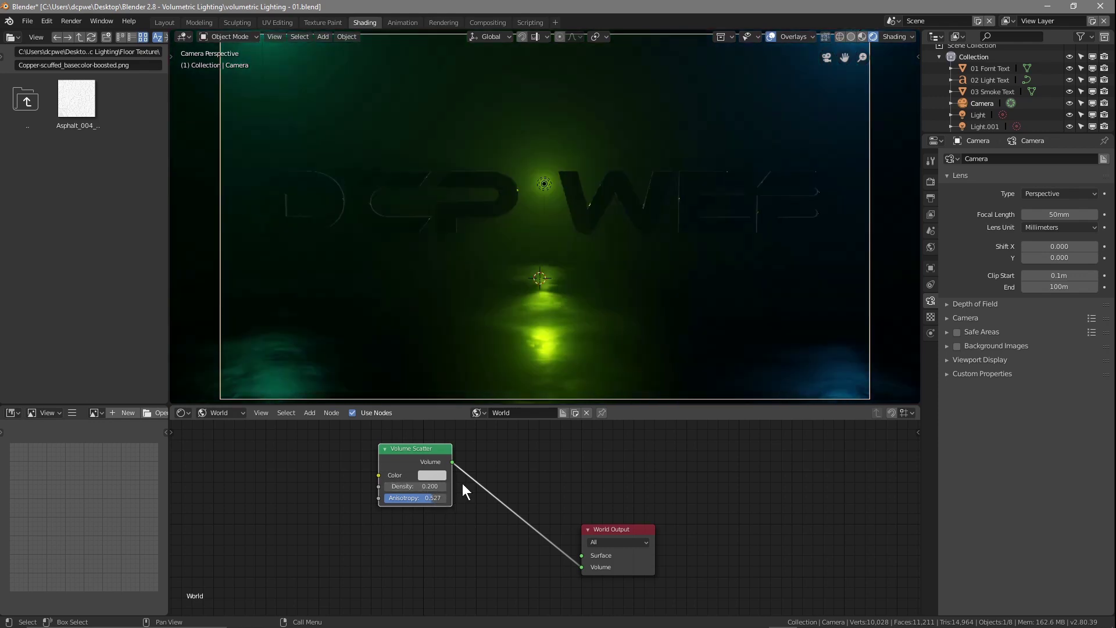
left_click(387, 485)
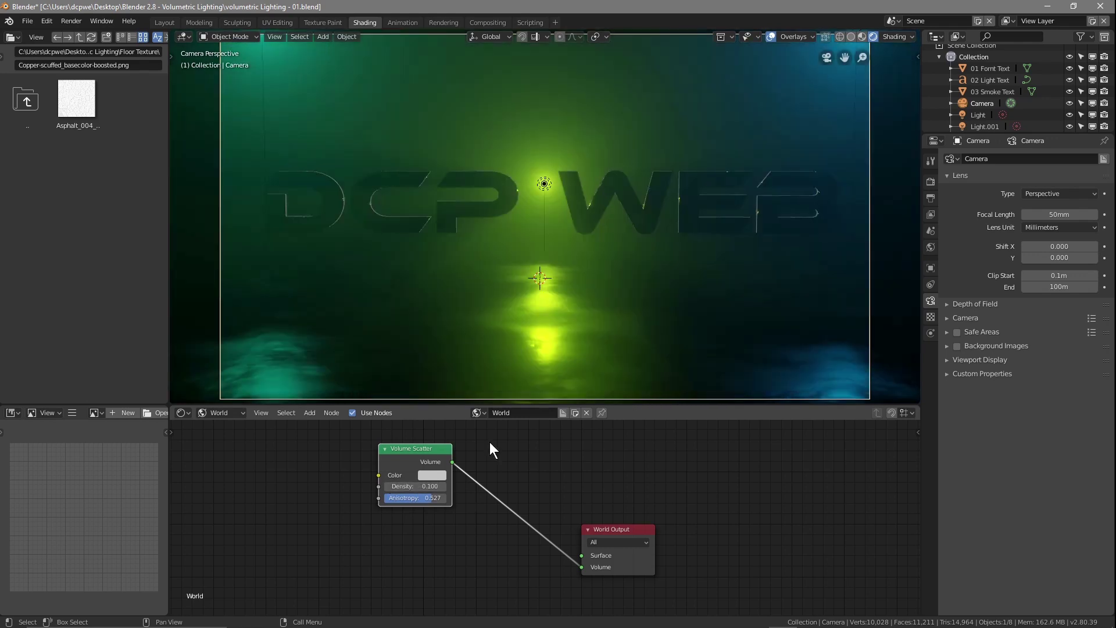
left_click(445, 486)
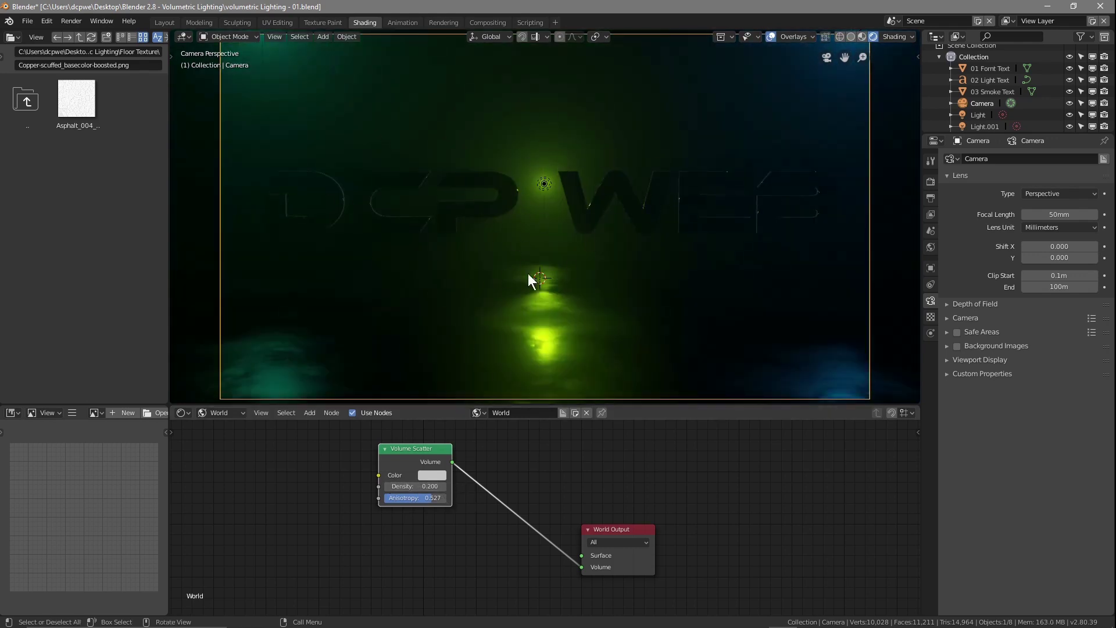
left_click(384, 486)
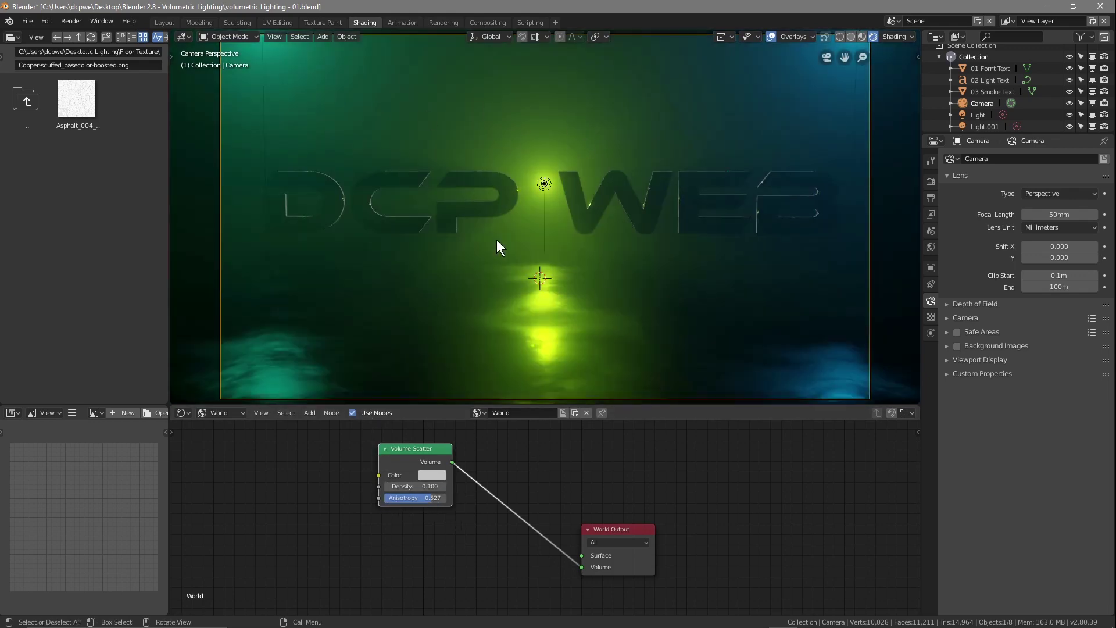
Render frame 1 to check the reframed scene, close the result and save the Blender file.
key("F12")
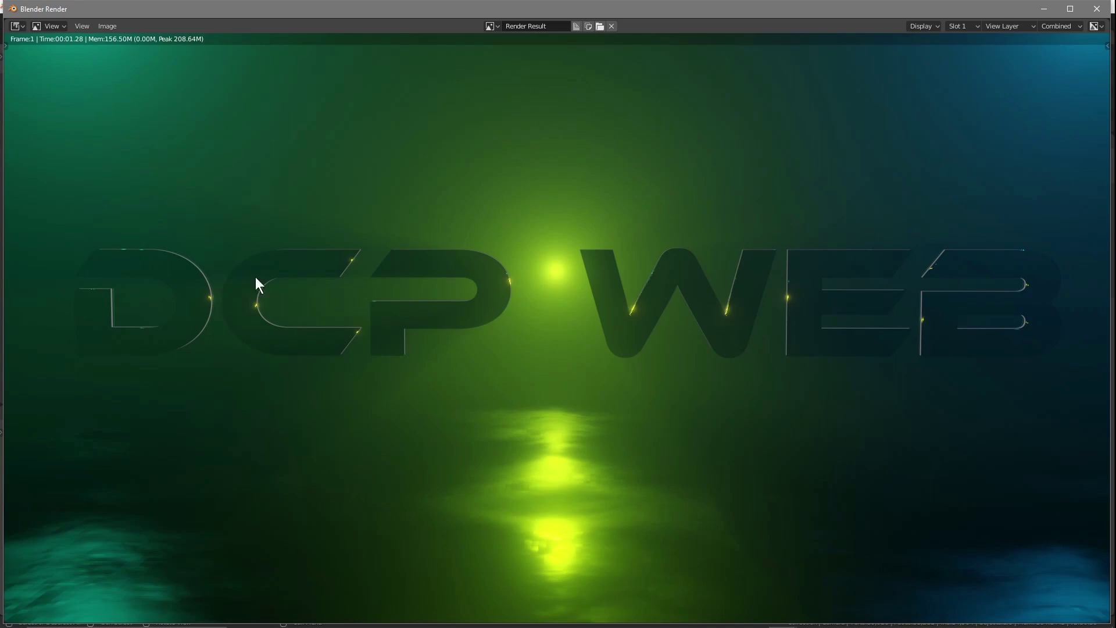
left_click(1096, 9)
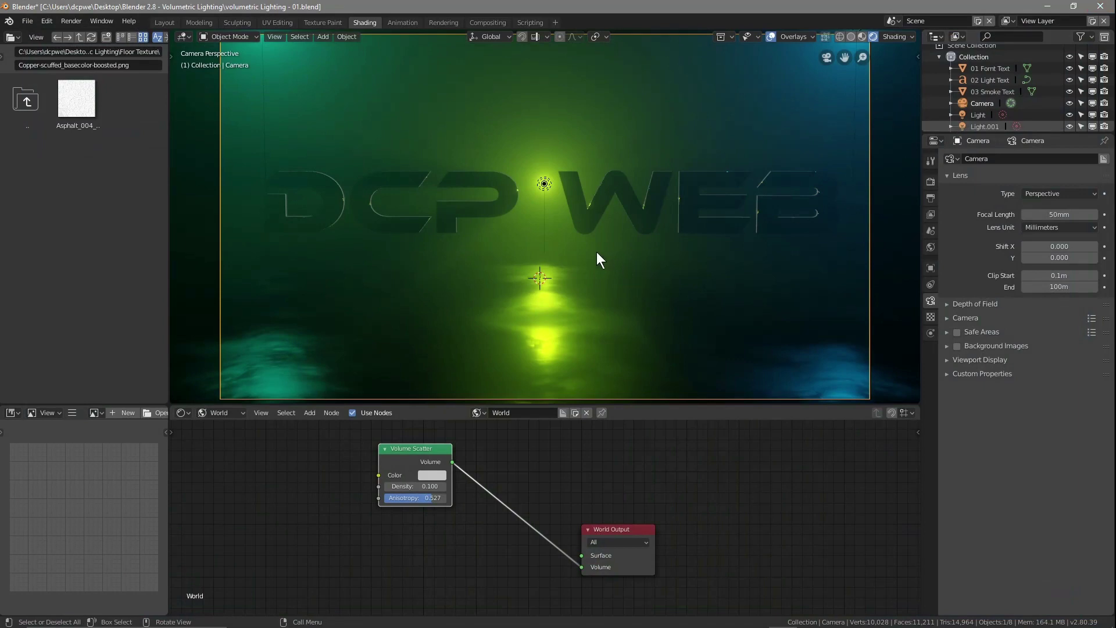
left_click(32, 23)
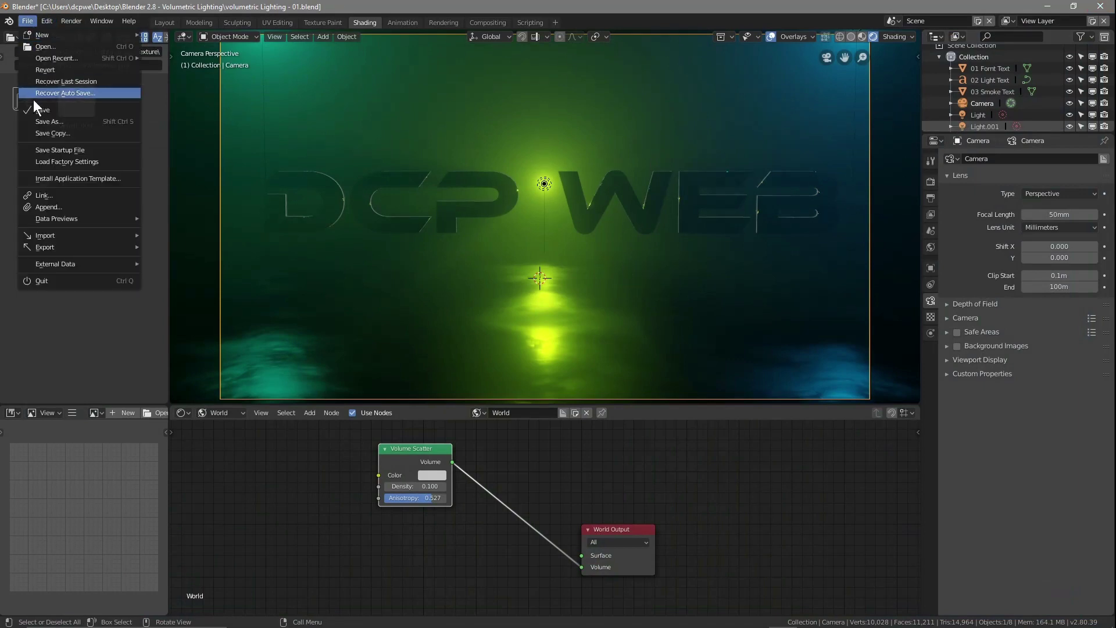
left_click(37, 107)
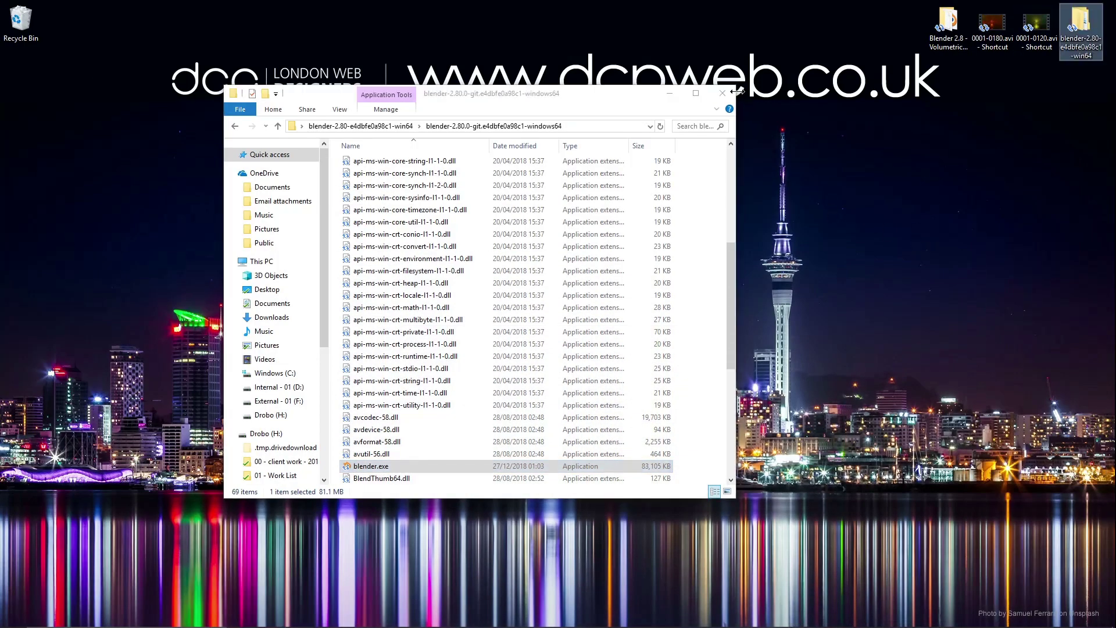
Close the Blender program folder and play the 0001-0120.avi animation from the desktop in full screen, returning to windowed playback.
left_click(722, 93)
double_click(1023, 29)
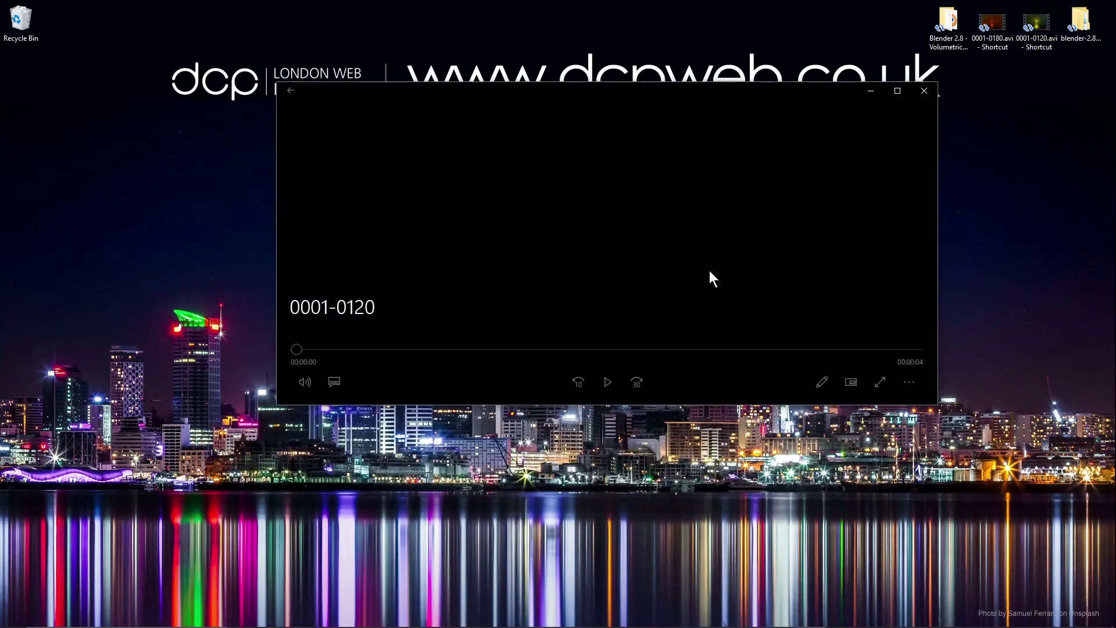
double_click(656, 251)
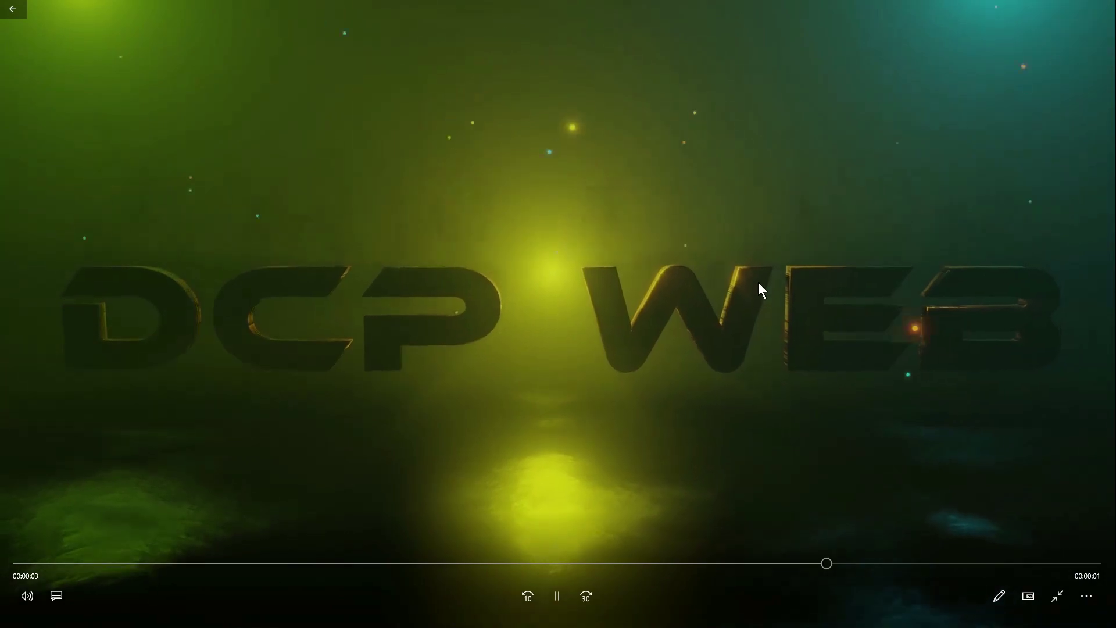
left_click(1058, 596)
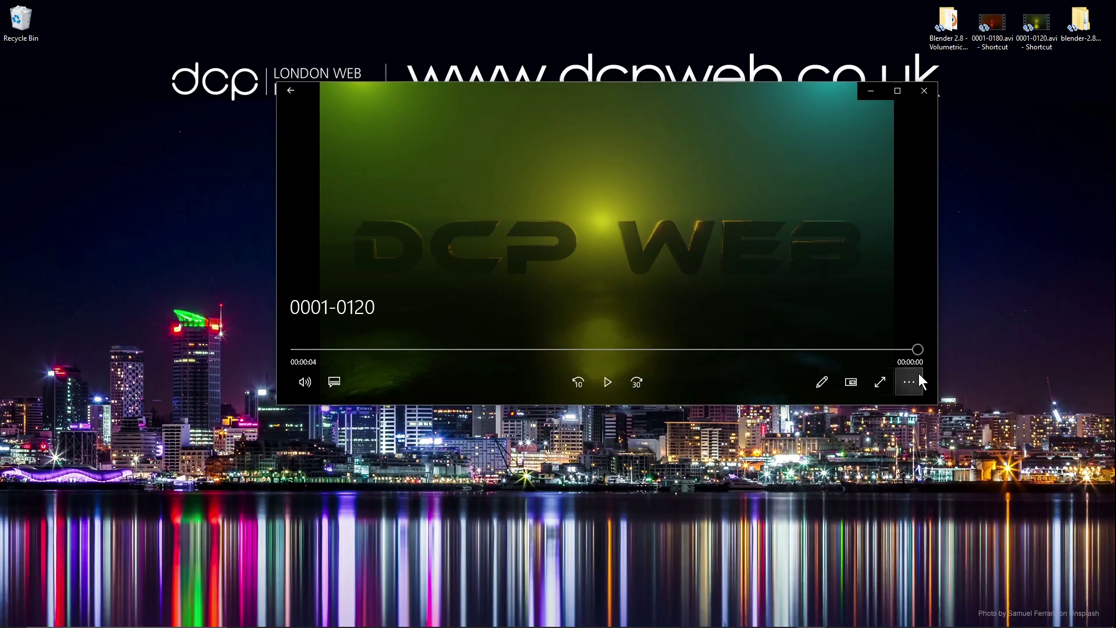